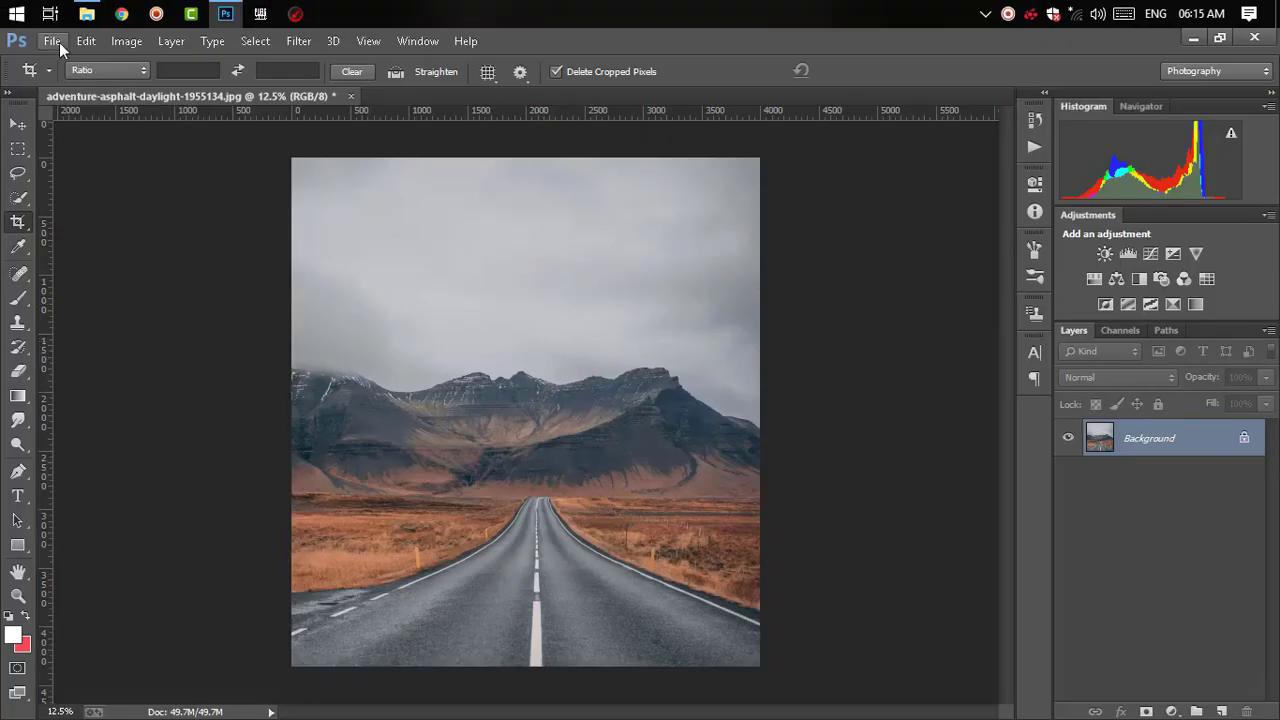
- Open the Sony camera clipart PNG and drag it into the road photo
{"action": "key", "text": "ctrl+plus"}
{"action": "key", "text": "ctrl+minus"}
{"action": "left_click", "coordinate": [50, 41]}
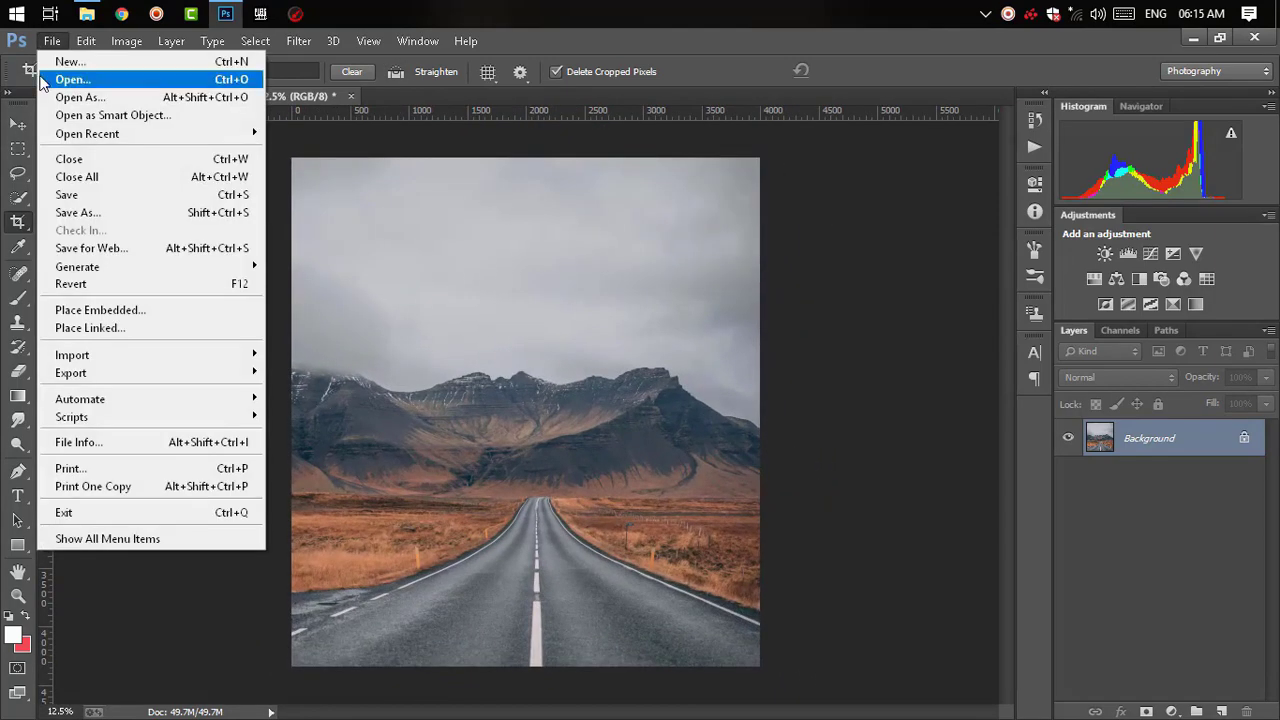
{"action": "left_click", "coordinate": [40, 80]}
{"action": "double_click", "coordinate": [470, 320]}
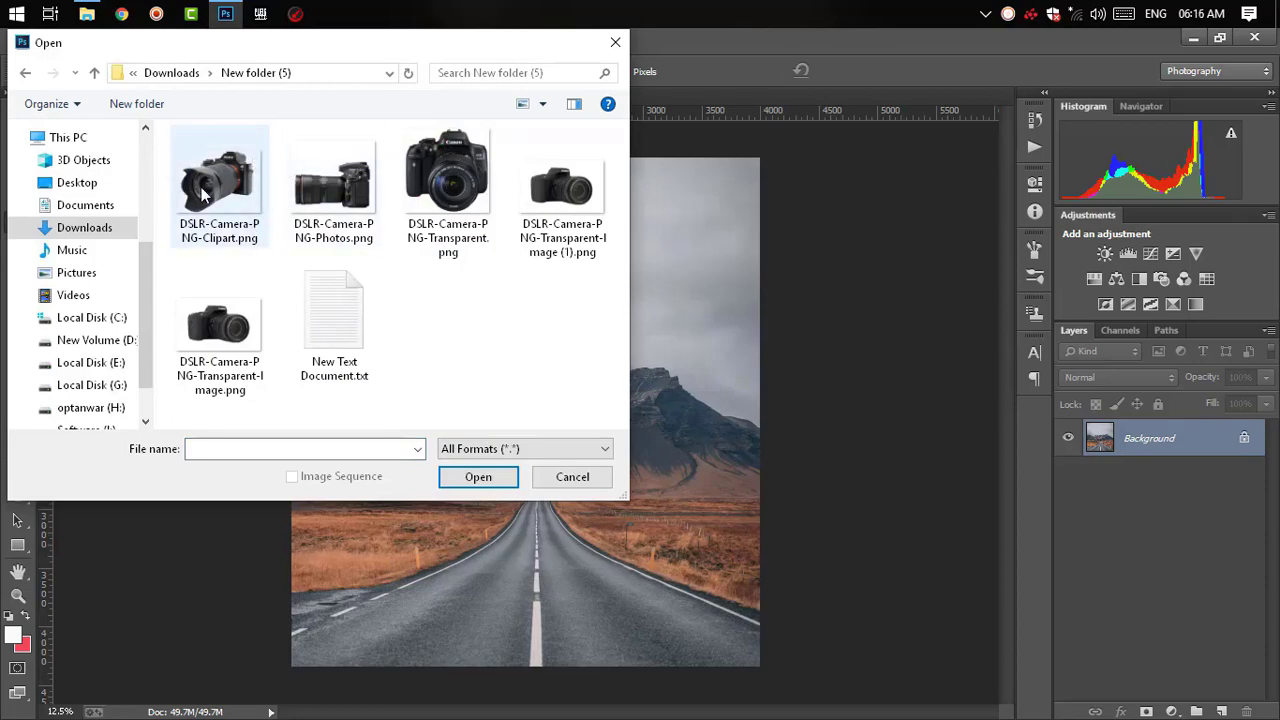
{"action": "double_click", "coordinate": [203, 193]}
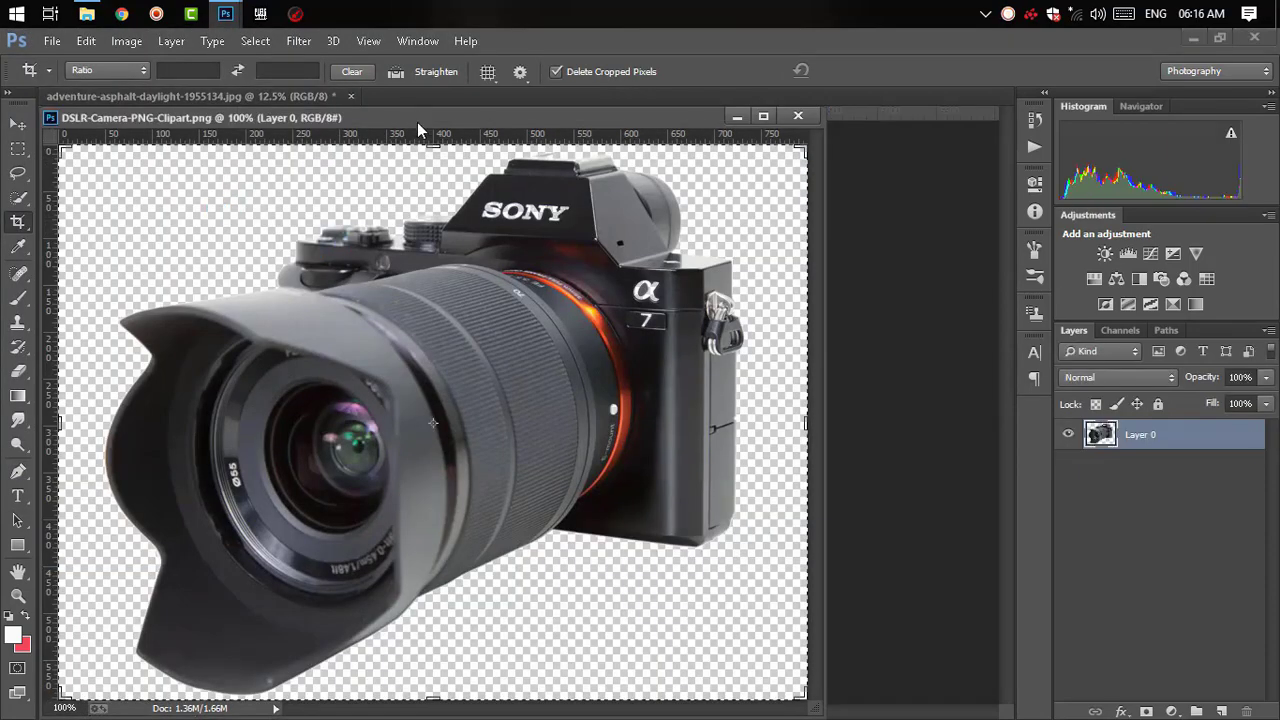
{"action": "left_click_drag", "start_coordinate": [417, 122], "coordinate": [480, 101]}
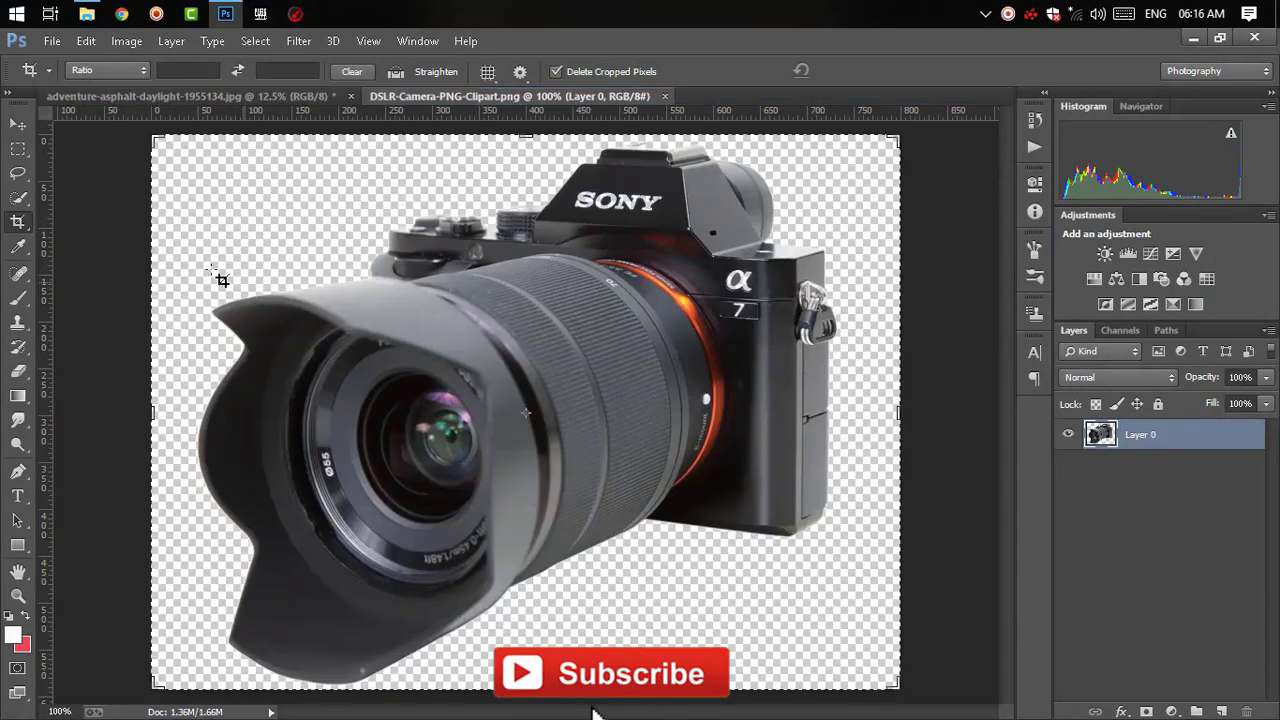
{"action": "left_click", "coordinate": [18, 124]}
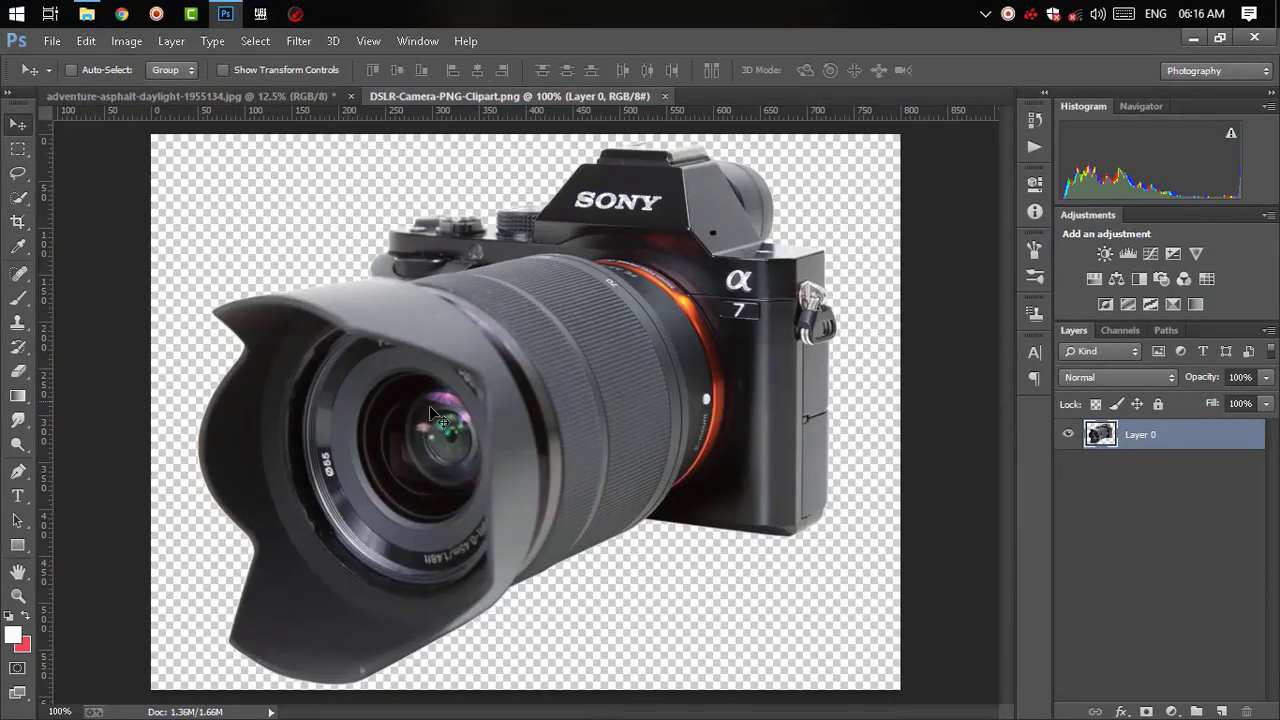
{"action": "mouse_move", "coordinate": [503, 413]}
{"action": "left_mouse_down"}
{"action": "mouse_move", "coordinate": [209, 176]}
{"action": "mouse_move", "coordinate": [196, 106]}
{"action": "mouse_move", "coordinate": [633, 298]}
{"action": "left_mouse_up"}
- Scale the camera to about 109%, tilt it about -10°, and place it upper-right in the sky
{"action": "key", "text": "ctrl+t"}
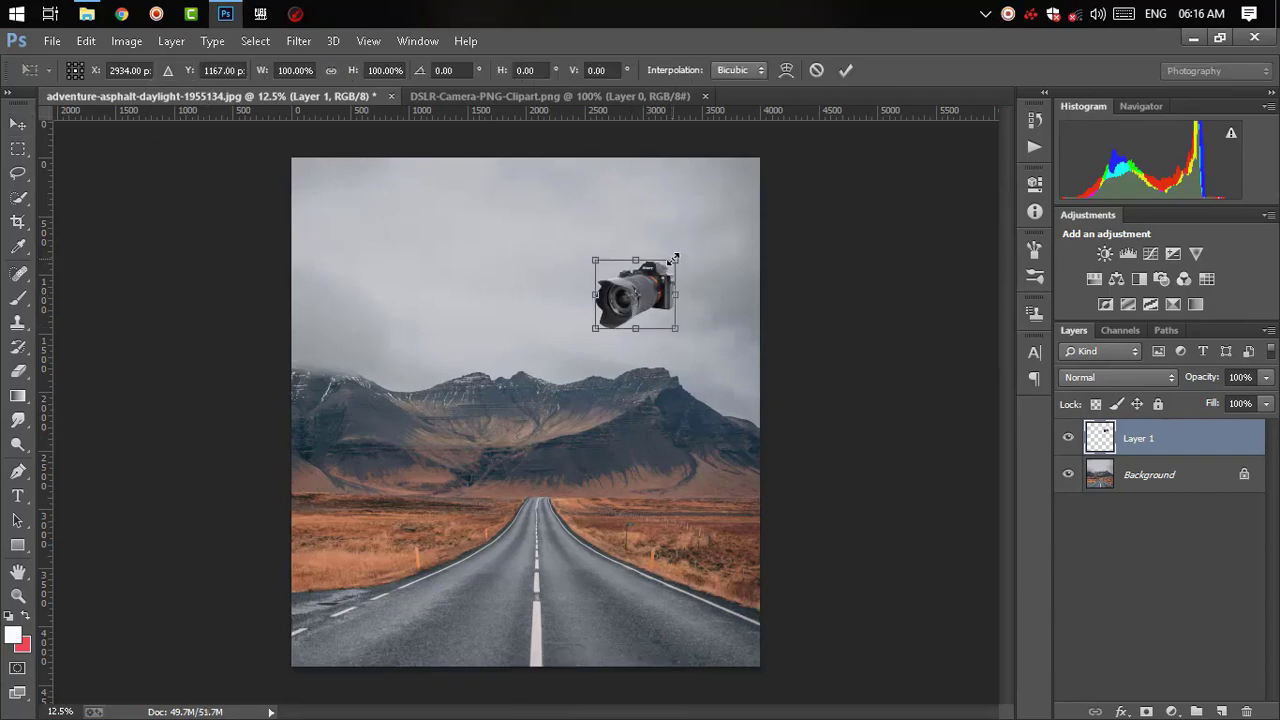
{"action": "left_click_drag", "start_coordinate": [679, 256], "coordinate": [690, 244]}
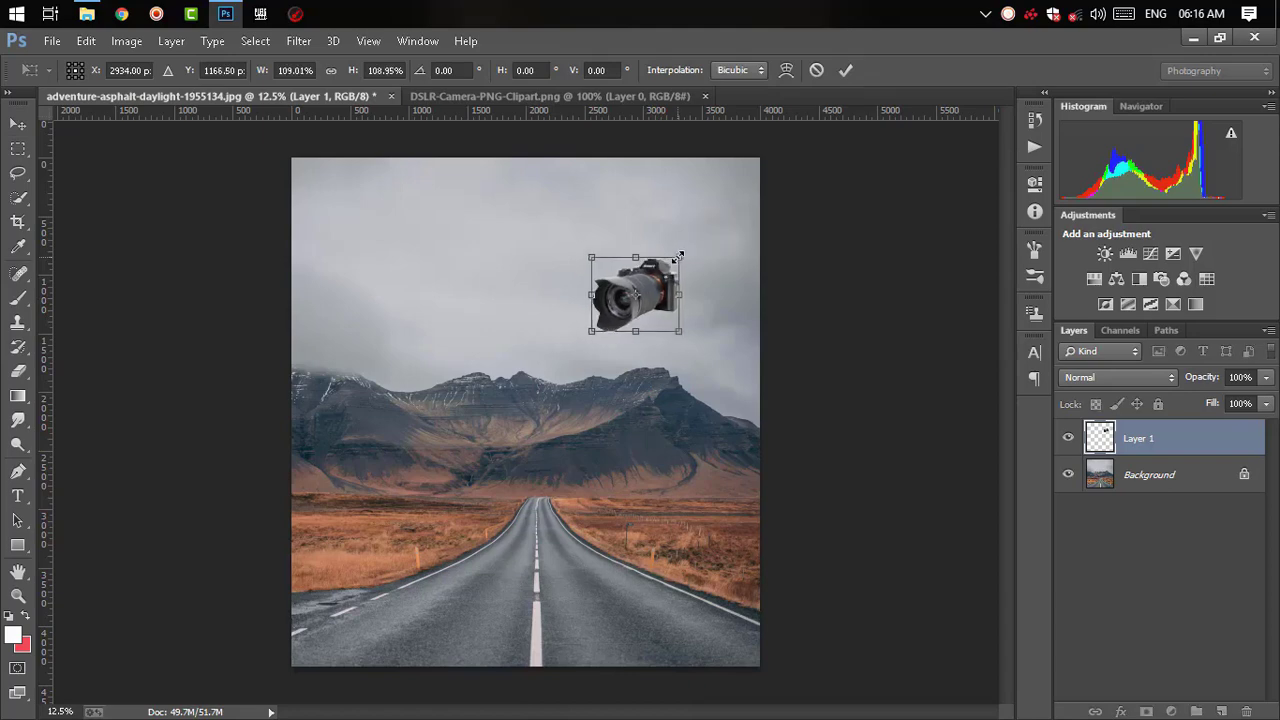
{"action": "left_click_drag", "start_coordinate": [645, 288], "coordinate": [700, 307]}
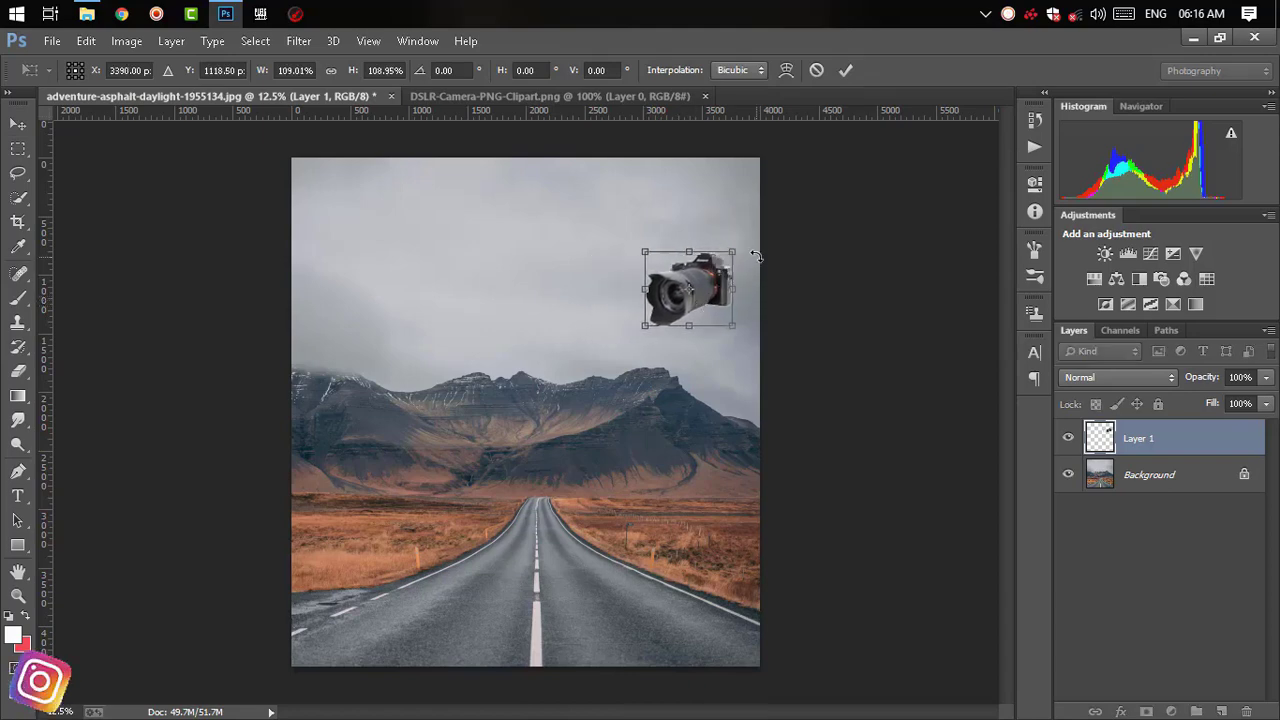
{"action": "left_click_drag", "start_coordinate": [738, 247], "coordinate": [735, 237]}
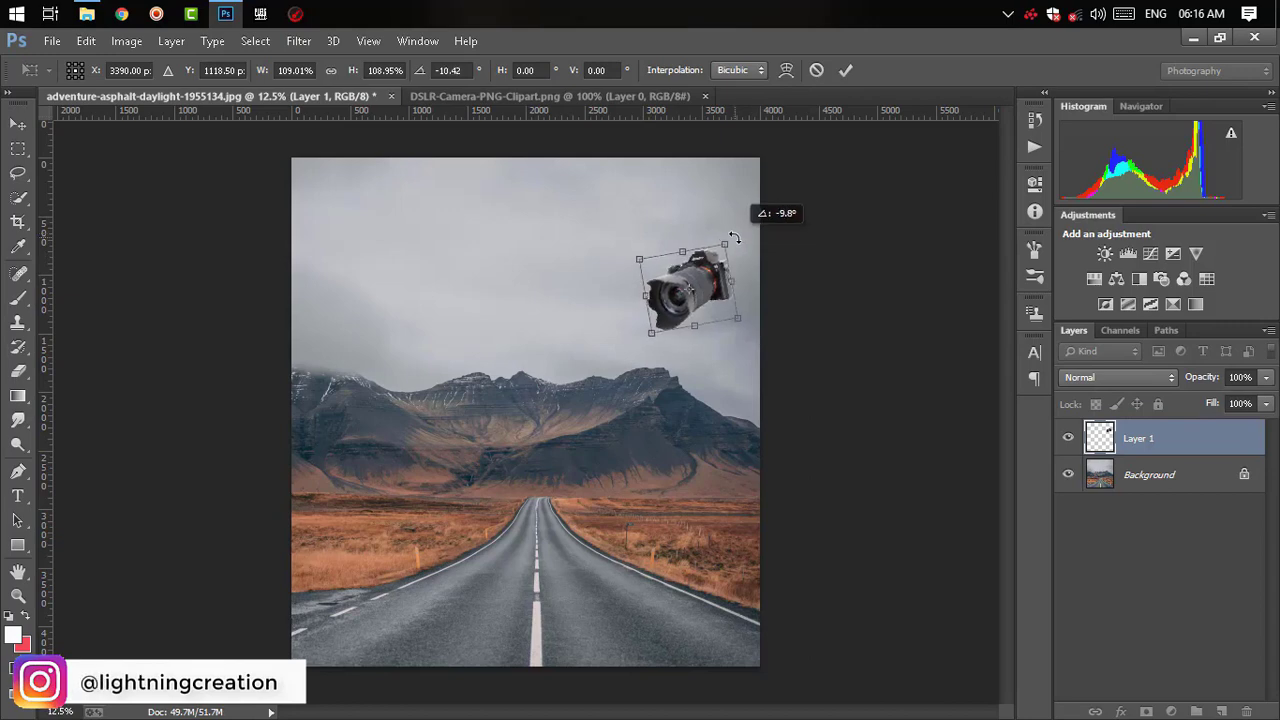
{"action": "key", "text": "Return"}
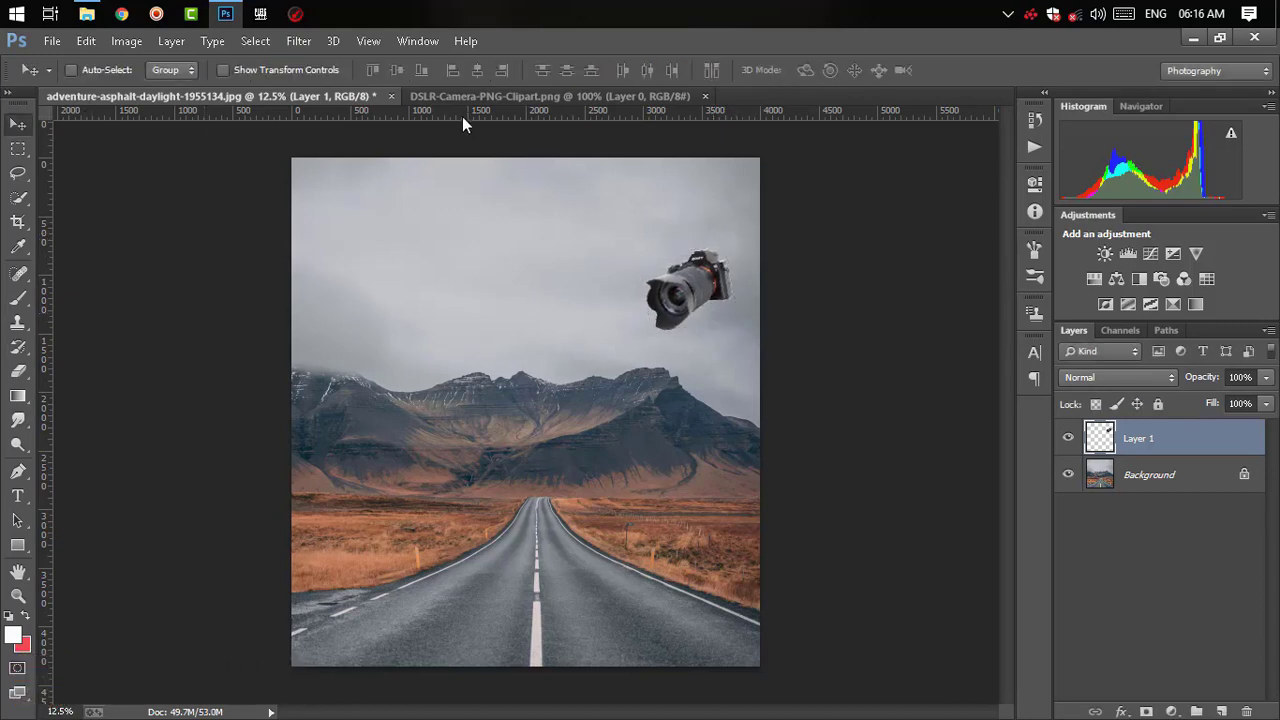
- Close the Sony clipart and bring the front-facing Canon camera image into the road photo
{"action": "left_click", "coordinate": [706, 96]}
{"action": "left_click", "coordinate": [52, 41]}
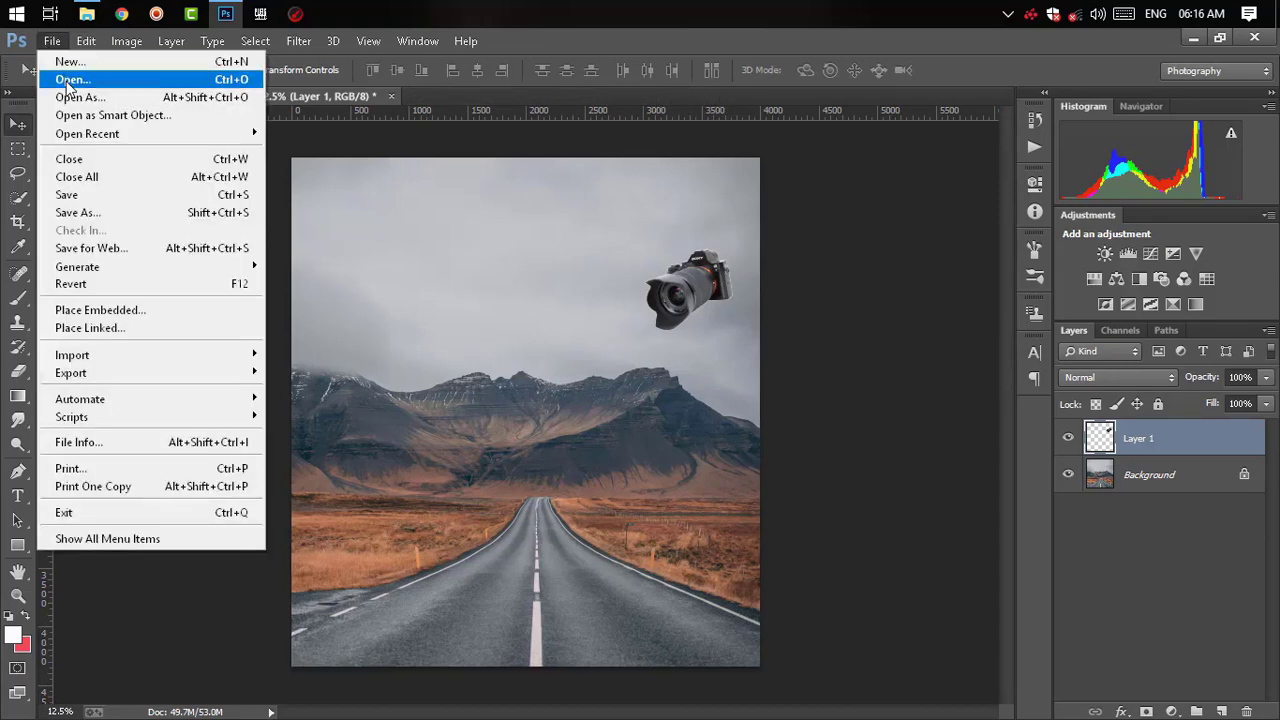
{"action": "left_click", "coordinate": [60, 77]}
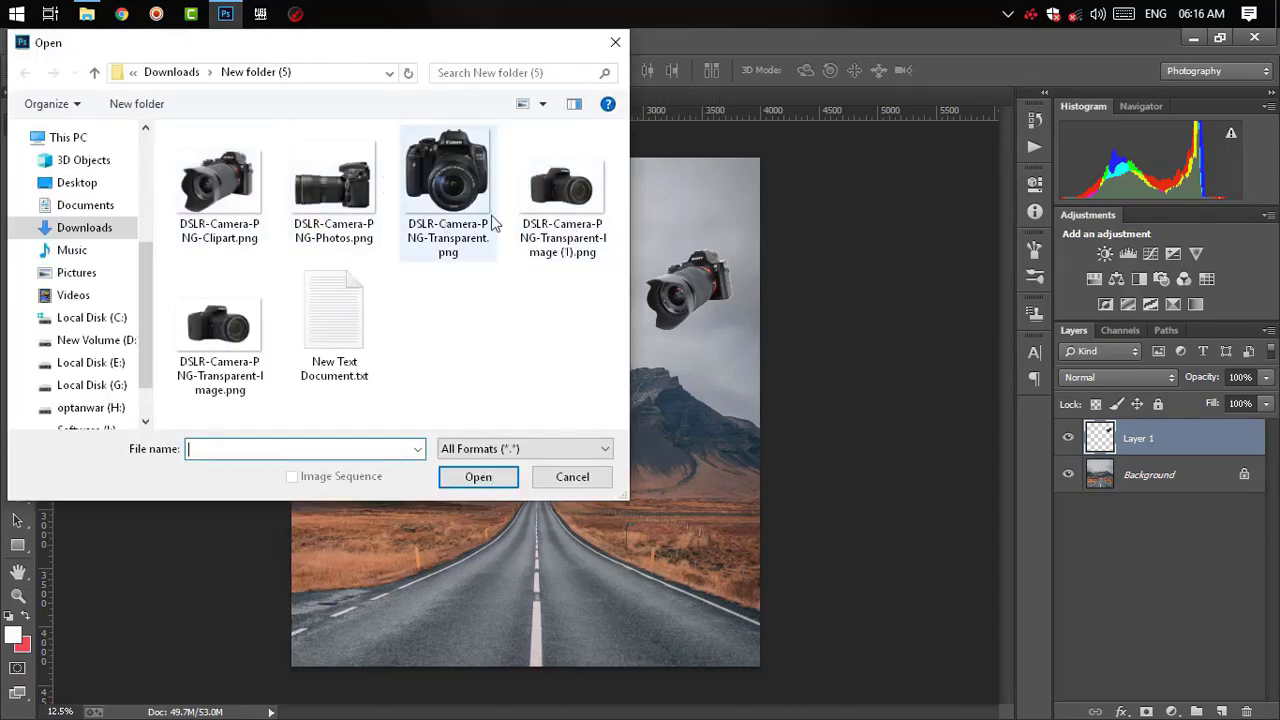
{"action": "double_click", "coordinate": [466, 170]}
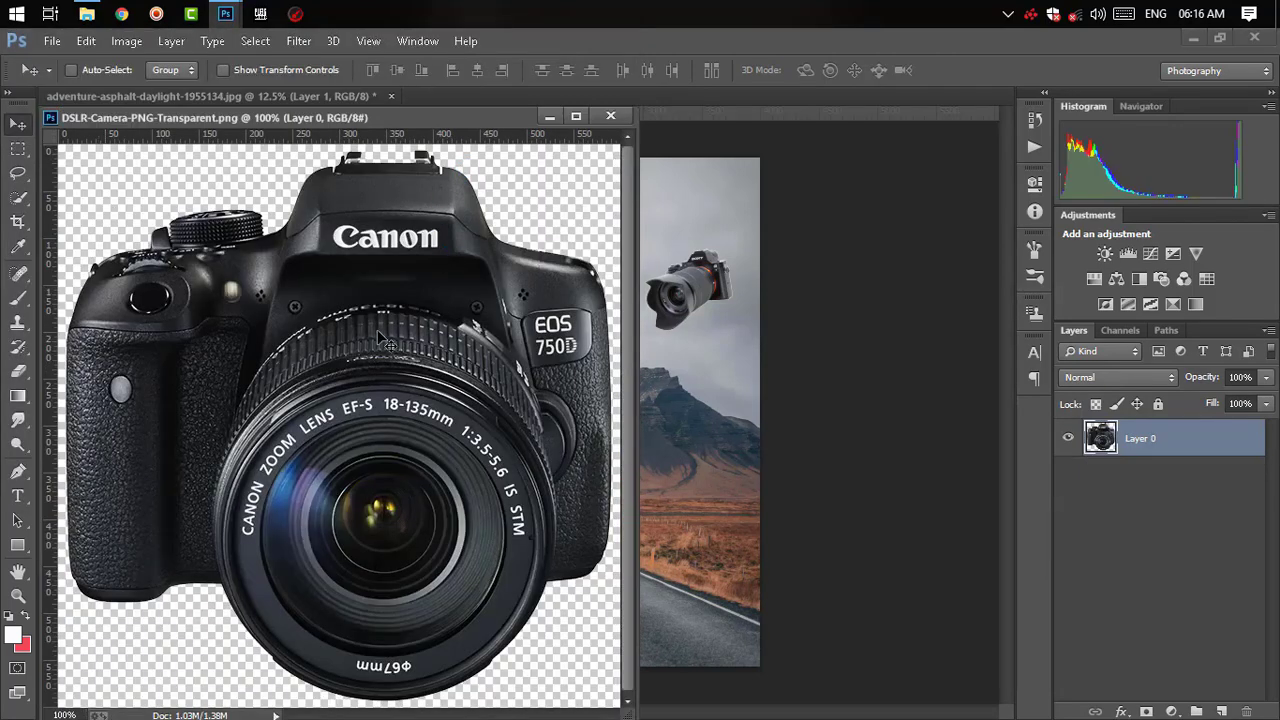
{"action": "mouse_move", "coordinate": [385, 340]}
{"action": "left_mouse_down"}
{"action": "mouse_move", "coordinate": [680, 215]}
{"action": "mouse_move", "coordinate": [553, 213]}
{"action": "left_mouse_up"}
{"action": "left_click", "coordinate": [612, 116]}
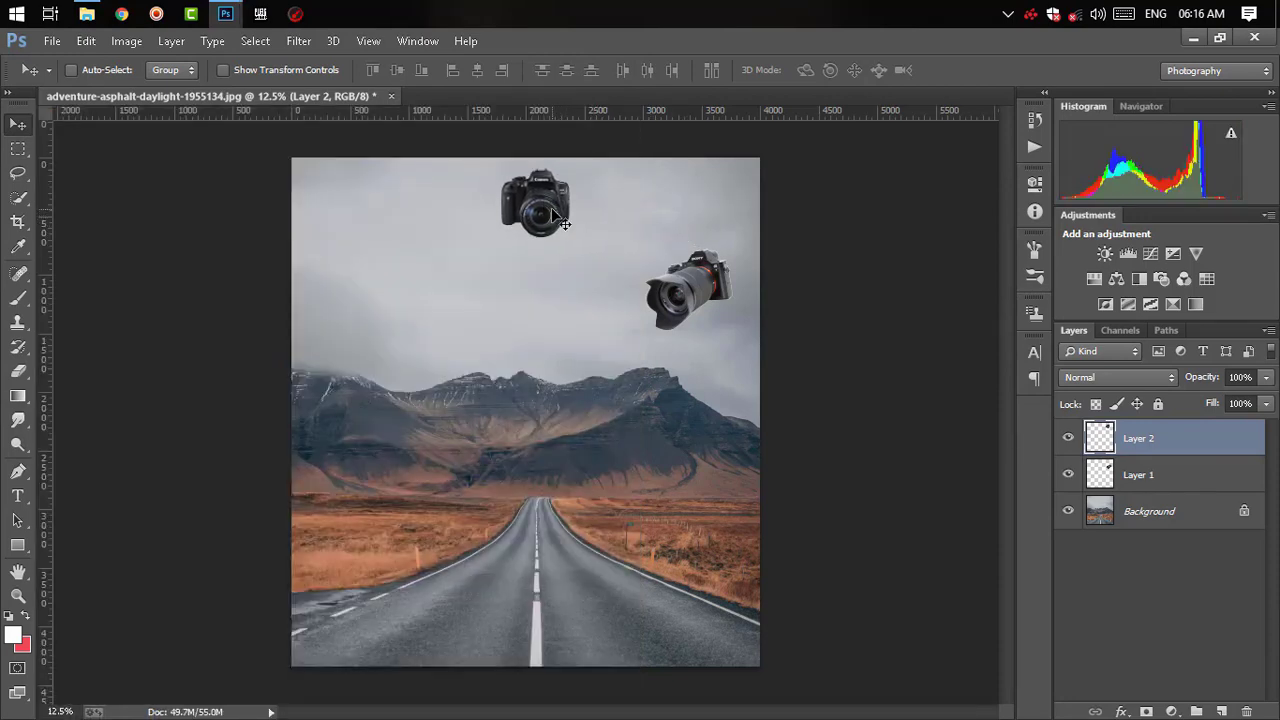
- Shrink the Canon camera to about 78% at the top centre of the sky
{"action": "key", "text": "ctrl+t"}
{"action": "left_click_drag", "start_coordinate": [575, 163], "coordinate": [559, 172]}
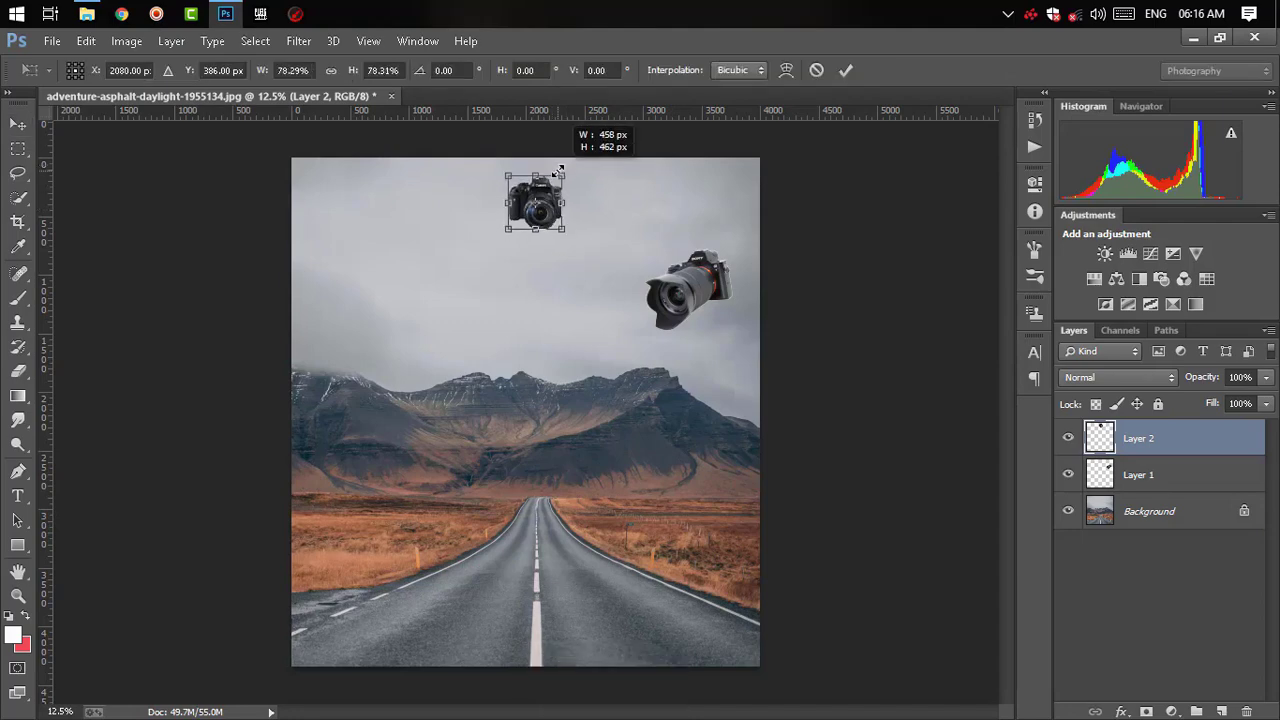
{"action": "key", "text": "Return"}
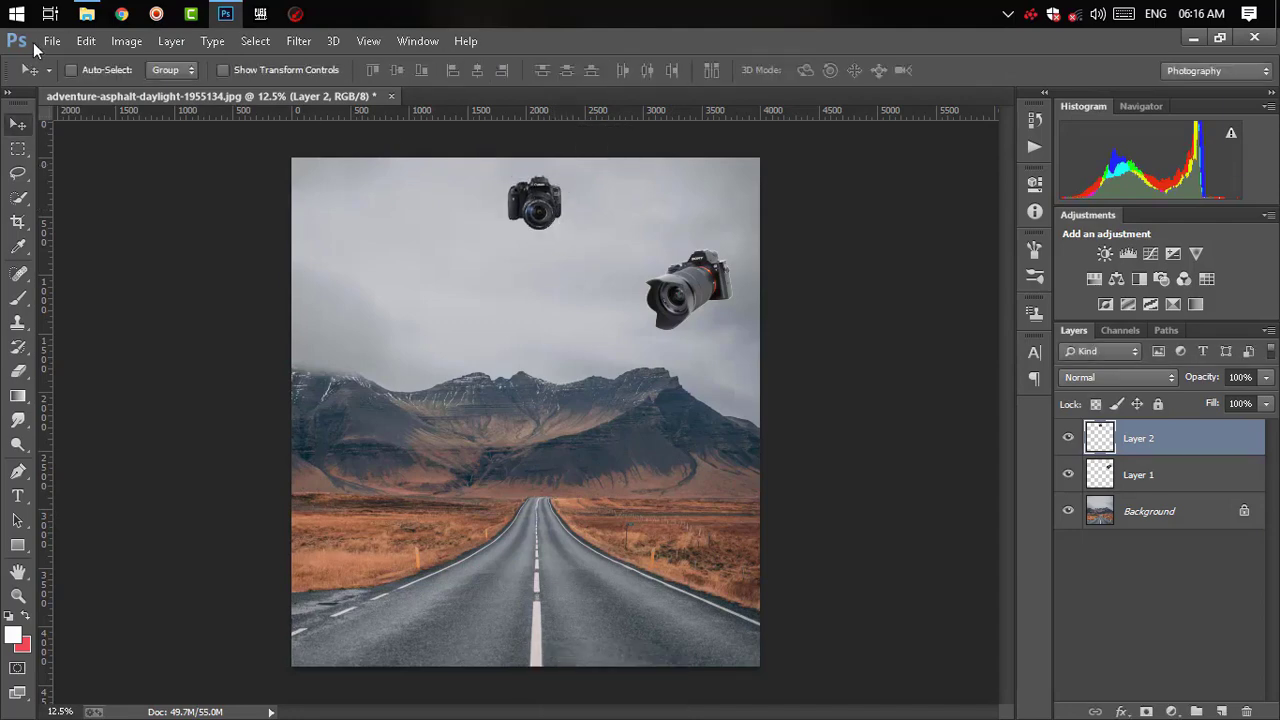
{"action": "left_click", "coordinate": [50, 41]}
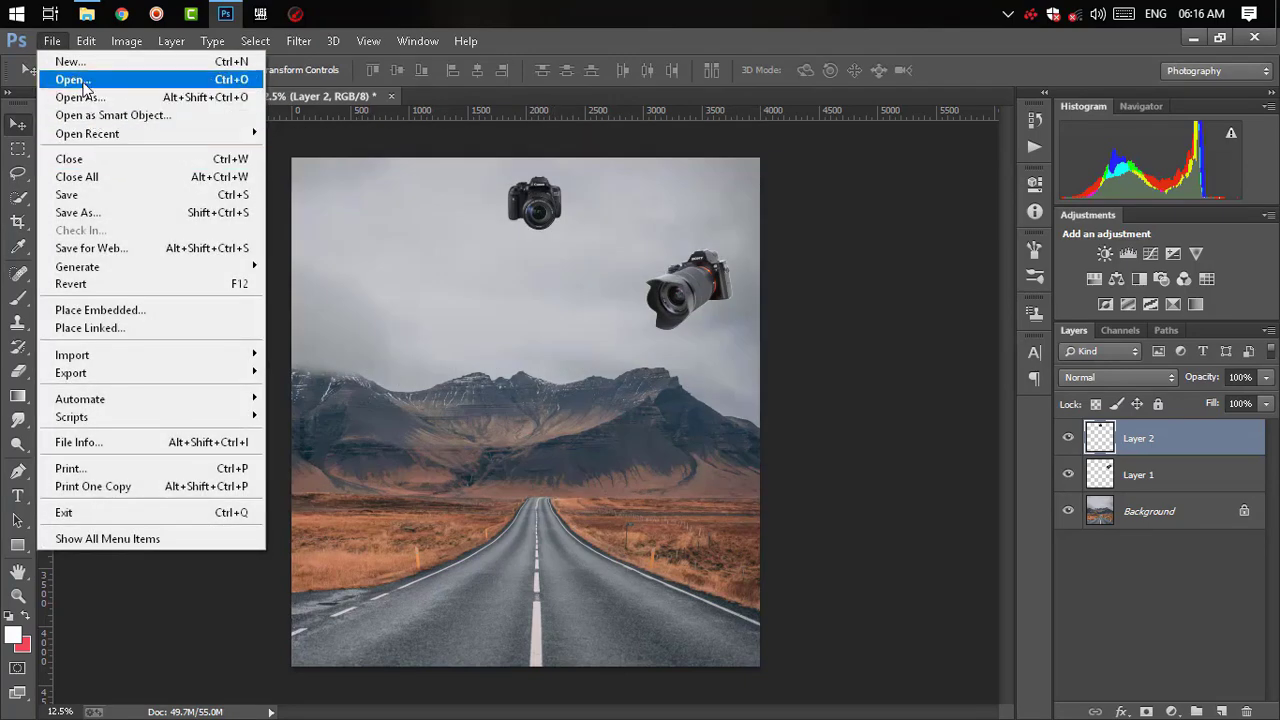
- Bring the side-view camera image in and place it over the mountains' right edge
{"action": "left_click", "coordinate": [80, 82]}
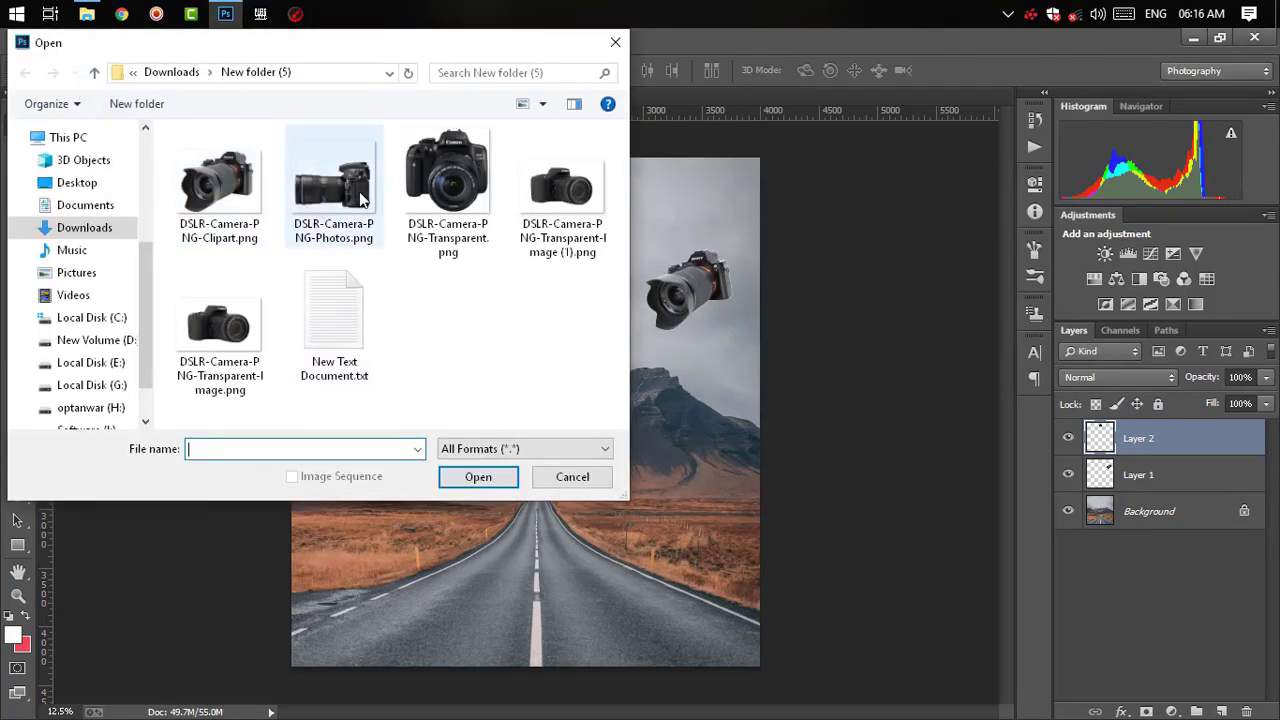
{"action": "double_click", "coordinate": [362, 200]}
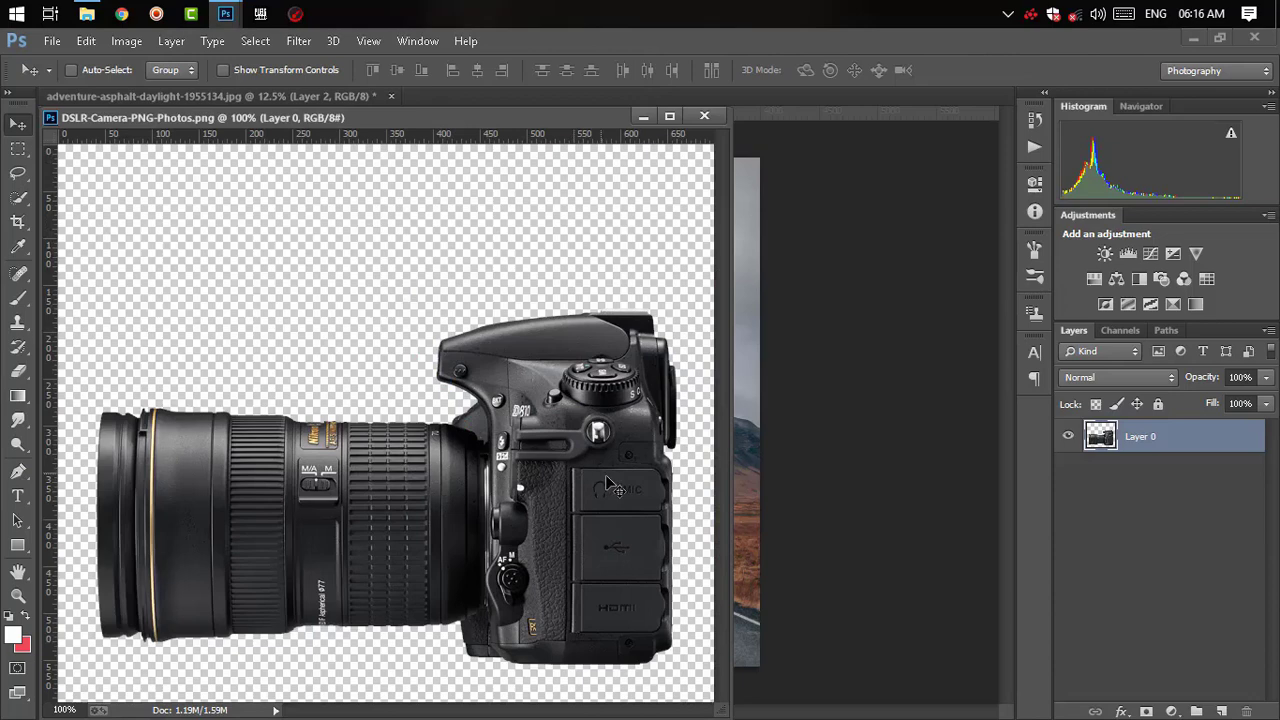
{"action": "mouse_move", "coordinate": [607, 482]}
{"action": "left_mouse_down"}
{"action": "mouse_move", "coordinate": [767, 470]}
{"action": "mouse_move", "coordinate": [731, 434]}
{"action": "mouse_move", "coordinate": [759, 405]}
{"action": "left_mouse_up"}
{"action": "left_click", "coordinate": [704, 116]}
{"action": "key", "text": "ctrl+t"}
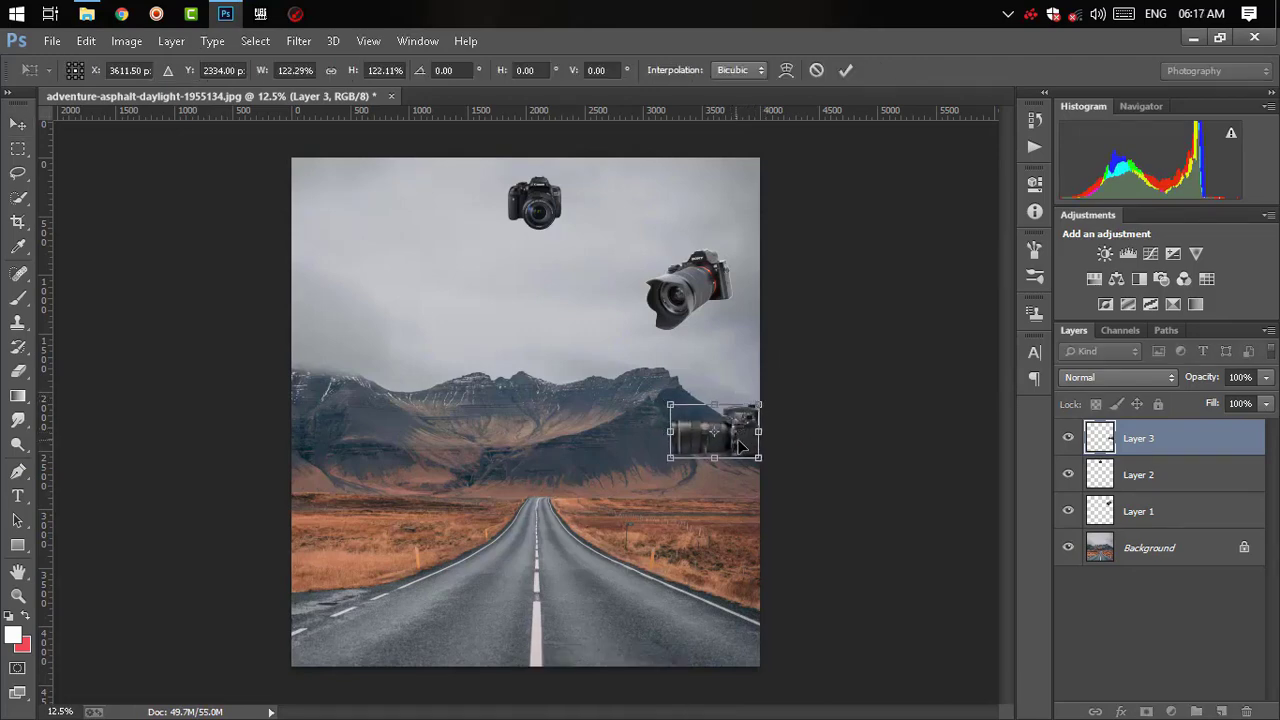
{"action": "left_click_drag", "start_coordinate": [739, 447], "coordinate": [741, 455]}
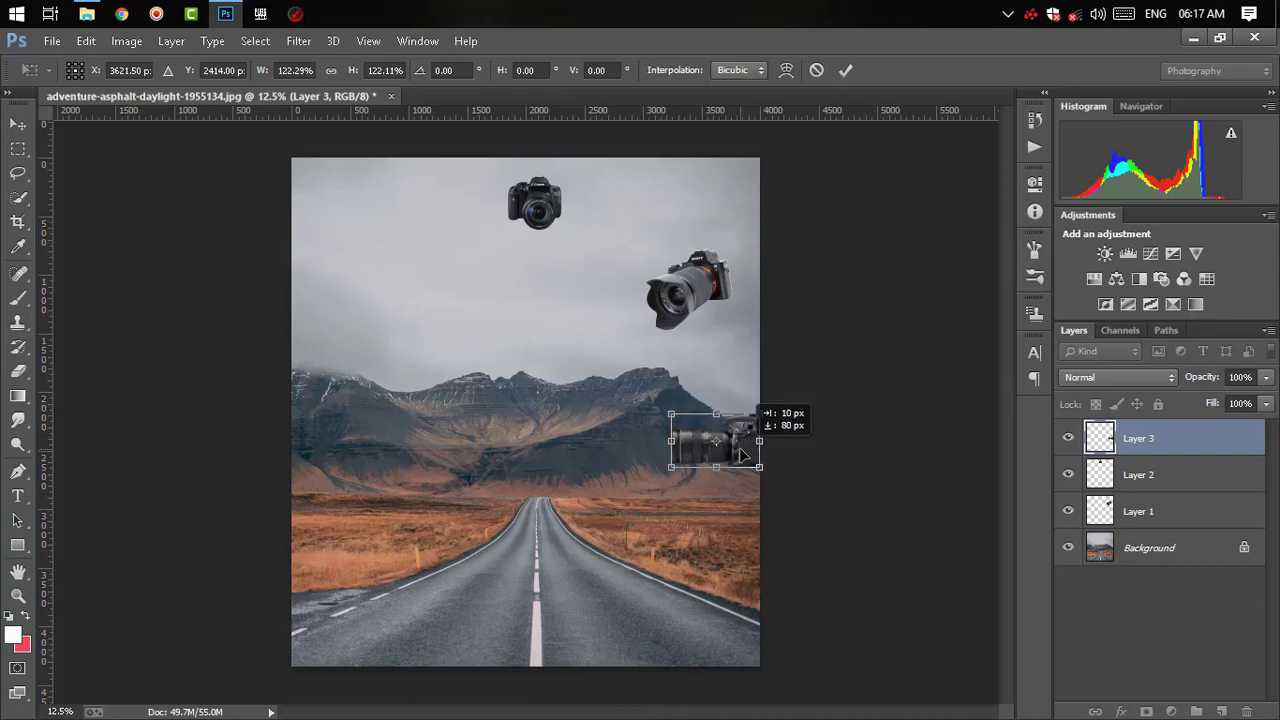
{"action": "key", "text": "Return"}
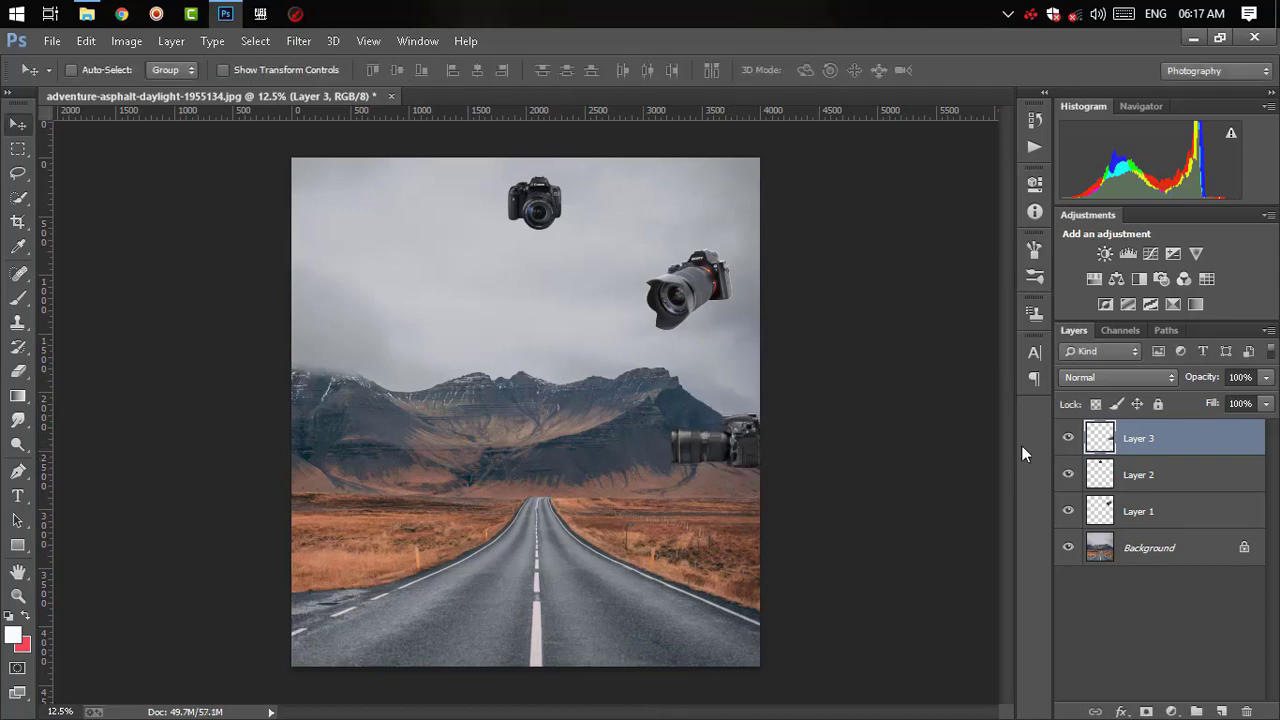
- Duplicate the side-view camera, move the copy to the left edge, and flip it horizontally
{"action": "key", "text": "ctrl+j"}
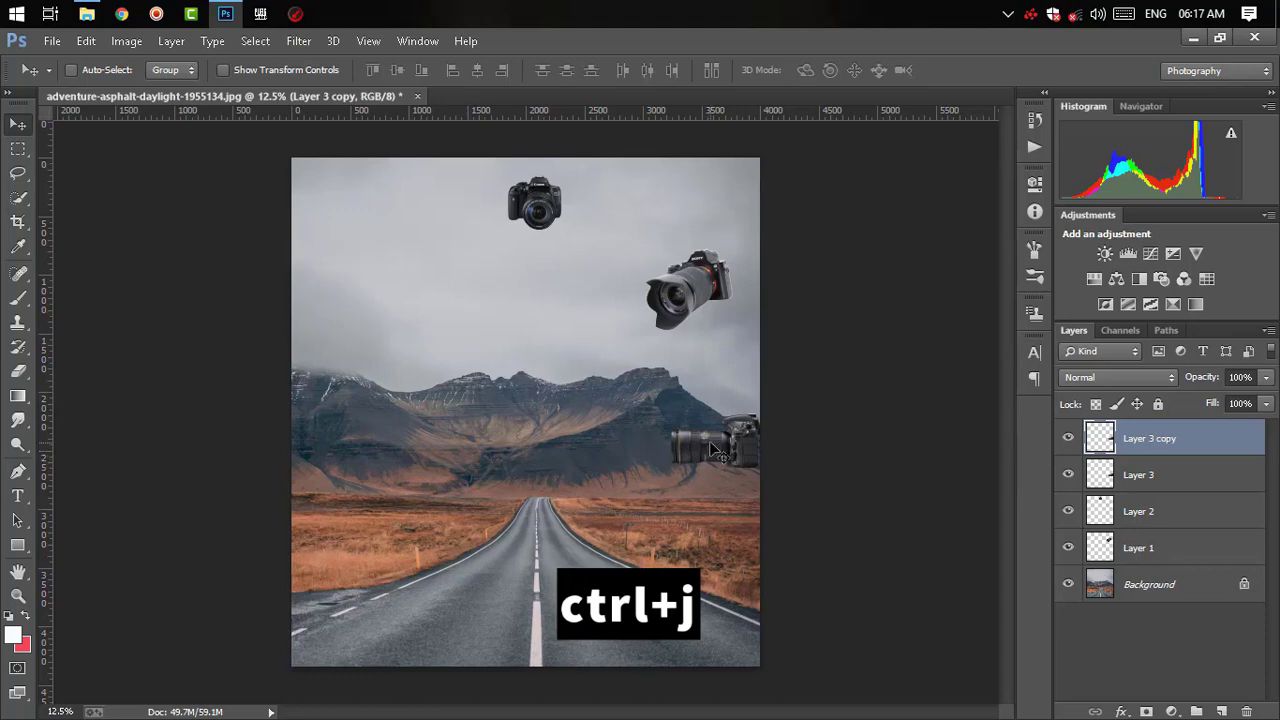
{"action": "left_click_drag", "start_coordinate": [705, 455], "coordinate": [348, 462]}
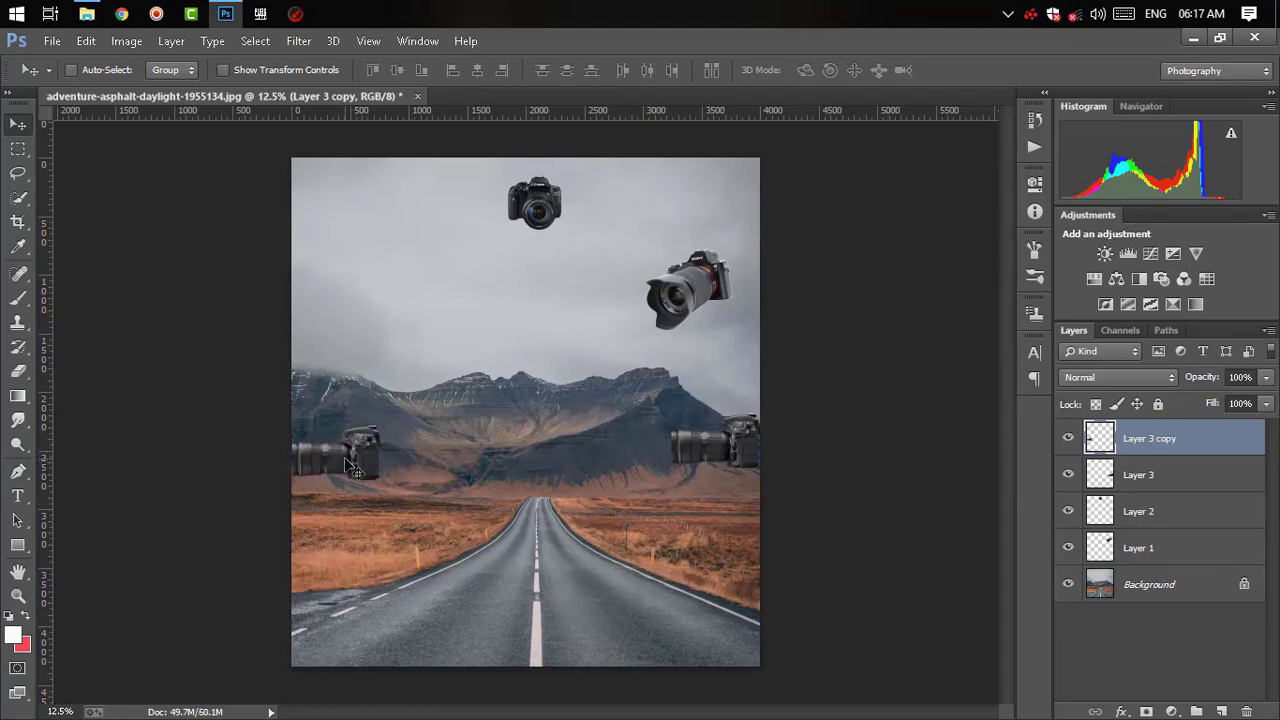
{"action": "key", "text": "ctrl+t"}
{"action": "right_click", "coordinate": [344, 458]}
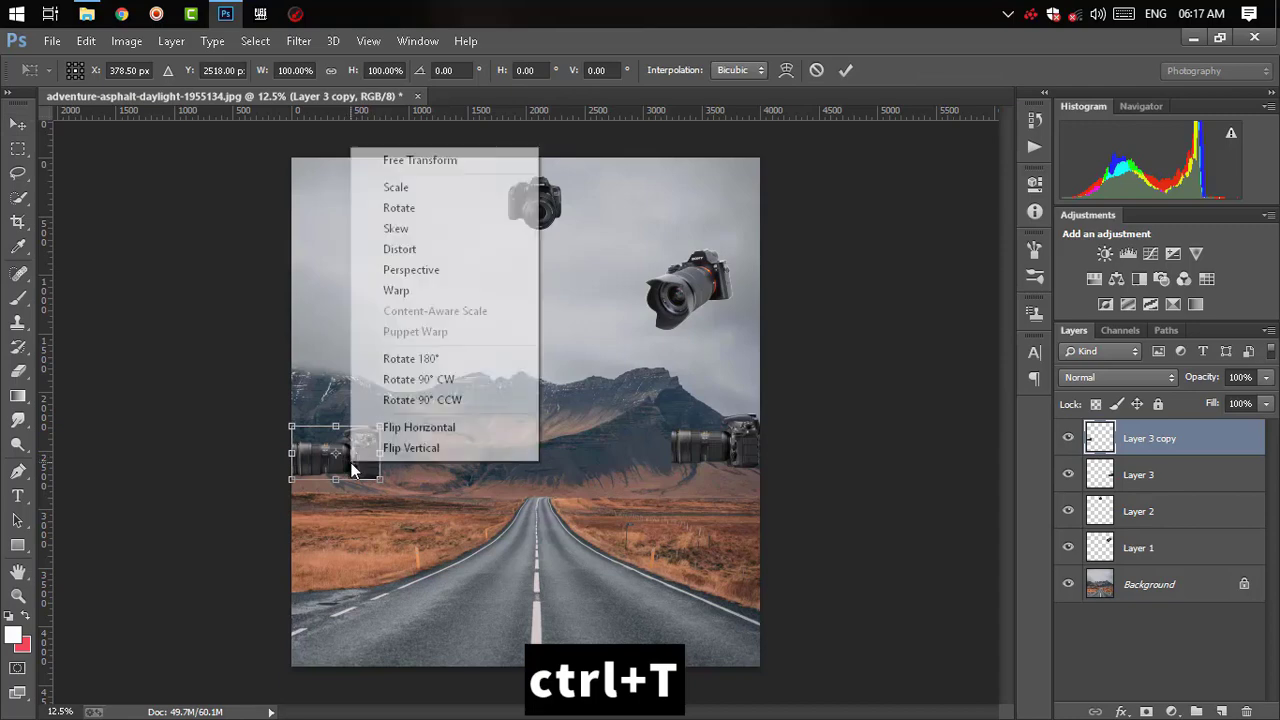
{"action": "left_click", "coordinate": [395, 428]}
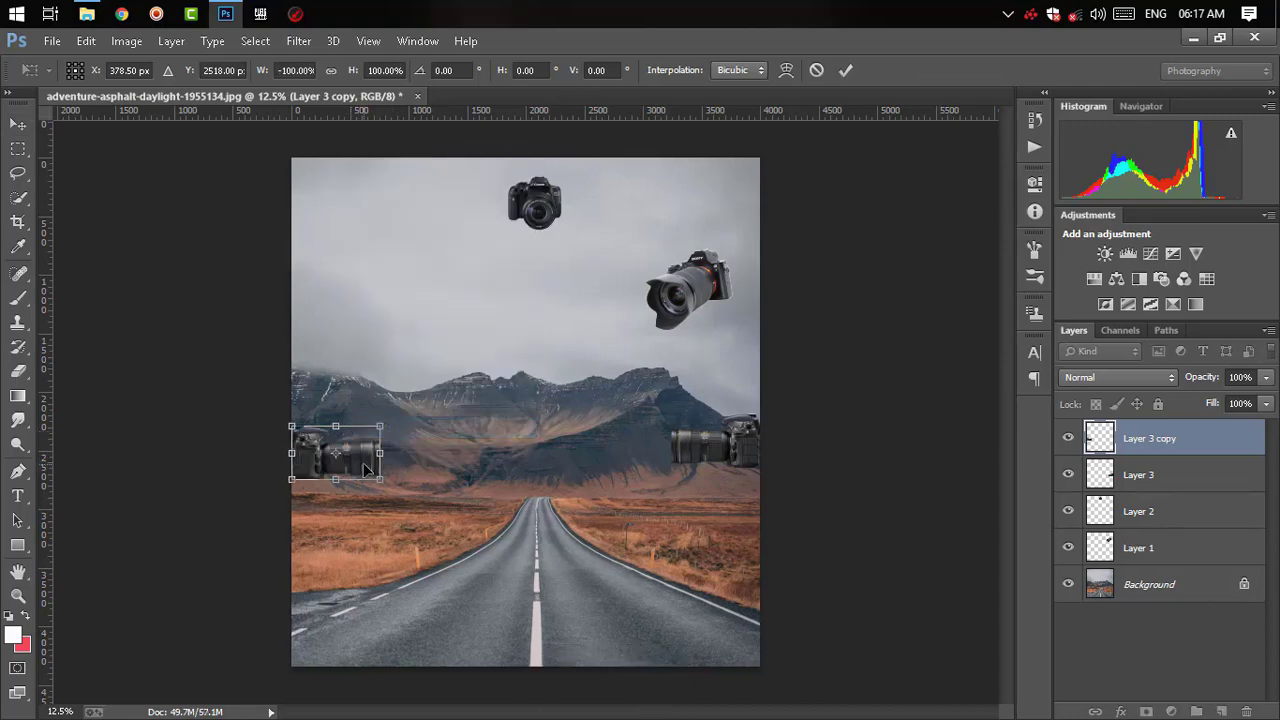
{"action": "left_click_drag", "start_coordinate": [366, 470], "coordinate": [366, 467]}
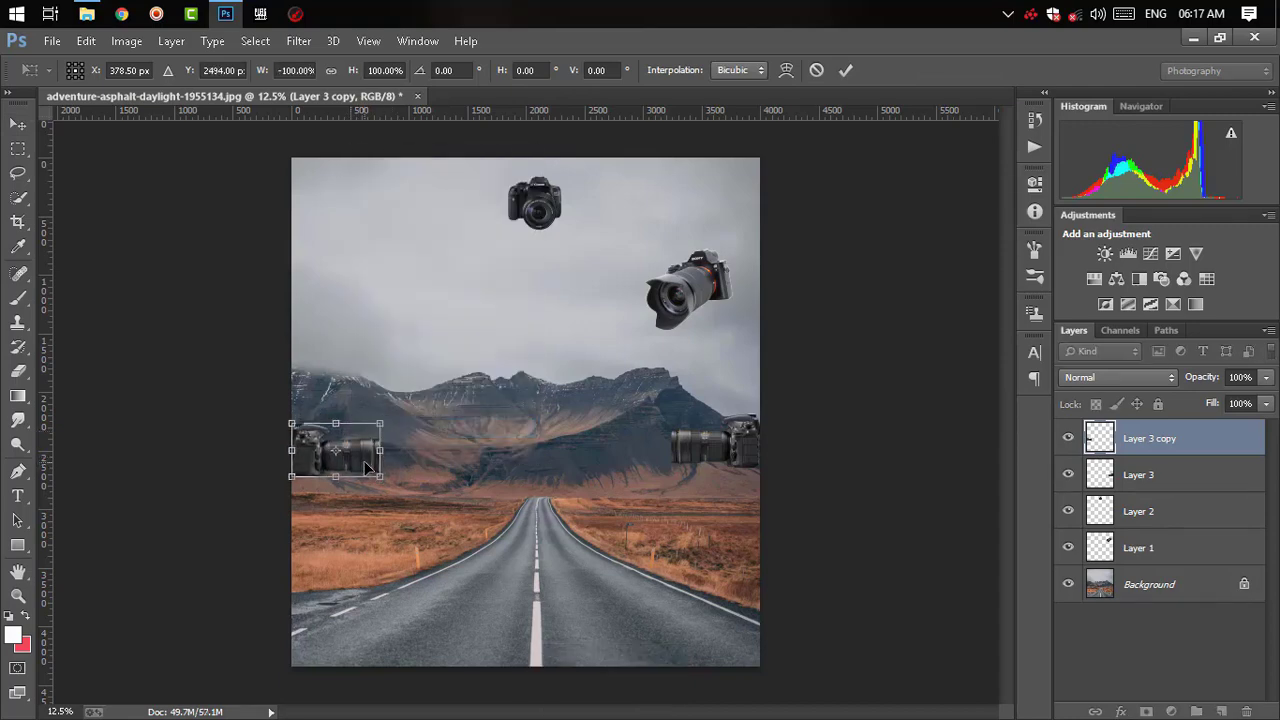
{"action": "key", "text": "shift+Up"}
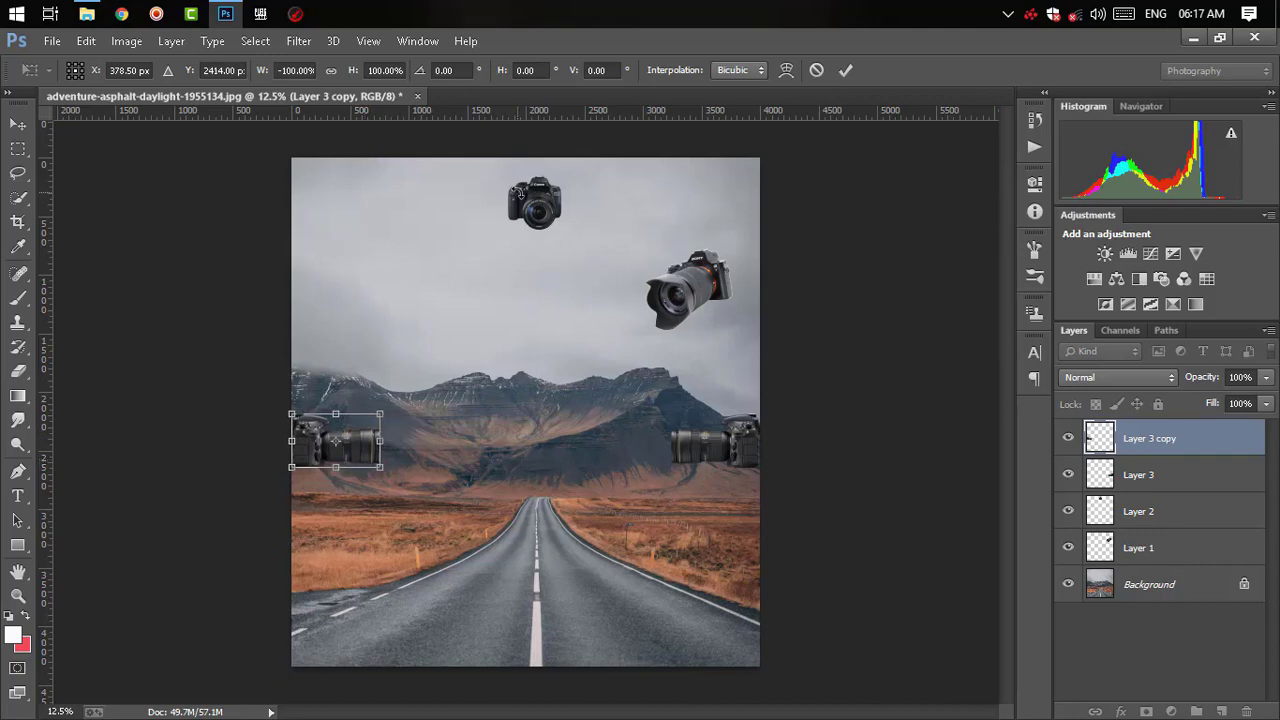
{"action": "key", "text": "Return"}
- Bring the angled Canon camera image in and place it in the upper-left sky
{"action": "left_click", "coordinate": [51, 41]}
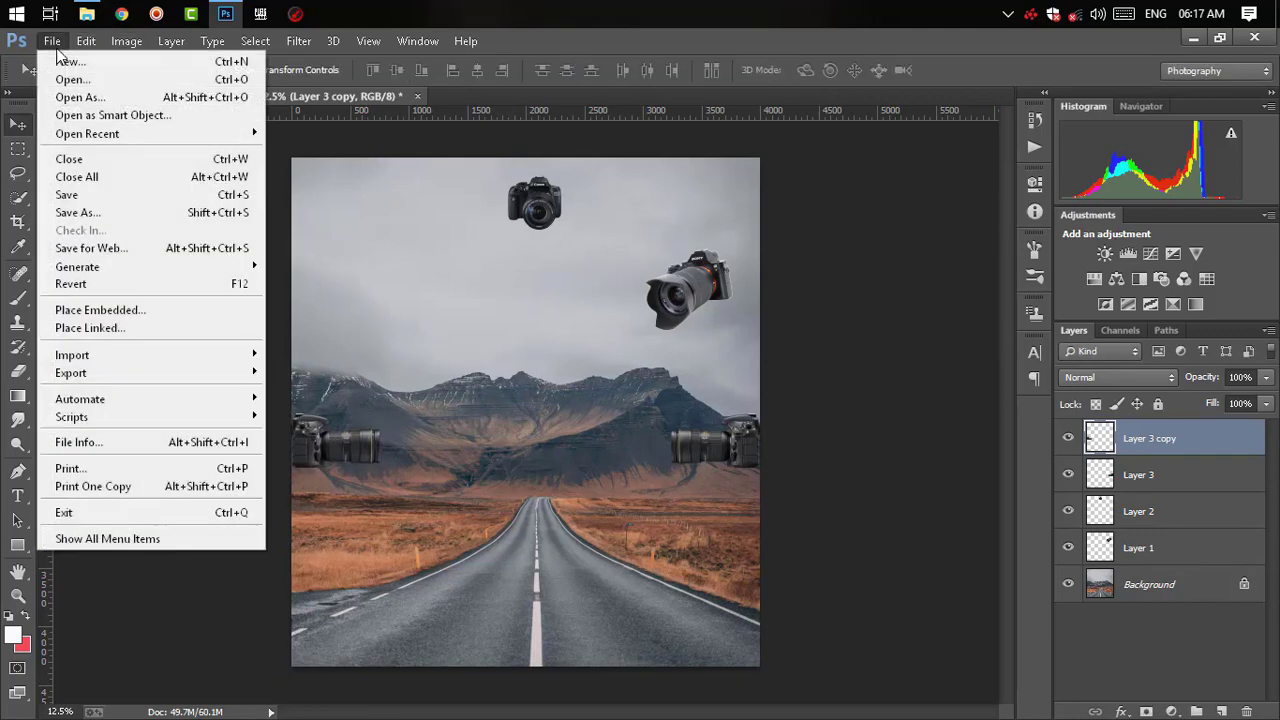
{"action": "left_click", "coordinate": [60, 80]}
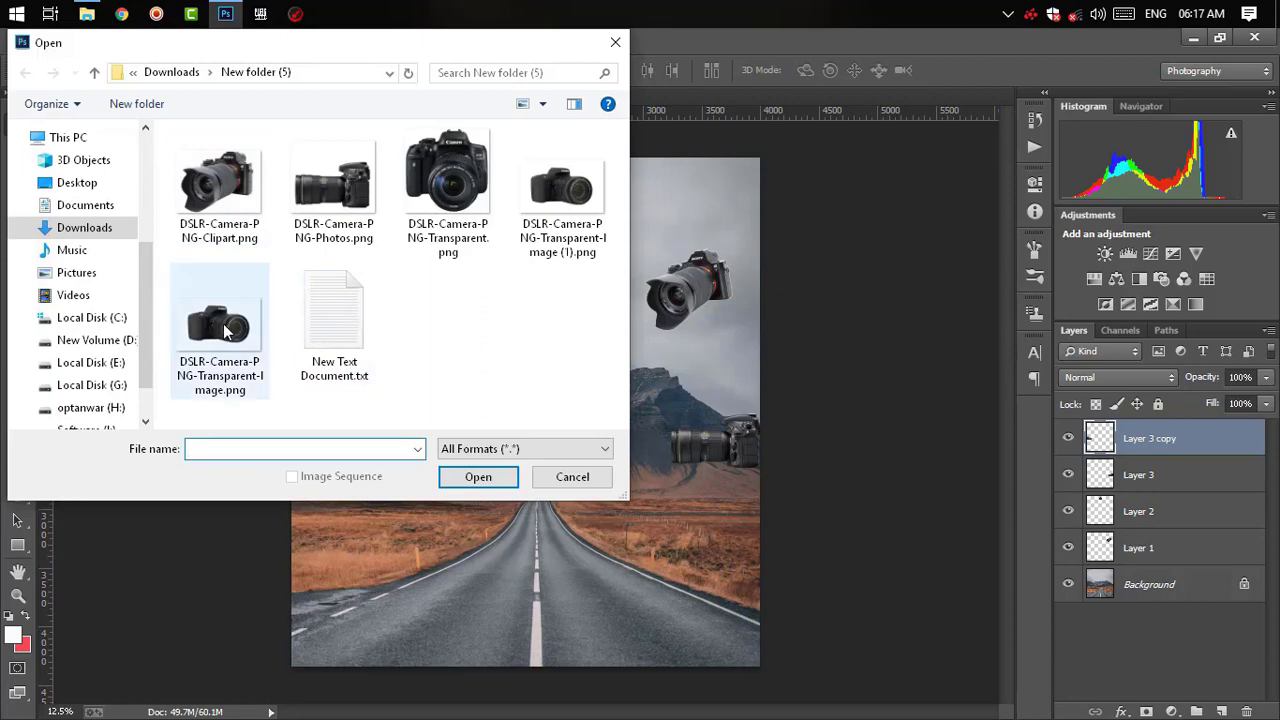
{"action": "double_click", "coordinate": [222, 325]}
{"action": "left_click_drag", "start_coordinate": [490, 352], "coordinate": [624, 607]}
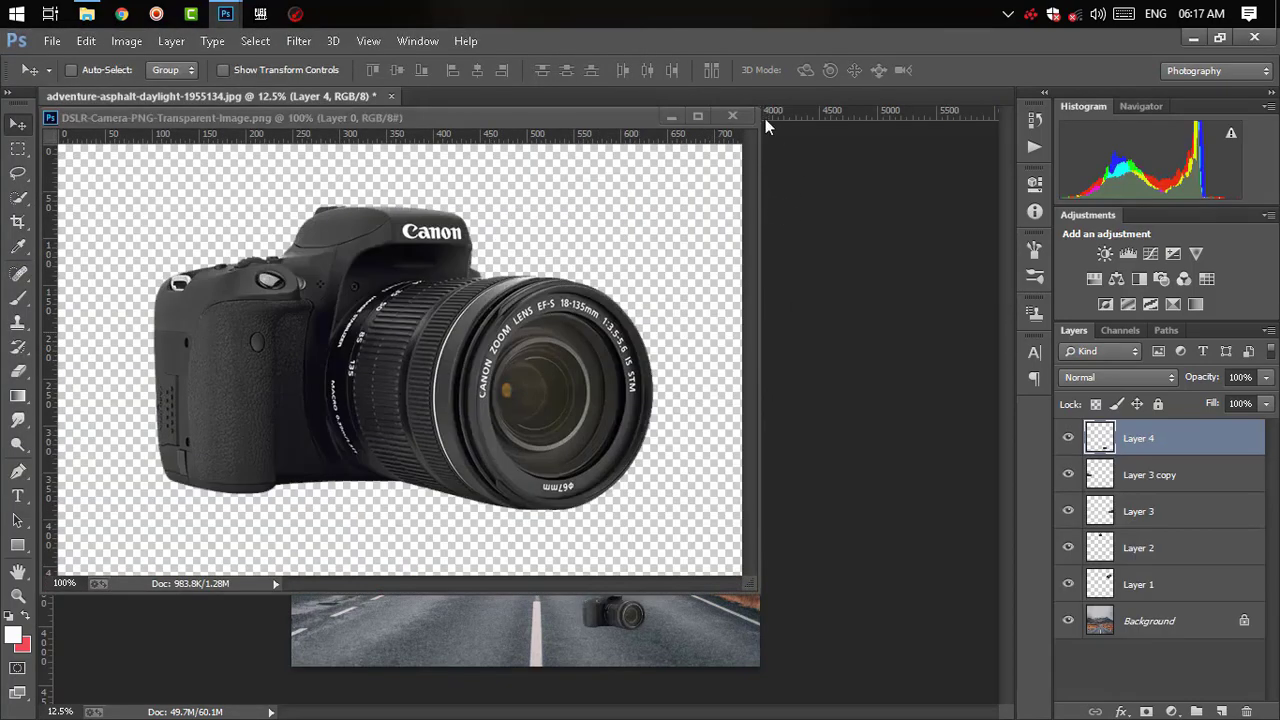
{"action": "left_click", "coordinate": [732, 116]}
{"action": "left_click_drag", "start_coordinate": [620, 608], "coordinate": [370, 318]}
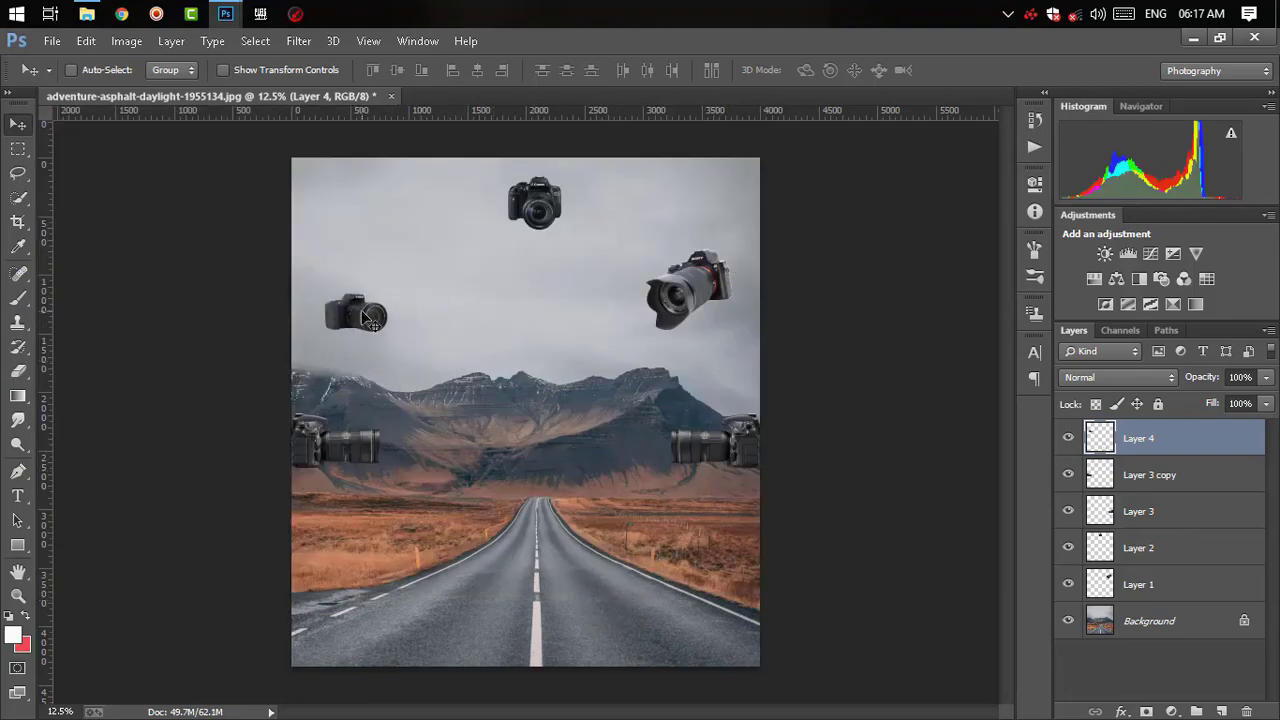
- Enlarge the left camera to about 124% and tilt it about 12°
{"action": "key", "text": "ctrl+t"}
{"action": "left_click_drag", "start_coordinate": [391, 289], "coordinate": [412, 289]}
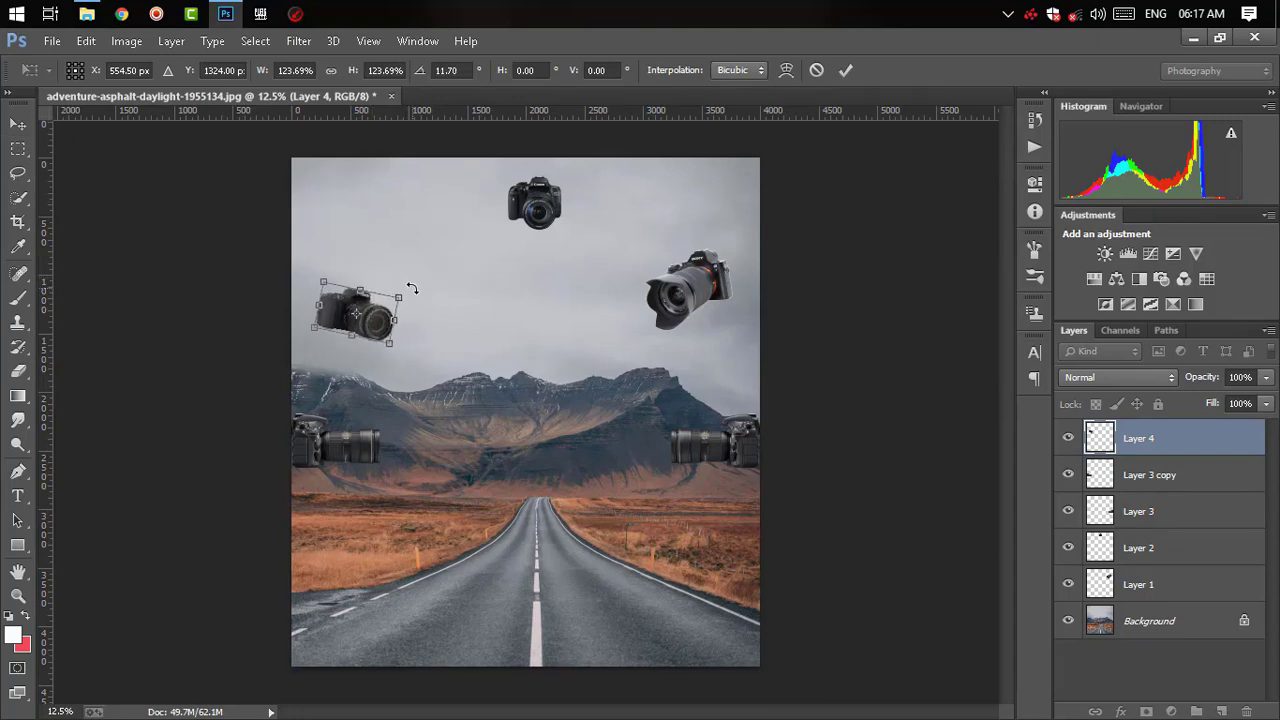
{"action": "key", "text": "Return"}
{"action": "key", "text": "ctrl+minus"}
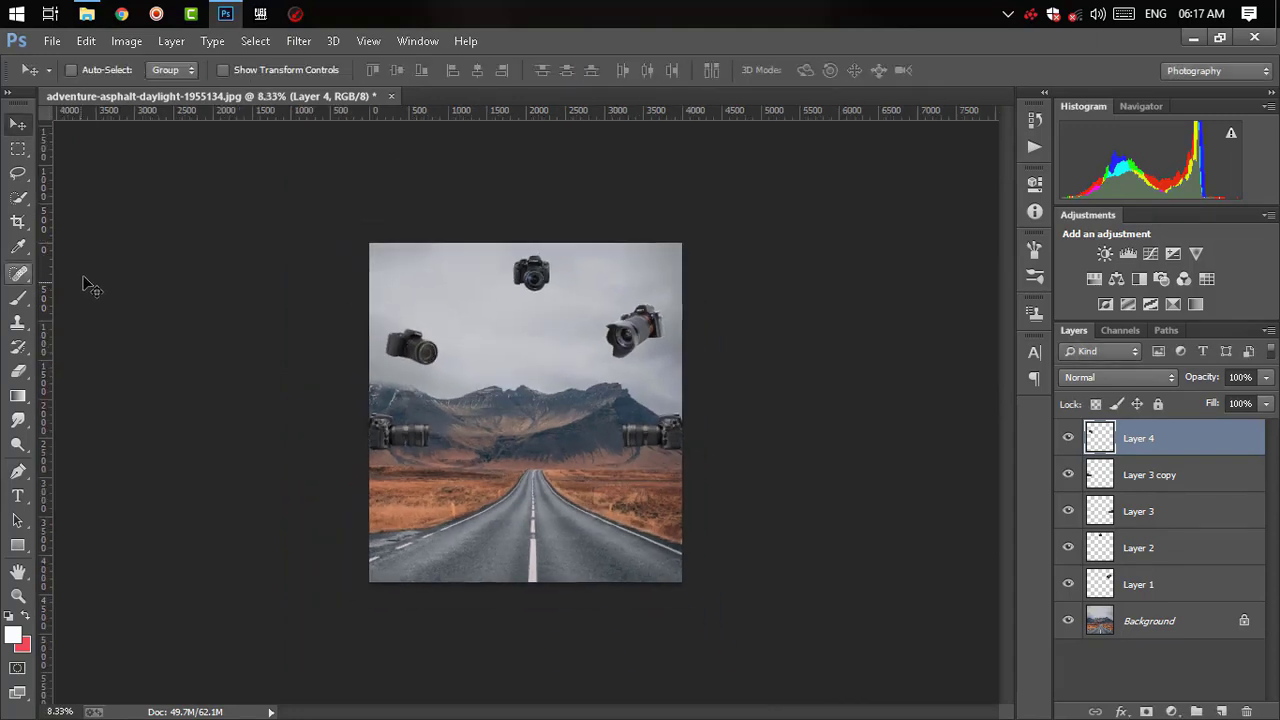
{"action": "left_click", "coordinate": [53, 45]}
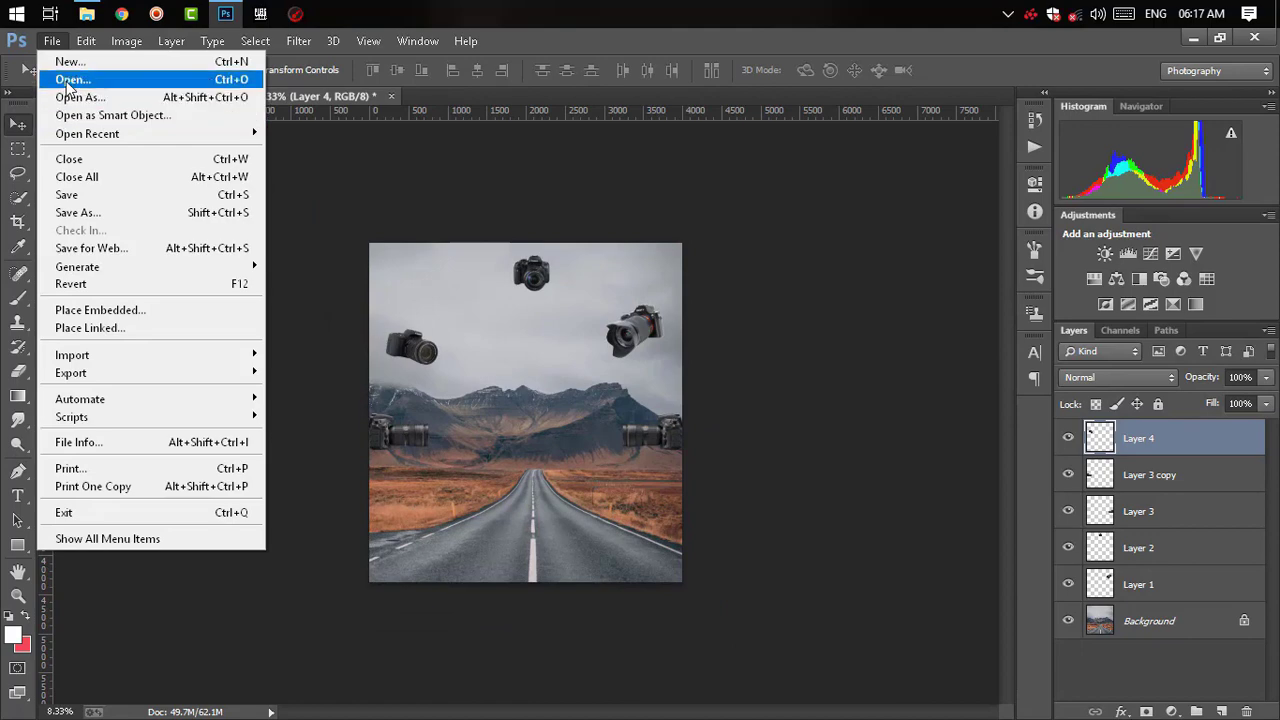
- Open DSLR-Camera-PNG-Clipart.png and drop it into the composite as Layer 5
{"action": "left_click", "coordinate": [66, 83]}
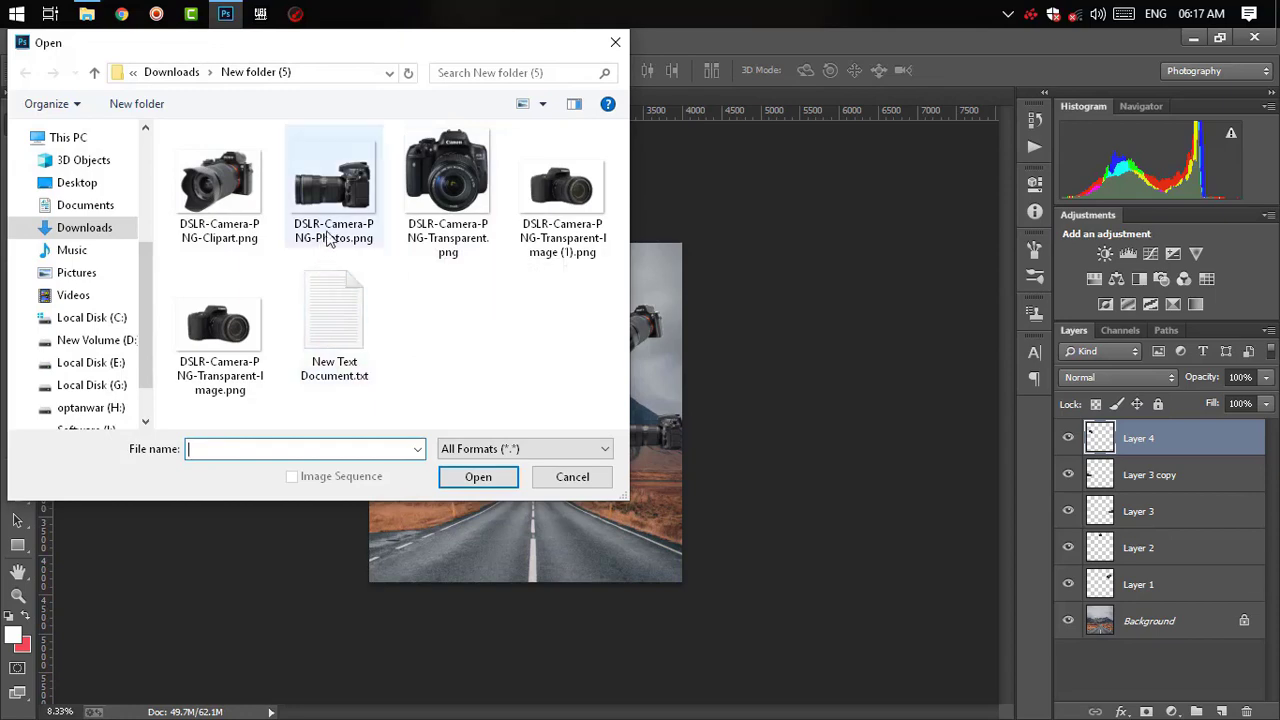
{"action": "left_click_drag", "start_coordinate": [390, 50], "coordinate": [1061, 135]}
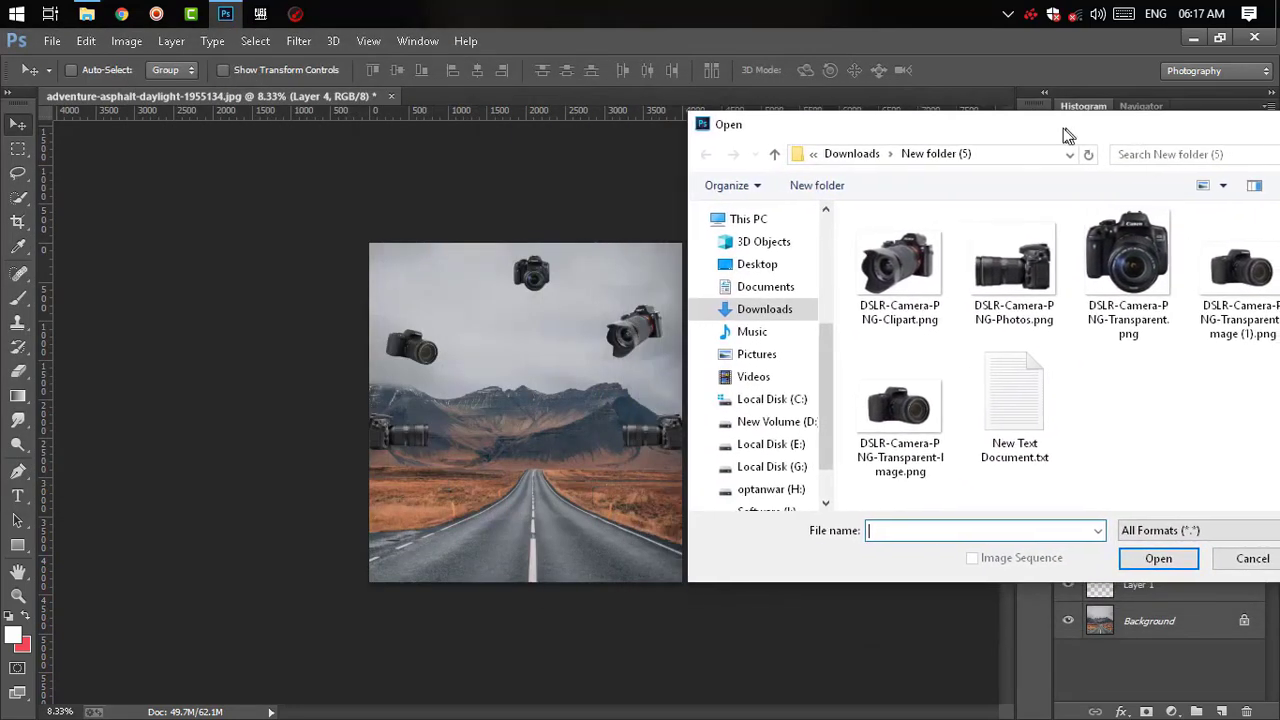
{"action": "left_click_drag", "start_coordinate": [1061, 135], "coordinate": [800, 100]}
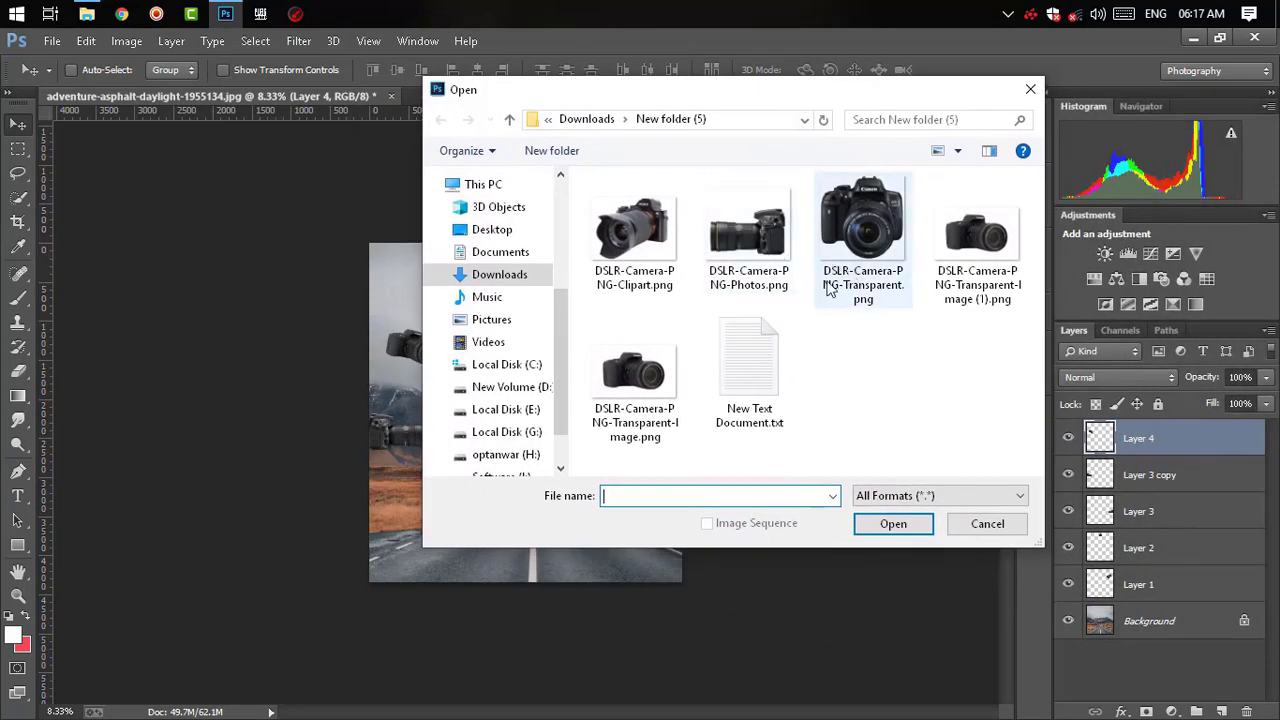
{"action": "double_click", "coordinate": [657, 253]}
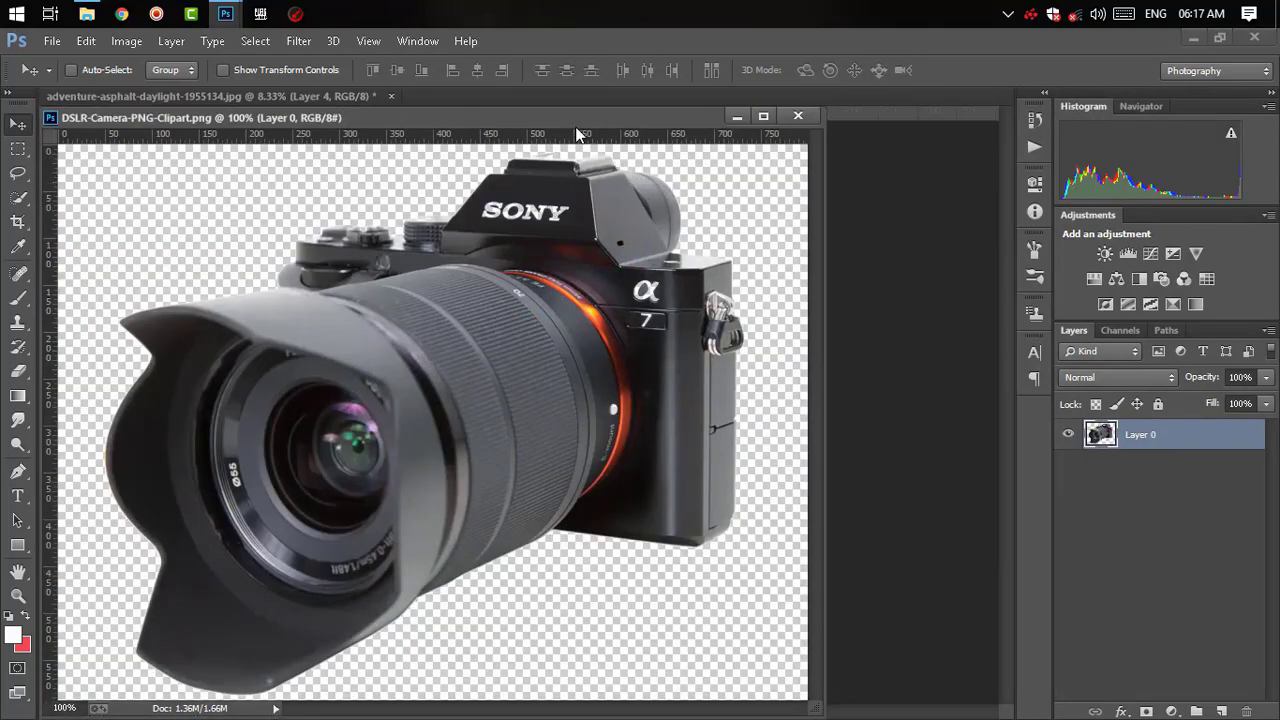
{"action": "left_click_drag", "start_coordinate": [587, 122], "coordinate": [554, 272]}
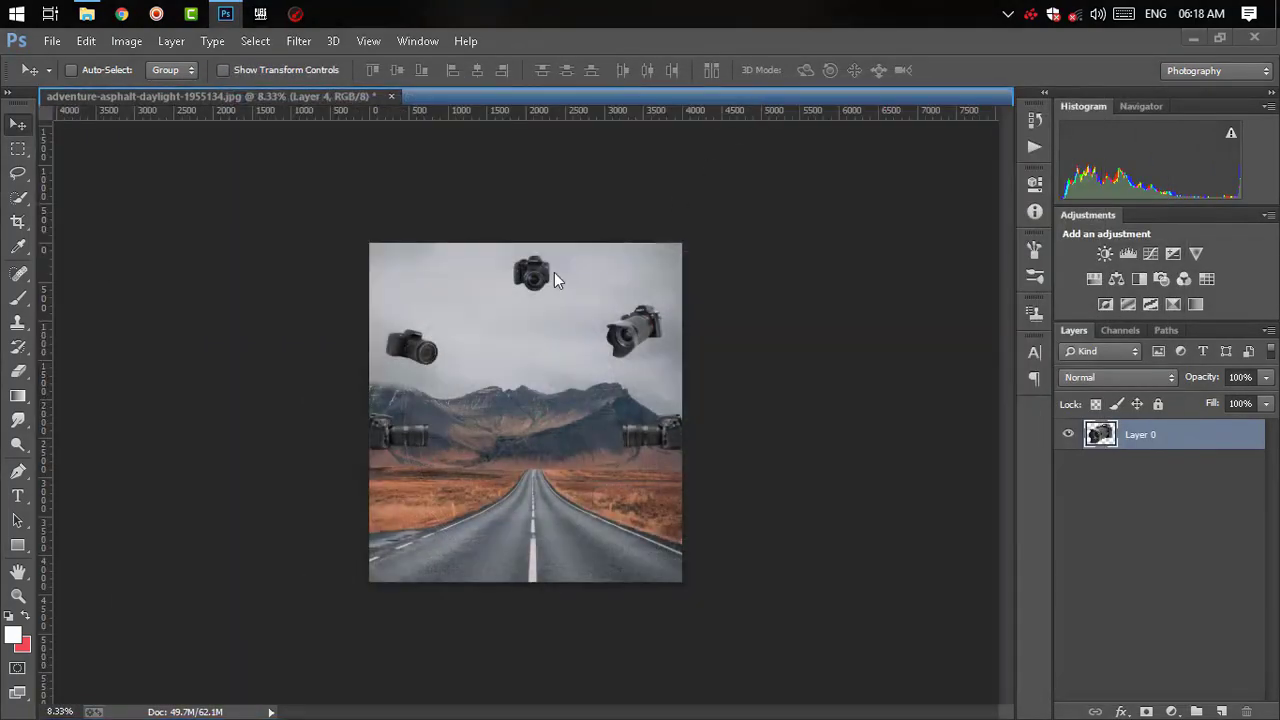
{"action": "mouse_move", "coordinate": [495, 390]}
{"action": "left_mouse_down"}
{"action": "mouse_move", "coordinate": [338, 248]}
{"action": "mouse_move", "coordinate": [310, 108]}
{"action": "mouse_move", "coordinate": [408, 303]}
{"action": "left_mouse_up"}
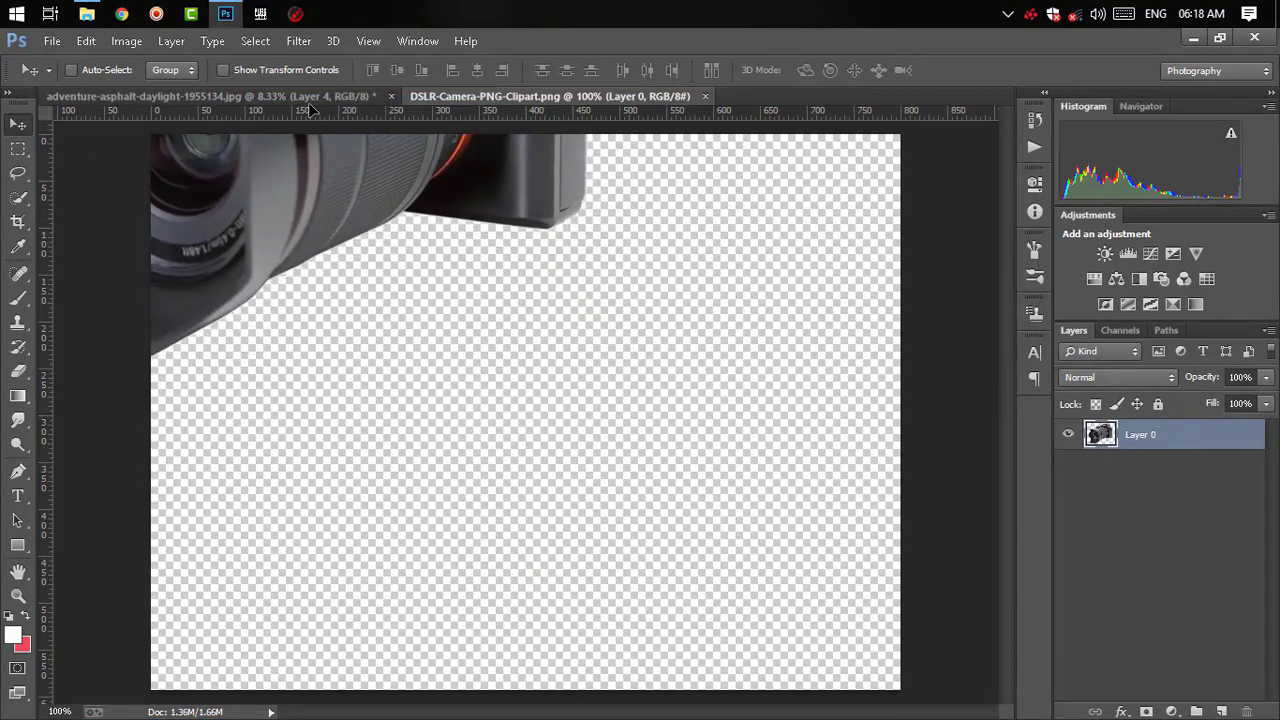
{"action": "left_click_drag", "start_coordinate": [481, 325], "coordinate": [485, 328]}
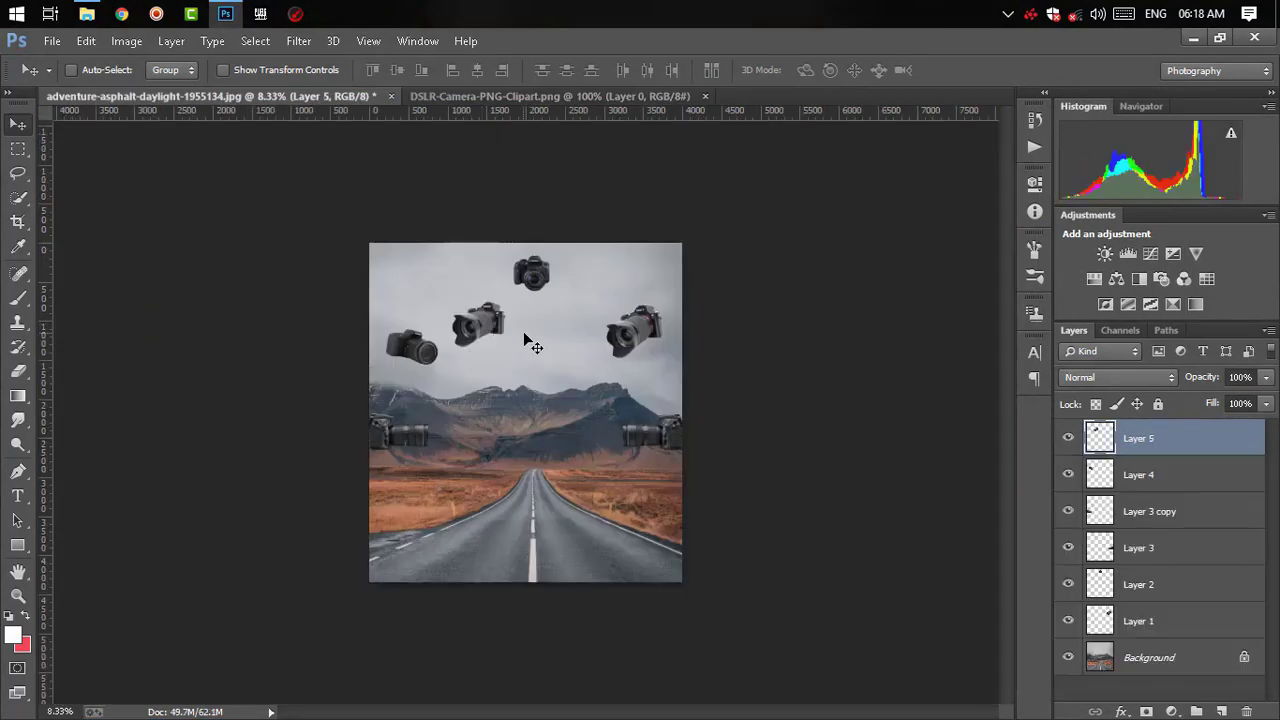
- Flip the new camera horizontally, tilt it about 12°, and place it top-left
{"action": "key", "text": "ctrl+t"}
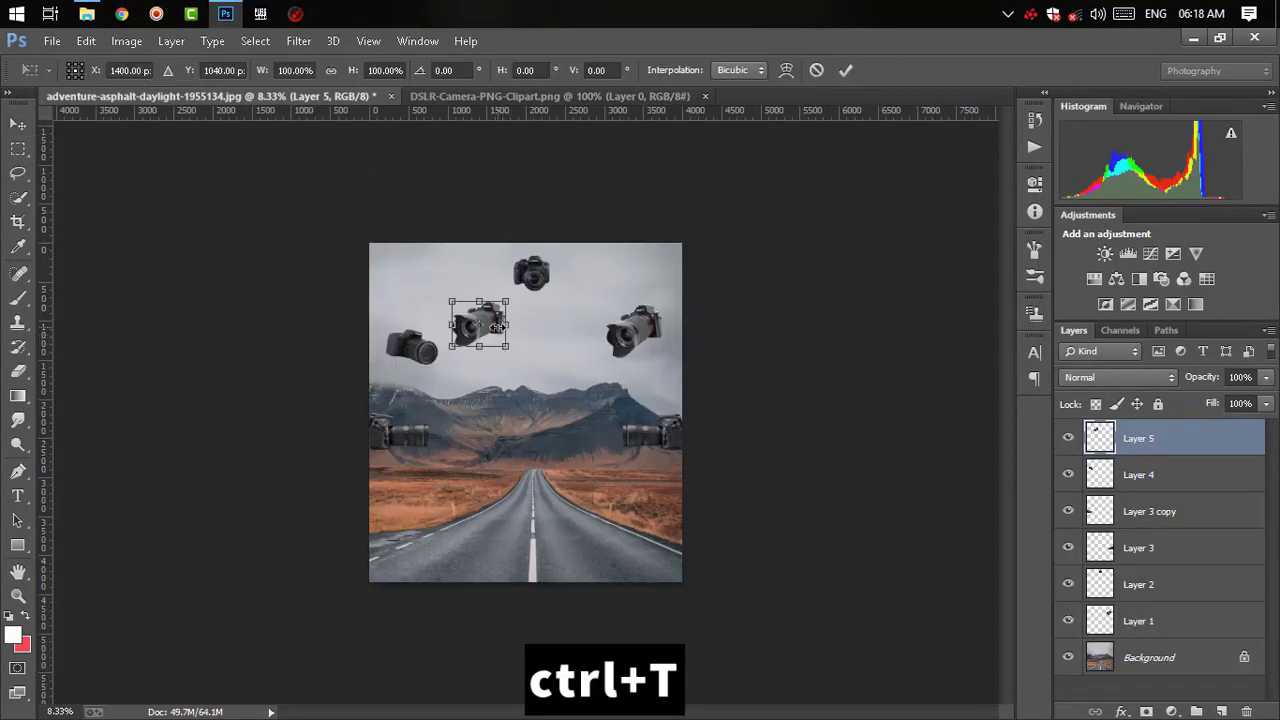
{"action": "right_click", "coordinate": [498, 328]}
{"action": "left_click", "coordinate": [558, 607]}
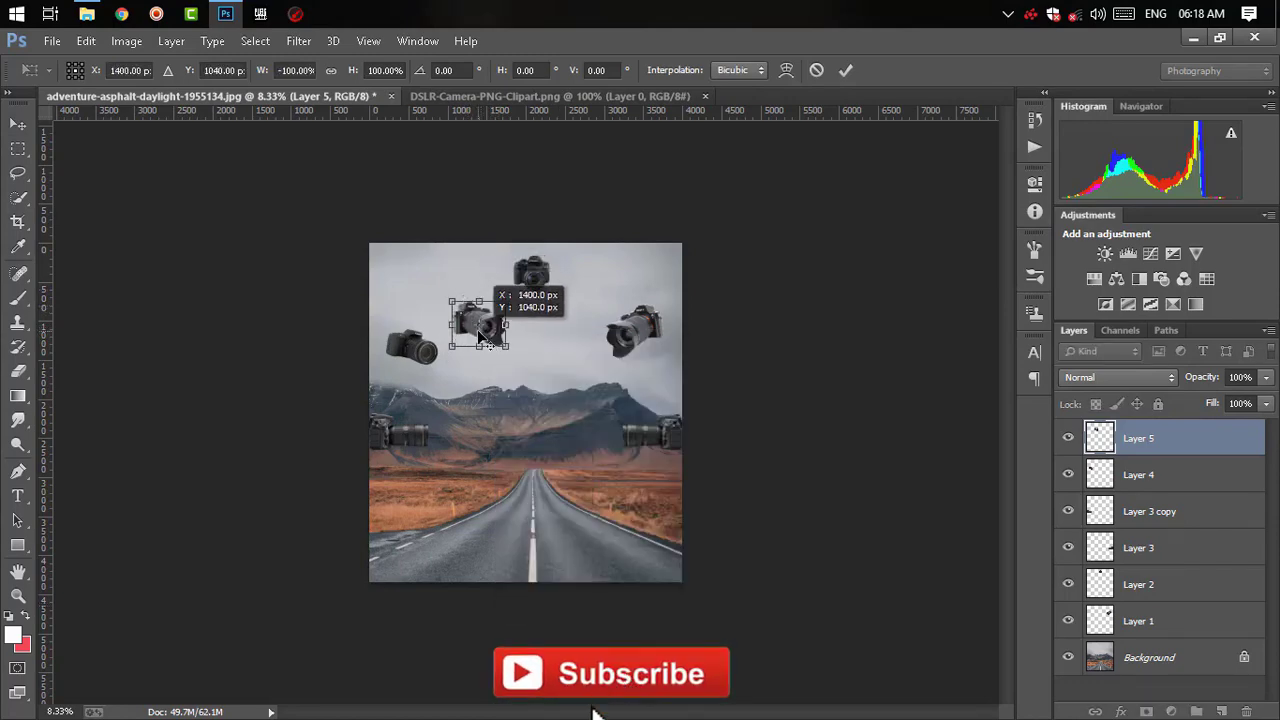
{"action": "mouse_move", "coordinate": [490, 336]}
{"action": "left_mouse_down"}
{"action": "mouse_move", "coordinate": [455, 292]}
{"action": "mouse_move", "coordinate": [478, 325]}
{"action": "left_mouse_up"}
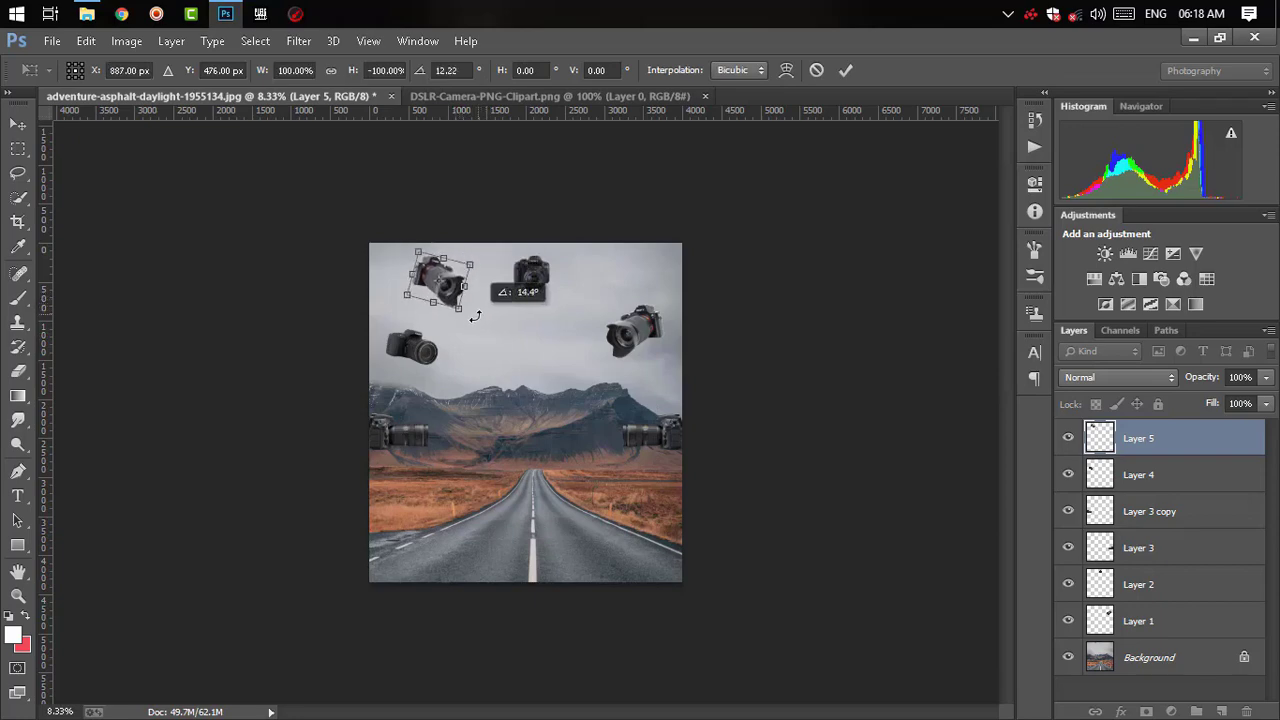
{"action": "key", "text": "Return"}
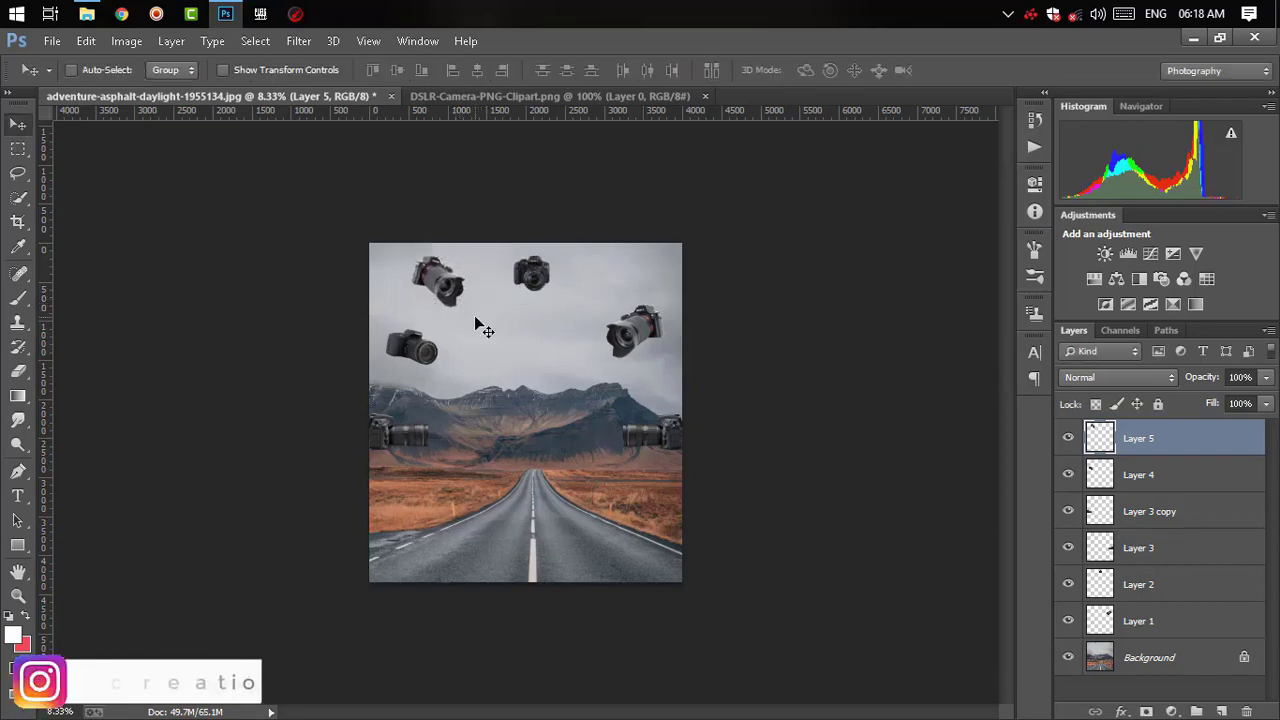
{"action": "key", "text": "ctrl+plus"}
{"action": "key", "text": "ctrl+plus"}
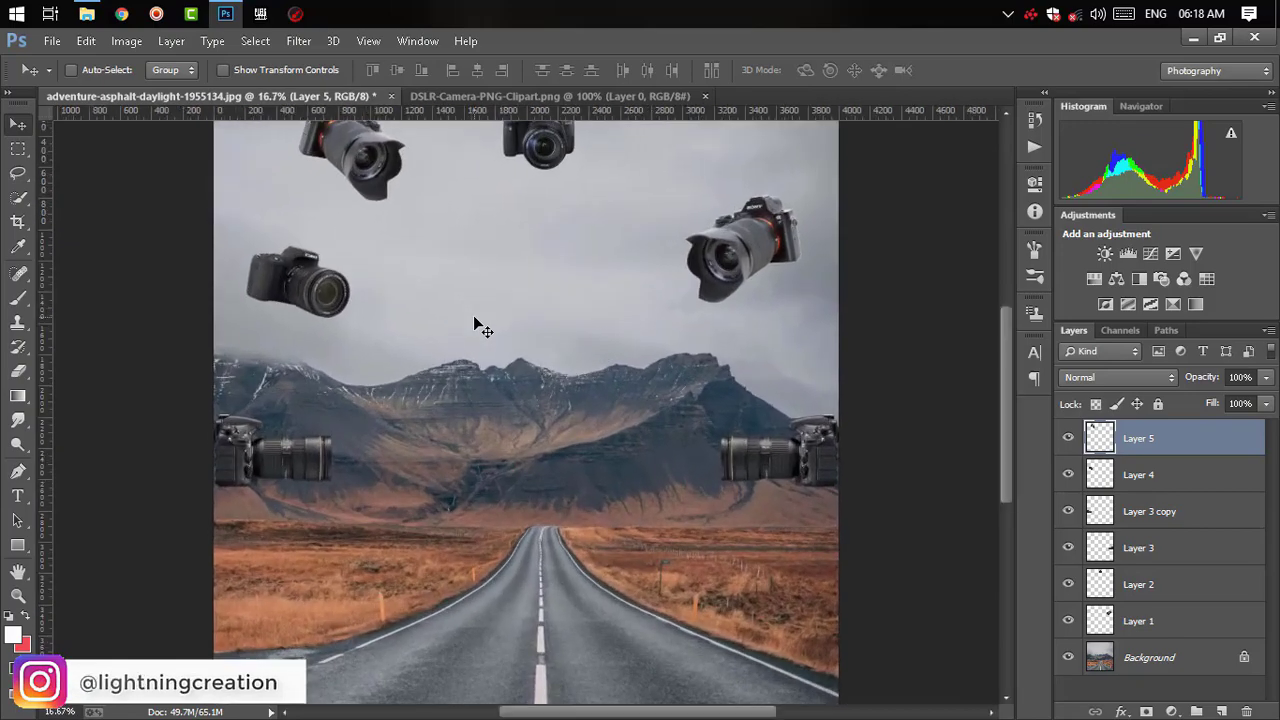
{"action": "key", "text": "ctrl+minus"}
{"action": "key", "text": "ctrl+plus"}
{"action": "key", "text": "ctrl+plus"}
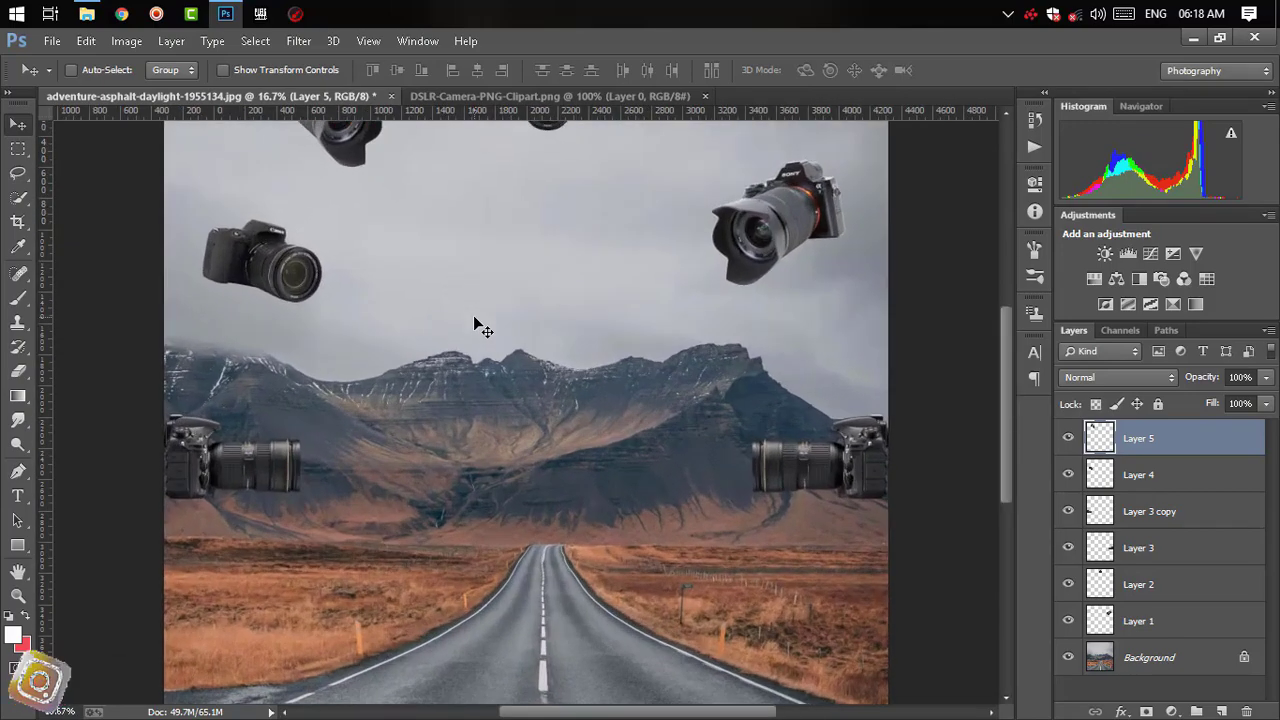
{"action": "key", "text": "ctrl+minus"}
{"action": "key", "text": "ctrl+minus"}
{"action": "key", "text": "ctrl+minus"}
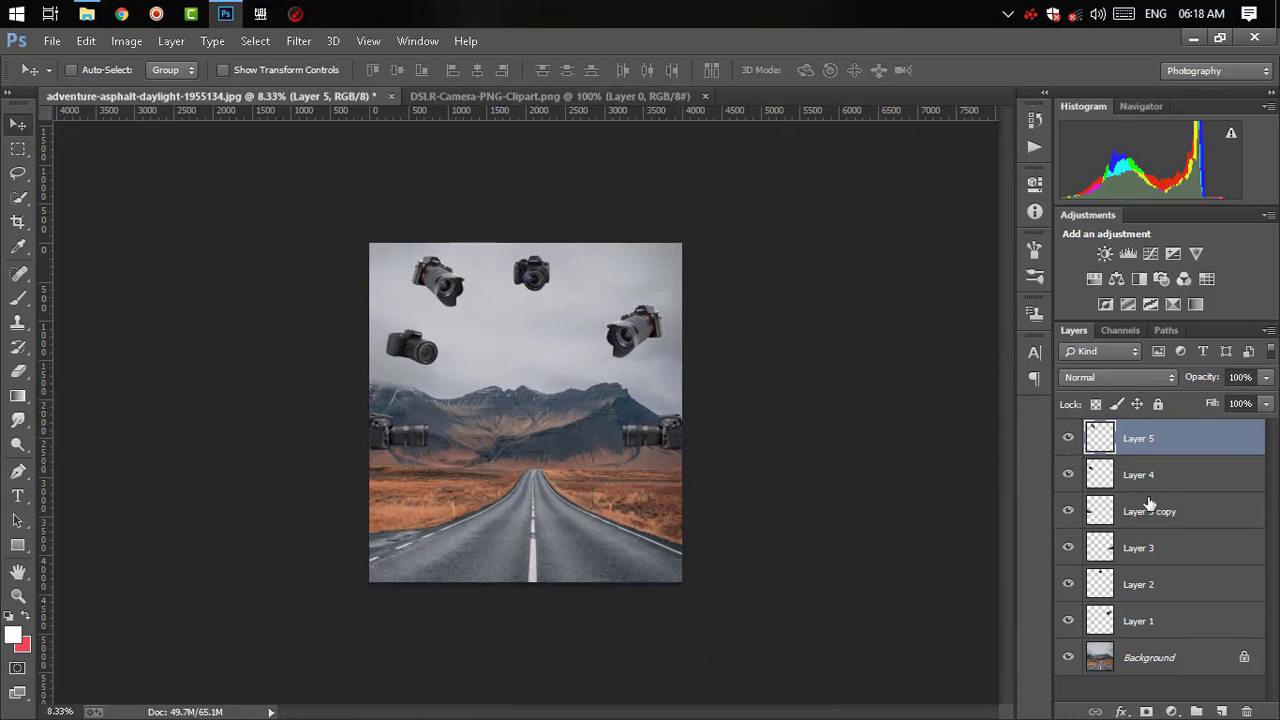
- Apply a 15 px Field Blur to the Background road photo layer
{"action": "left_click", "coordinate": [1151, 660]}
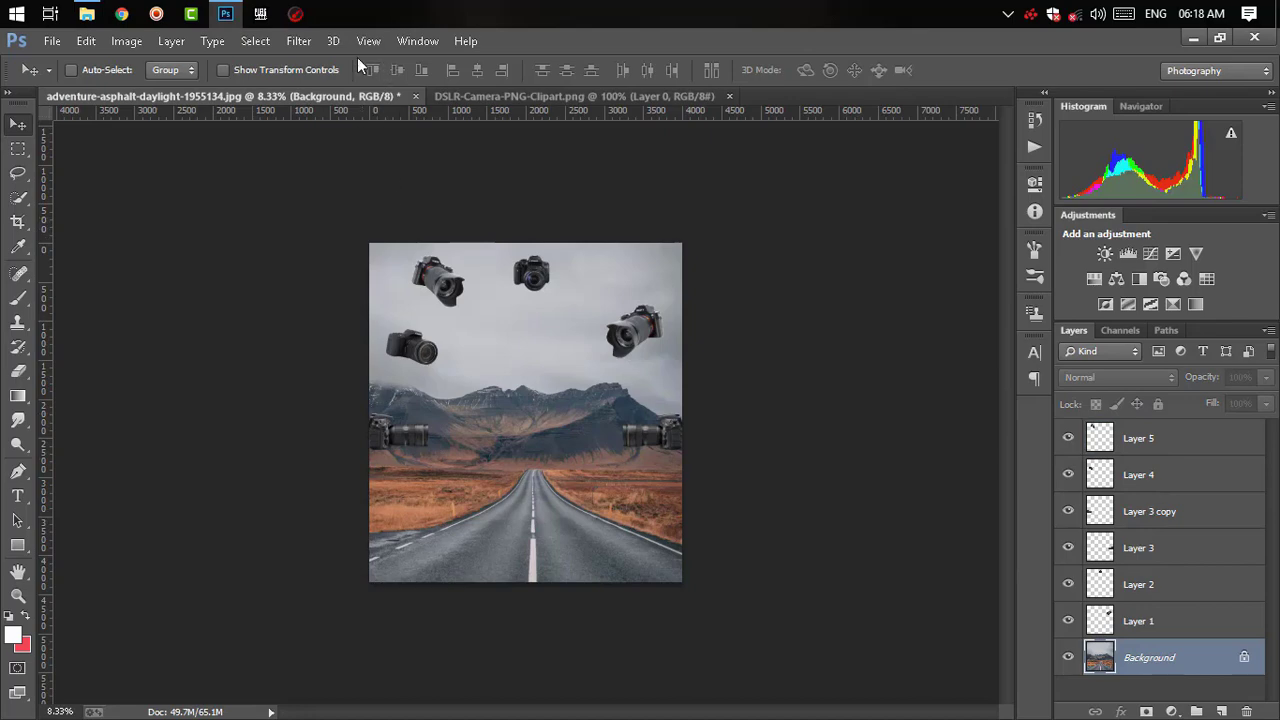
{"action": "left_click", "coordinate": [298, 41]}
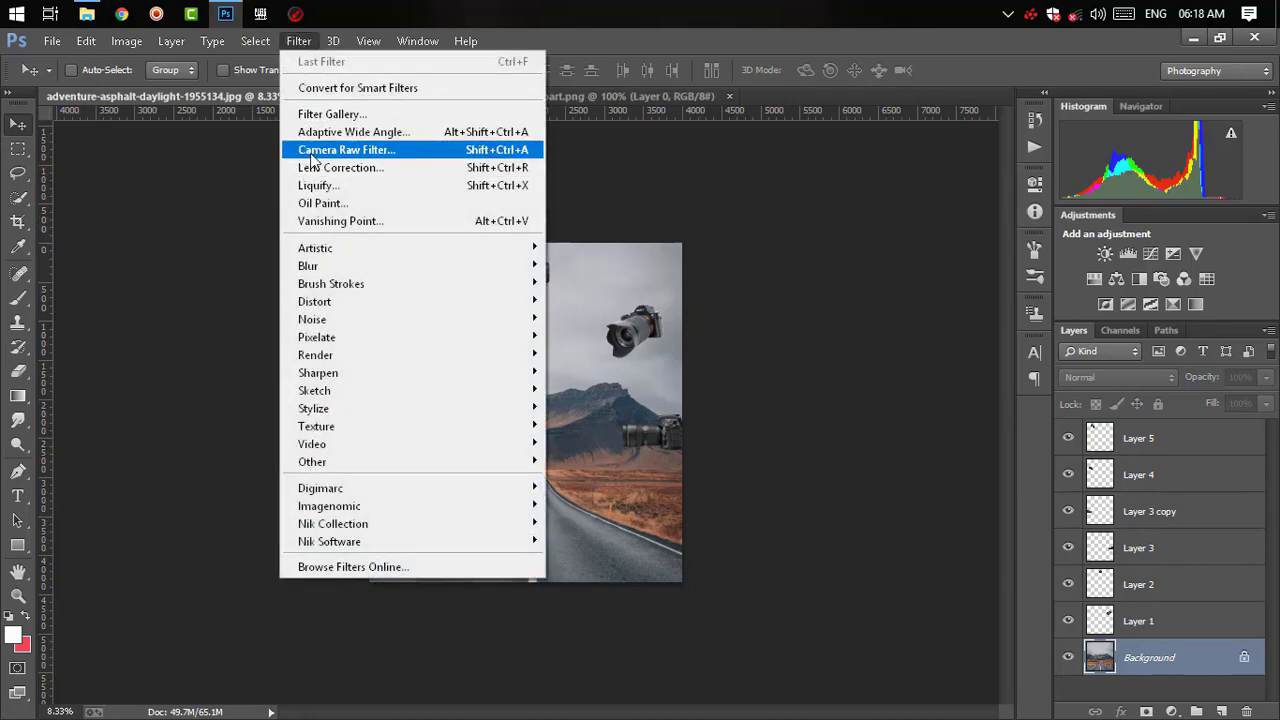
{"action": "mouse_move", "coordinate": [412, 266]}
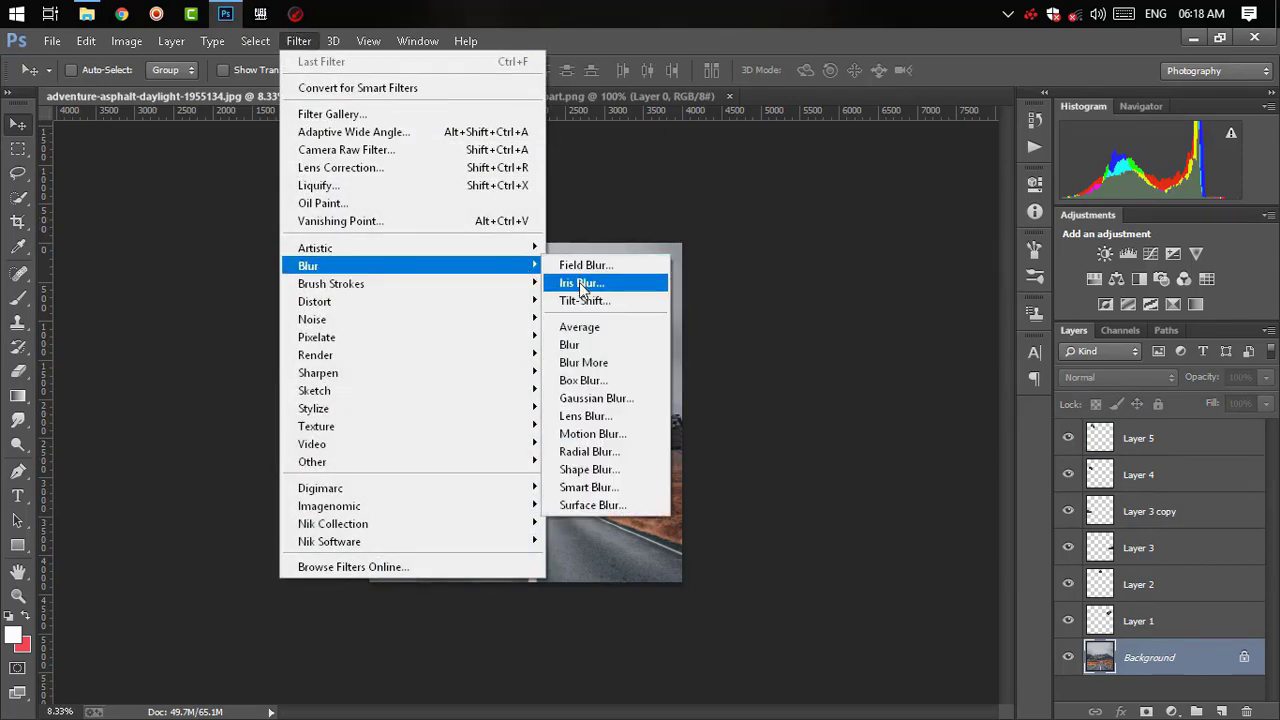
{"action": "left_click", "coordinate": [580, 266]}
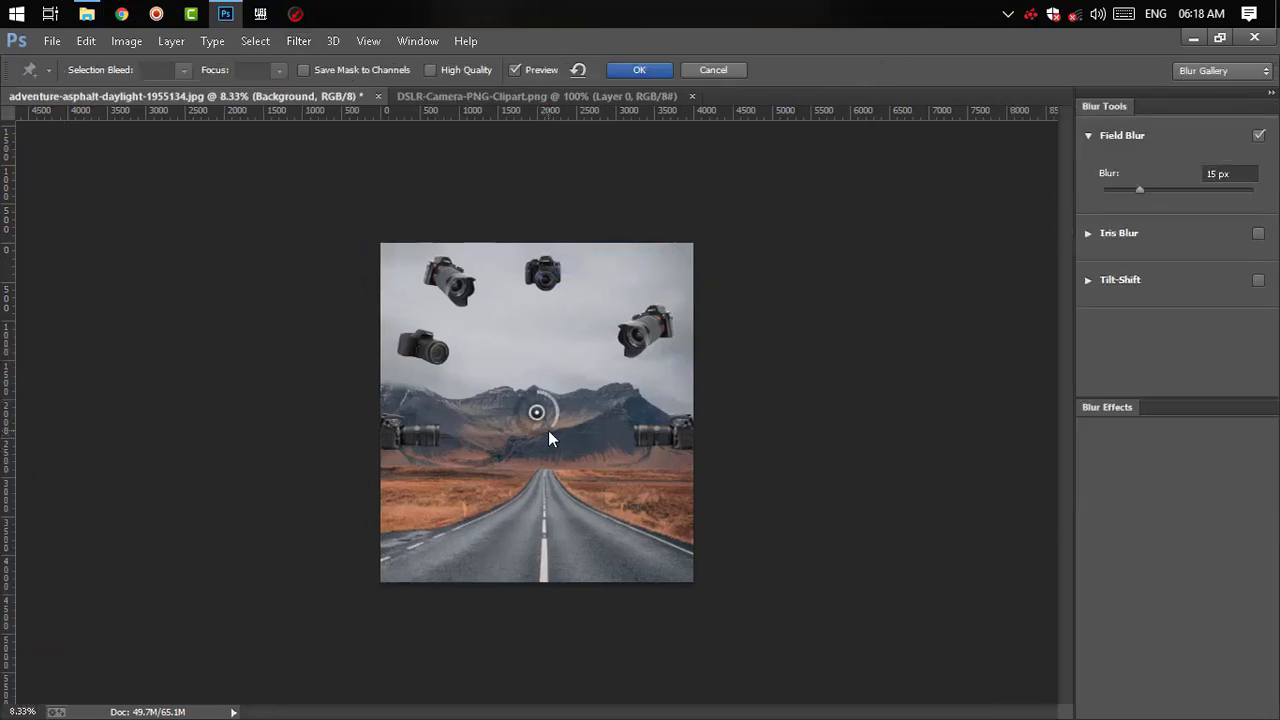
{"action": "left_click", "coordinate": [620, 72]}
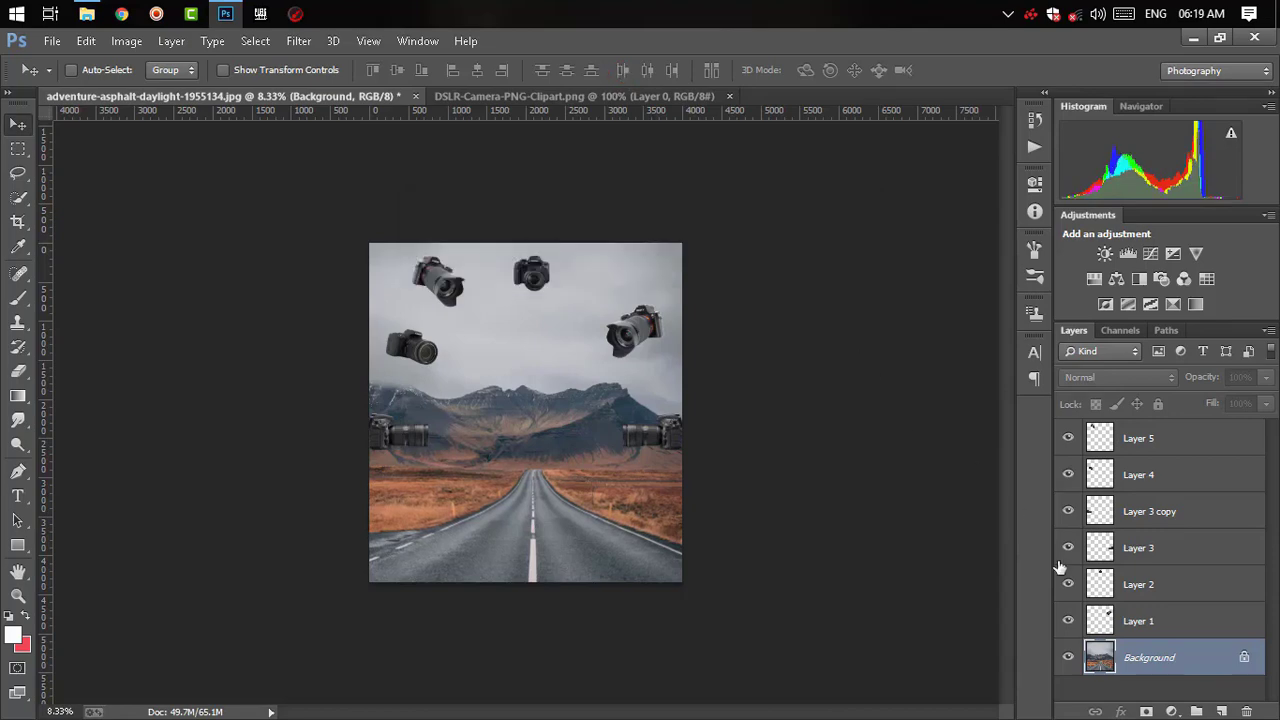
- Burn shading at Midtones, 50% exposure onto cameras on Layers 1, 2, 3, 3 copy, 4 and 5
{"action": "left_click", "coordinate": [1158, 621]}
{"action": "key", "text": "ctrl+plus"}
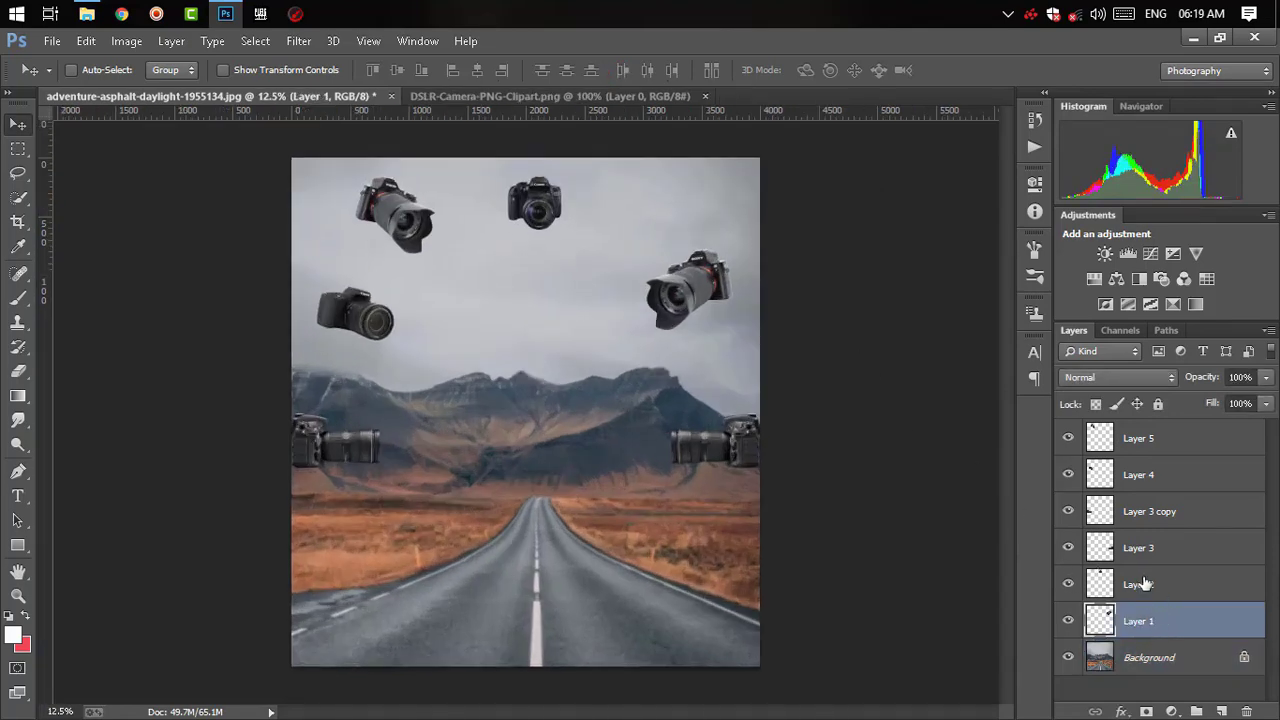
{"action": "key", "text": "ctrl+plus"}
{"action": "key", "text": "ctrl+minus"}
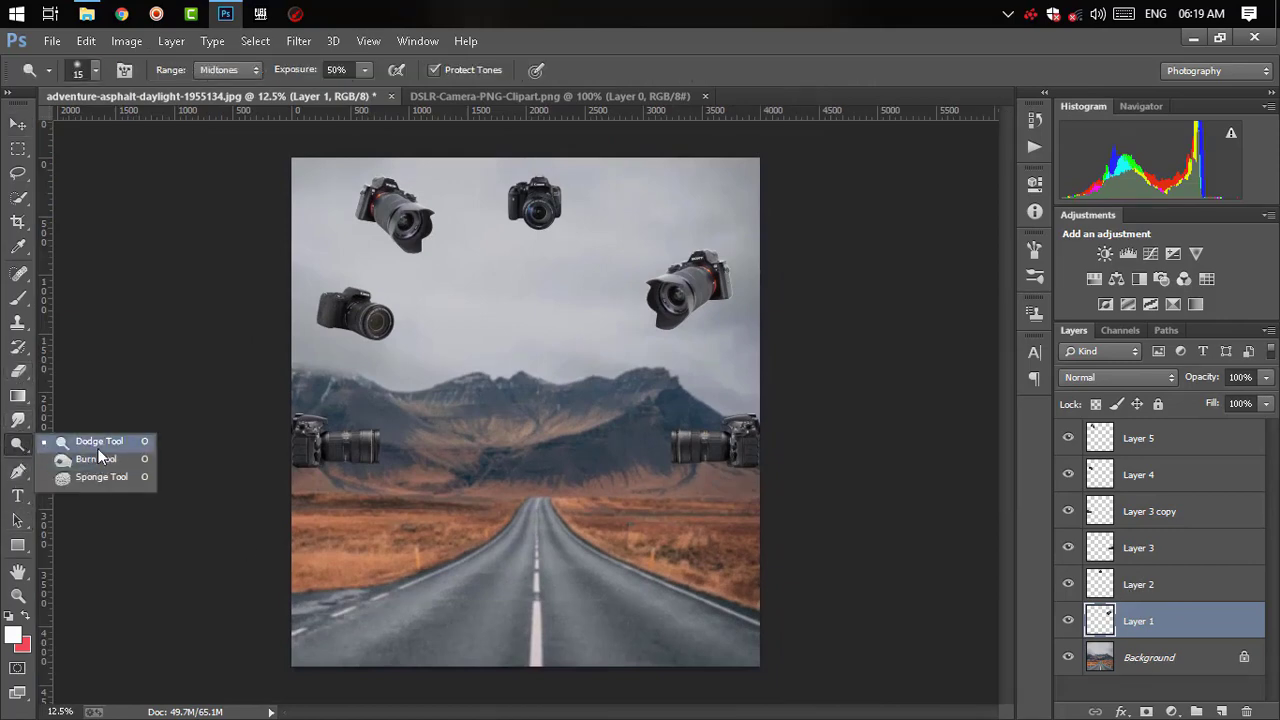
{"action": "left_click", "coordinate": [96, 459]}
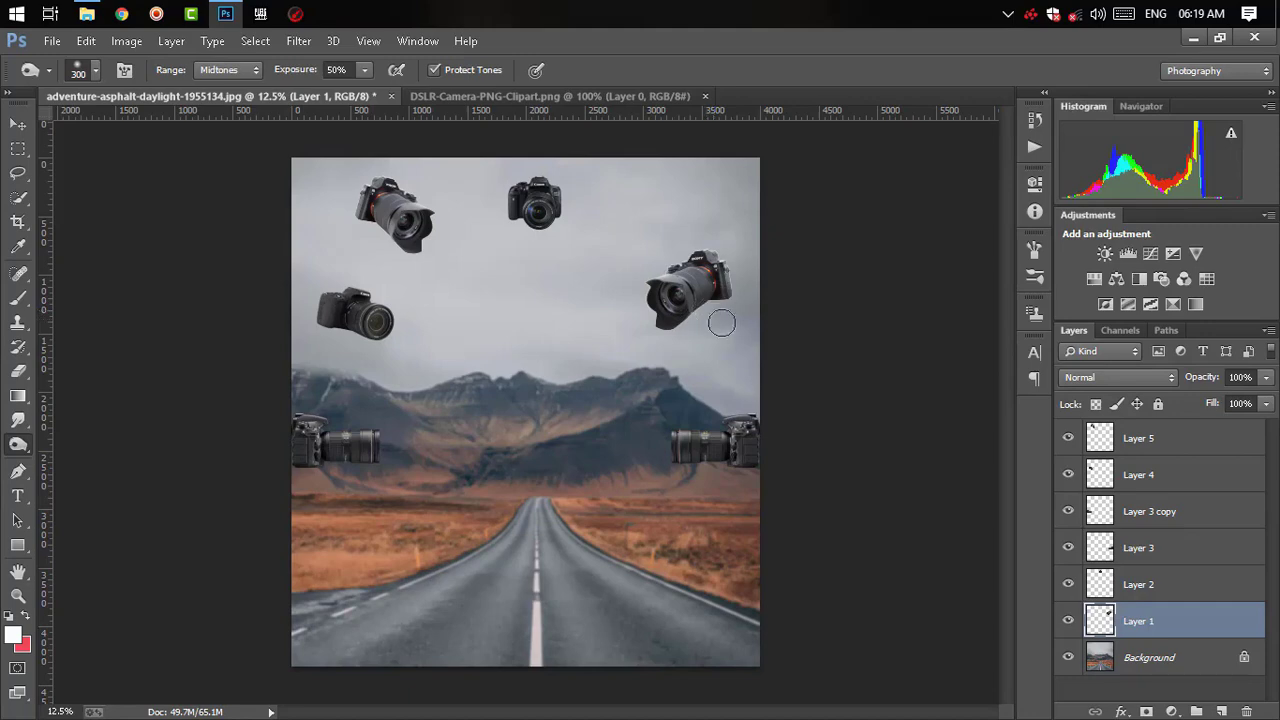
{"action": "left_click", "coordinate": [1131, 581]}
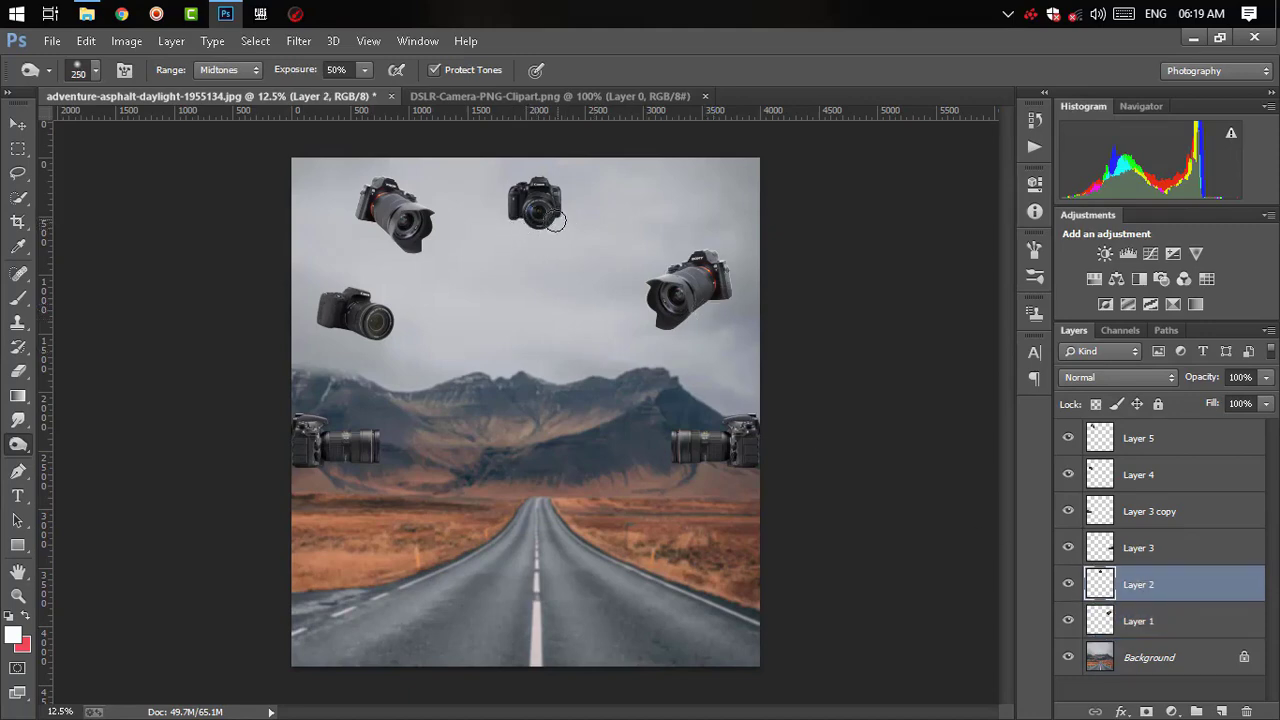
{"action": "left_click", "coordinate": [1153, 551]}
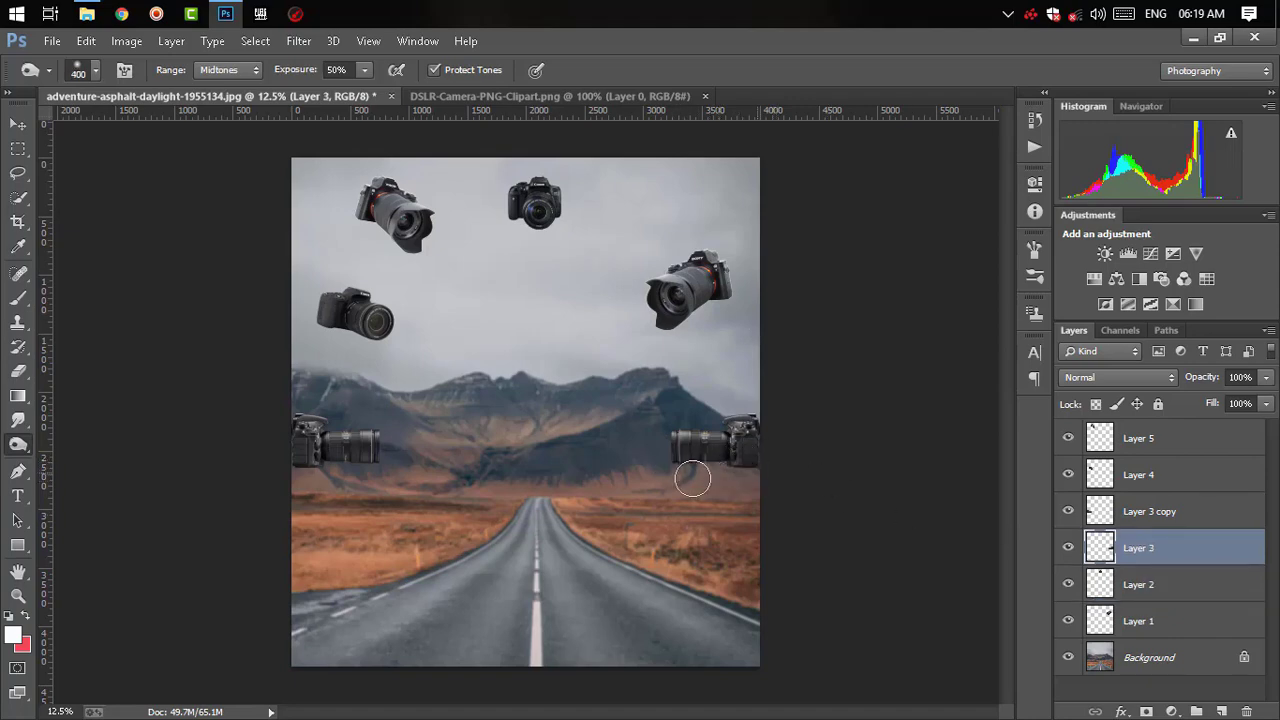
{"action": "left_click", "coordinate": [1097, 511]}
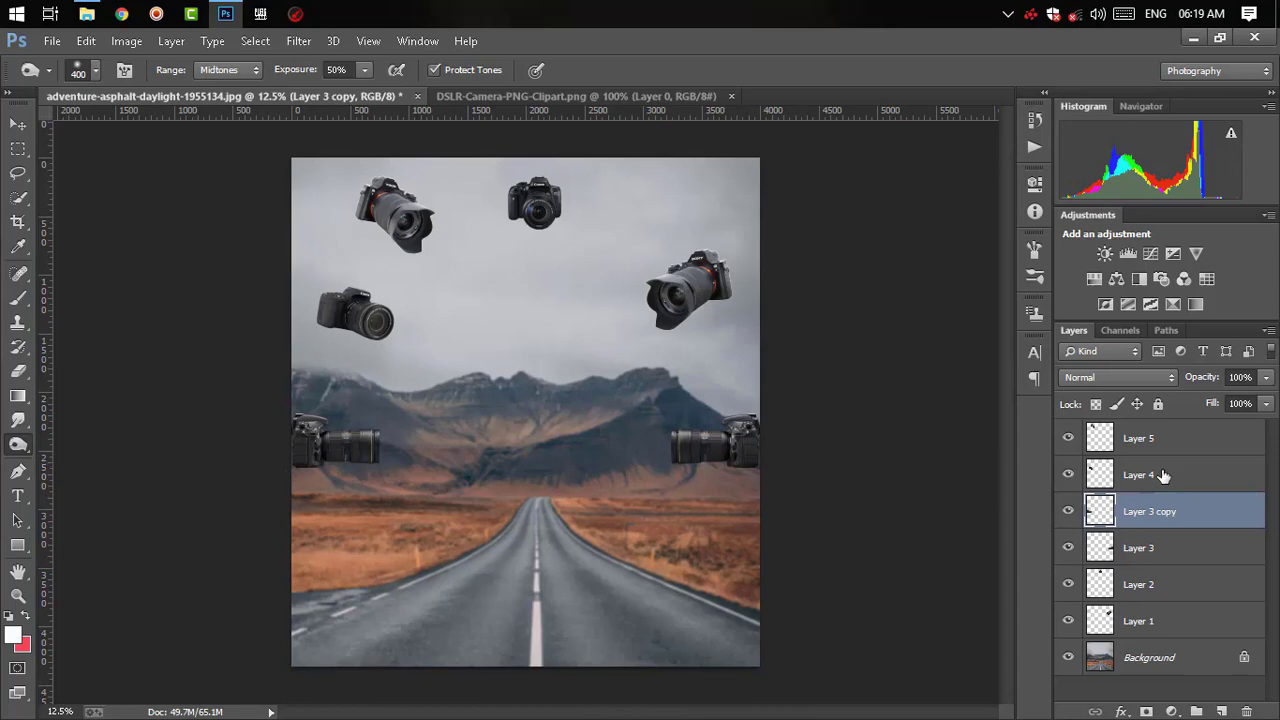
{"action": "left_click", "coordinate": [1163, 475]}
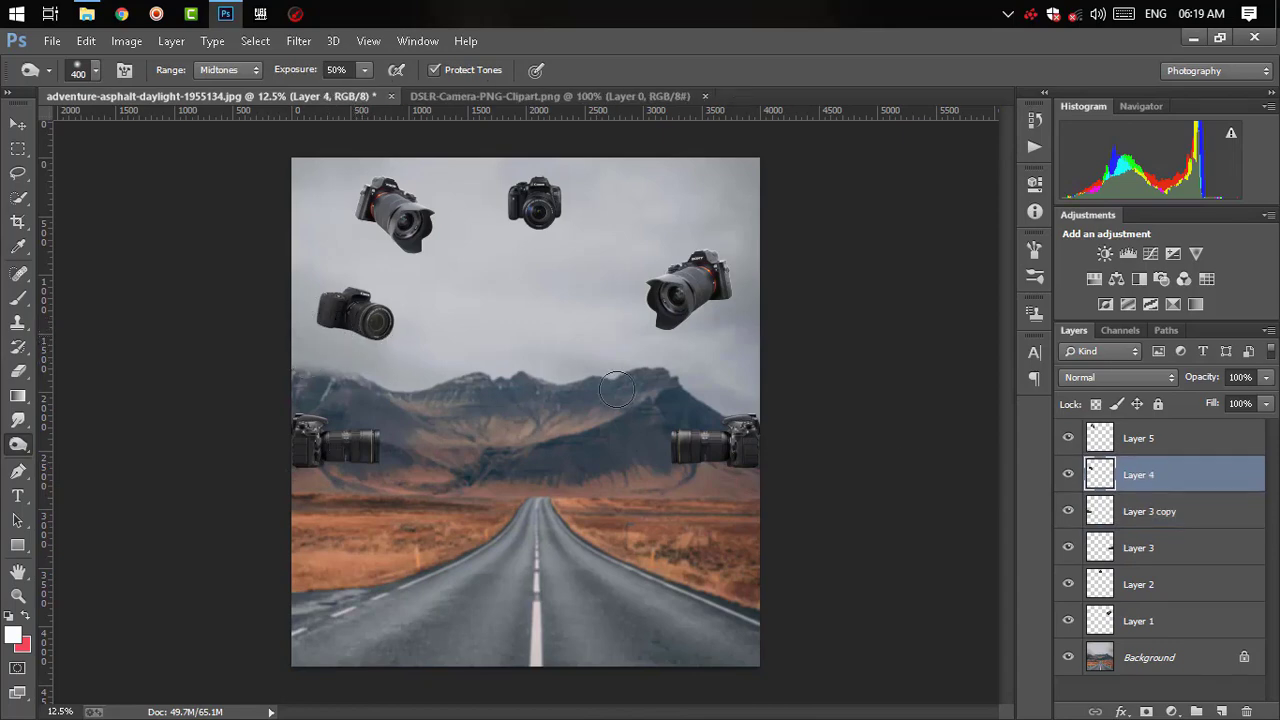
{"action": "left_click", "coordinate": [1165, 440]}
{"action": "left_click_drag", "start_coordinate": [350, 229], "coordinate": [369, 226]}
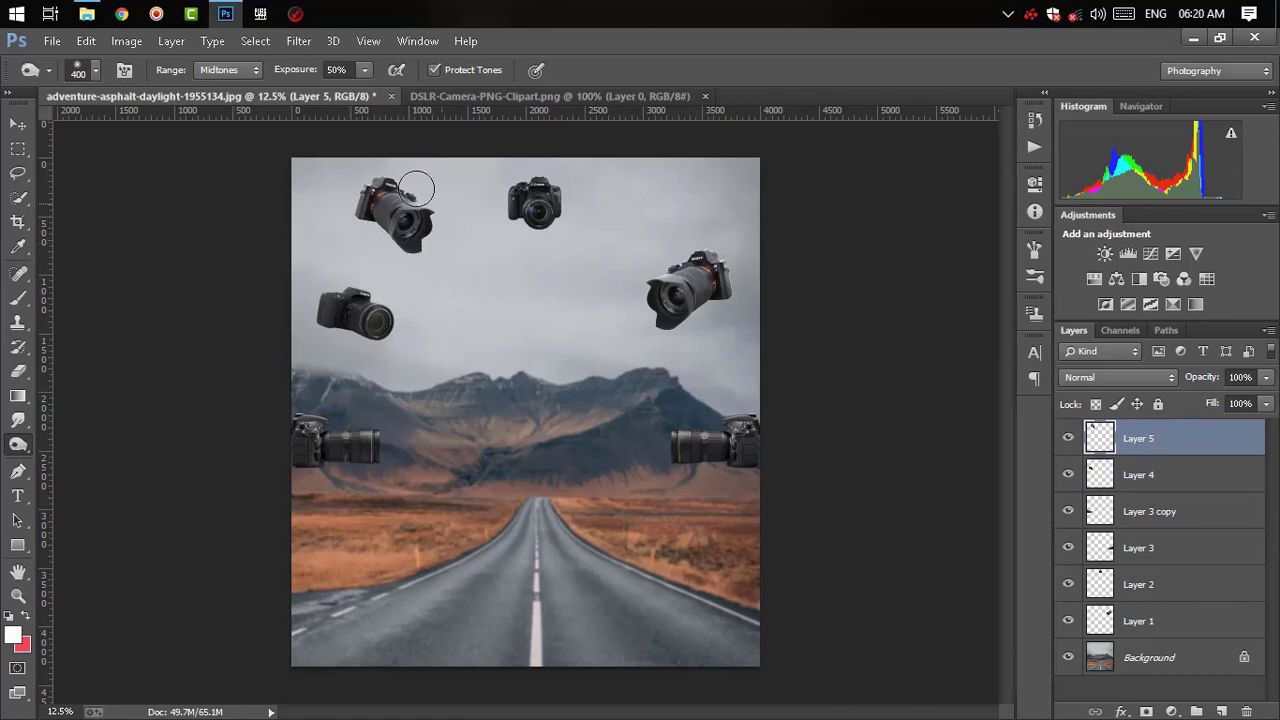
- Open casual-close-up-colors-1808379.jpg from Downloads and dock it as a tab
{"action": "left_click", "coordinate": [48, 41]}
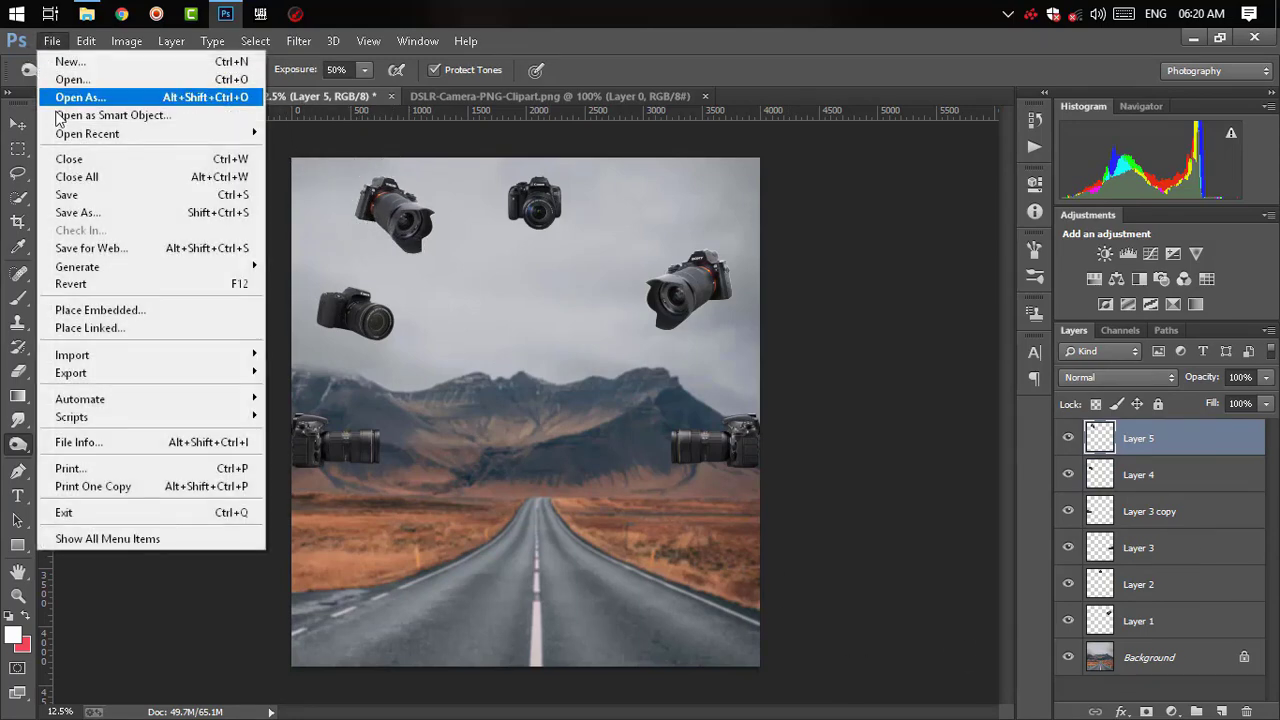
{"action": "left_click", "coordinate": [70, 82]}
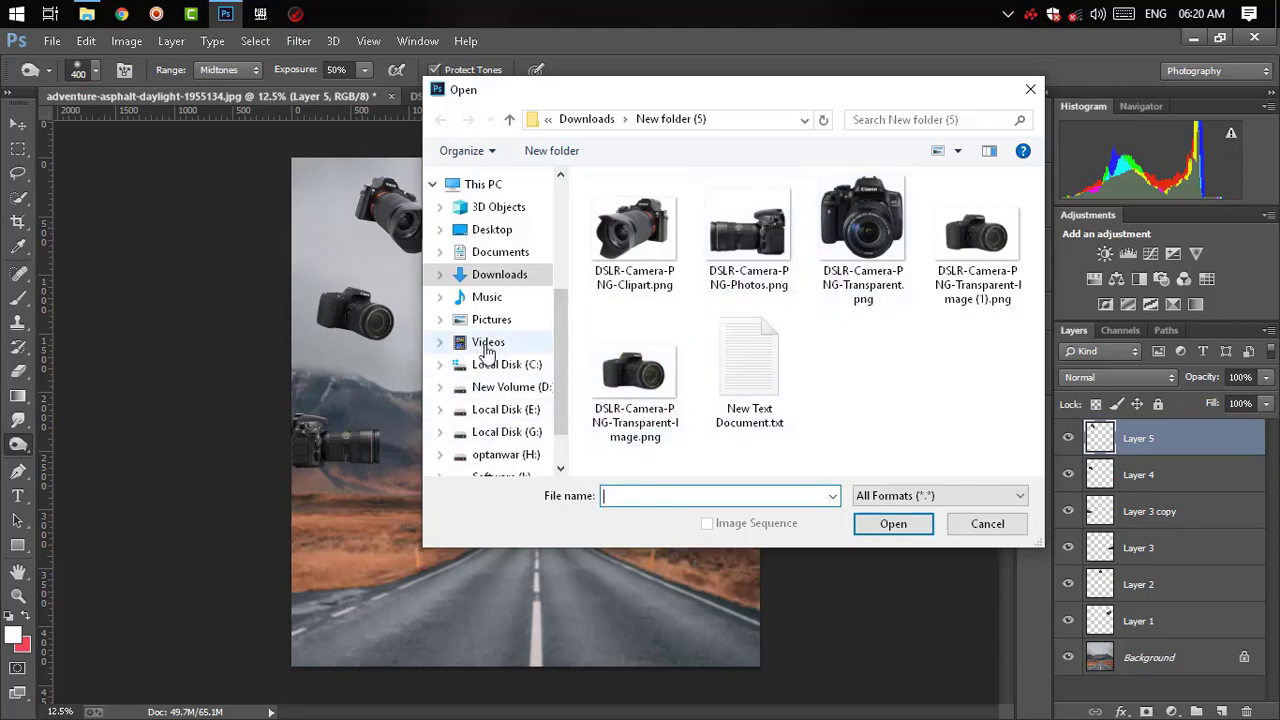
{"action": "left_click", "coordinate": [487, 276]}
{"action": "scroll", "coordinate": [697, 283], "scroll_direction": "down", "scroll_amount": 3}
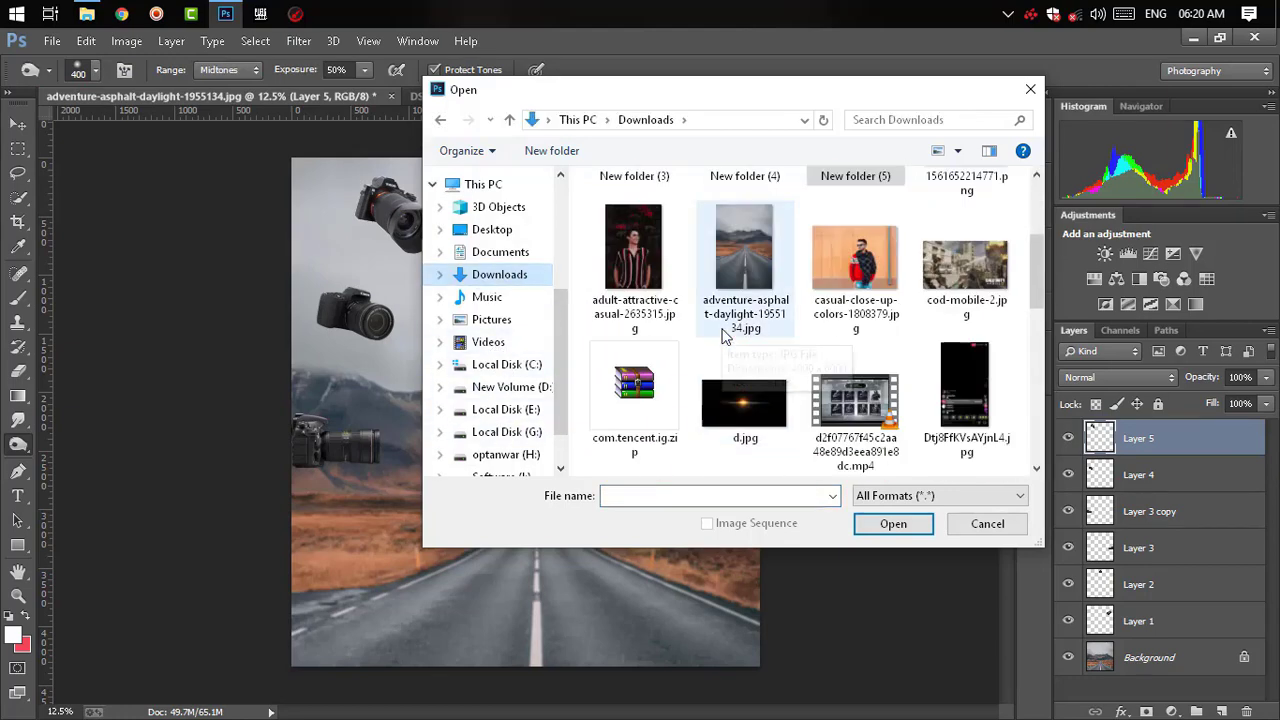
{"action": "double_click", "coordinate": [857, 230]}
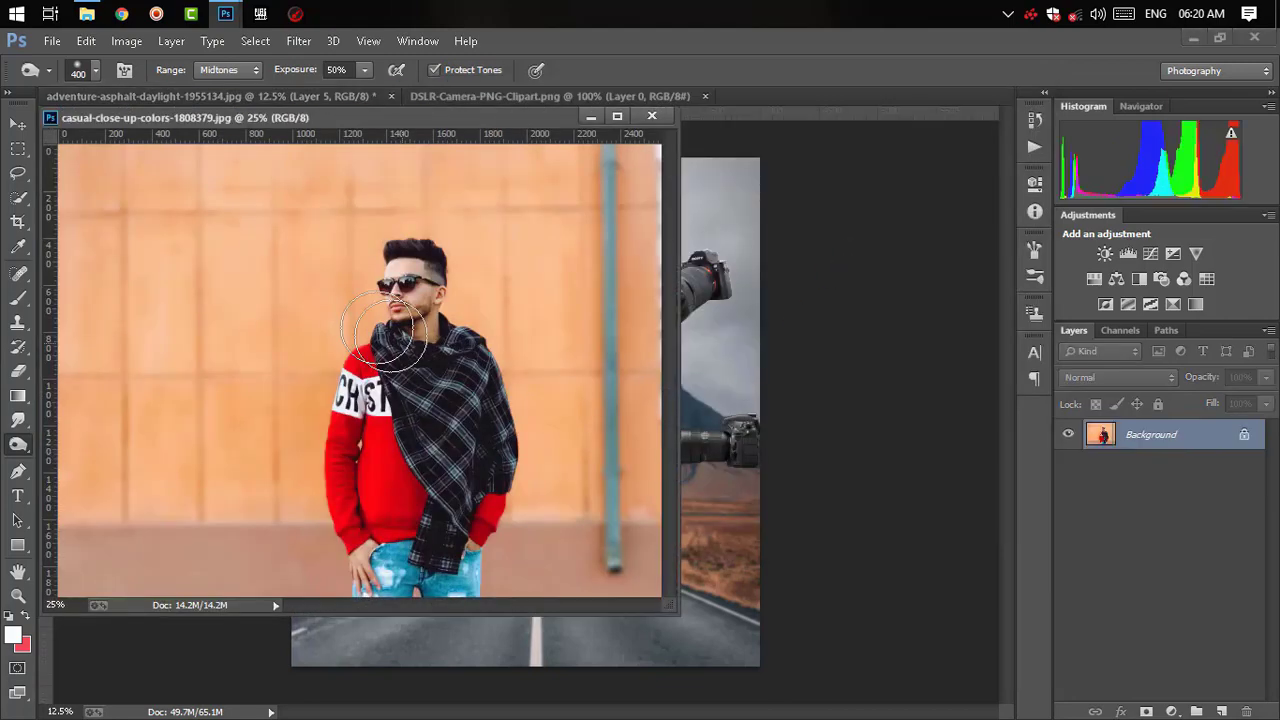
{"action": "left_click_drag", "start_coordinate": [427, 127], "coordinate": [697, 106]}
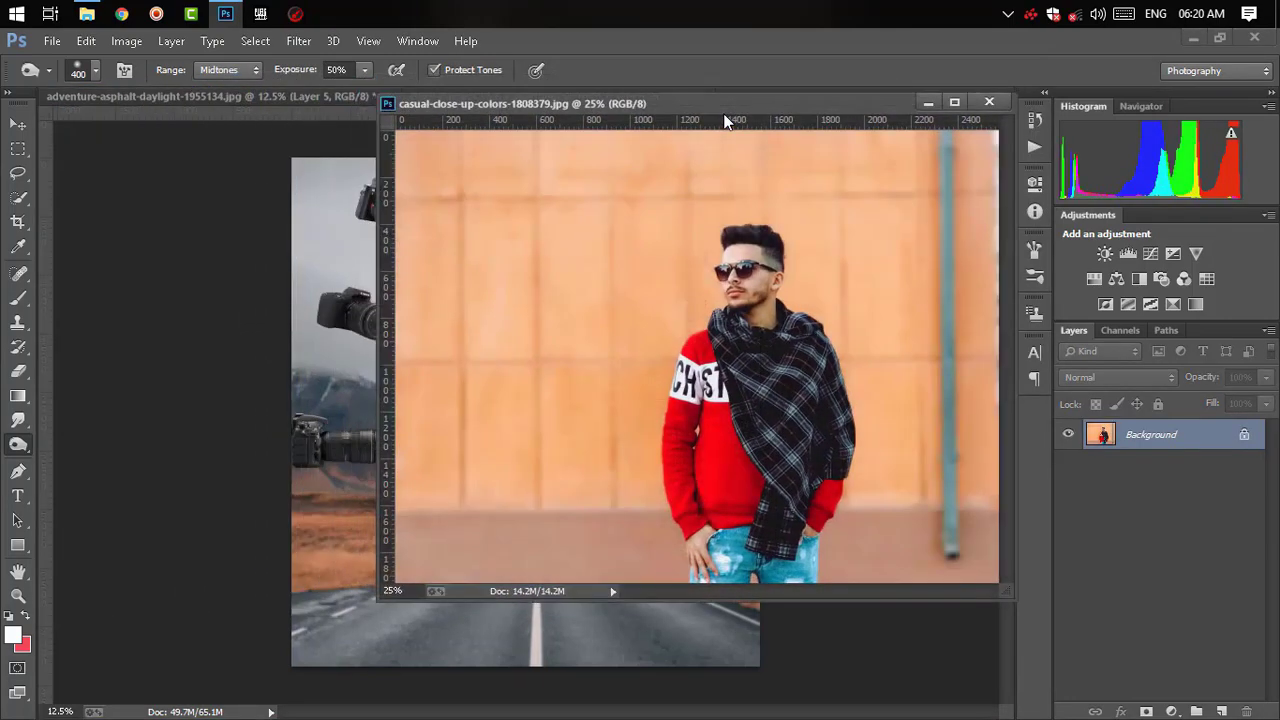
{"action": "left_click_drag", "start_coordinate": [697, 104], "coordinate": [720, 105]}
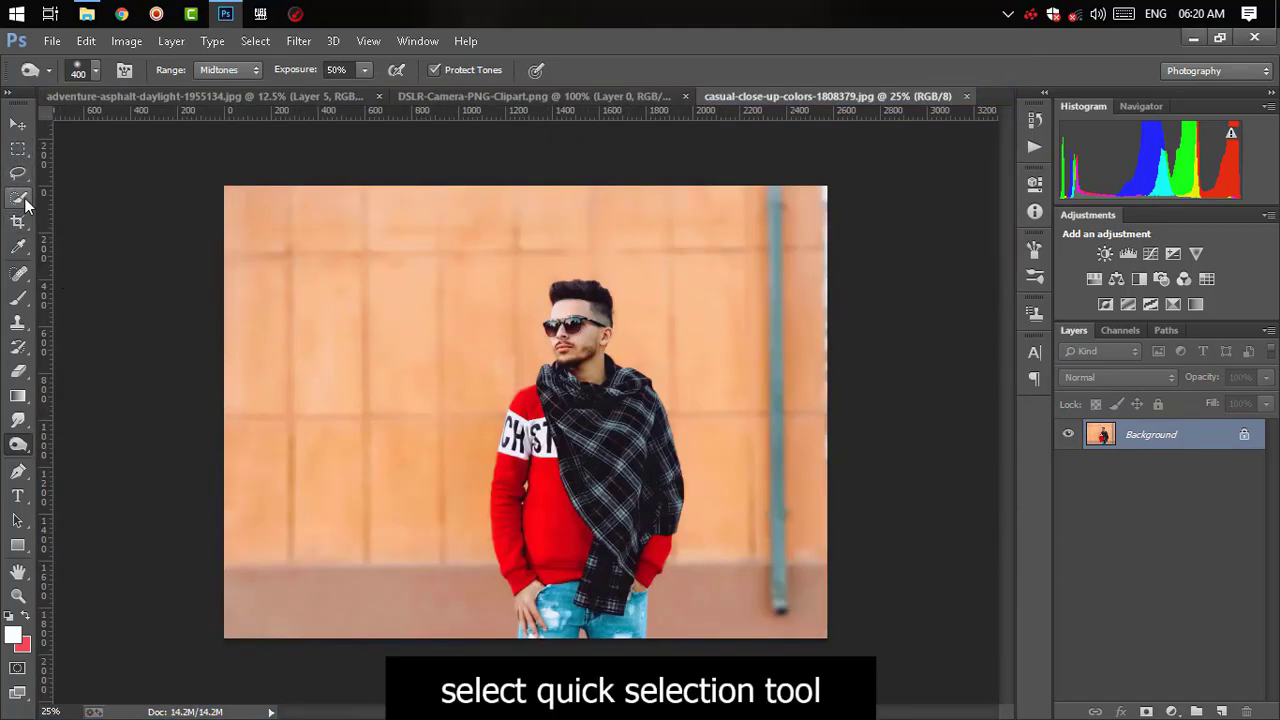
- Quick-select the man's hair, face, scarf, sleeve and sweater
{"action": "left_click", "coordinate": [18, 197]}
{"action": "key", "text": "ctrl+plus"}
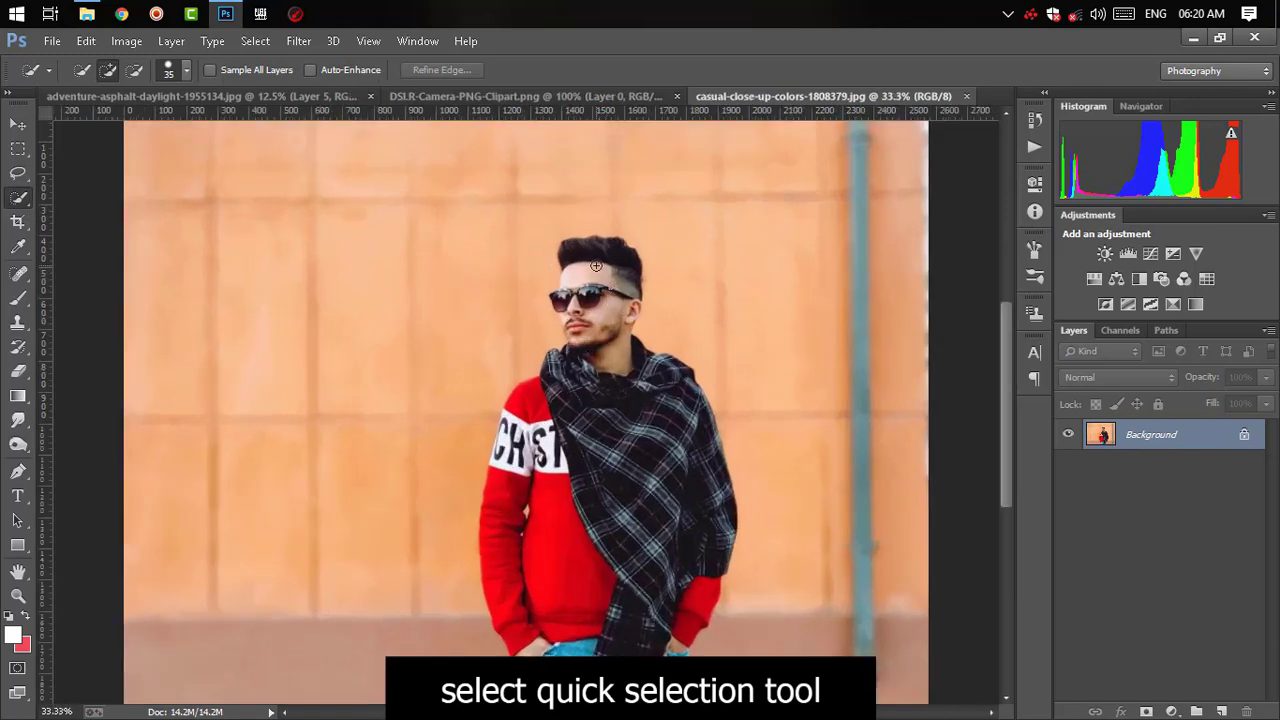
{"action": "key", "text": "bracketright"}
{"action": "left_click_drag", "start_coordinate": [585, 262], "coordinate": [597, 300]}
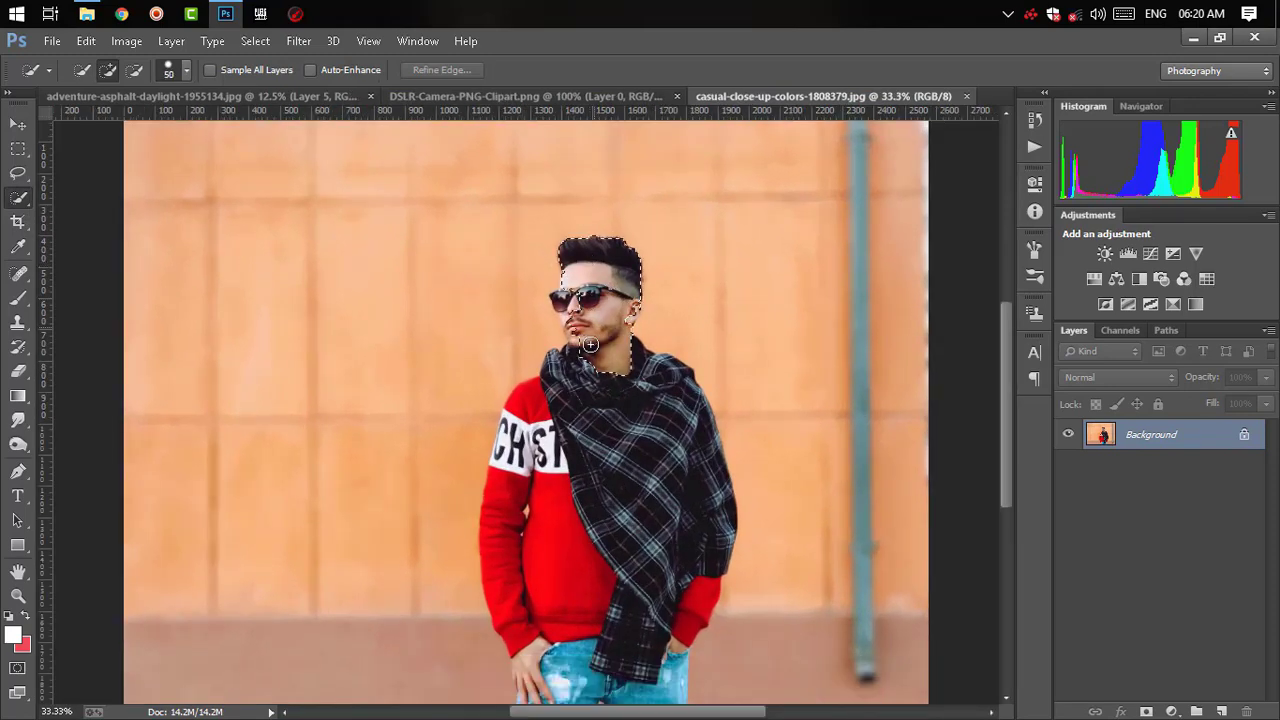
{"action": "key", "text": "bracketleft"}
{"action": "key", "text": "bracketleft"}
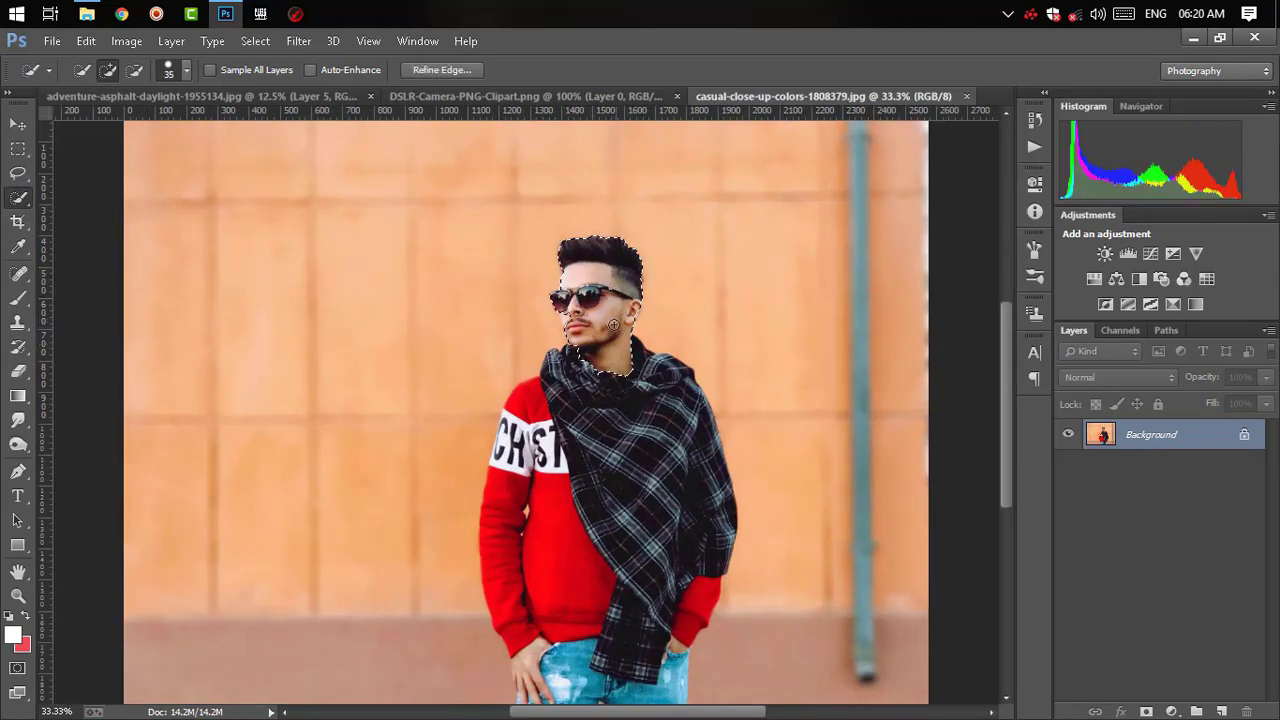
{"action": "key", "text": "bracketleft"}
{"action": "left_click_drag", "start_coordinate": [613, 325], "coordinate": [696, 620]}
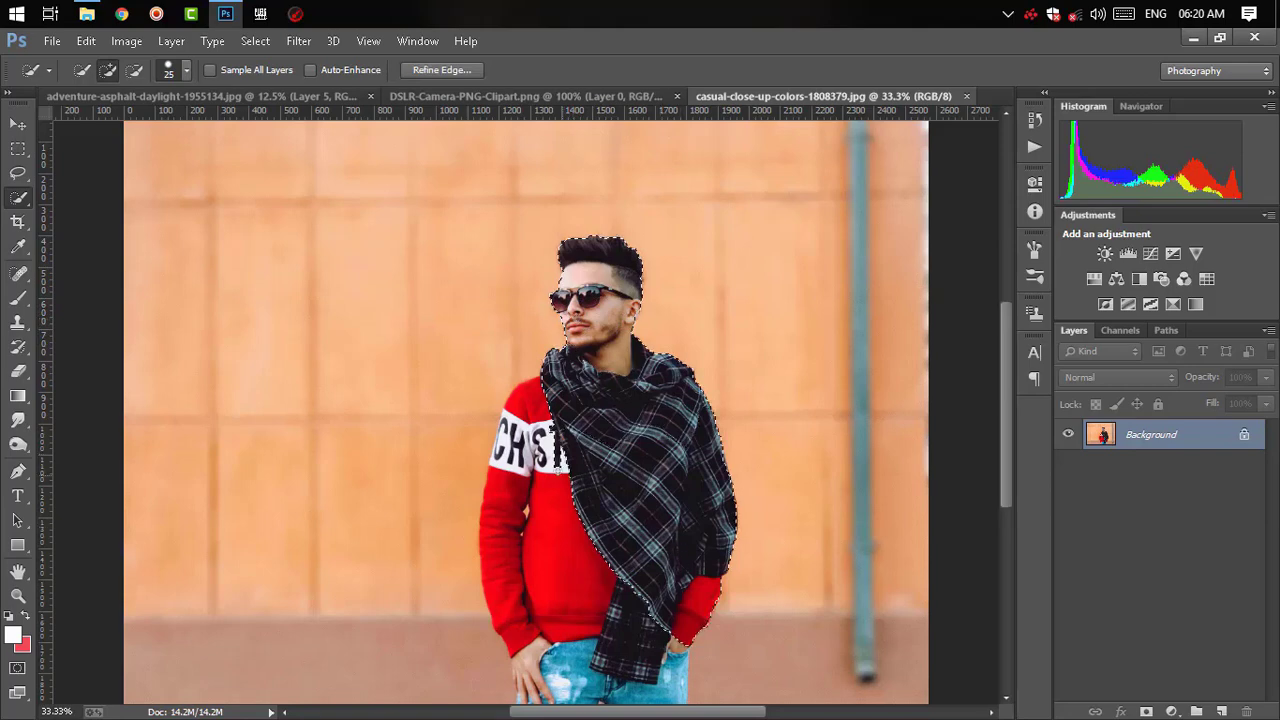
{"action": "left_click_drag", "start_coordinate": [556, 460], "coordinate": [530, 407]}
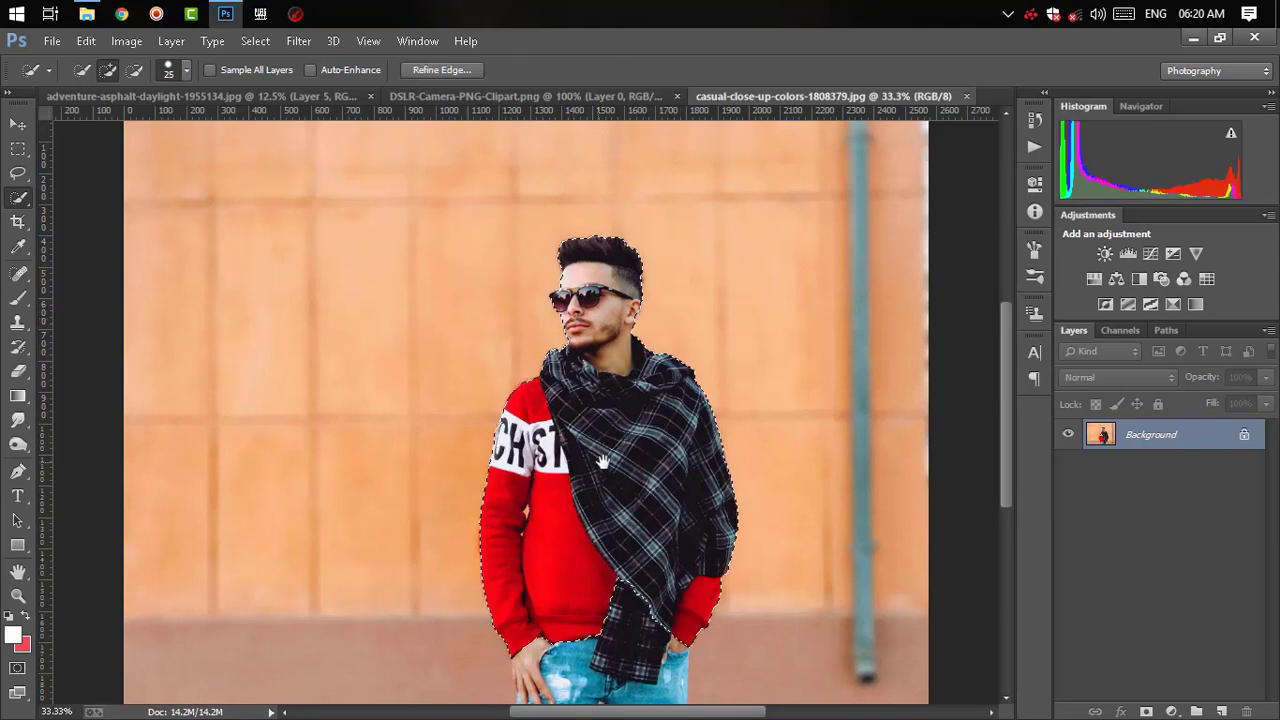
{"action": "key", "text": "m"}
{"action": "scroll", "coordinate": [610, 400], "scroll_direction": "down", "scroll_amount": 5}
{"action": "left_click_drag", "start_coordinate": [608, 332], "coordinate": [614, 432]}
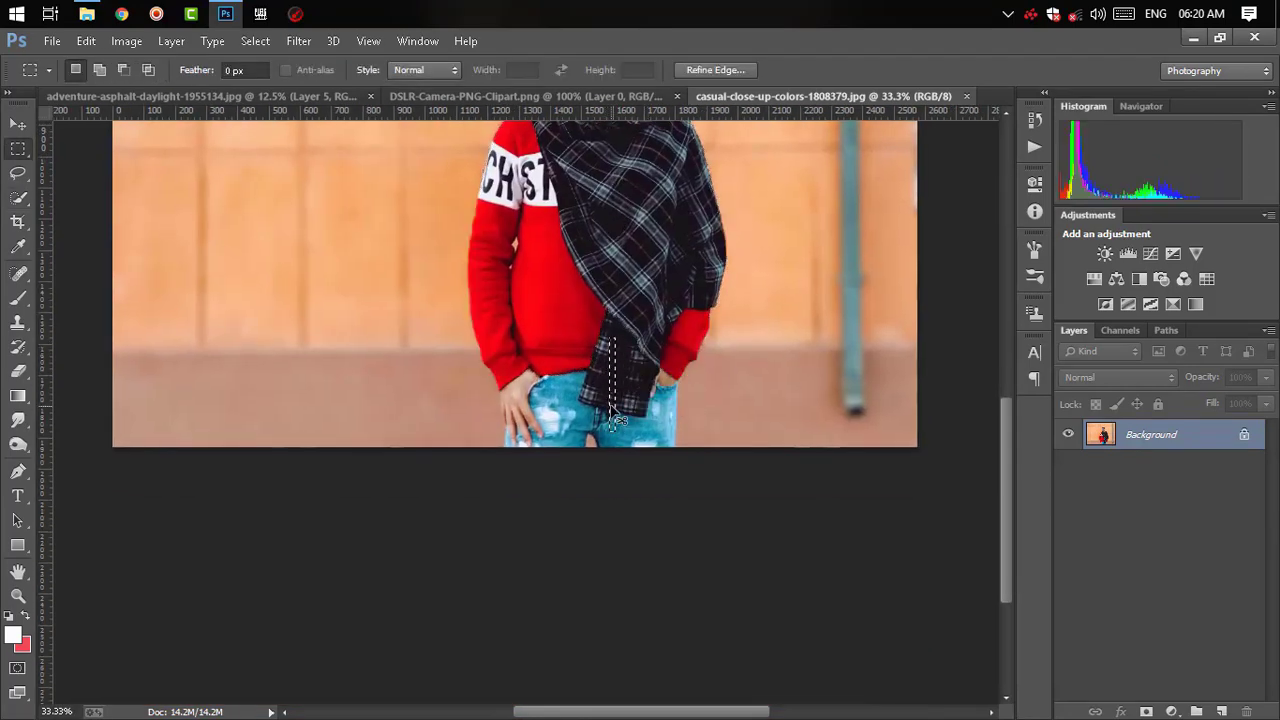
- Refine the selection with a smaller brush around the hands, sweater lettering and ear
{"action": "left_click", "coordinate": [18, 197]}
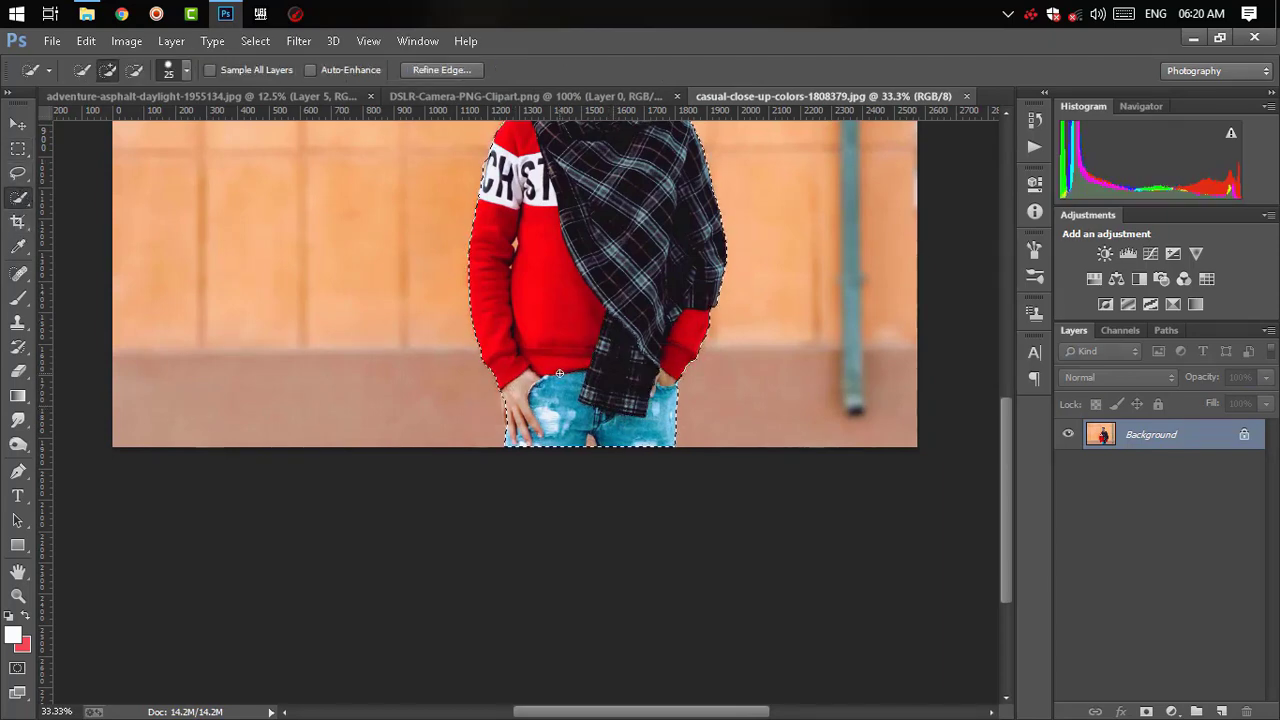
{"action": "scroll", "coordinate": [577, 376], "scroll_direction": "up", "scroll_amount": 2}
{"action": "scroll", "coordinate": [577, 300], "scroll_direction": "up", "scroll_amount": 1}
{"action": "key", "text": "bracketleft"}
{"action": "key", "text": "bracketleft"}
{"action": "key", "text": "bracketleft"}
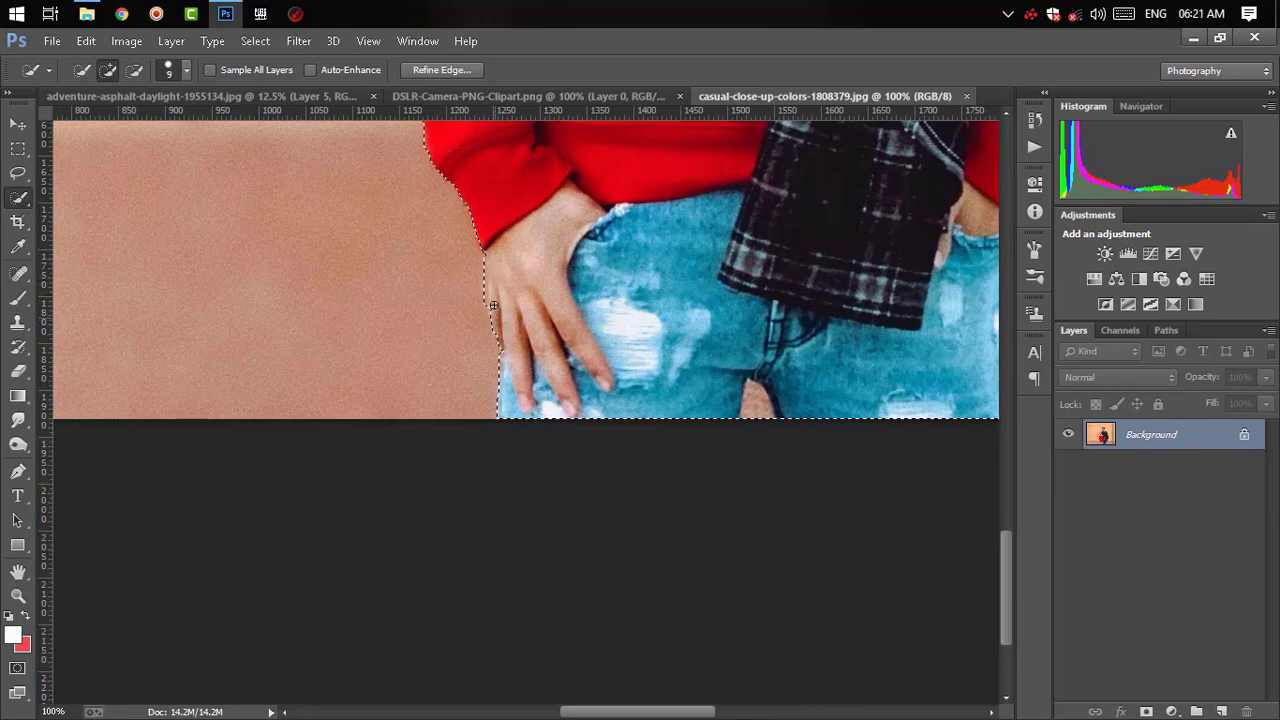
{"action": "left_click_drag", "start_coordinate": [820, 363], "coordinate": [500, 451]}
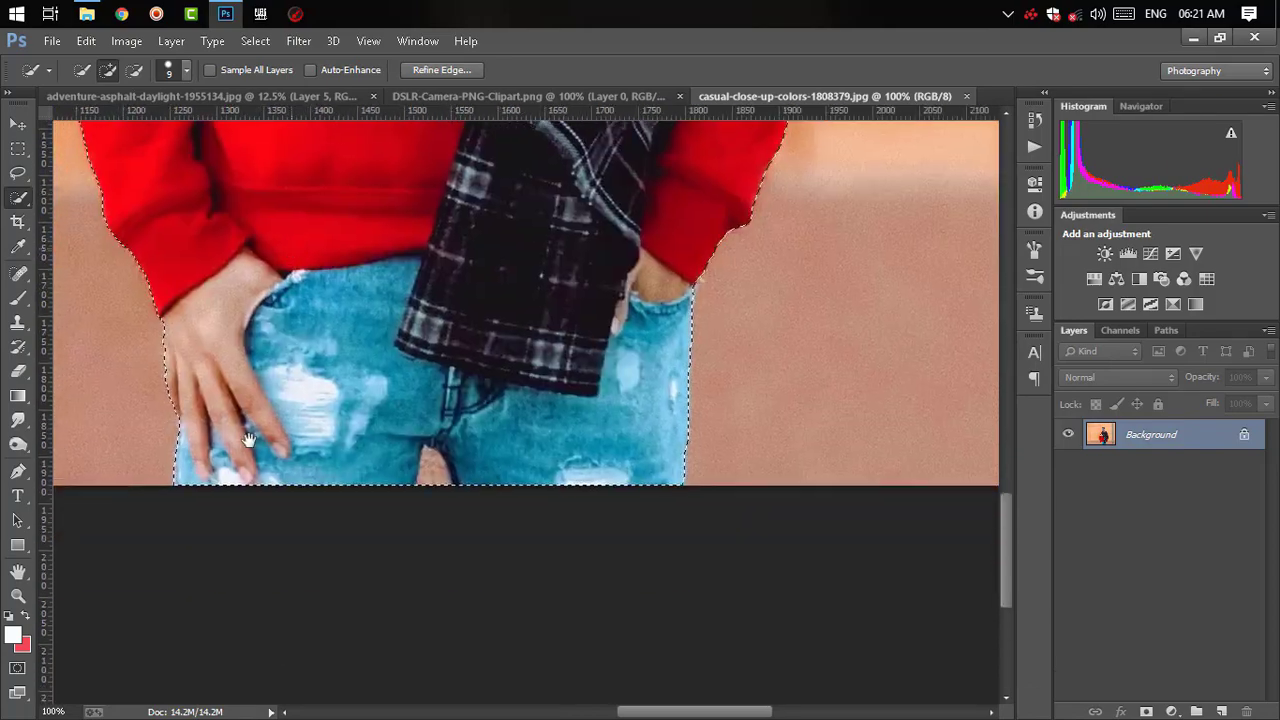
{"action": "mouse_move", "coordinate": [285, 285]}
{"action": "left_mouse_down"}
{"action": "mouse_move", "coordinate": [435, 415]}
{"action": "mouse_move", "coordinate": [608, 215]}
{"action": "left_mouse_up"}
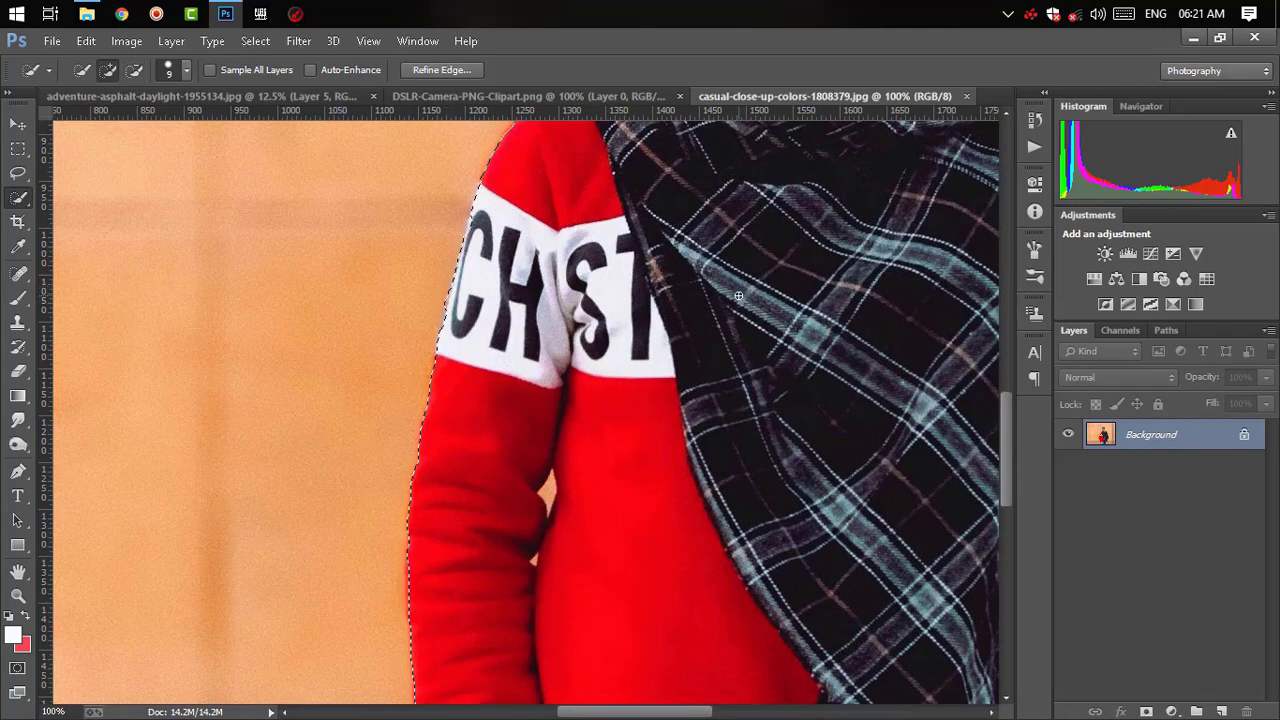
{"action": "key", "text": "ctrl+minus"}
{"action": "key", "text": "ctrl+minus"}
{"action": "key", "text": "ctrl+minus"}
{"action": "key", "text": "ctrl+minus"}
{"action": "key", "text": "ctrl+plus"}
{"action": "key", "text": "ctrl+plus"}
{"action": "key", "text": "ctrl+plus"}
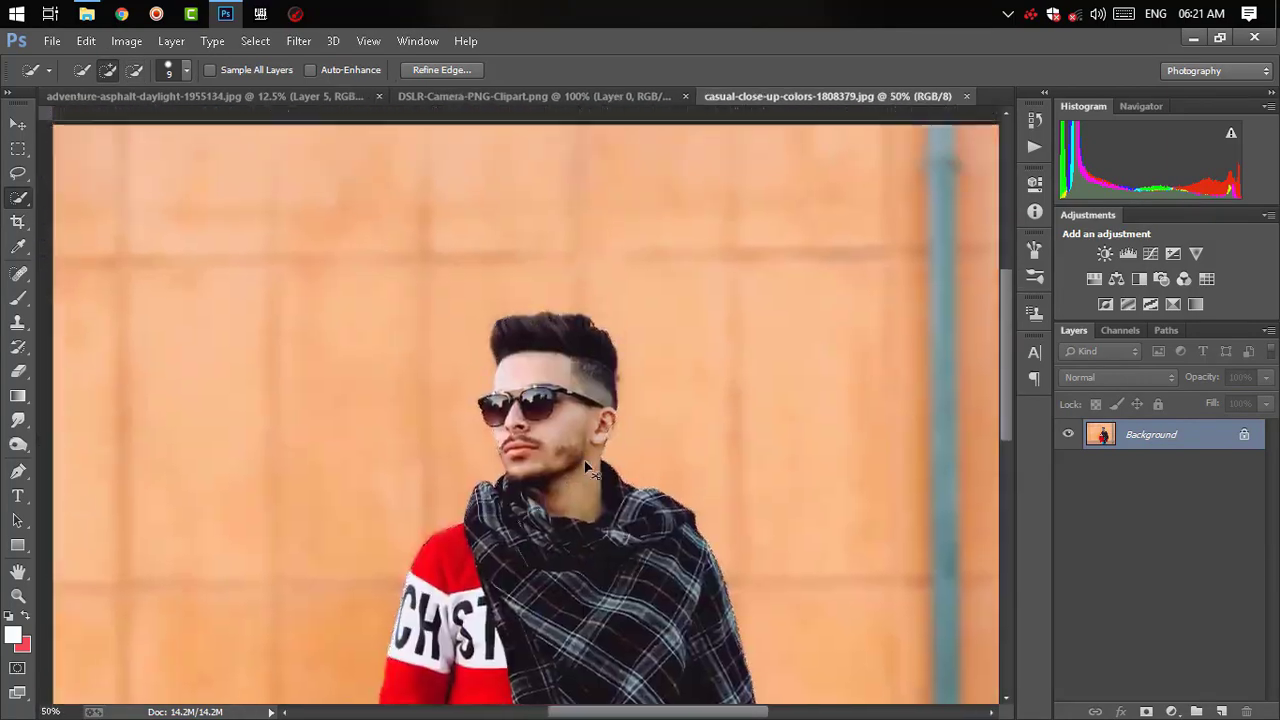
{"action": "key", "text": "ctrl+plus"}
{"action": "key", "text": "ctrl+plus"}
{"action": "left_click_drag", "start_coordinate": [925, 428], "coordinate": [910, 490]}
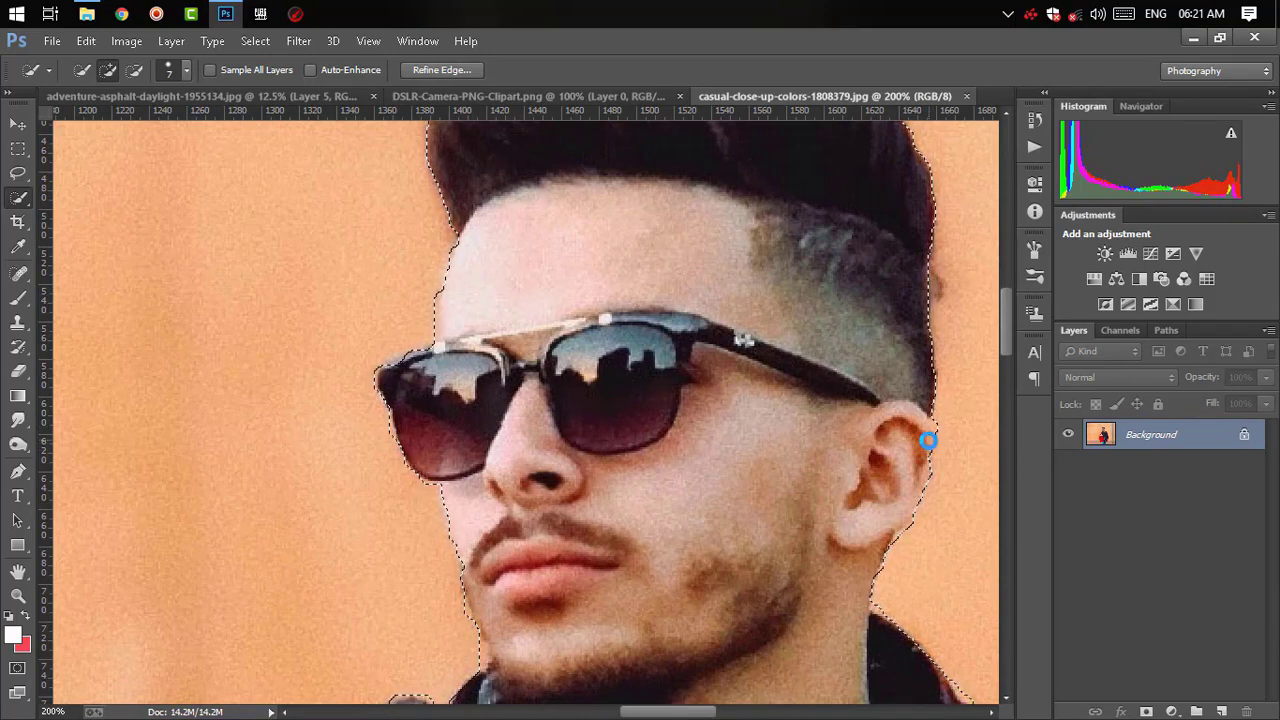
{"action": "left_click_drag", "start_coordinate": [929, 434], "coordinate": [926, 468]}
- Correct the selection along the chin and jaw, then review the whole figure
{"action": "scroll", "coordinate": [774, 586], "scroll_direction": "down", "scroll_amount": 2}
{"action": "scroll", "coordinate": [774, 586], "scroll_direction": "left", "scroll_amount": 1}
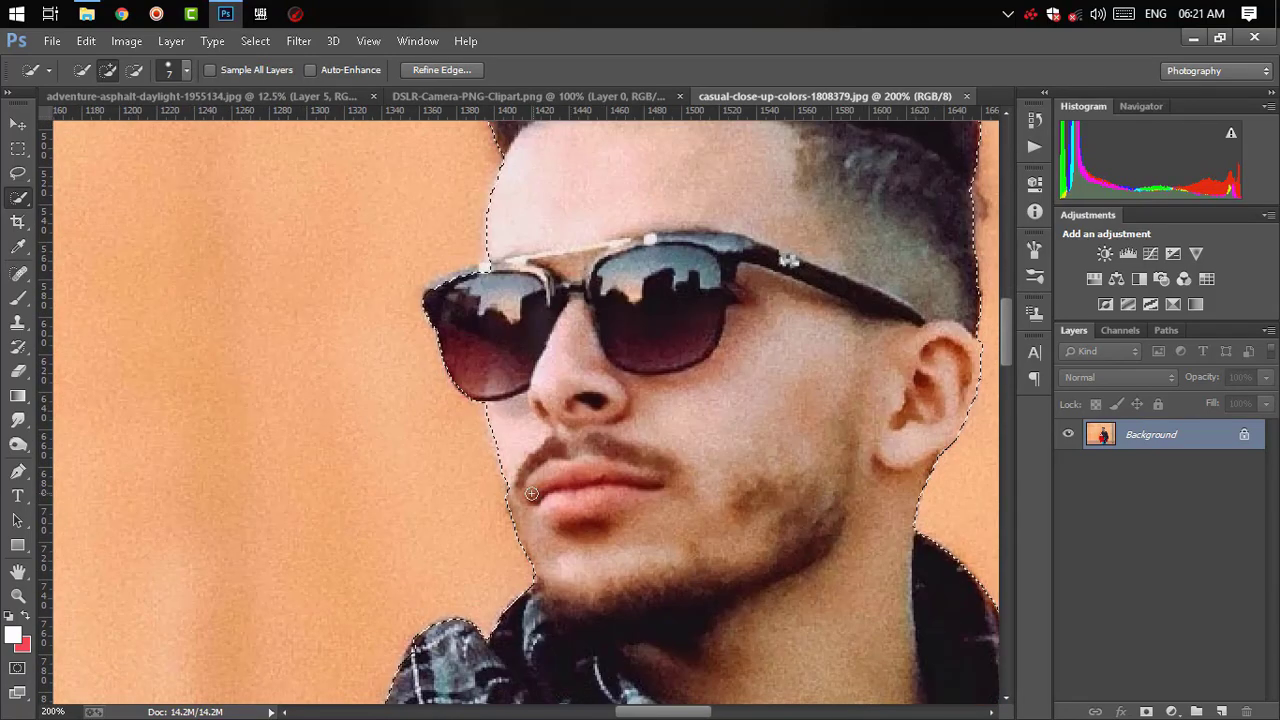
{"action": "left_click_drag", "start_coordinate": [508, 488], "coordinate": [514, 465]}
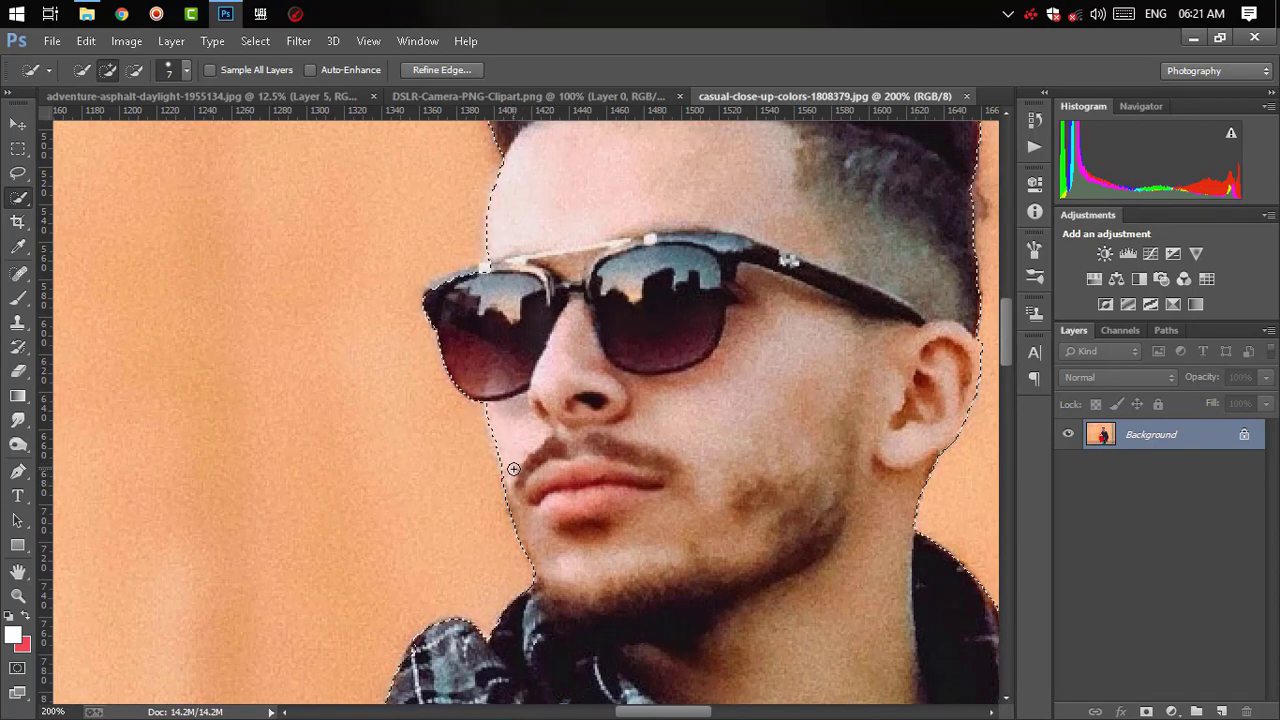
{"action": "scroll", "coordinate": [514, 465], "scroll_direction": "up", "scroll_amount": 1}
{"action": "scroll", "coordinate": [500, 430], "scroll_direction": "up", "scroll_amount": 1}
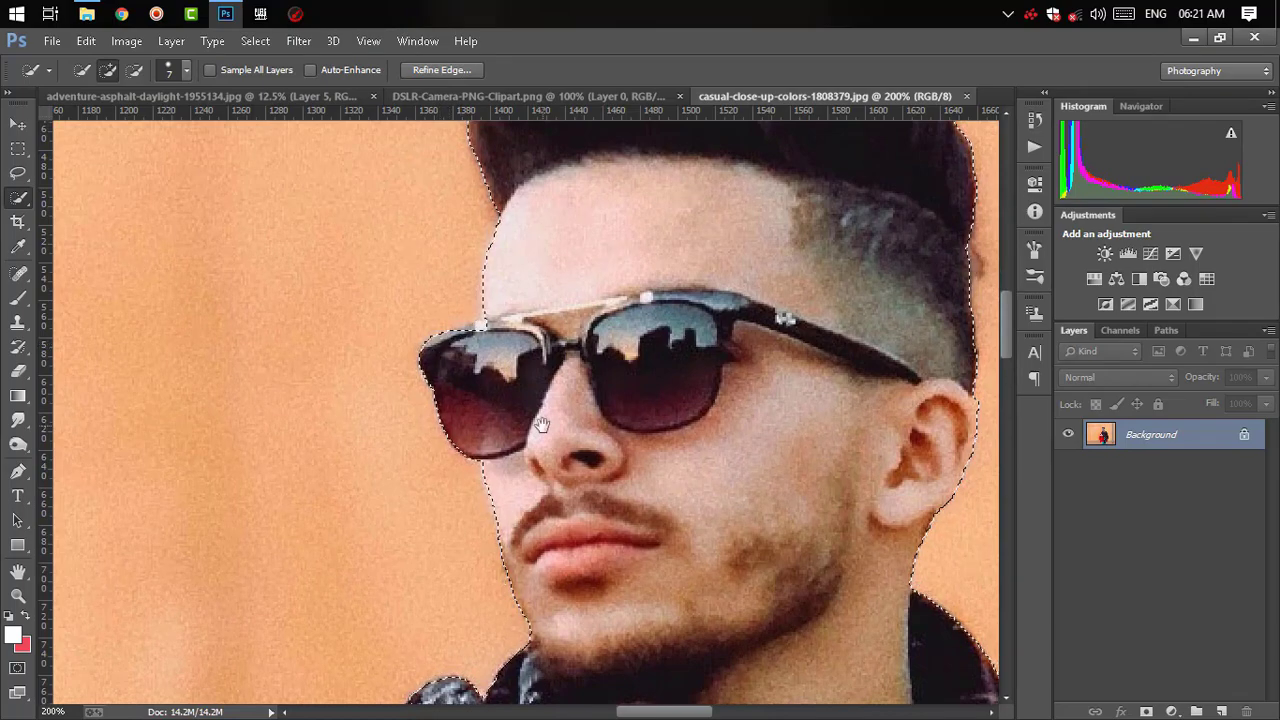
{"action": "scroll", "coordinate": [563, 541], "scroll_direction": "down", "scroll_amount": 4}
{"action": "key", "text": "ctrl+minus"}
{"action": "scroll", "coordinate": [571, 371], "scroll_direction": "down", "scroll_amount": 5}
{"action": "scroll", "coordinate": [571, 371], "scroll_direction": "down", "scroll_amount": 5}
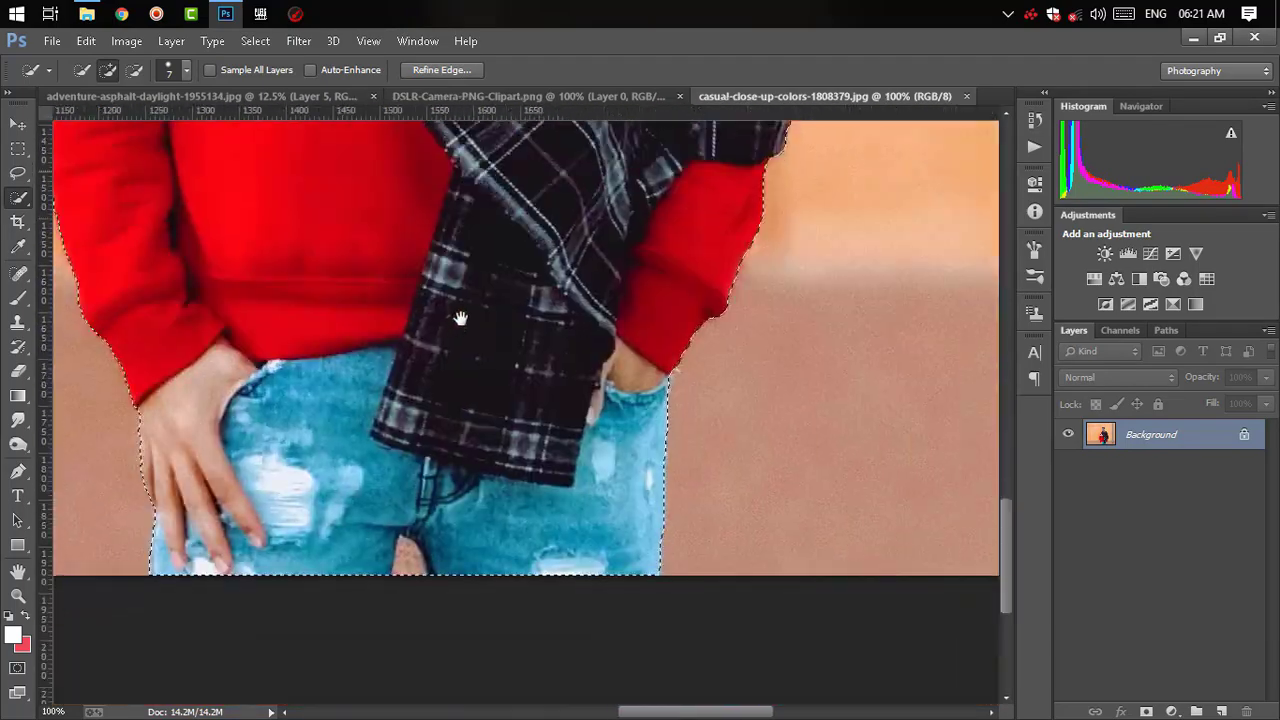
{"action": "scroll", "coordinate": [595, 371], "scroll_direction": "up", "scroll_amount": 5}
{"action": "scroll", "coordinate": [590, 400], "scroll_direction": "up", "scroll_amount": 5}
{"action": "key", "text": "ctrl+minus"}
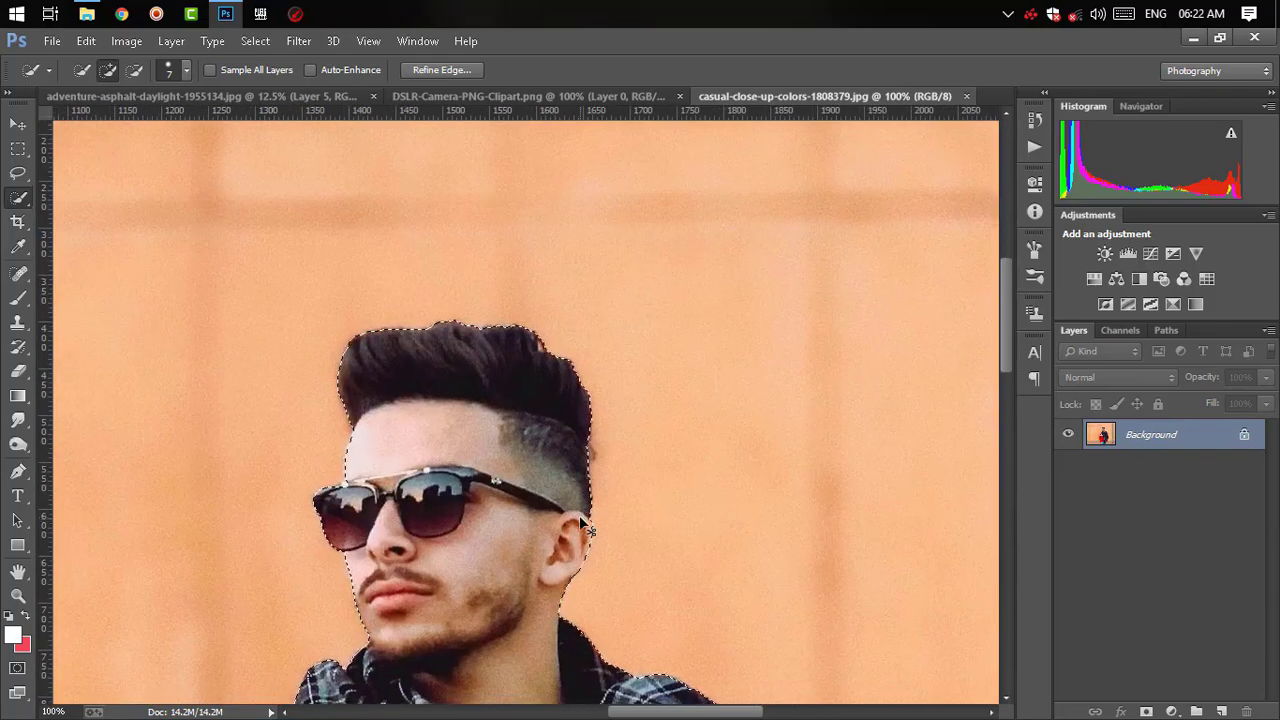
{"action": "key", "text": "ctrl+minus"}
{"action": "key", "text": "ctrl+minus"}
{"action": "key", "text": "ctrl+minus"}
{"action": "left_click", "coordinate": [1146, 711]}
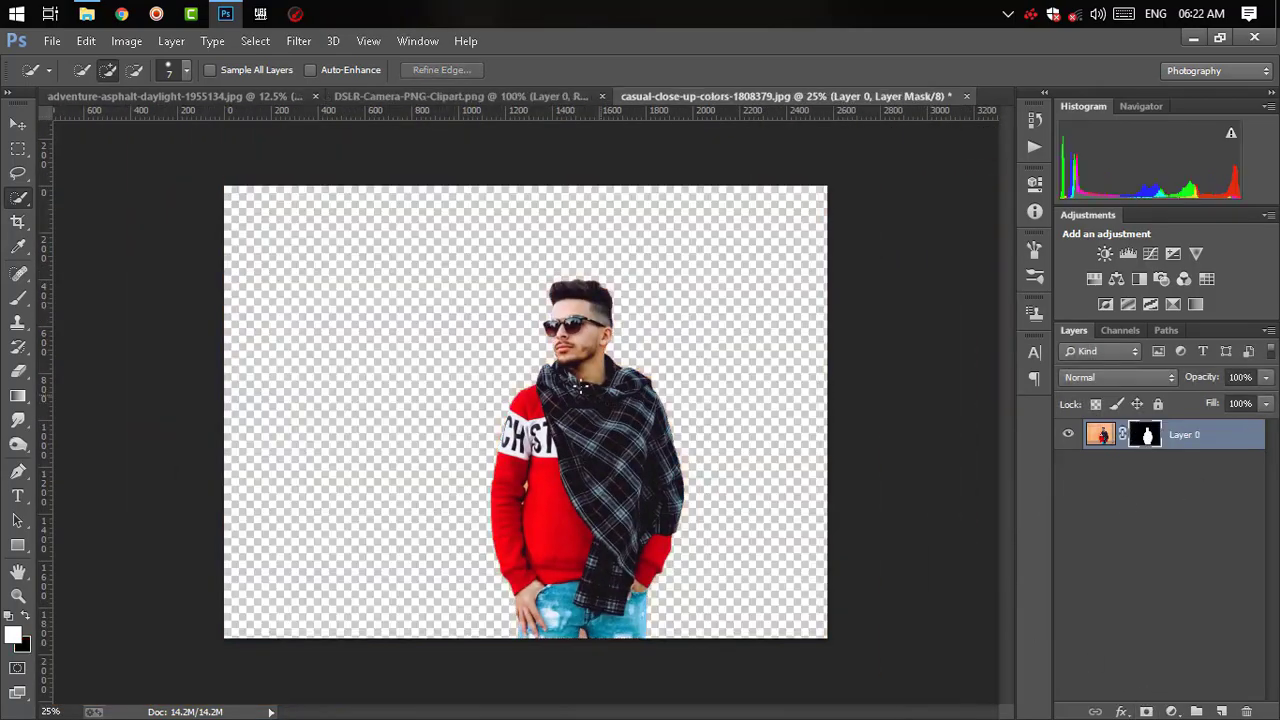
{"action": "key", "text": "ctrl+plus"}
{"action": "key", "text": "ctrl+plus"}
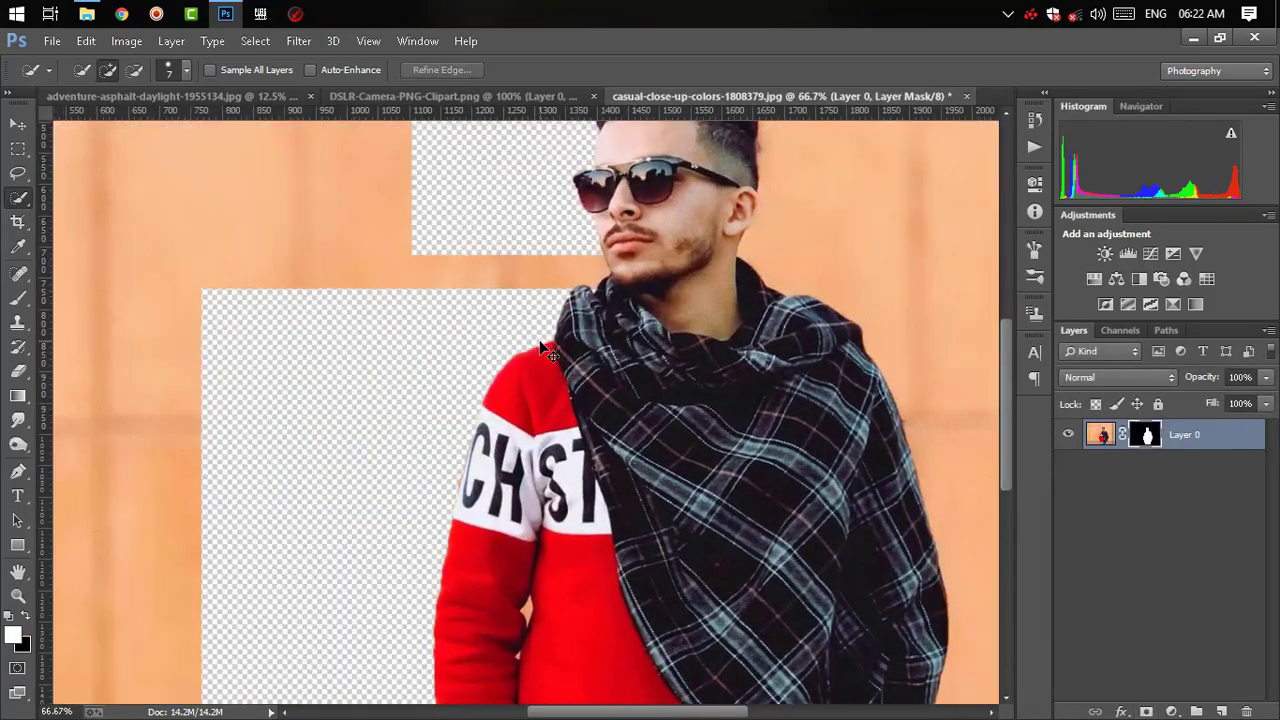
{"action": "key", "text": "ctrl+minus"}
{"action": "left_click_drag", "start_coordinate": [651, 425], "coordinate": [645, 325]}
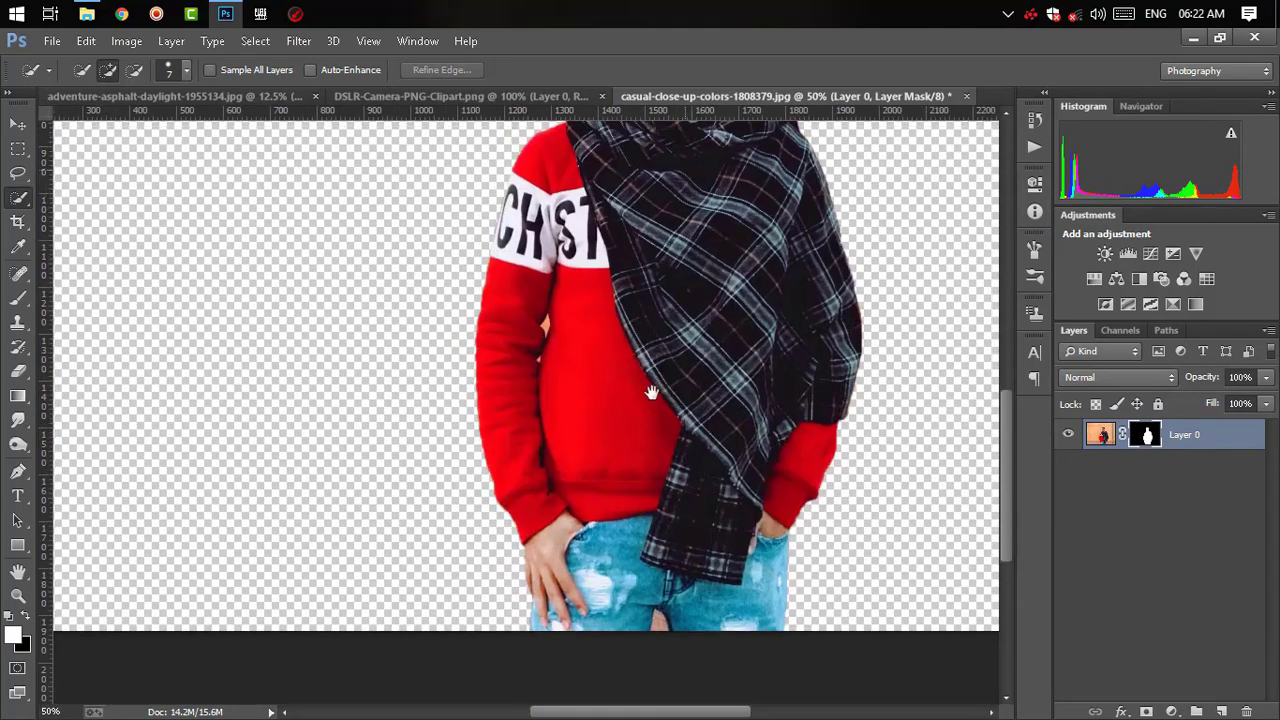
{"action": "key", "text": "ctrl+plus"}
{"action": "key", "text": "ctrl+plus"}
{"action": "key", "text": "ctrl+plus"}
{"action": "scroll", "coordinate": [556, 619], "scroll_direction": "up", "scroll_amount": 4}
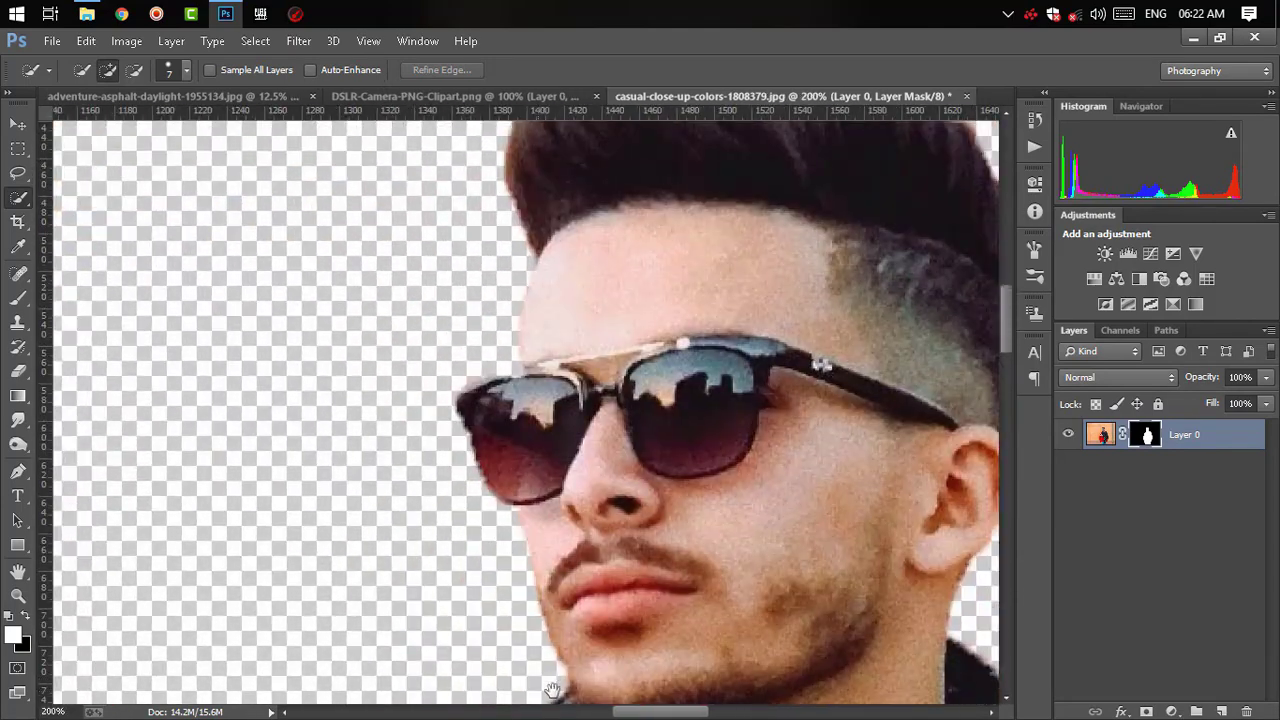
{"action": "left_click", "coordinate": [18, 297]}
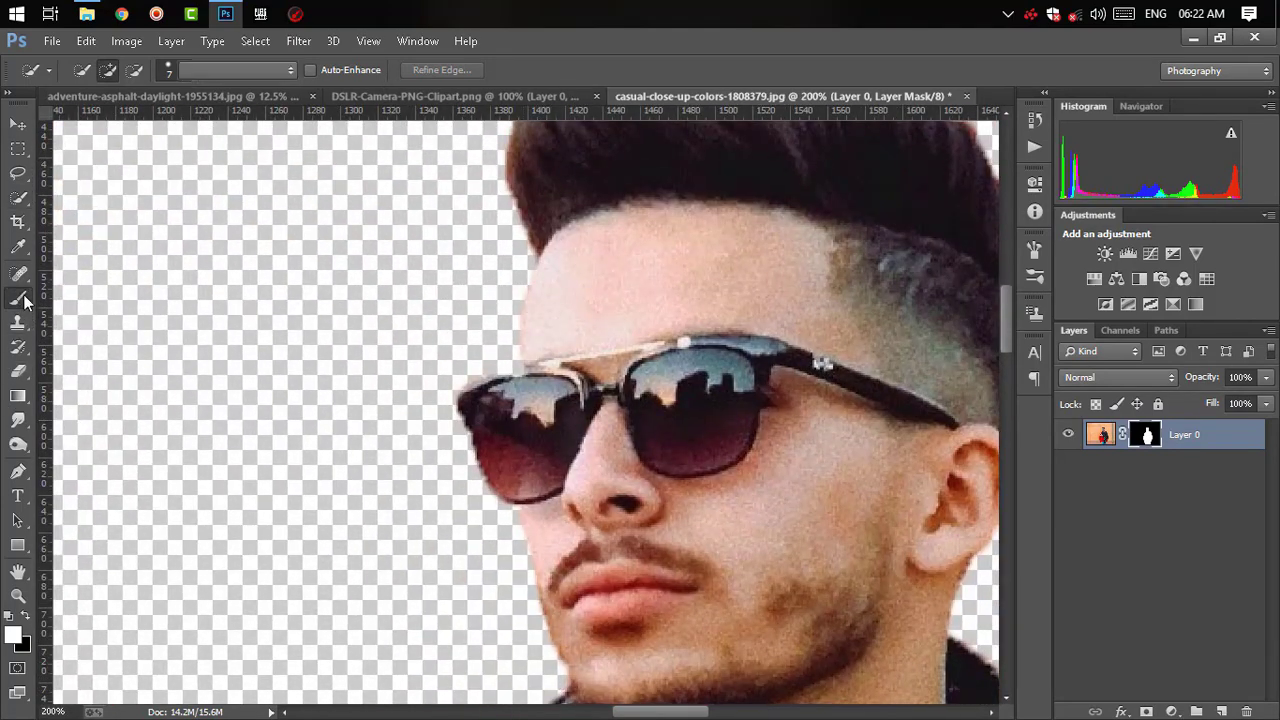
{"action": "key", "text": "bracketleft"}
{"action": "key", "text": "bracketleft"}
{"action": "key", "text": "bracketleft"}
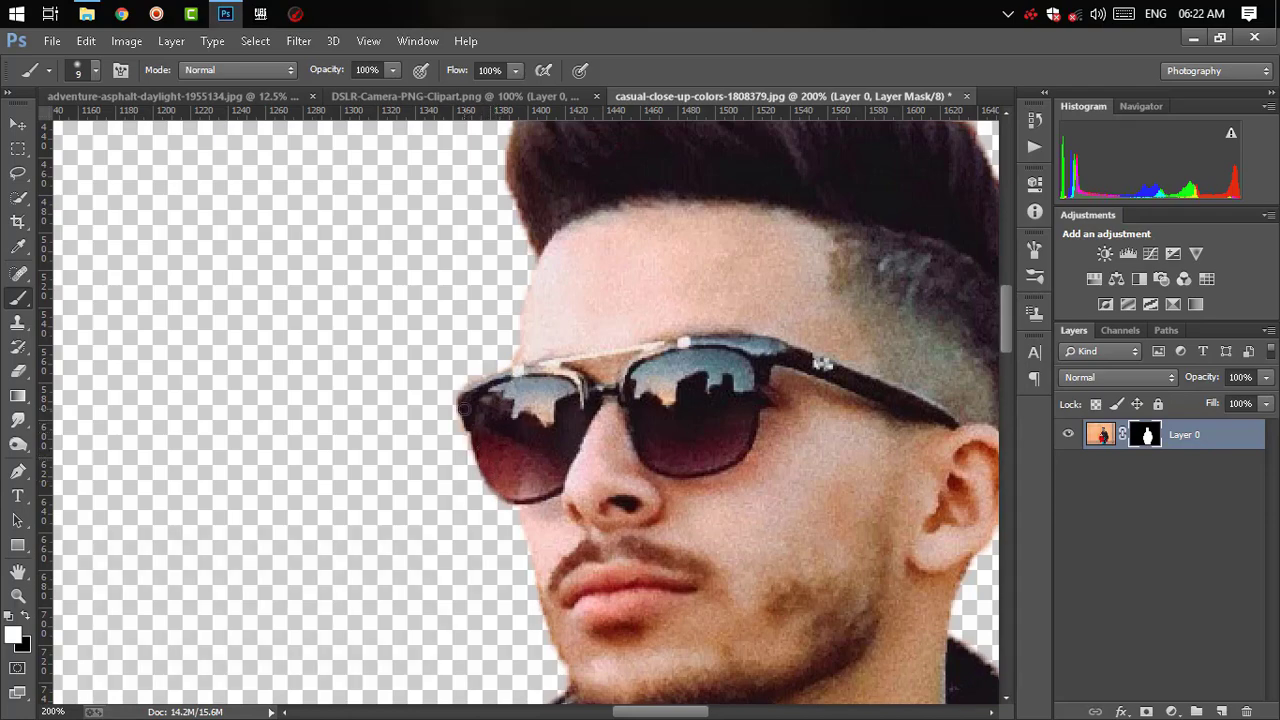
{"action": "key", "text": "ctrl+minus"}
{"action": "key", "text": "ctrl+minus"}
{"action": "key", "text": "ctrl+minus"}
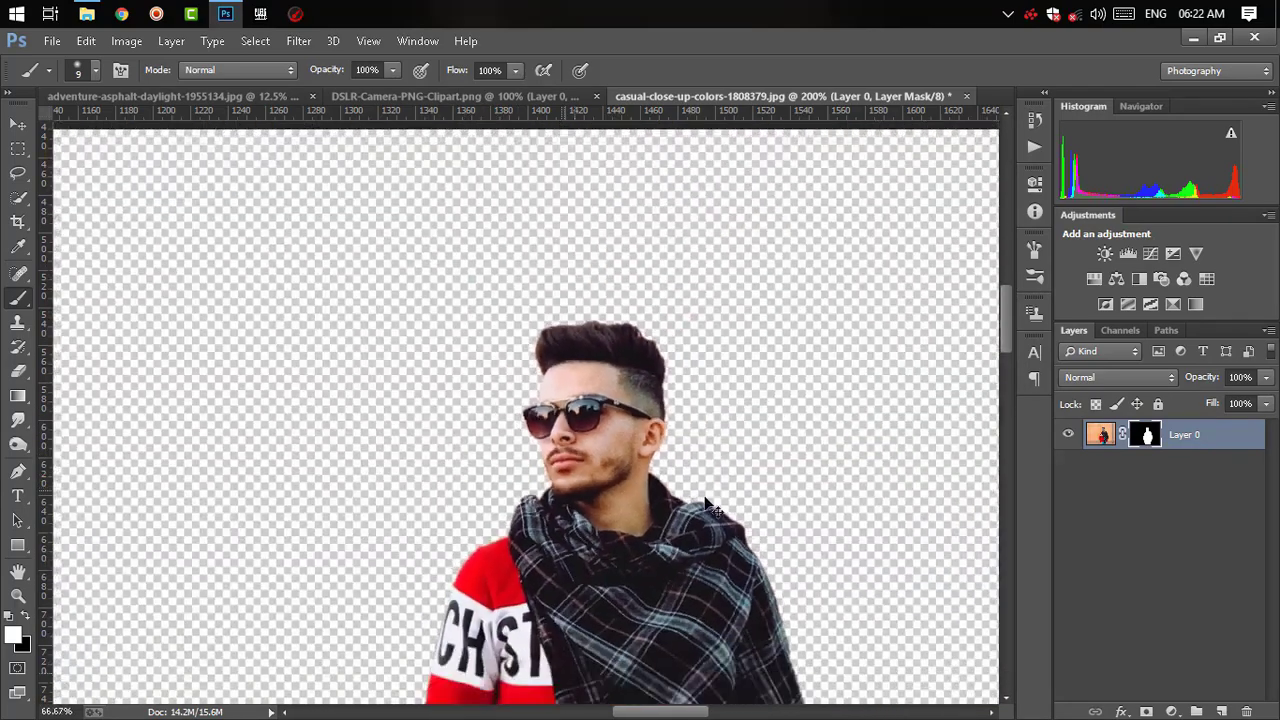
{"action": "key", "text": "ctrl+minus"}
- Open Refine Mask on the man's layer mask and brush the refine radius along his hairline
{"action": "right_click", "coordinate": [1160, 436]}
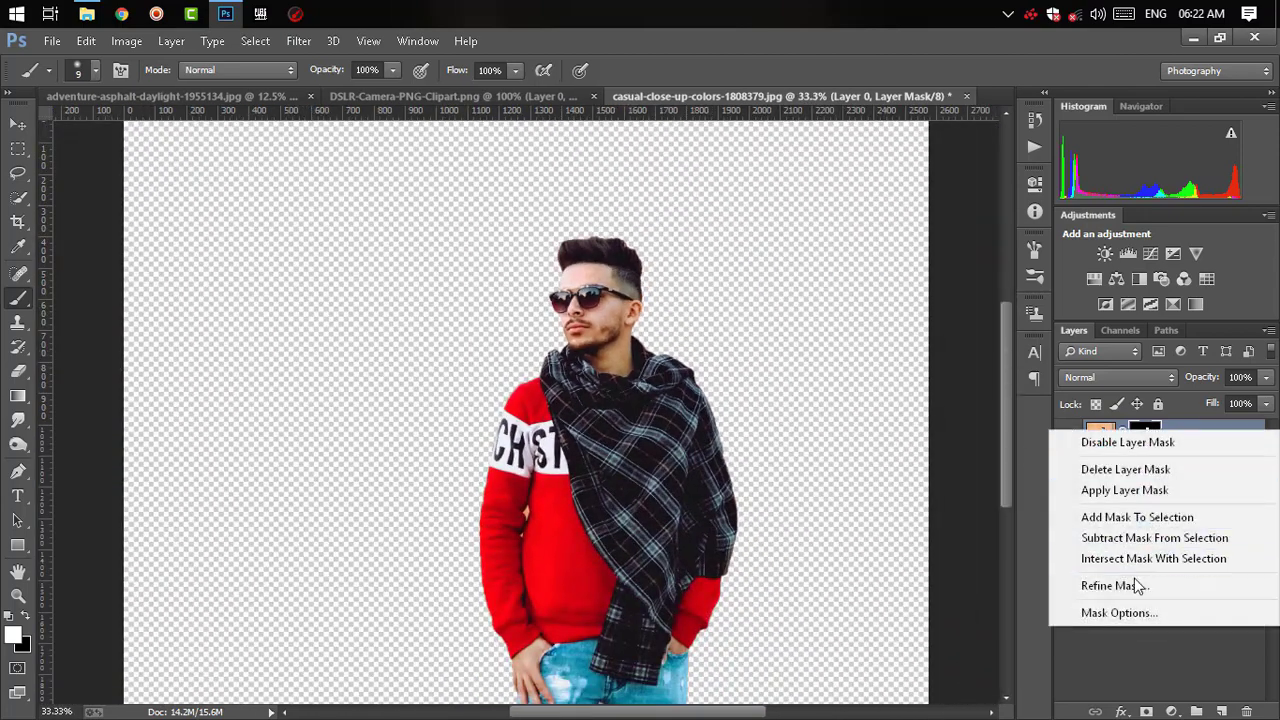
{"action": "left_click", "coordinate": [1086, 583]}
{"action": "key", "text": "ctrl+plus"}
{"action": "key", "text": "ctrl+plus"}
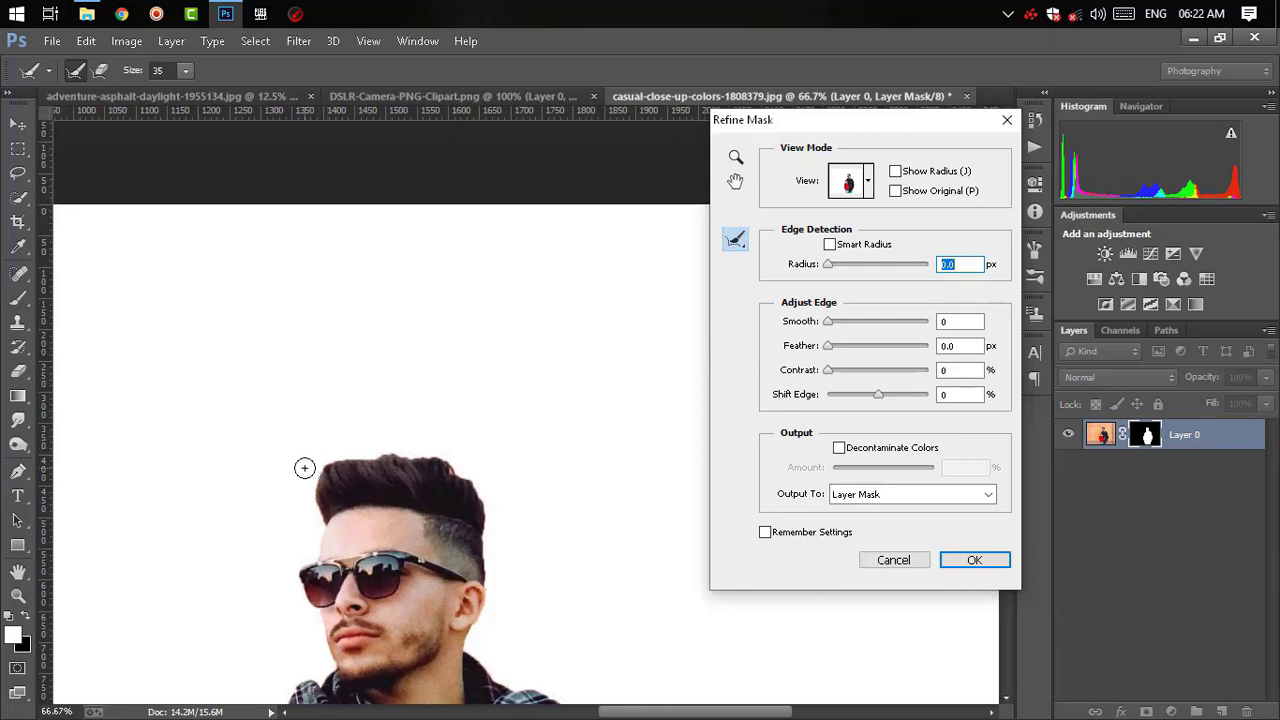
{"action": "key", "text": "ctrl+plus"}
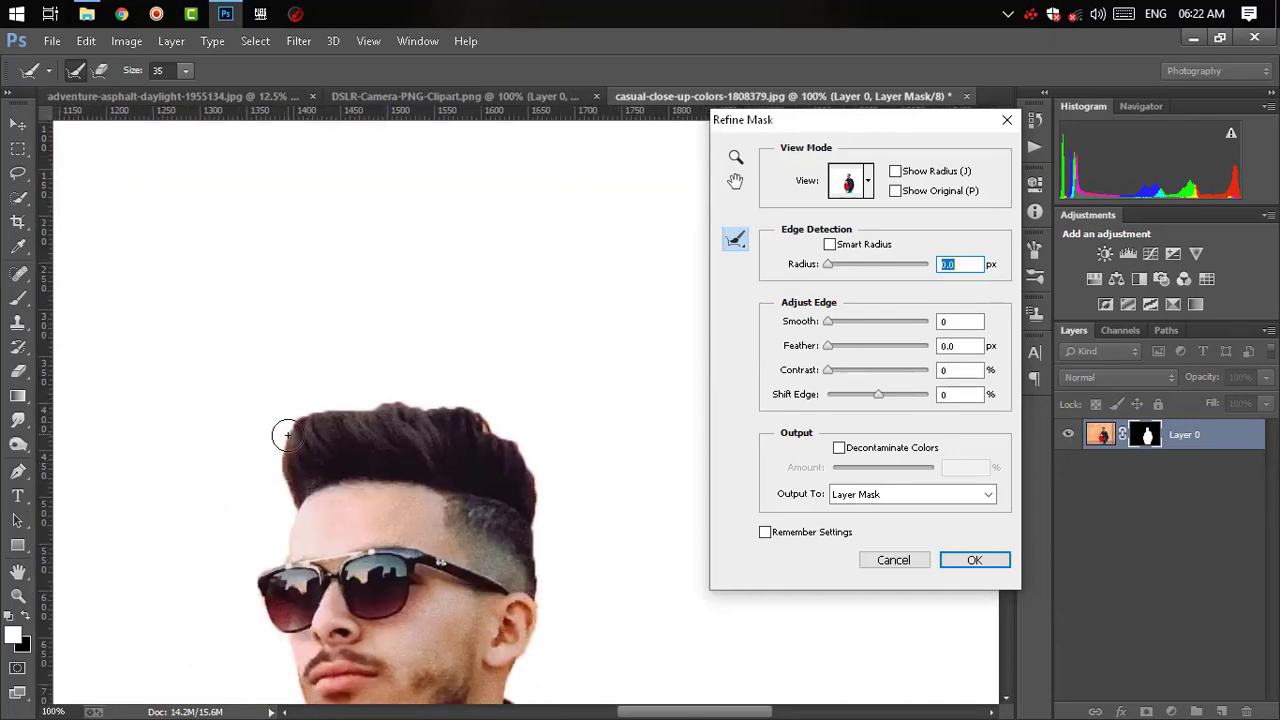
{"action": "mouse_move", "coordinate": [286, 435]}
{"action": "left_mouse_down"}
{"action": "mouse_move", "coordinate": [475, 421]}
{"action": "mouse_move", "coordinate": [545, 583]}
{"action": "left_mouse_up"}
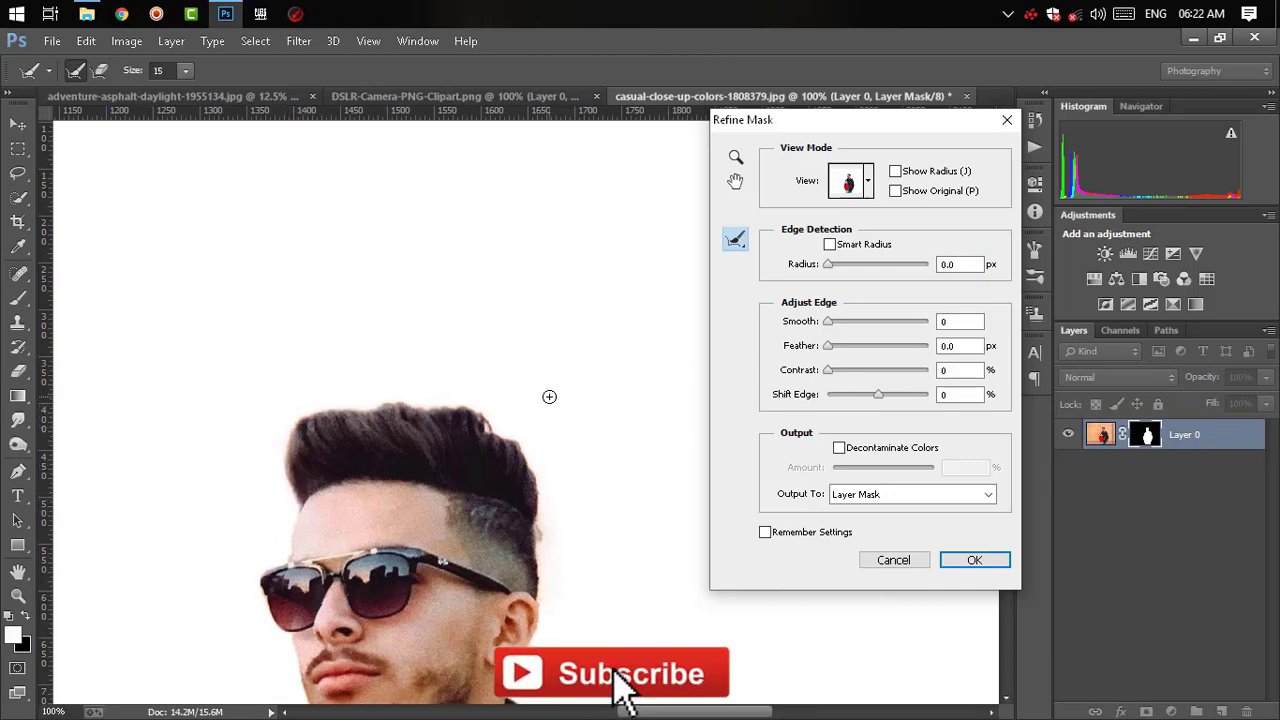
{"action": "key", "text": "ctrl+minus"}
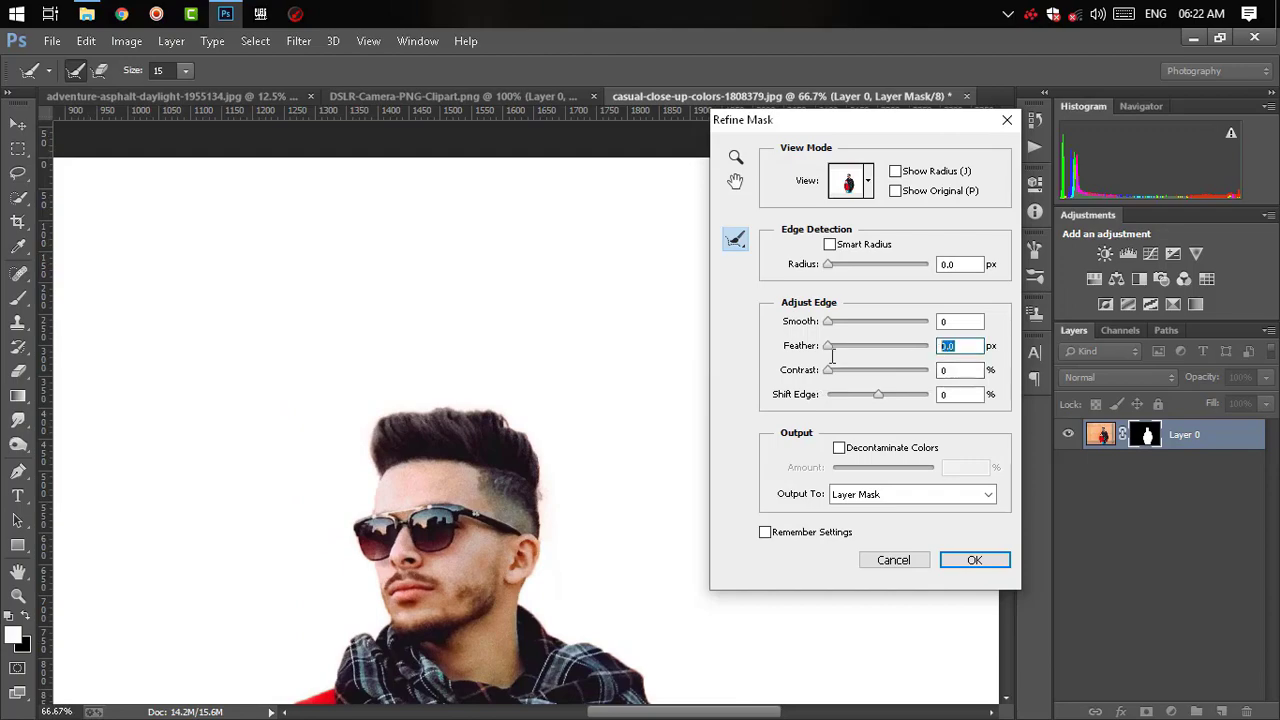
{"action": "type", "text": "0.5"}
- Apply the refined hair edge to the mask and zoom in on the man's jeans
{"action": "key", "text": "Return"}
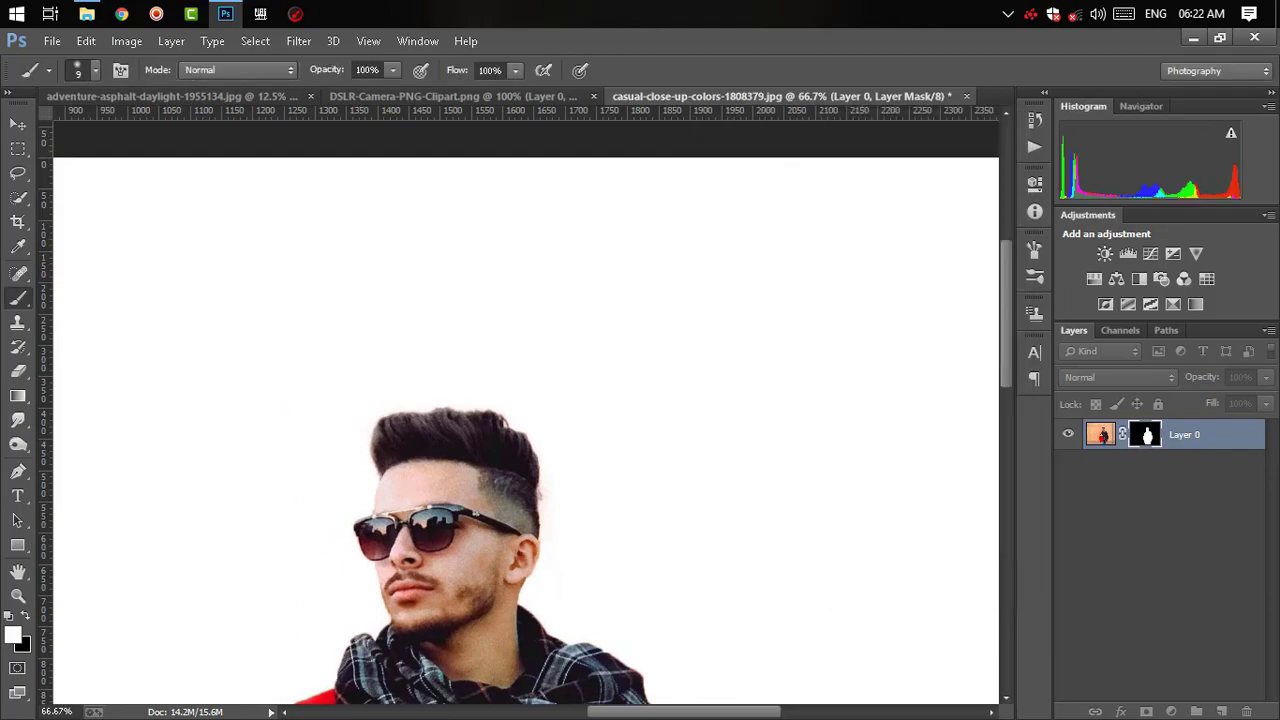
{"action": "key", "text": "ctrl+minus"}
{"action": "key", "text": "ctrl+minus"}
{"action": "key", "text": "ctrl+minus"}
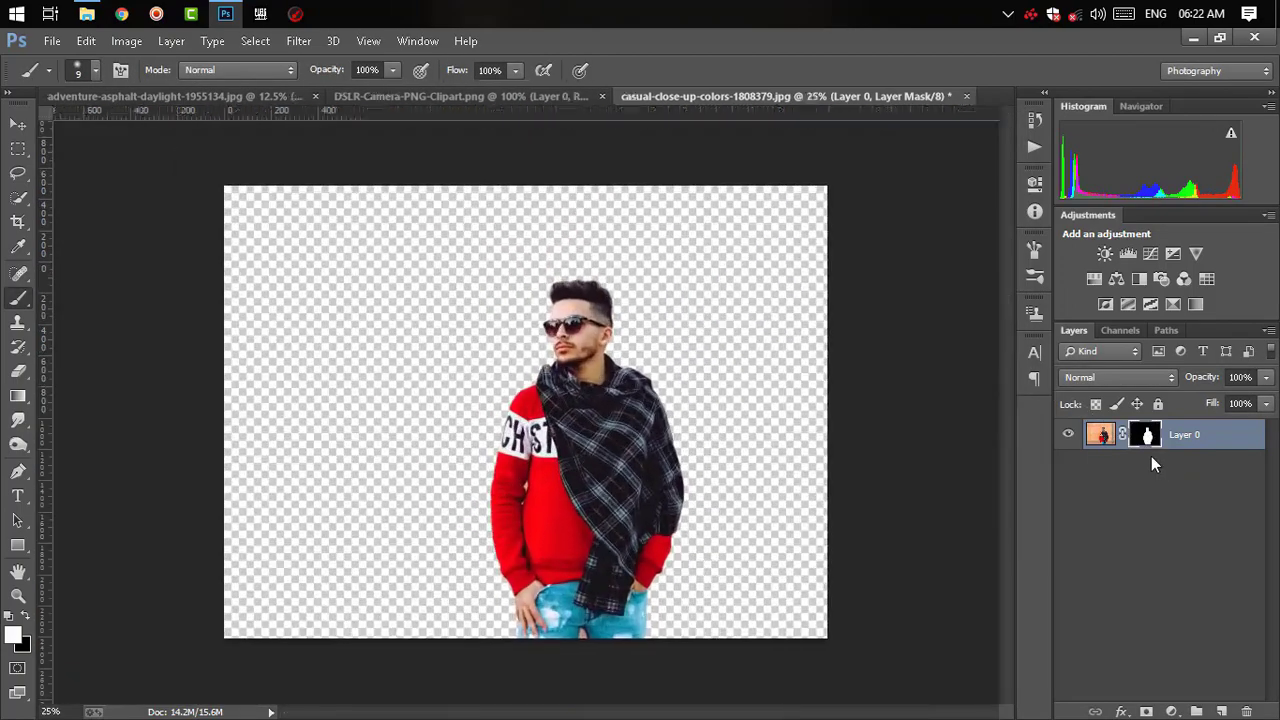
{"action": "key", "text": "ctrl+minus"}
{"action": "key", "text": "ctrl+plus"}
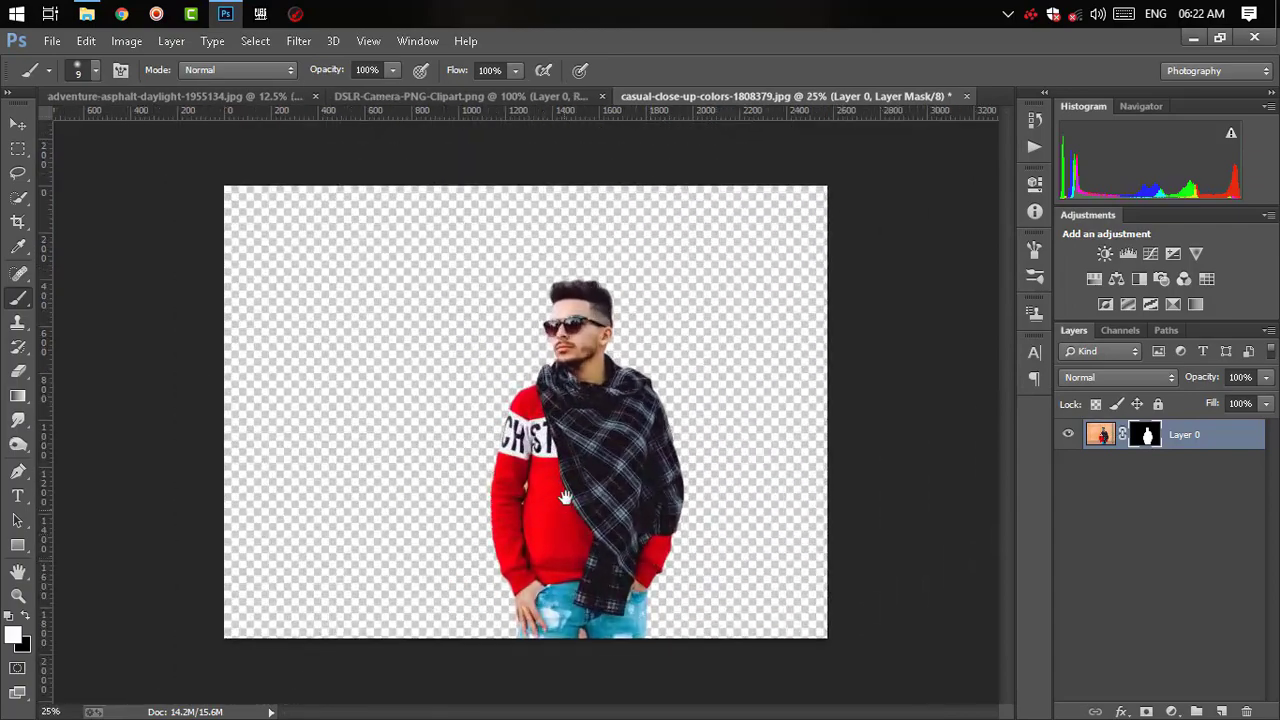
{"action": "key", "text": "ctrl+plus"}
{"action": "key", "text": "ctrl+plus"}
{"action": "left_click_drag", "start_coordinate": [670, 584], "coordinate": [600, 271]}
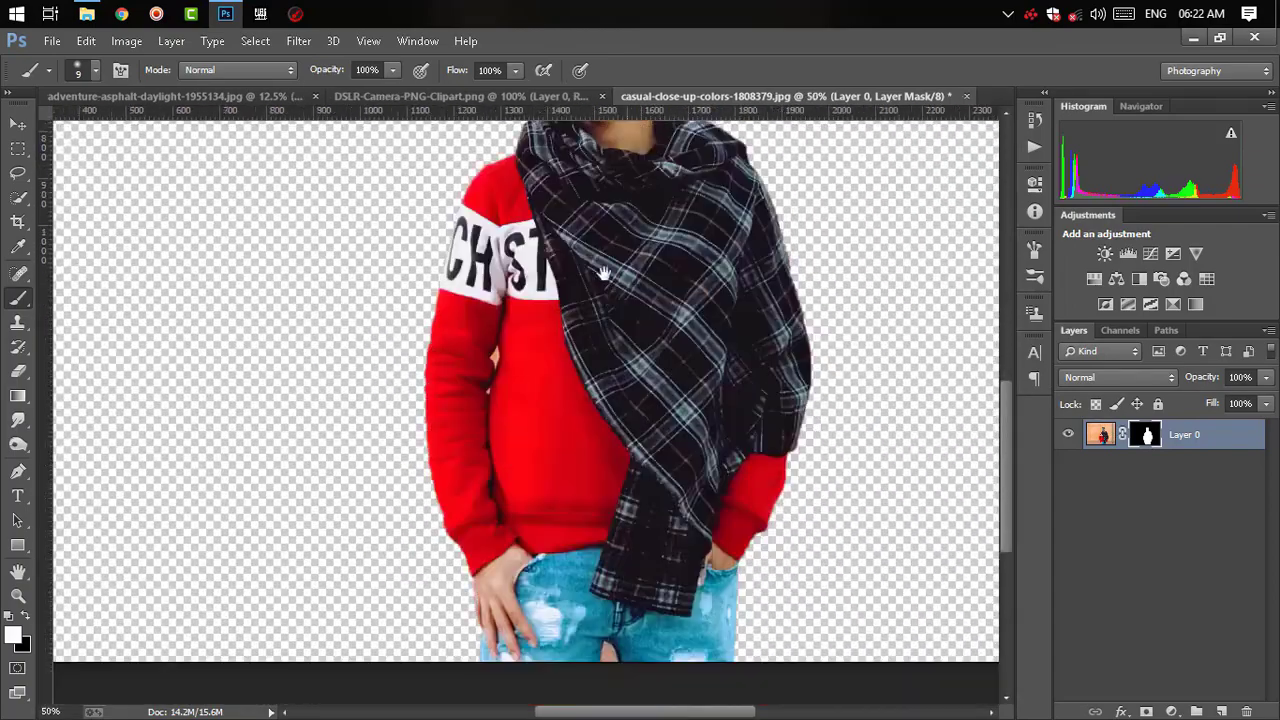
{"action": "scroll", "coordinate": [600, 271], "scroll_direction": "down", "scroll_amount": 3}
{"action": "key", "text": "ctrl+plus"}
{"action": "key", "text": "ctrl+plus"}
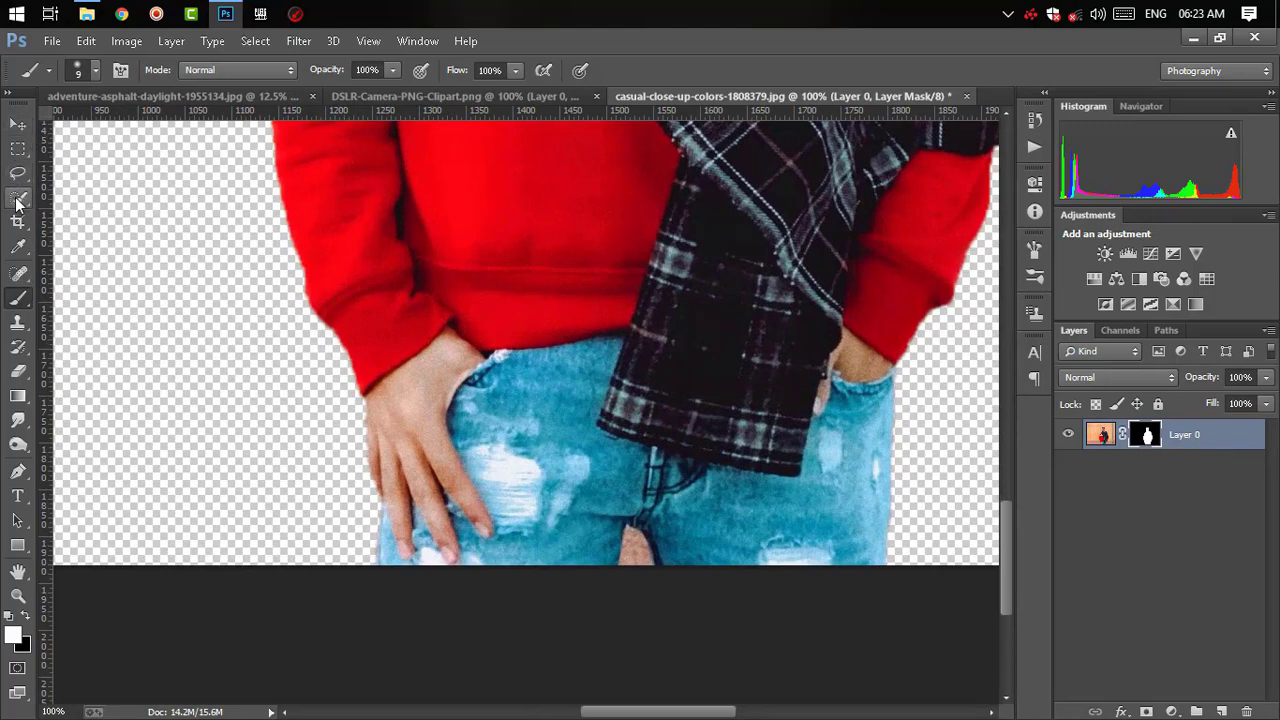
- Quick-select the gap between the legs and paint it black on the mask with a 150 px brush
{"action": "left_click", "coordinate": [16, 202]}
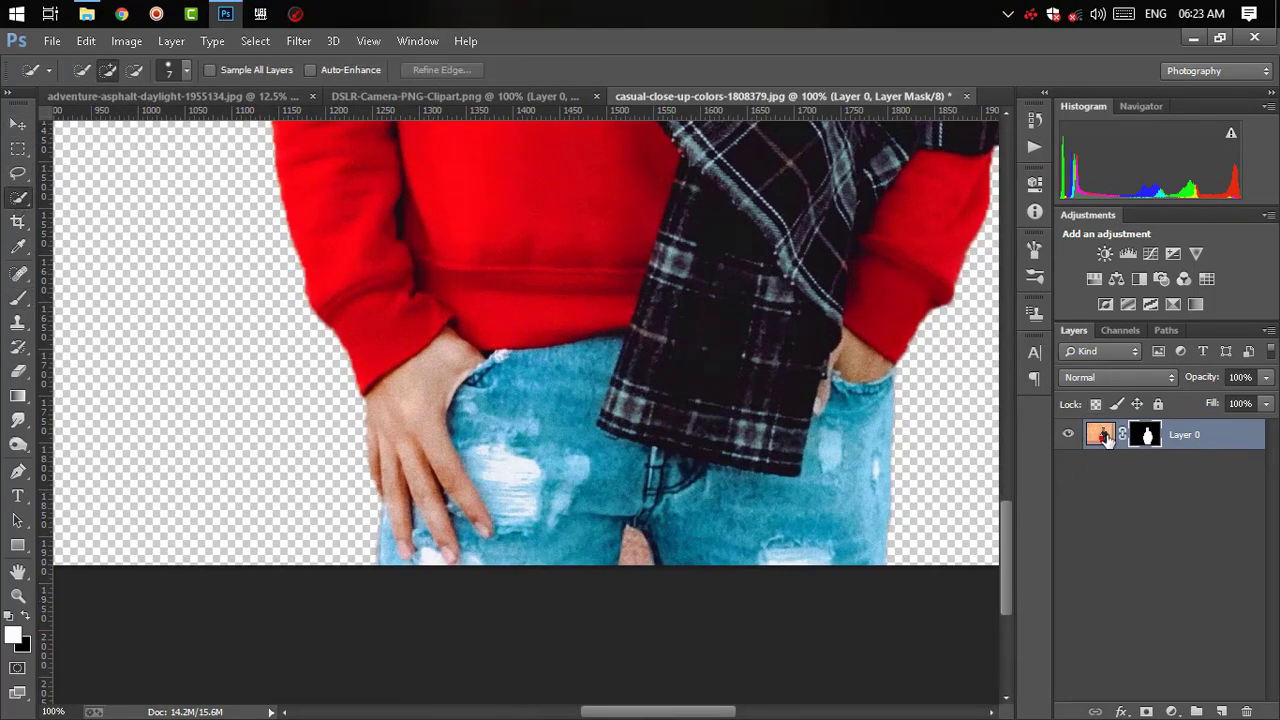
{"action": "left_click", "coordinate": [1102, 436]}
{"action": "left_click_drag", "start_coordinate": [633, 563], "coordinate": [677, 569]}
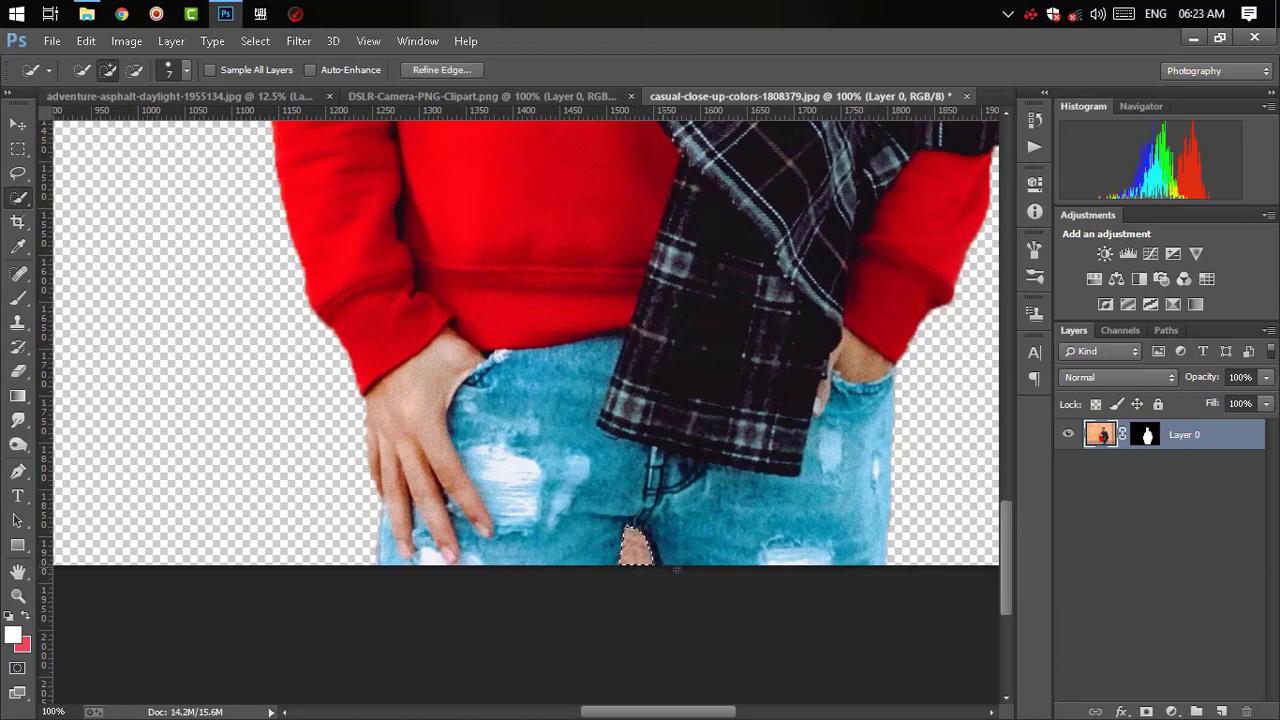
{"action": "left_click", "coordinate": [1152, 436]}
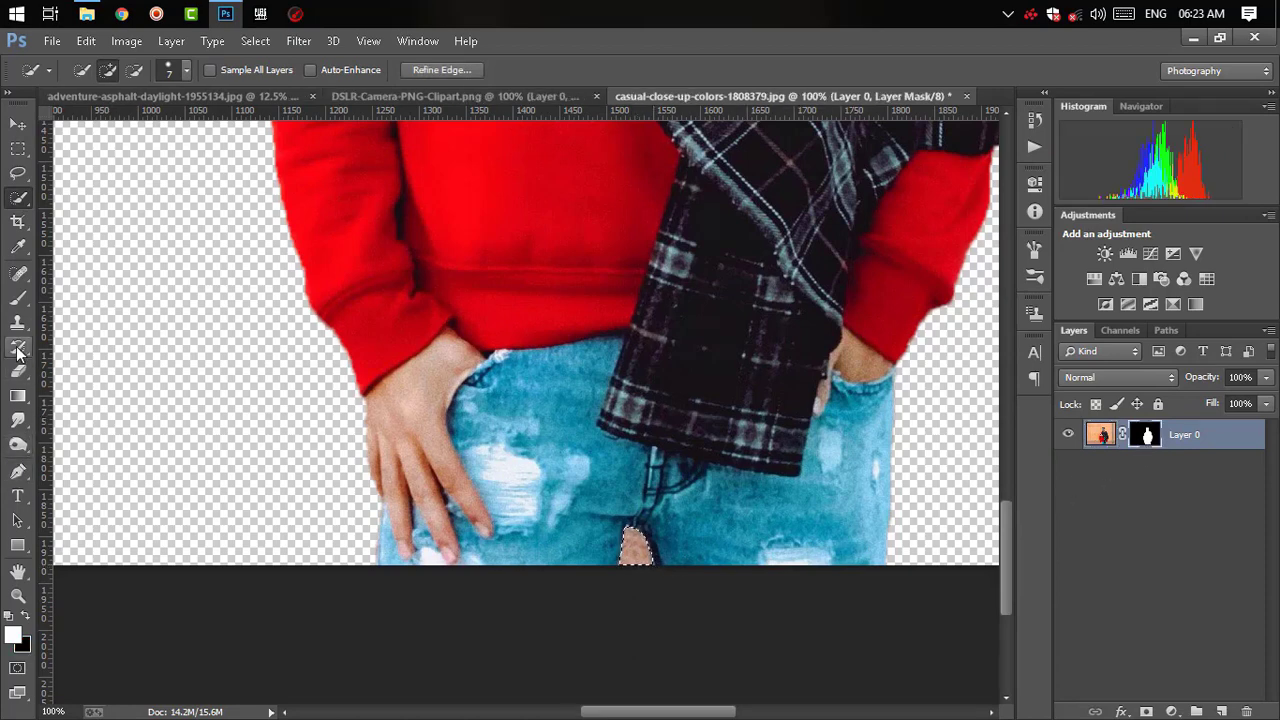
{"action": "left_click", "coordinate": [18, 297]}
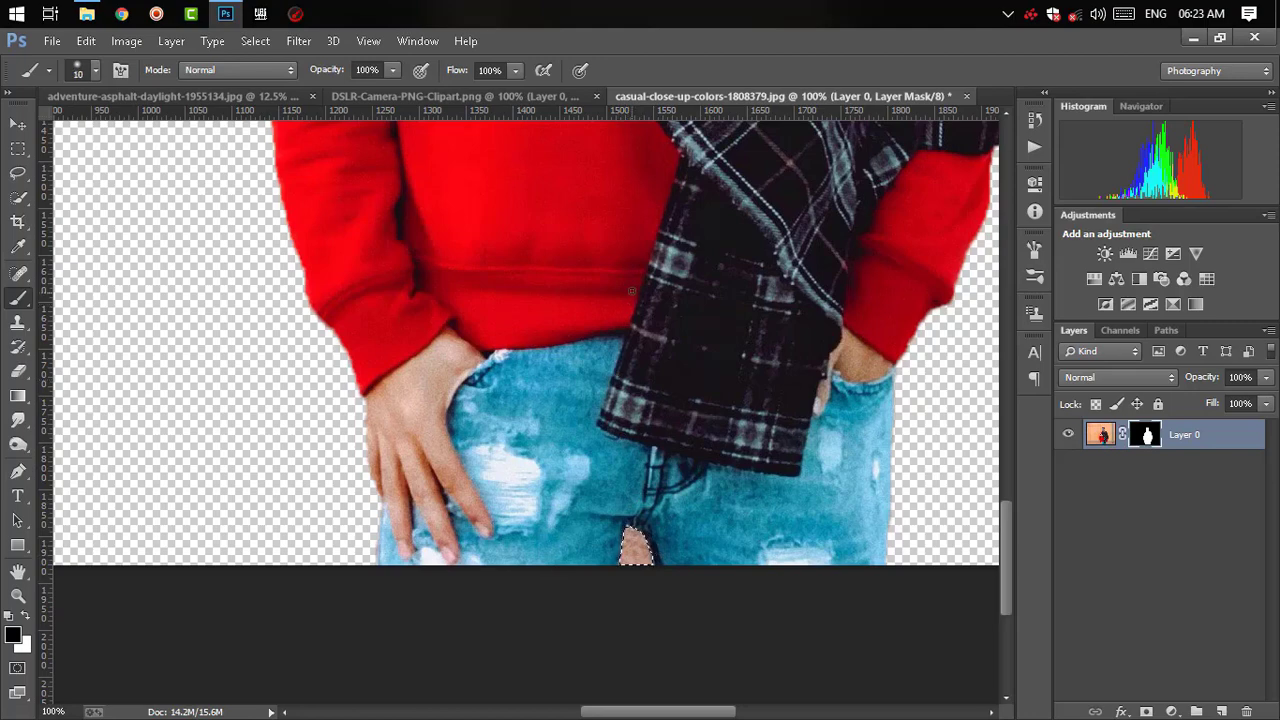
{"action": "left_click_drag", "start_coordinate": [632, 540], "coordinate": [640, 556]}
{"action": "key", "text": "bracketright"}
{"action": "key", "text": "bracketright"}
{"action": "key", "text": "bracketright"}
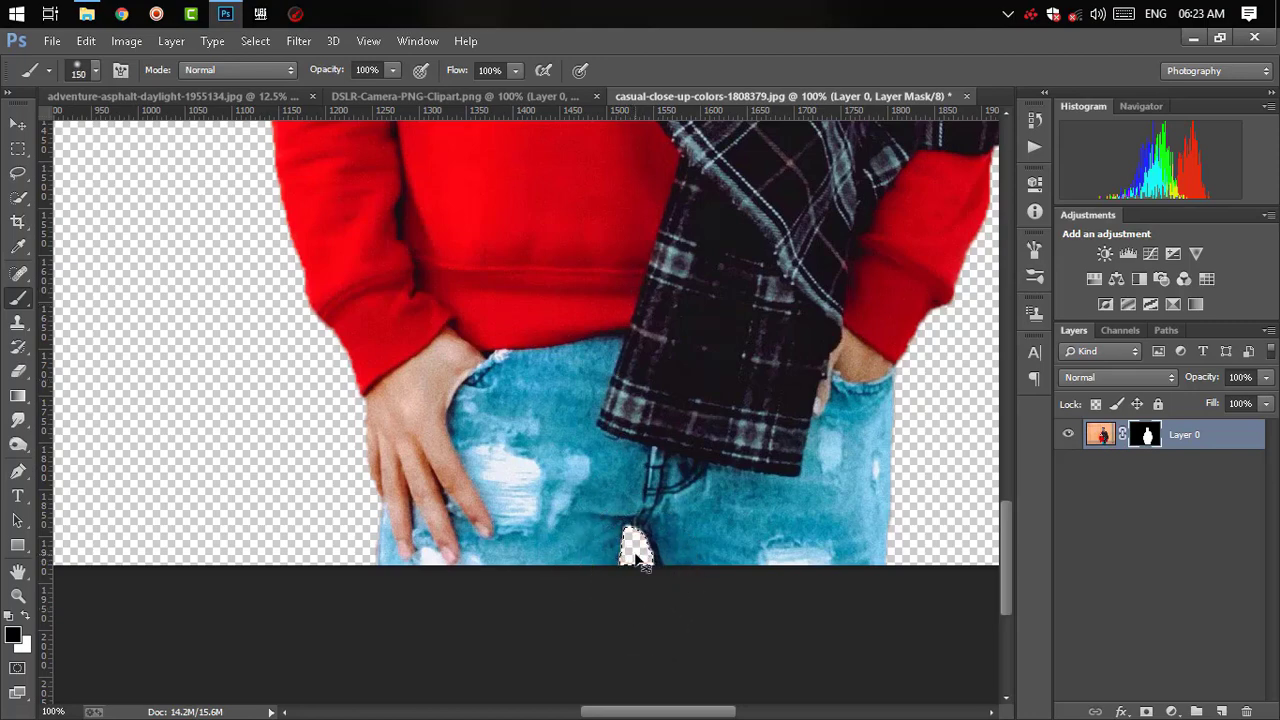
{"action": "scroll", "coordinate": [550, 350], "scroll_direction": "down", "scroll_amount": 1}
{"action": "scroll", "coordinate": [568, 360], "scroll_direction": "down", "scroll_amount": 2}
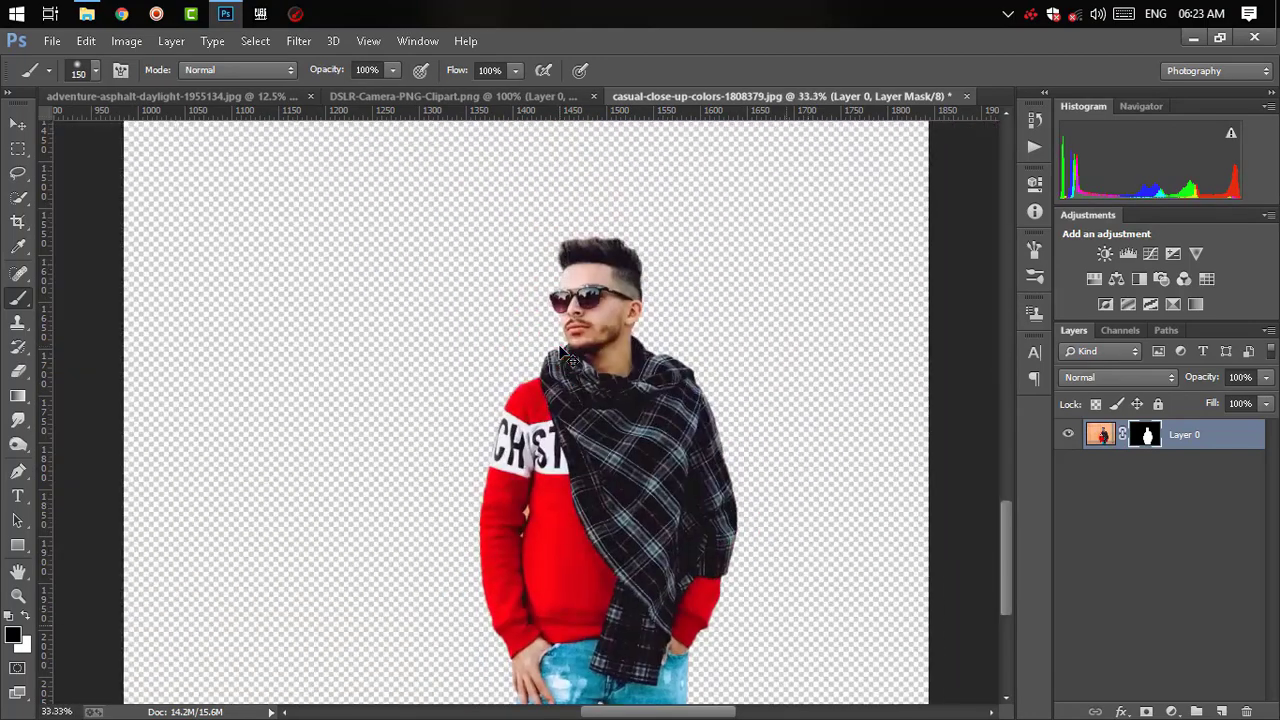
- Apply the layer mask and drag the cut-out man into the road composite
{"action": "right_click", "coordinate": [1145, 437]}
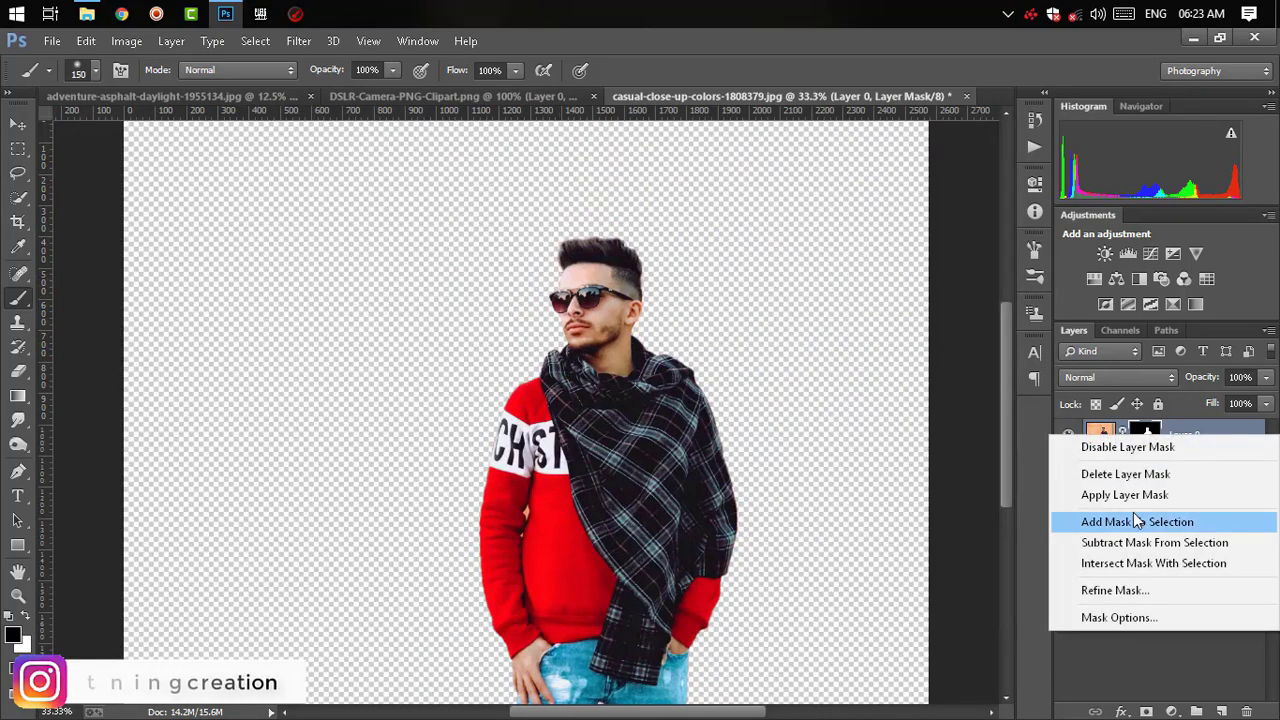
{"action": "left_click", "coordinate": [1128, 495]}
{"action": "left_click", "coordinate": [18, 123]}
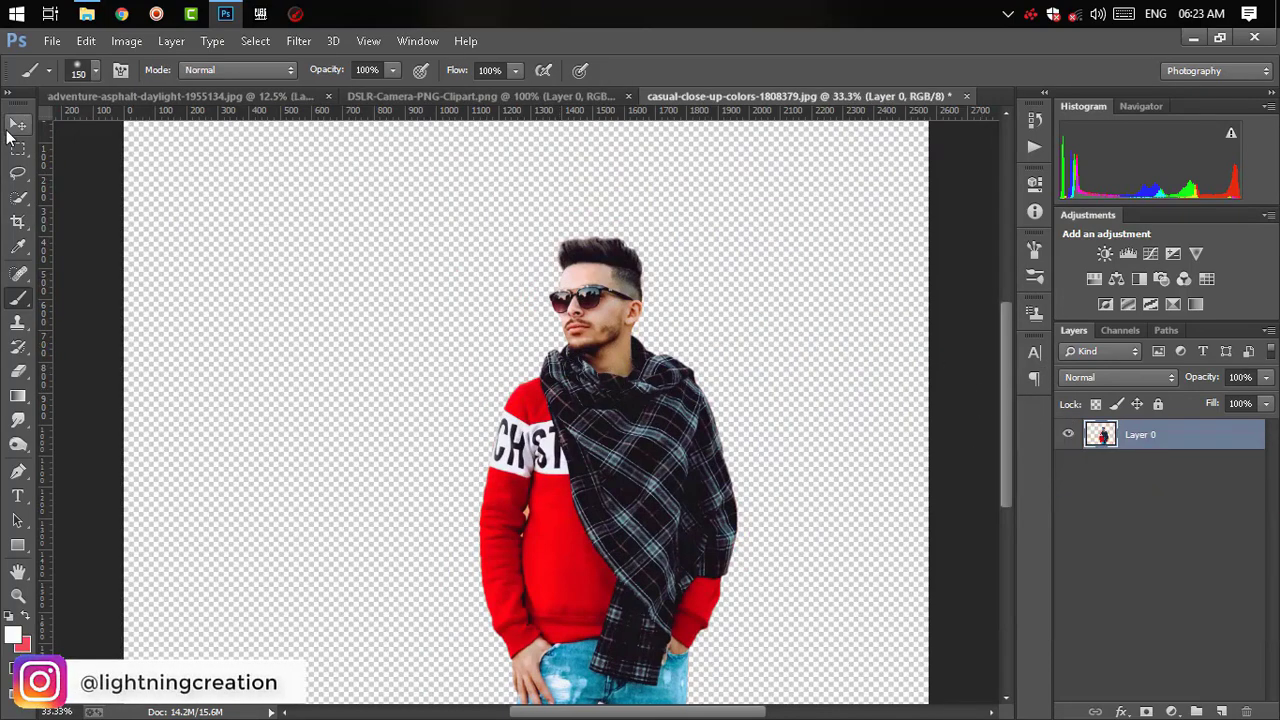
{"action": "mouse_move", "coordinate": [503, 381]}
{"action": "left_mouse_down"}
{"action": "mouse_move", "coordinate": [300, 83]}
{"action": "mouse_move", "coordinate": [543, 406]}
{"action": "left_mouse_up"}
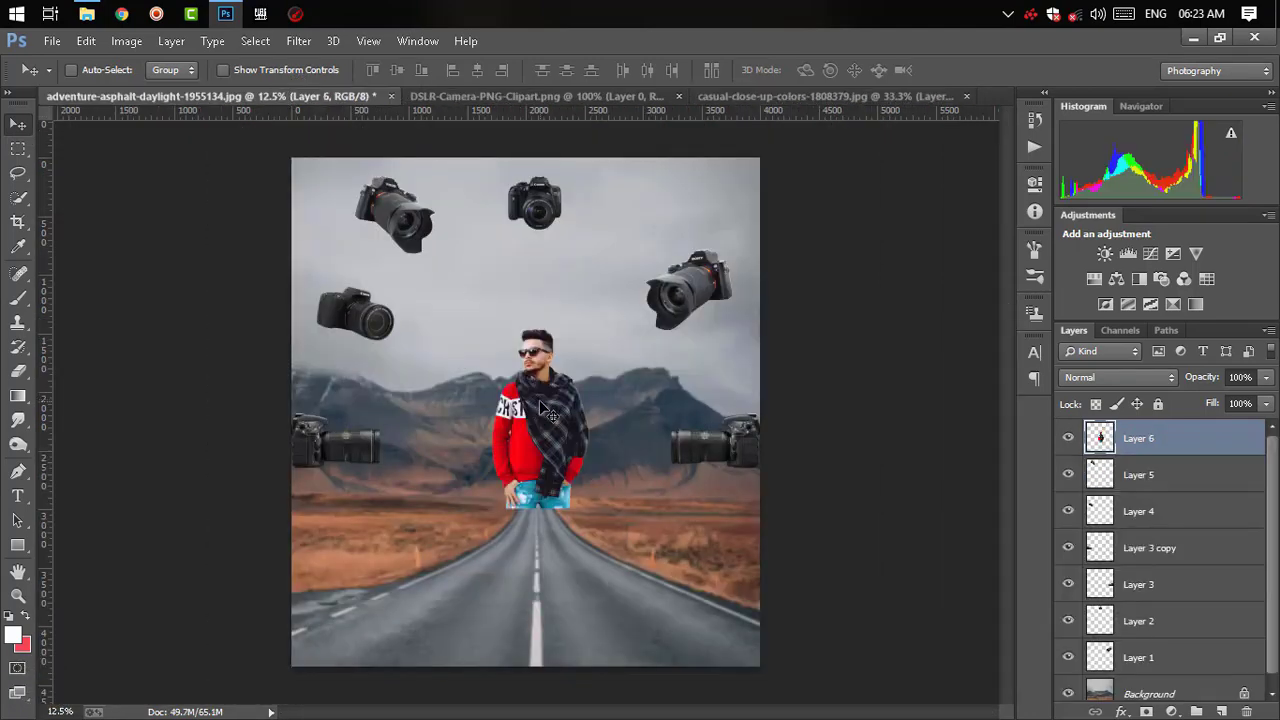
- Enlarge the man to about 181% and move him toward the bottom of the road scene
{"action": "key", "text": "ctrl+t"}
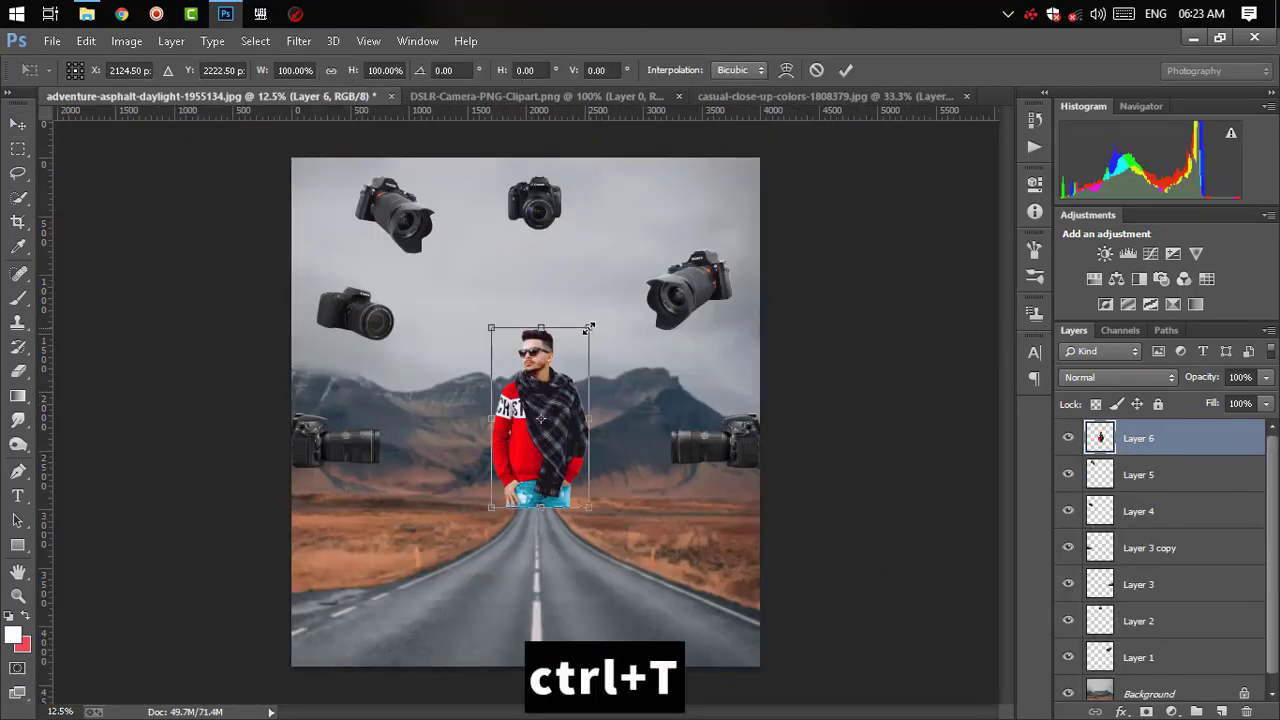
{"action": "left_click_drag", "start_coordinate": [589, 327], "coordinate": [630, 262]}
{"action": "left_click_drag", "start_coordinate": [532, 430], "coordinate": [537, 553]}
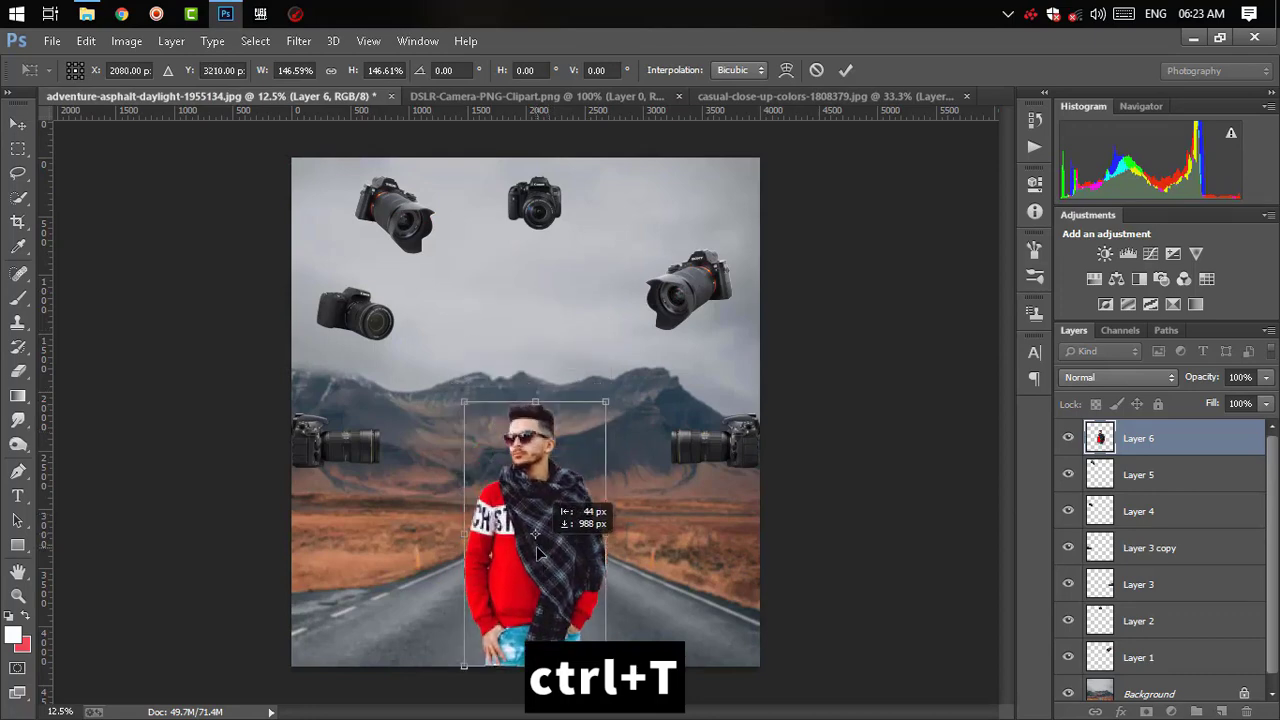
{"action": "left_click_drag", "start_coordinate": [605, 402], "coordinate": [620, 340]}
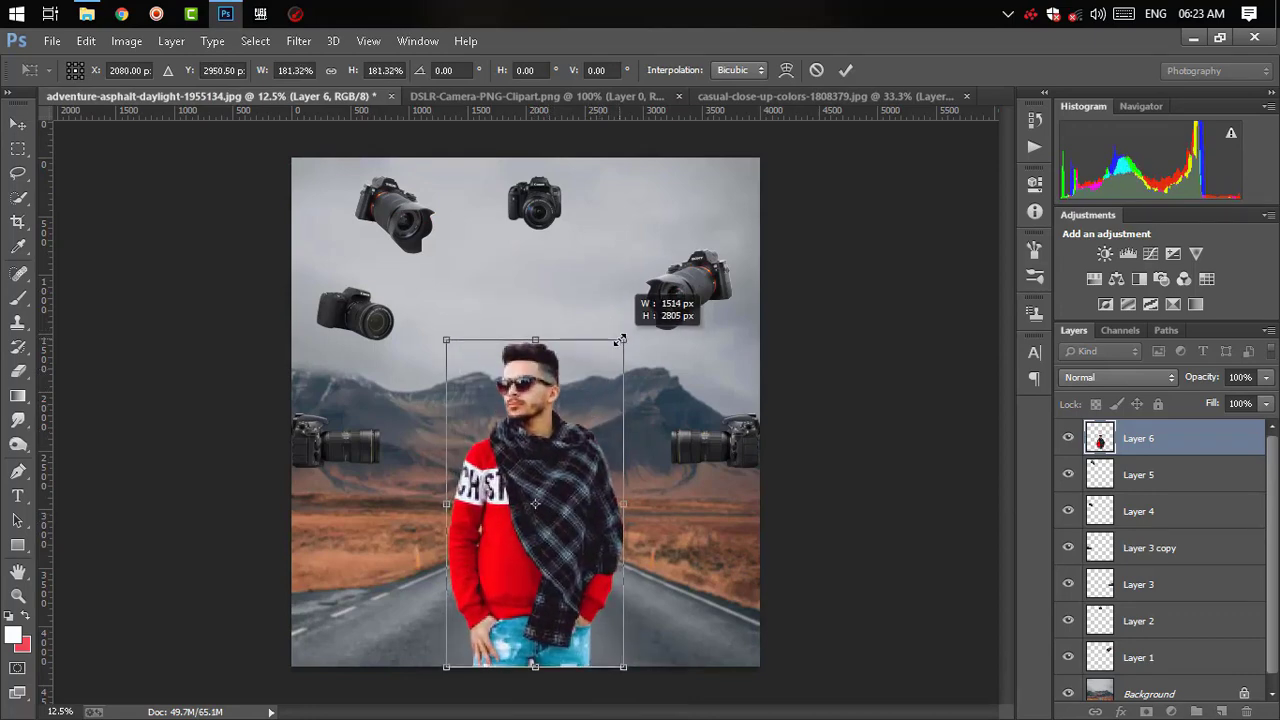
{"action": "mouse_move", "coordinate": [562, 574]}
{"action": "left_mouse_down"}
{"action": "mouse_move", "coordinate": [551, 566]}
{"action": "mouse_move", "coordinate": [565, 576]}
{"action": "left_mouse_up"}
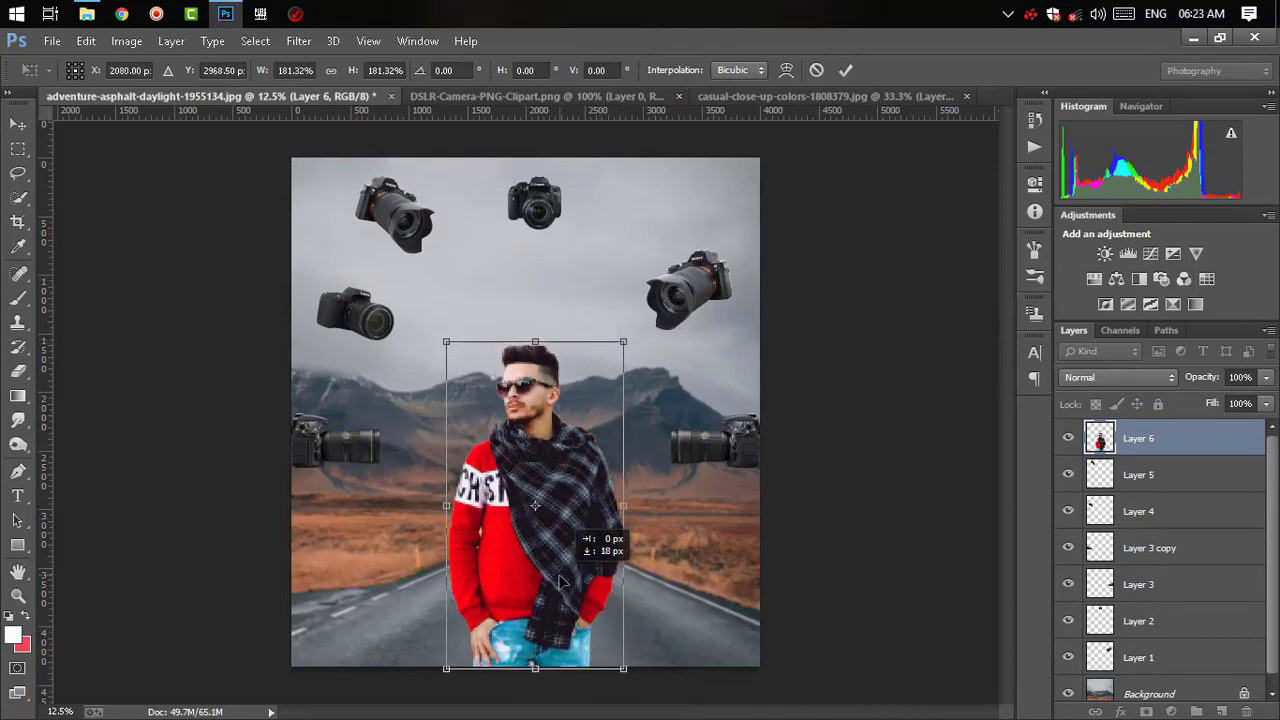
{"action": "key", "text": "Return"}
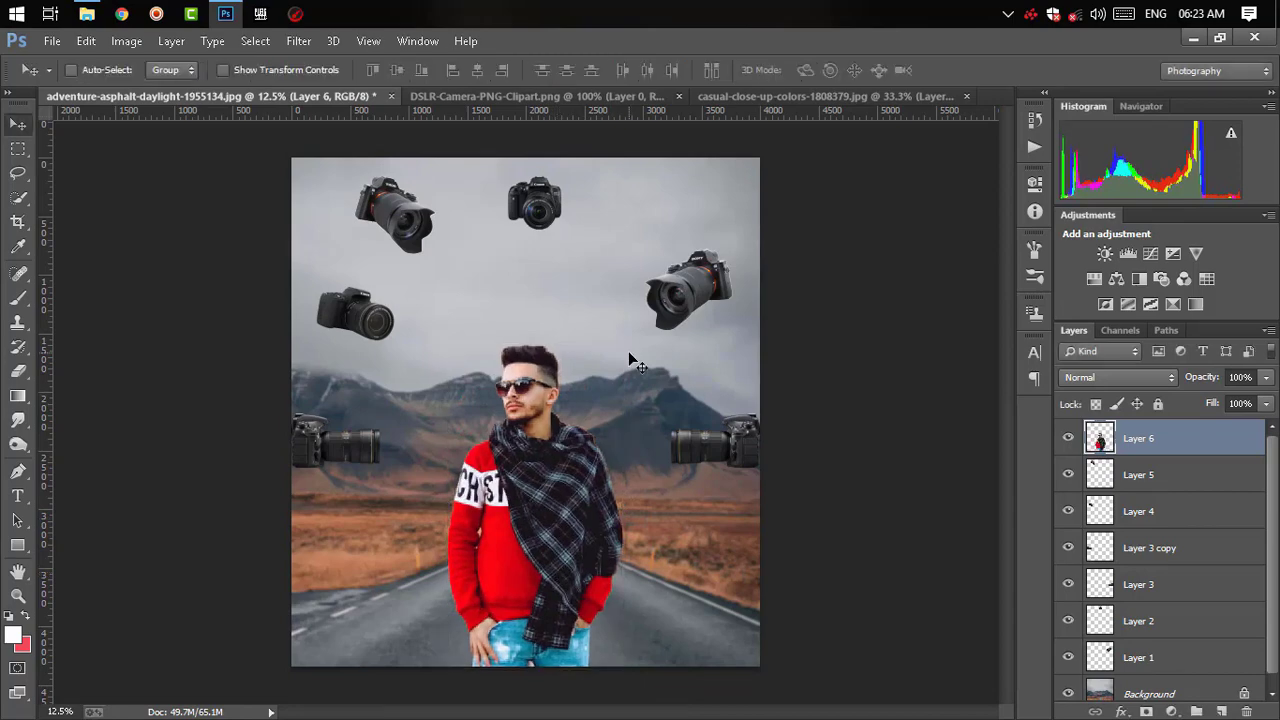
{"action": "key", "text": "ctrl+plus"}
{"action": "key", "text": "ctrl+minus"}
- Rescale the man to about 112% and centre him on the road
{"action": "key", "text": "ctrl+t"}
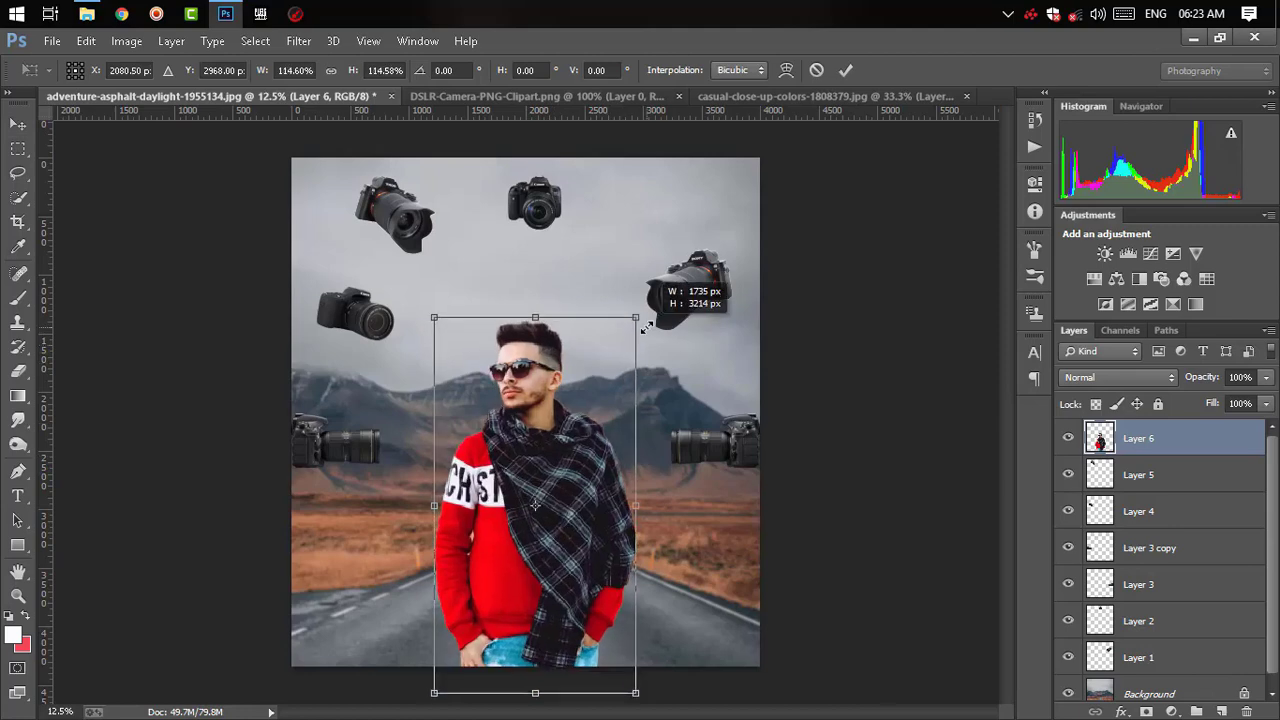
{"action": "left_click_drag", "start_coordinate": [621, 345], "coordinate": [634, 323]}
{"action": "left_click_drag", "start_coordinate": [577, 512], "coordinate": [573, 485]}
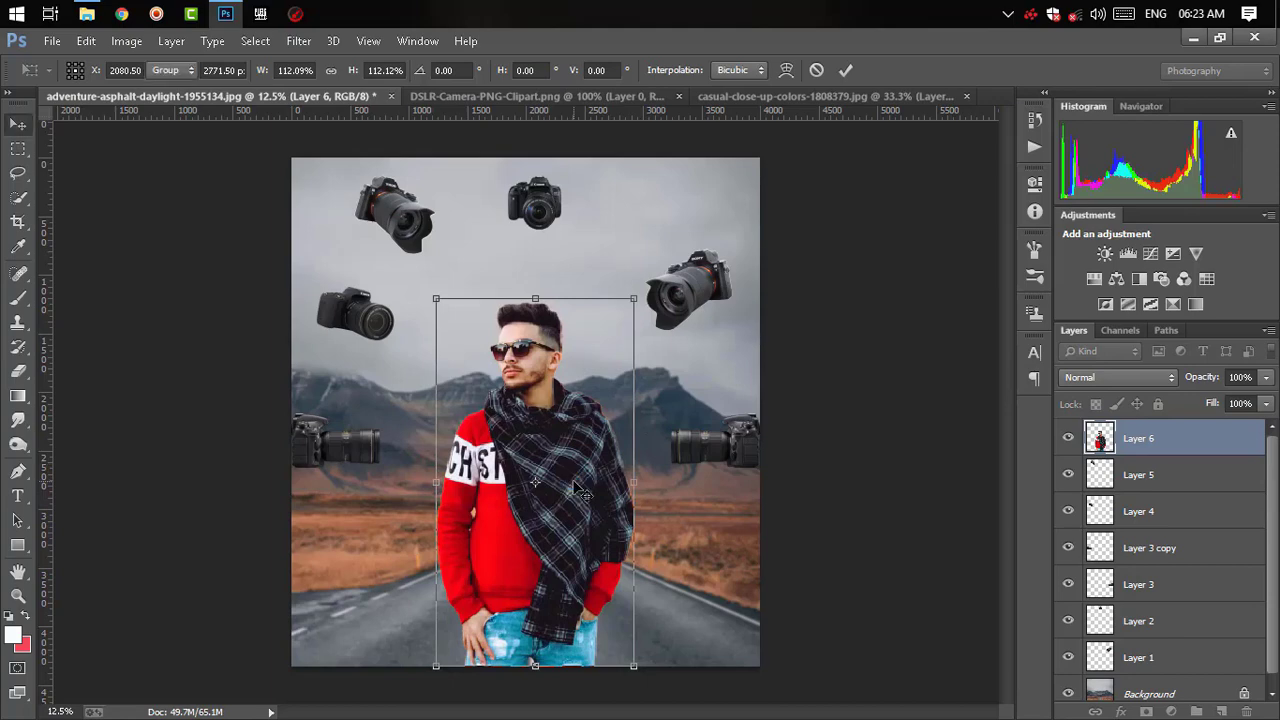
{"action": "key", "text": "Return"}
{"action": "key", "text": "ctrl+minus"}
{"action": "key", "text": "ctrl+plus"}
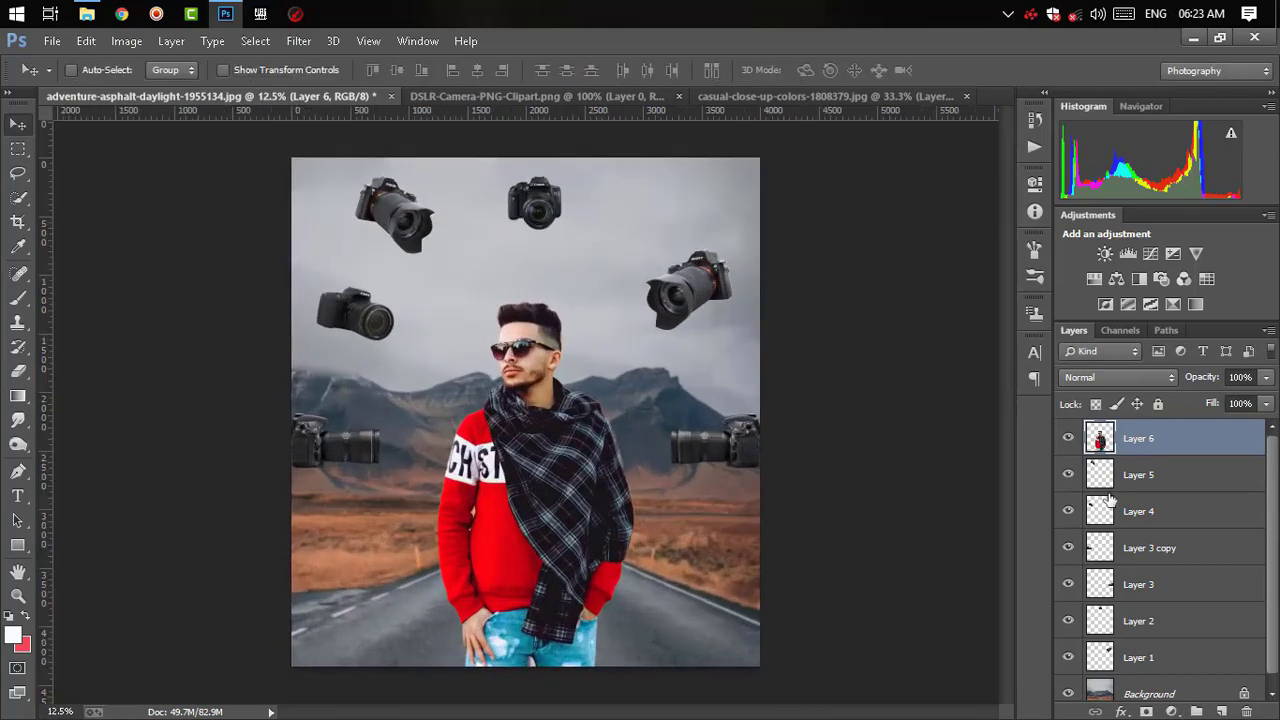
{"action": "key", "text": "ctrl+minus"}
- Hide the camera Layers 1–5 while keeping the mountain road background visible
{"action": "left_click_drag", "start_coordinate": [1068, 474], "coordinate": [1066, 678]}
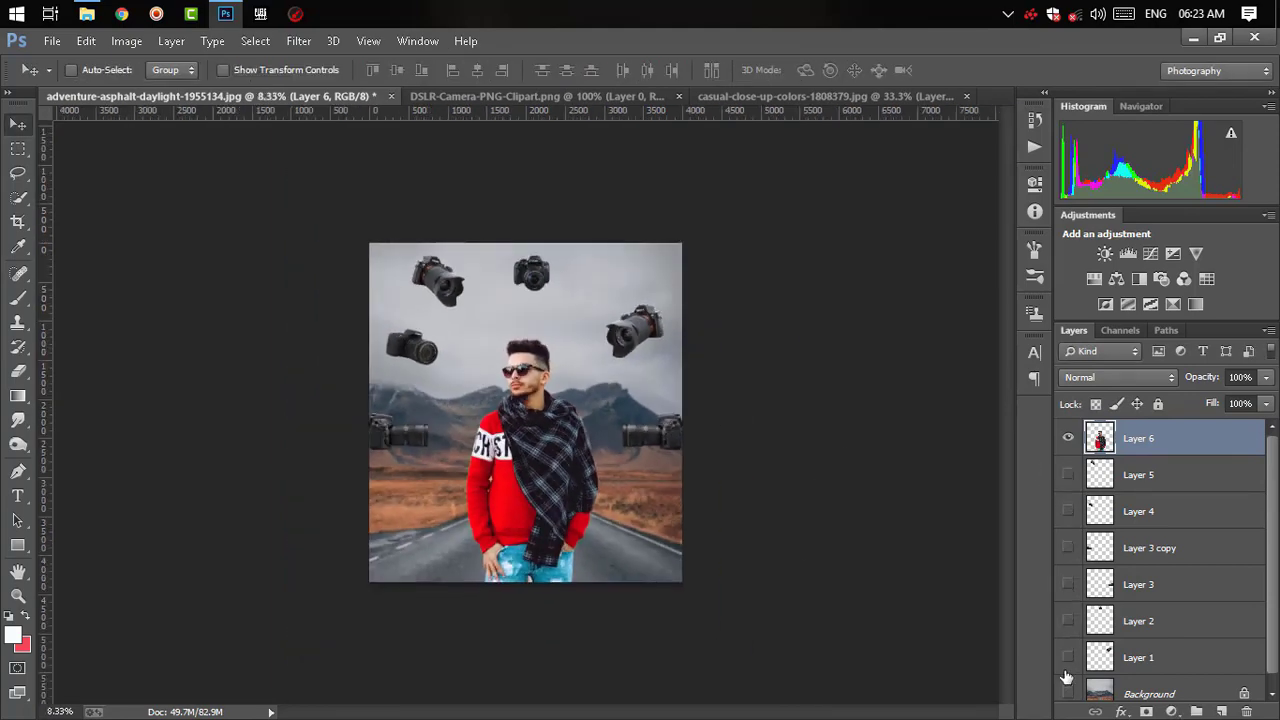
{"action": "left_click", "coordinate": [1068, 694]}
{"action": "key", "text": "ctrl+plus"}
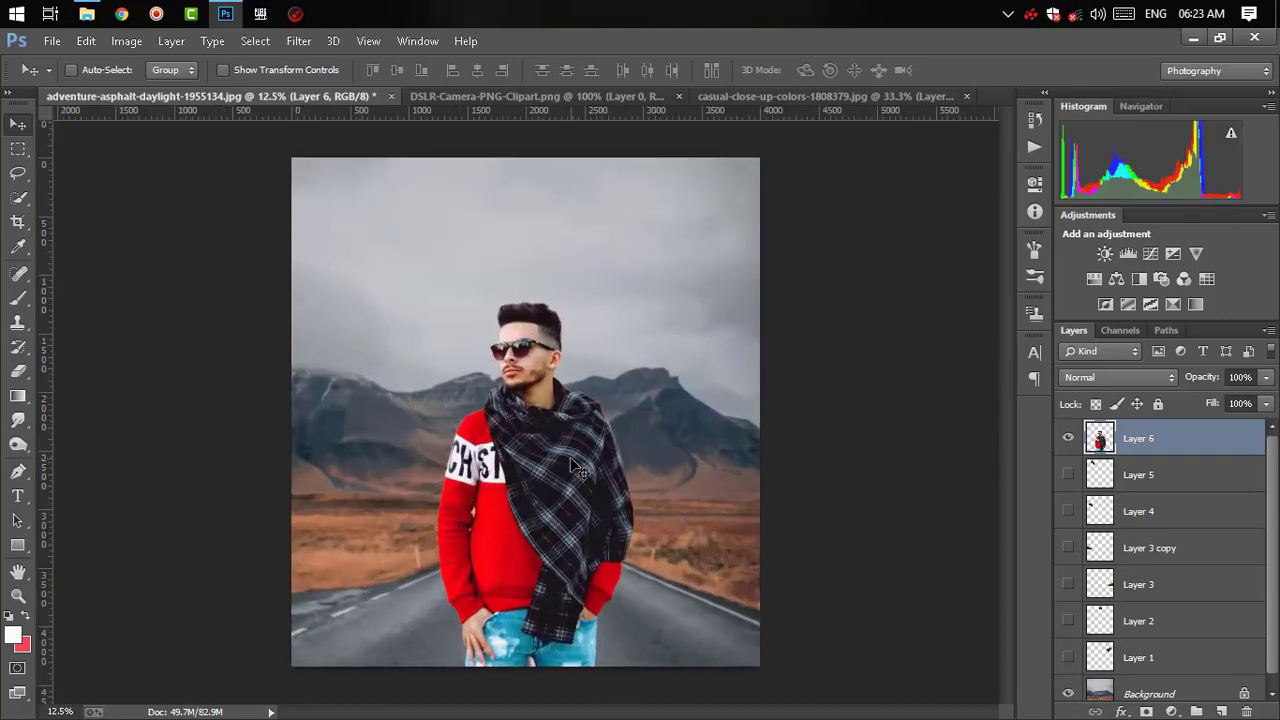
{"action": "key", "text": "ctrl+plus"}
{"action": "key", "text": "ctrl+minus"}
{"action": "key", "text": "ctrl+plus"}
{"action": "key", "text": "ctrl+minus"}
- Add a Brightness/Contrast adjustment clipped to Layer 6 with contrast -39
{"action": "left_click", "coordinate": [1172, 711]}
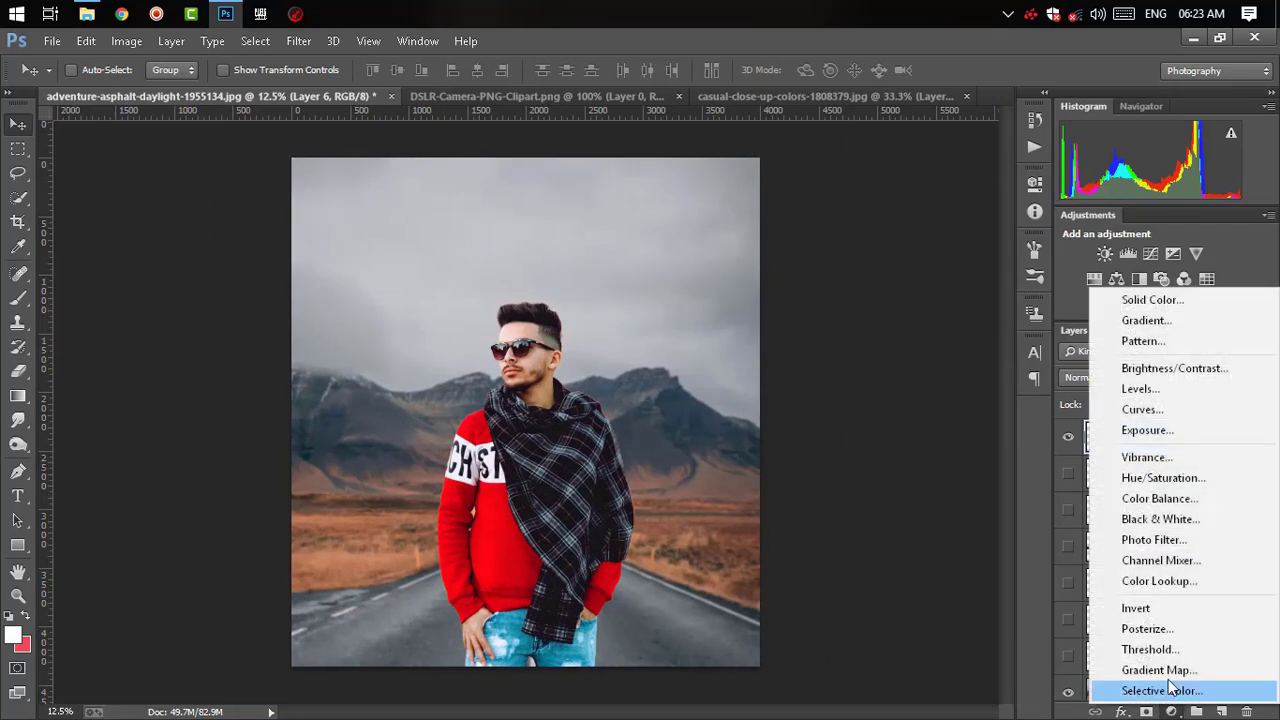
{"action": "left_click", "coordinate": [1143, 374]}
{"action": "mouse_move", "coordinate": [900, 314]}
{"action": "left_mouse_down"}
{"action": "mouse_move", "coordinate": [862, 307]}
{"action": "mouse_move", "coordinate": [883, 310]}
{"action": "left_mouse_up"}
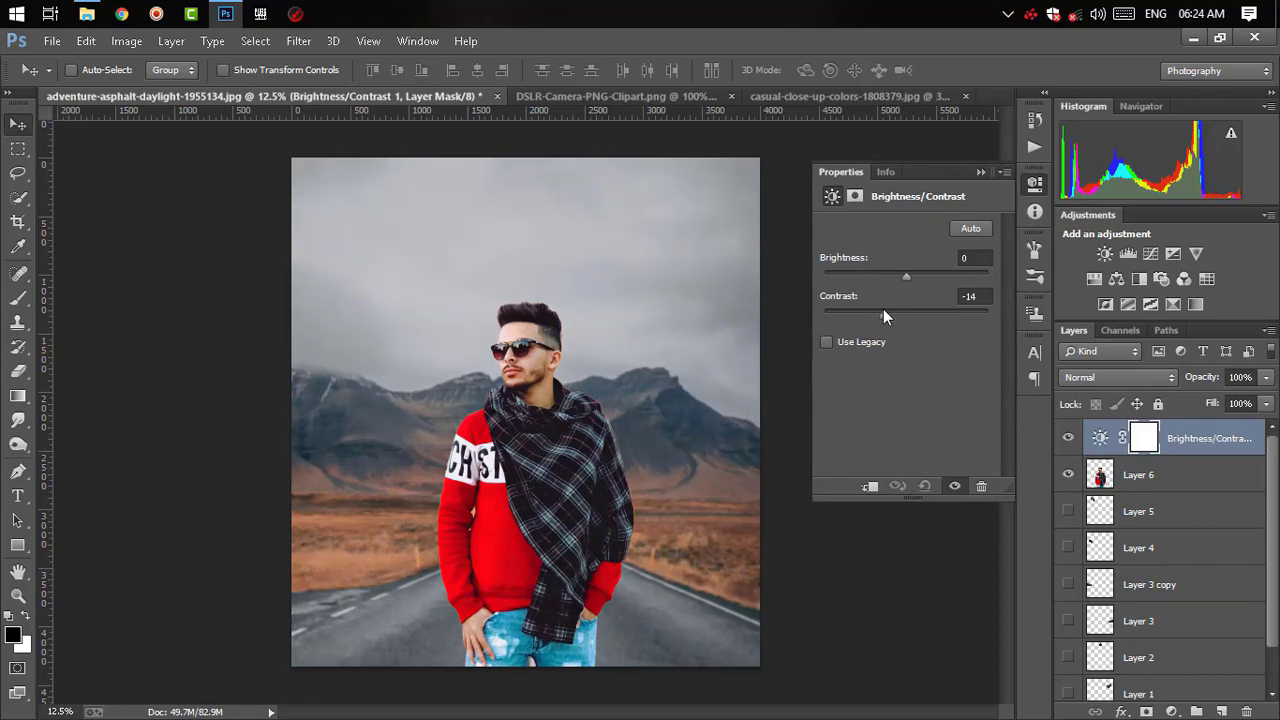
{"action": "left_click", "coordinate": [868, 487]}
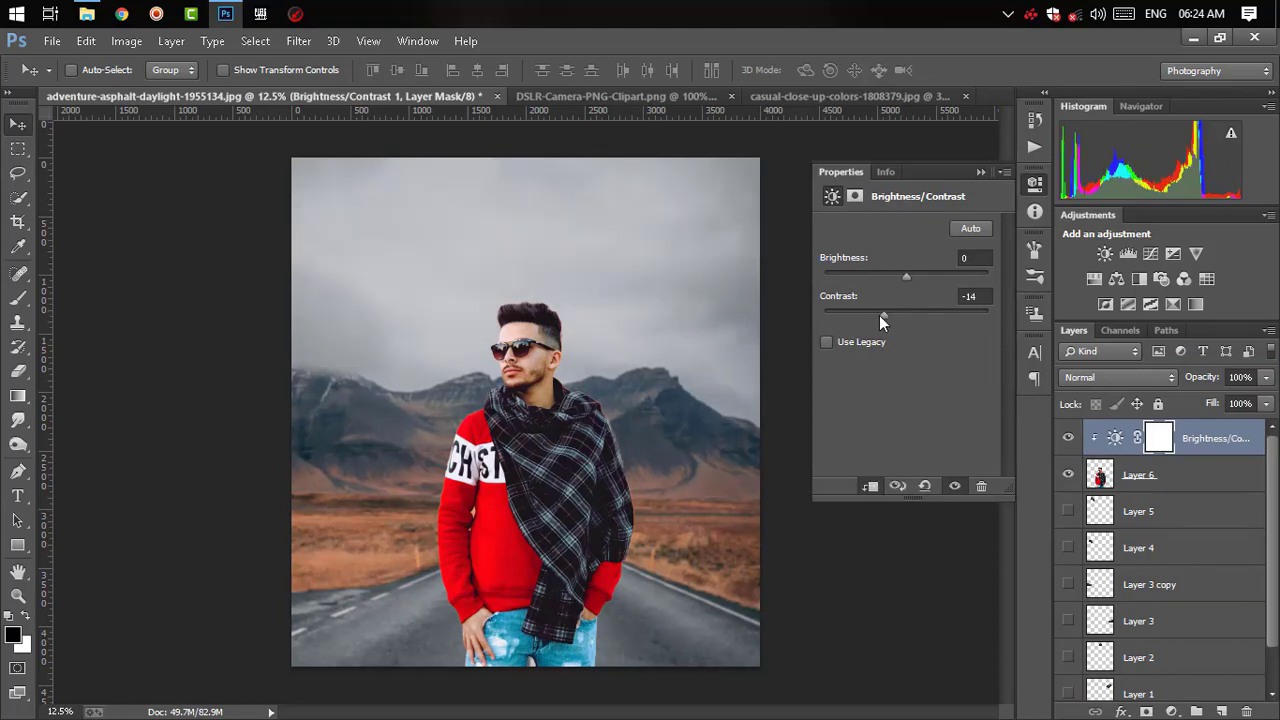
{"action": "left_click_drag", "start_coordinate": [880, 318], "coordinate": [826, 318]}
{"action": "left_click_drag", "start_coordinate": [818, 326], "coordinate": [842, 327]}
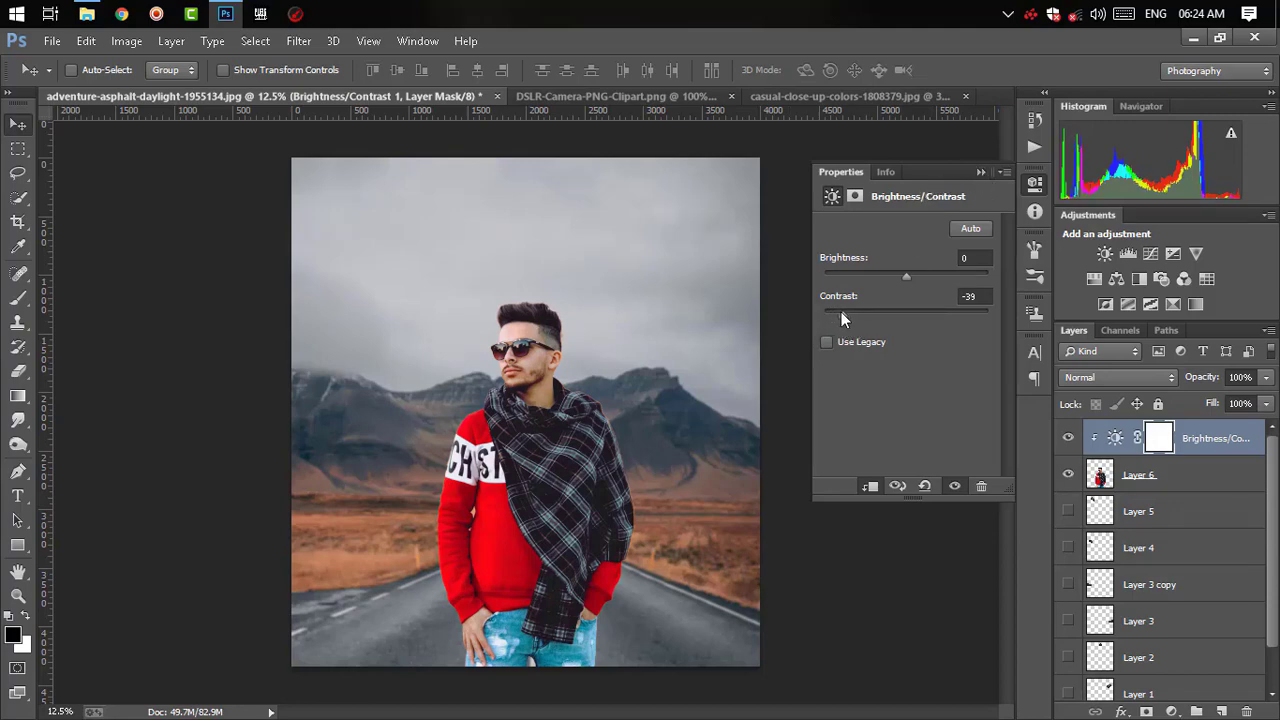
{"action": "left_click", "coordinate": [981, 171]}
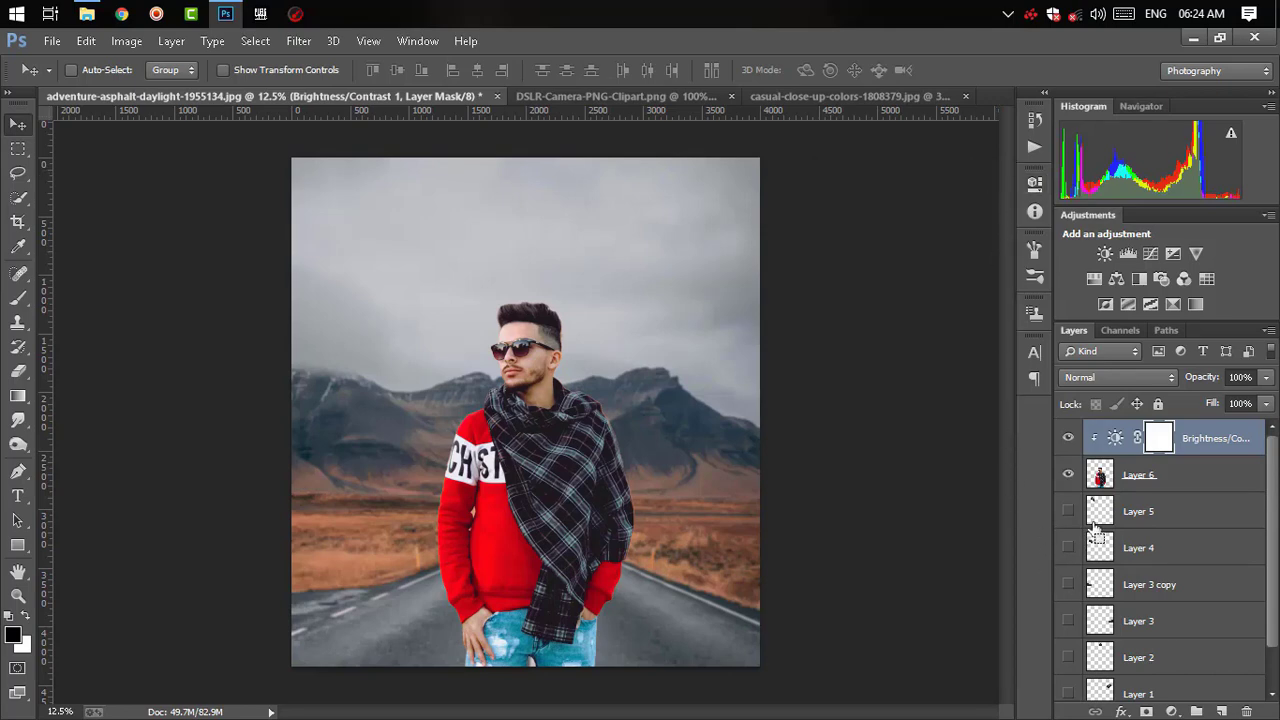
{"action": "key", "text": "ctrl+minus"}
{"action": "key", "text": "ctrl+plus"}
{"action": "key", "text": "ctrl+plus"}
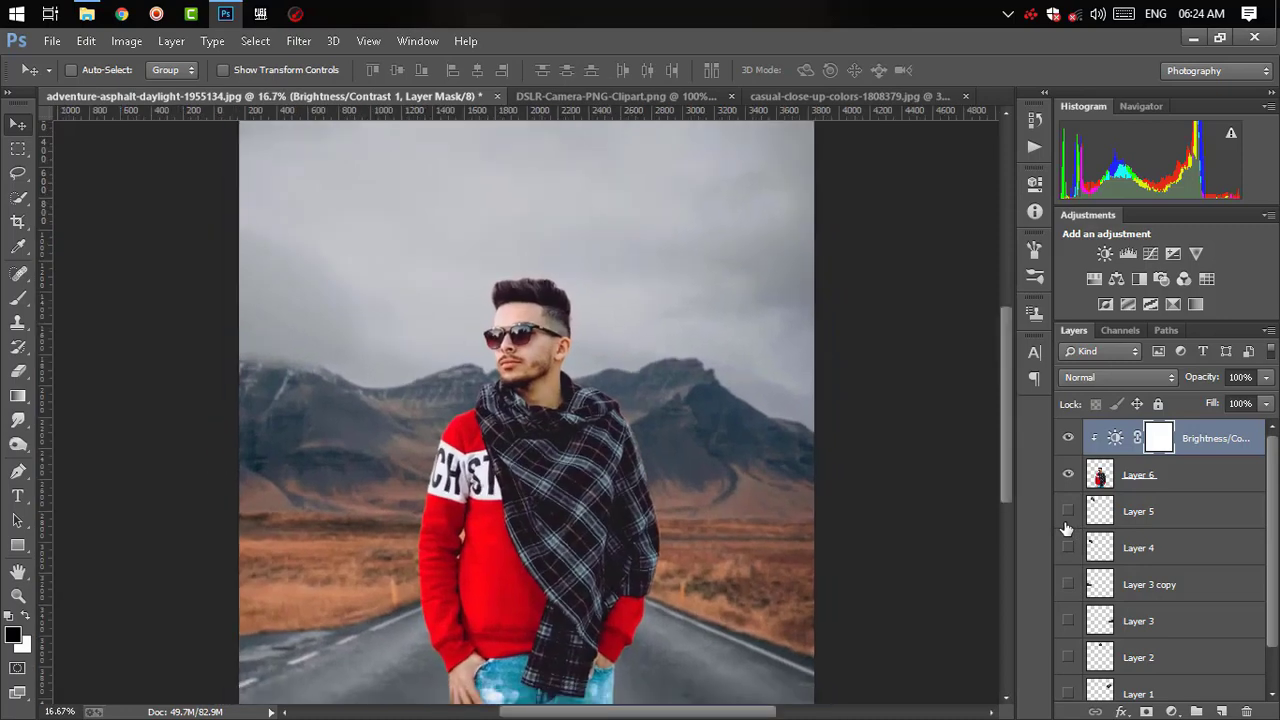
{"action": "key", "text": "ctrl+minus"}
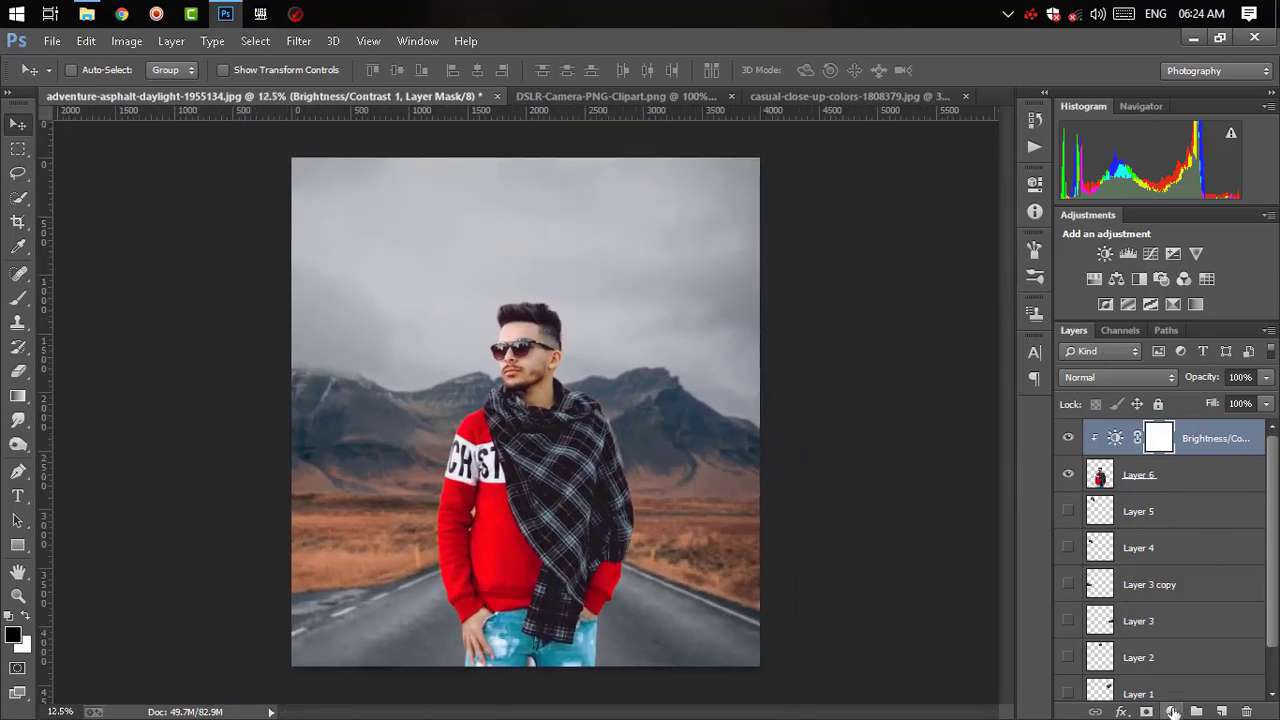
- Add a Hue/Saturation adjustment for the man with saturation at -21, then close its properties
{"action": "left_click", "coordinate": [1173, 711]}
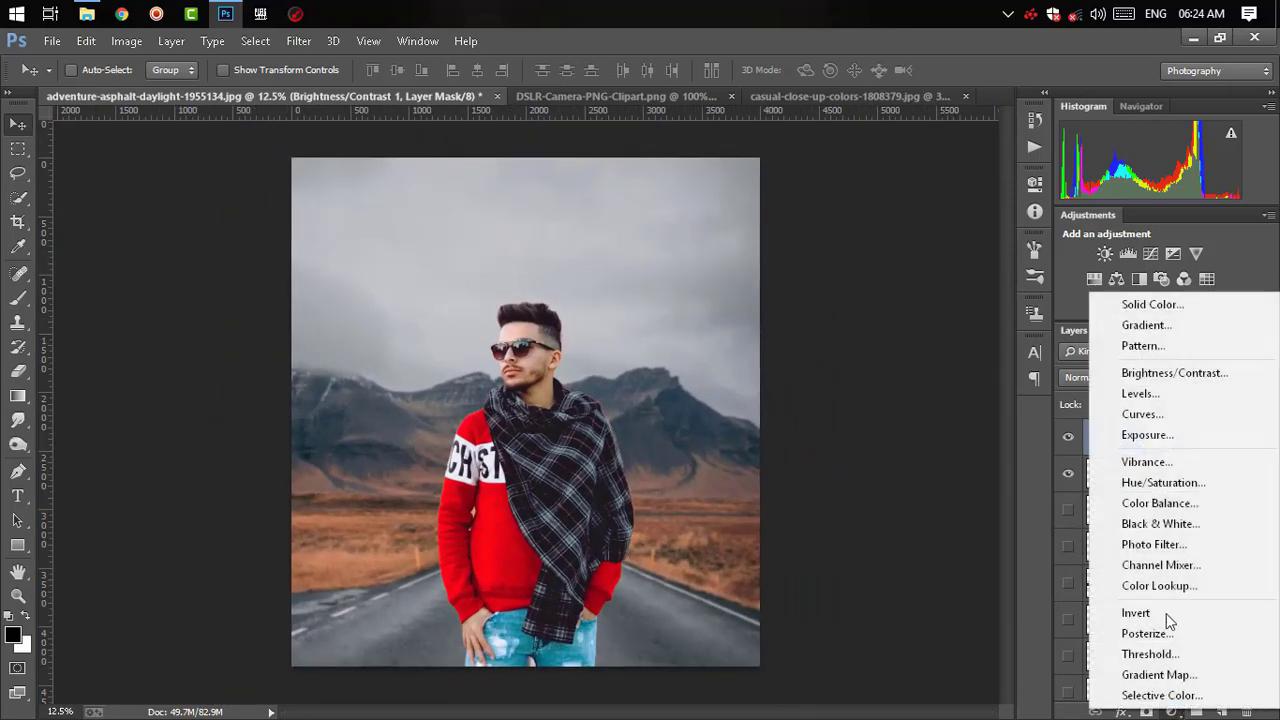
{"action": "left_click", "coordinate": [1155, 482]}
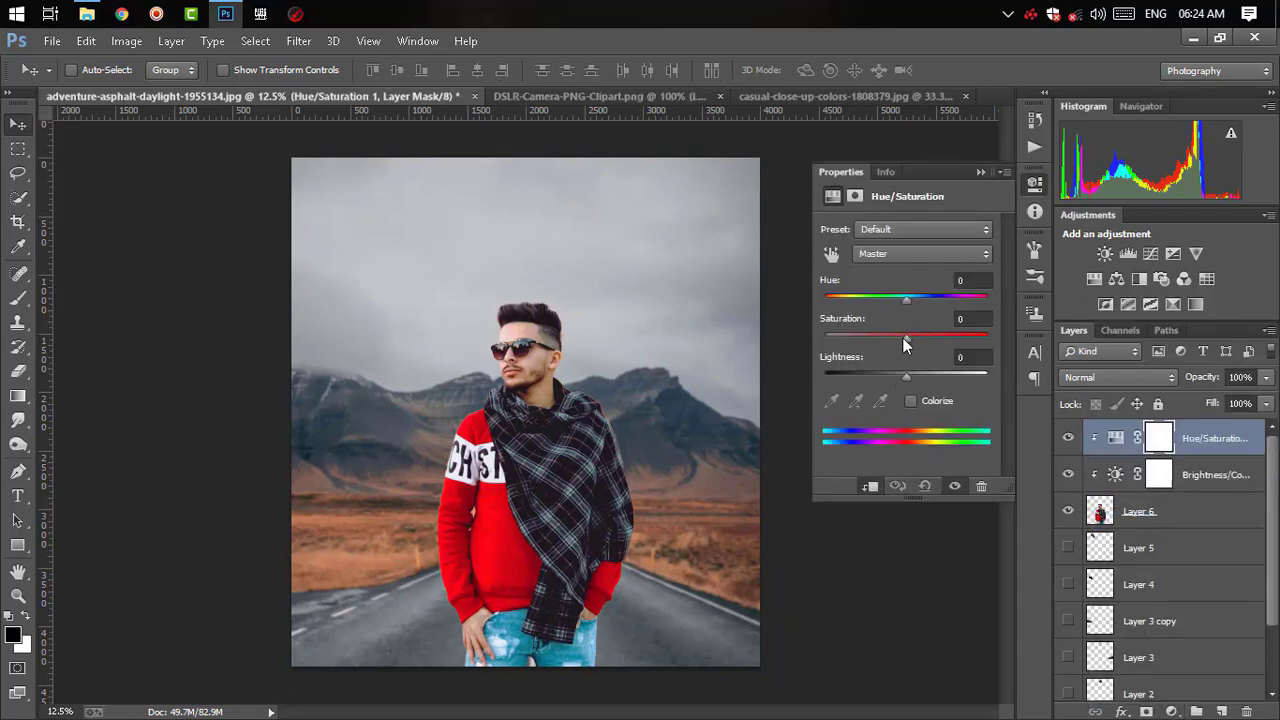
{"action": "left_click_drag", "start_coordinate": [905, 337], "coordinate": [895, 338]}
{"action": "left_click", "coordinate": [980, 172]}
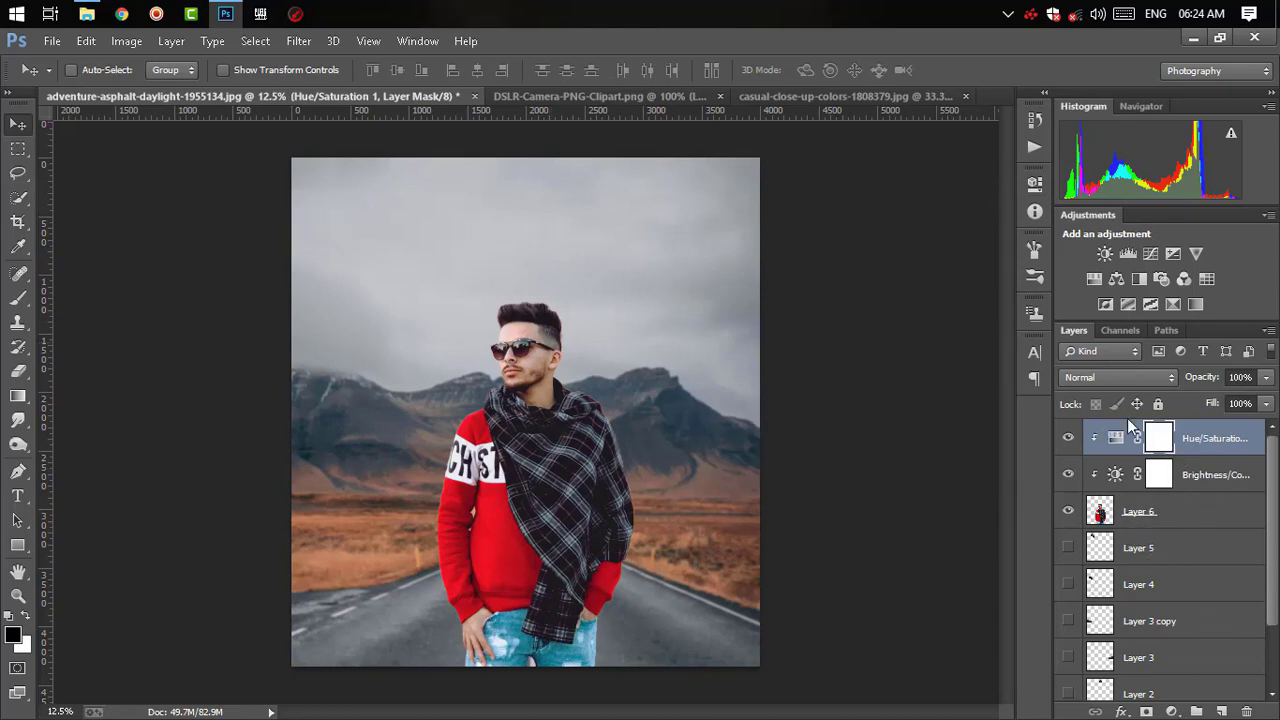
{"action": "scroll", "coordinate": [518, 432], "scroll_direction": "up", "scroll_amount": 1}
{"action": "scroll", "coordinate": [518, 432], "scroll_direction": "up", "scroll_amount": 1}
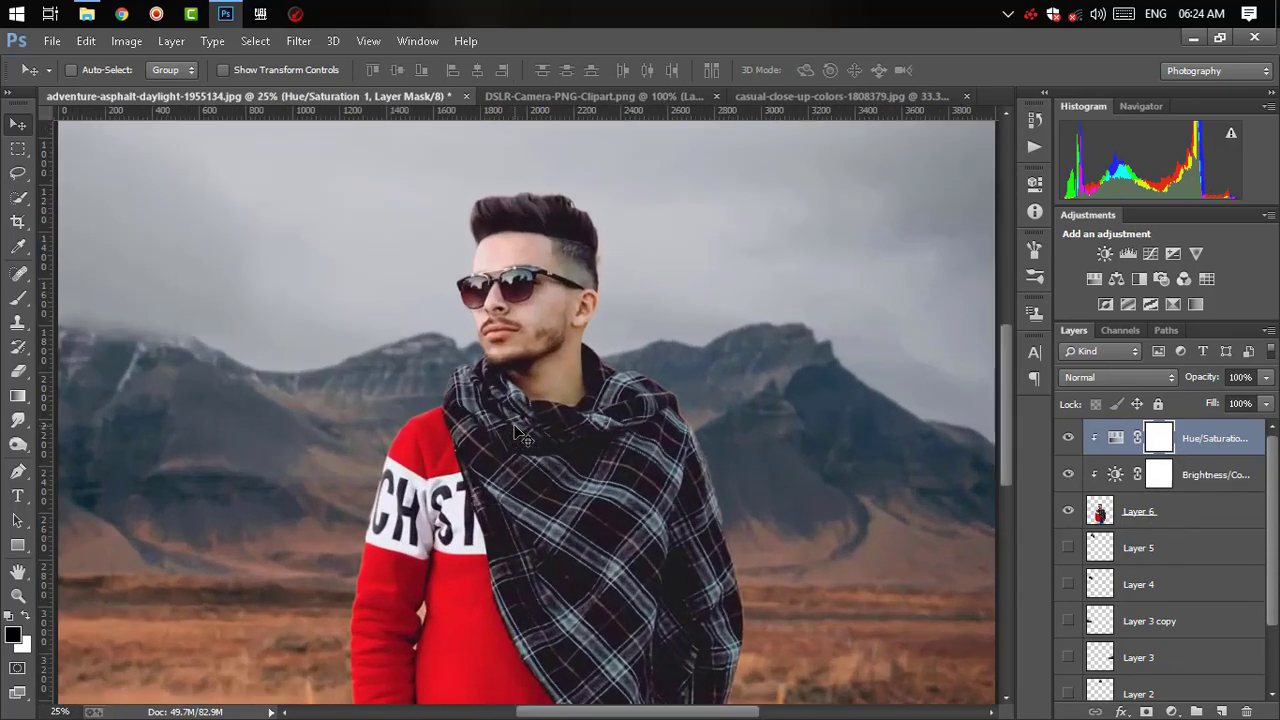
{"action": "scroll", "coordinate": [518, 432], "scroll_direction": "up", "scroll_amount": 1}
{"action": "scroll", "coordinate": [518, 432], "scroll_direction": "down", "scroll_amount": 1}
{"action": "scroll", "coordinate": [518, 432], "scroll_direction": "down", "scroll_amount": 1}
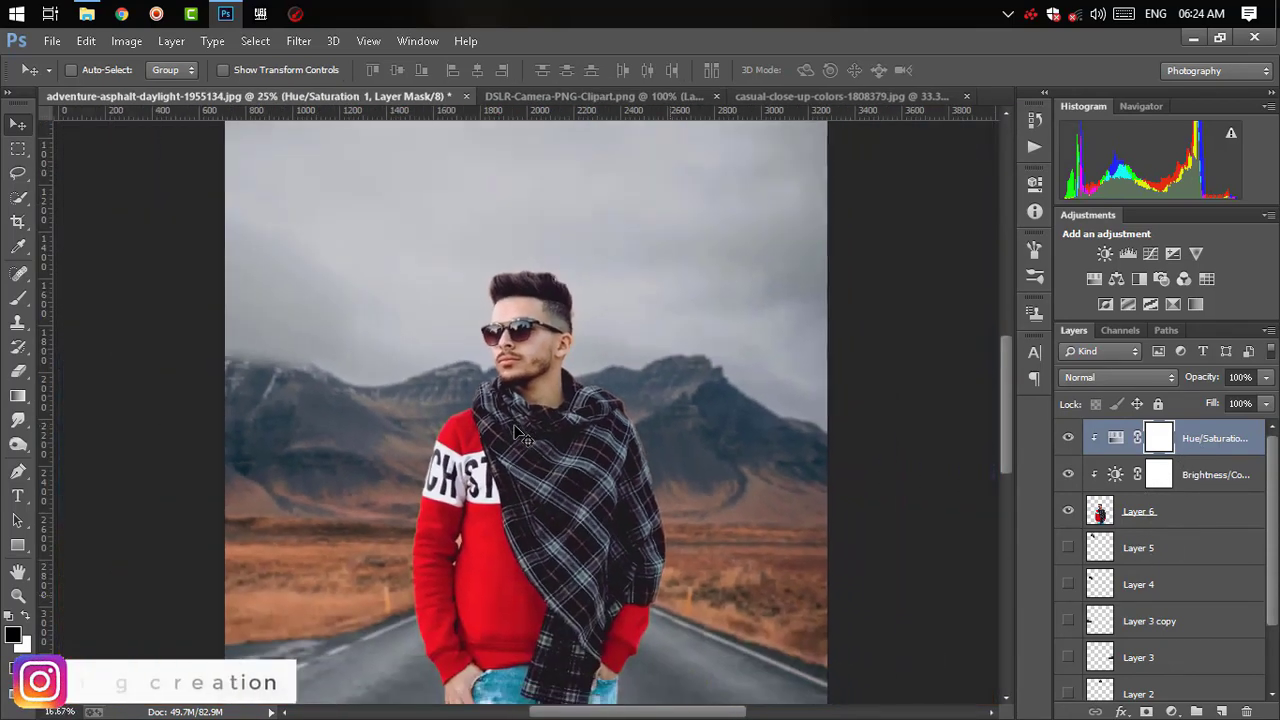
{"action": "scroll", "coordinate": [530, 480], "scroll_direction": "down", "scroll_amount": 2}
{"action": "scroll", "coordinate": [550, 548], "scroll_direction": "up", "scroll_amount": 1}
{"action": "scroll", "coordinate": [547, 546], "scroll_direction": "up", "scroll_amount": 1}
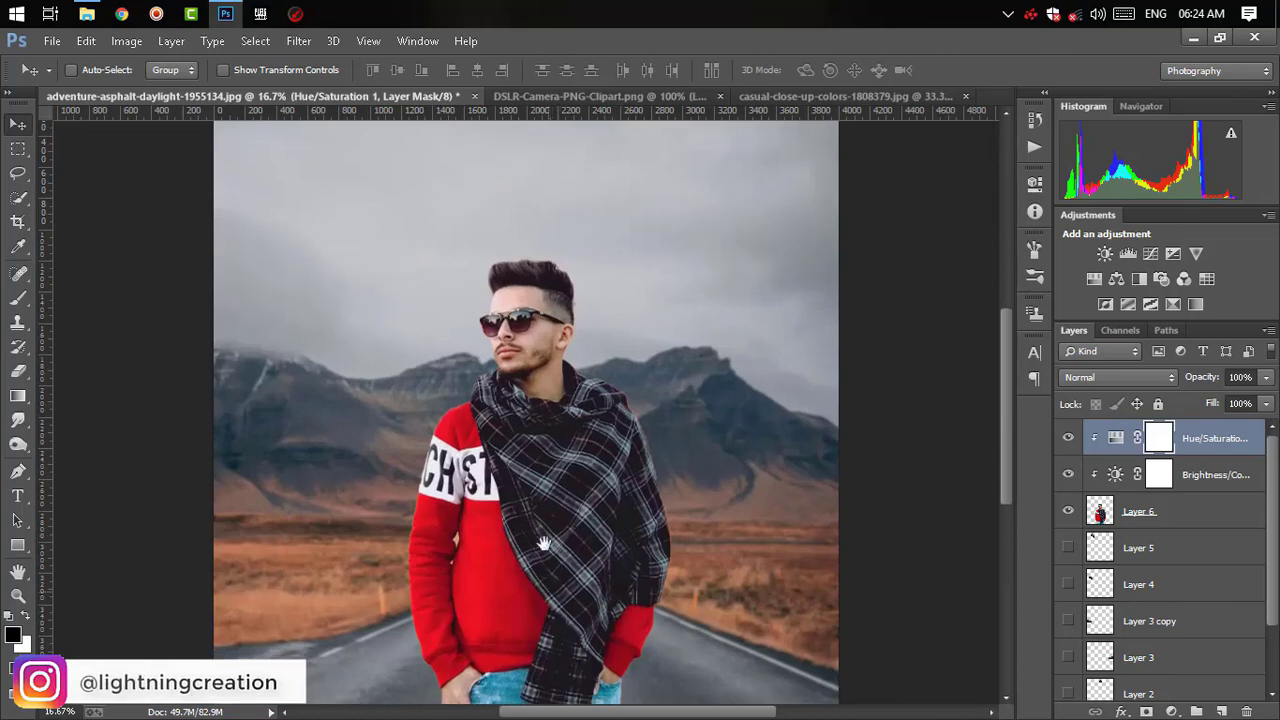
- Select the Brightness/Contrast adjustment, Layer 6 and the Background layer together
{"action": "scroll", "coordinate": [541, 441], "scroll_direction": "down", "scroll_amount": 1}
{"action": "scroll", "coordinate": [541, 441], "scroll_direction": "down", "scroll_amount": 1}
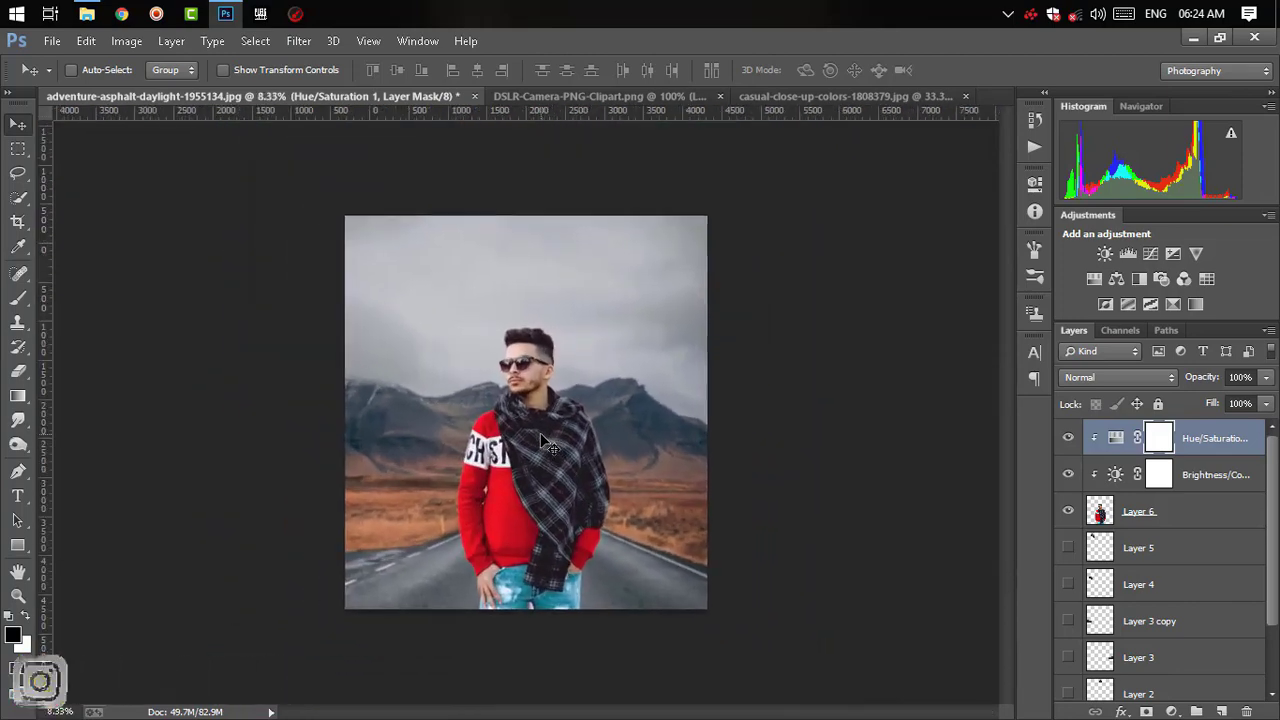
{"action": "scroll", "coordinate": [541, 441], "scroll_direction": "up", "scroll_amount": 1}
{"action": "scroll", "coordinate": [541, 441], "scroll_direction": "down", "scroll_amount": 2}
{"action": "scroll", "coordinate": [541, 441], "scroll_direction": "up", "scroll_amount": 2}
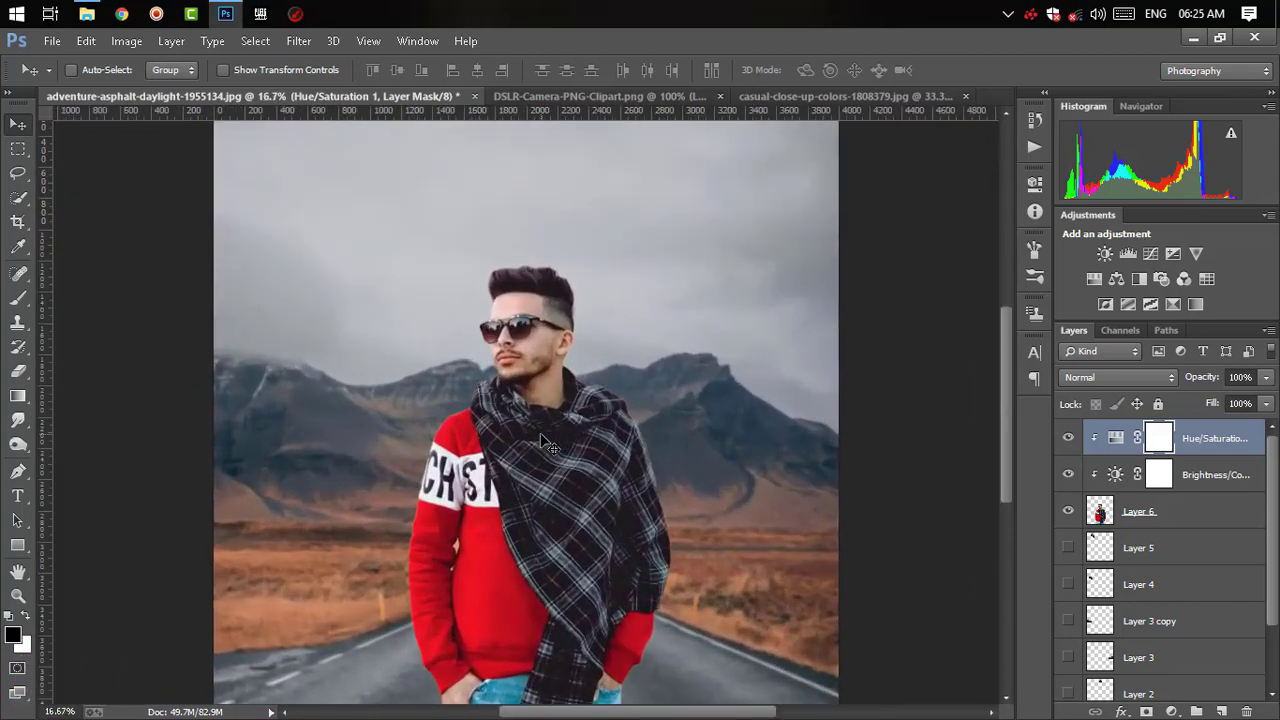
{"action": "scroll", "coordinate": [541, 441], "scroll_direction": "down", "scroll_amount": 1}
{"action": "scroll", "coordinate": [541, 441], "scroll_direction": "down", "scroll_amount": 1}
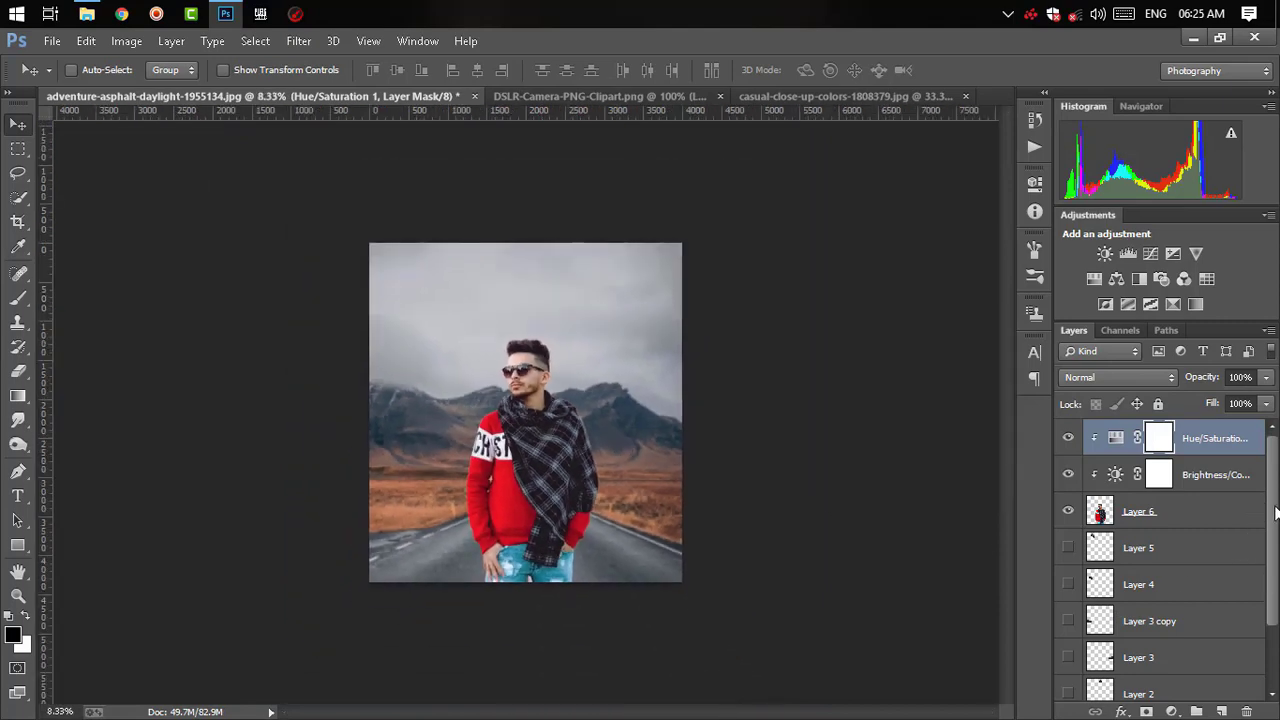
{"action": "scroll", "coordinate": [1265, 560], "scroll_direction": "down", "scroll_amount": 2}
{"action": "scroll", "coordinate": [1260, 620], "scroll_direction": "up", "scroll_amount": 1}
{"action": "scroll", "coordinate": [1256, 667], "scroll_direction": "down", "scroll_amount": 1}
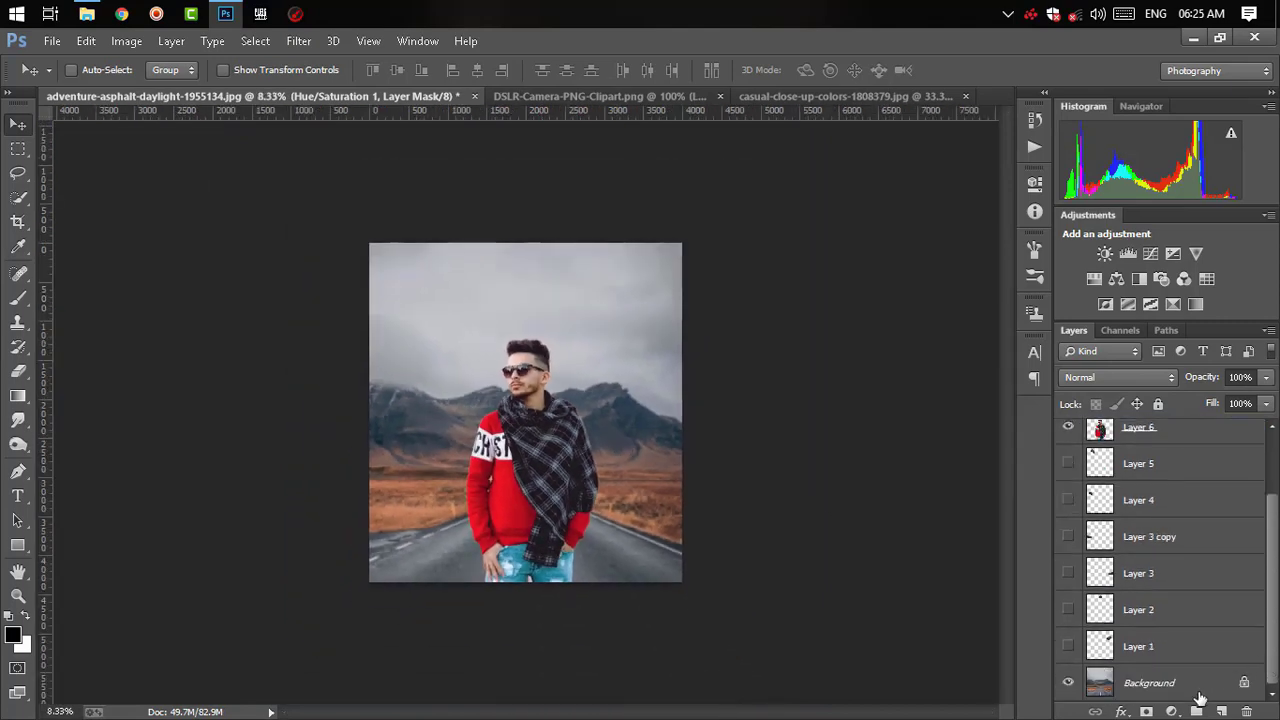
{"action": "scroll", "coordinate": [1200, 697], "scroll_direction": "up", "scroll_amount": 2}
{"action": "left_click", "coordinate": [1226, 476], "text": "ctrl"}
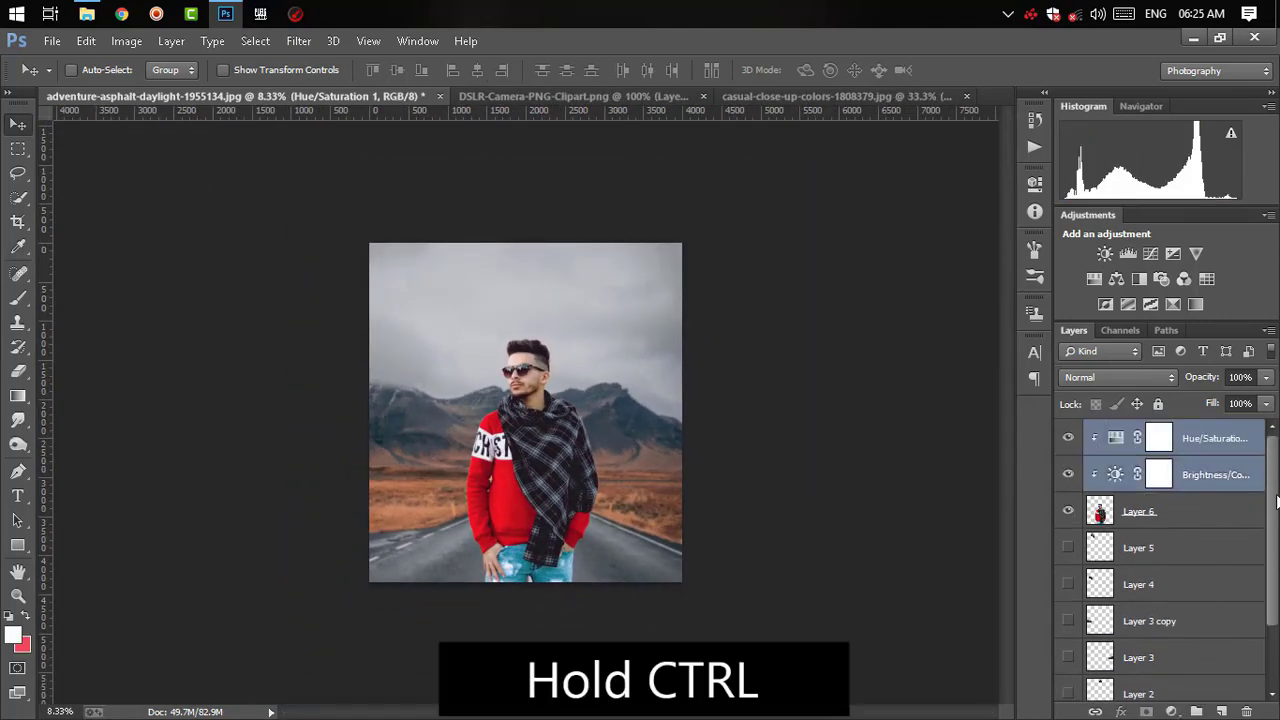
{"action": "left_click", "coordinate": [1245, 513], "text": "ctrl"}
{"action": "mouse_move", "coordinate": [1276, 543]}
{"action": "left_mouse_down"}
{"action": "mouse_move", "coordinate": [1274, 683]}
{"action": "mouse_move", "coordinate": [1276, 537]}
{"action": "left_mouse_up"}
{"action": "left_click", "coordinate": [1266, 684], "text": "ctrl"}
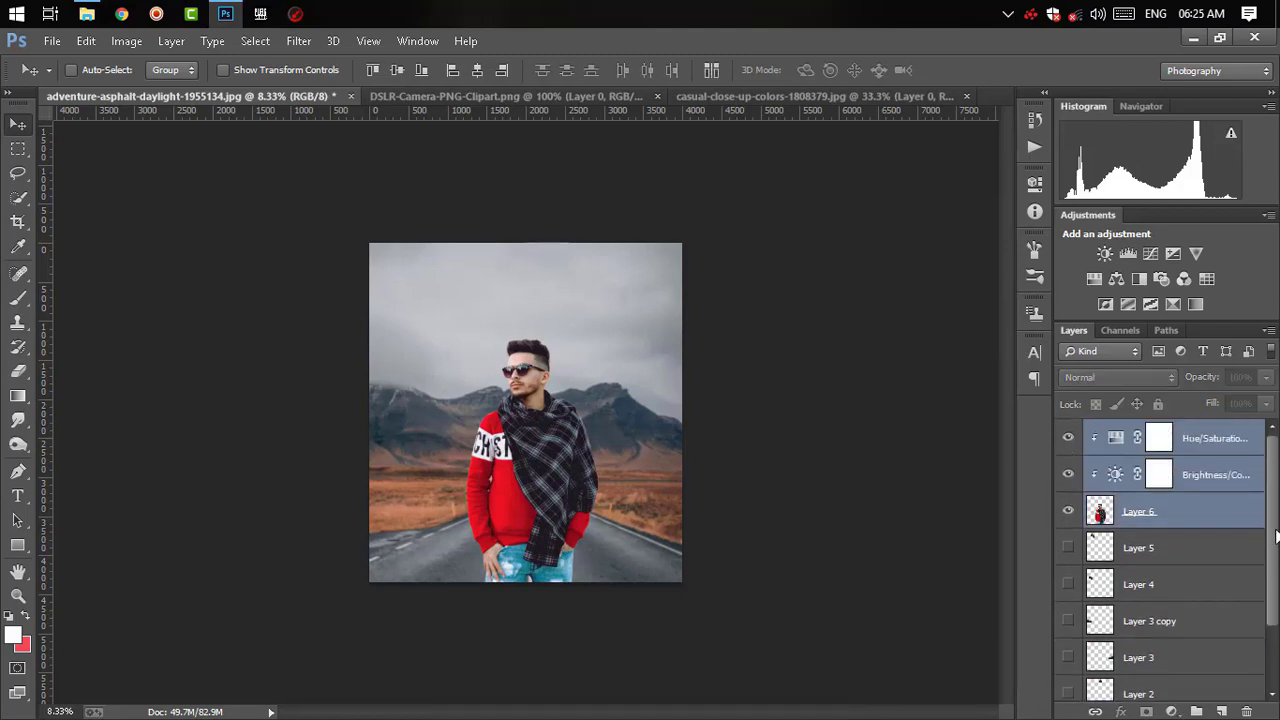
- Stamp the visible layers into a new merged Layer 7 with Ctrl+Shift+Alt+E
{"action": "key", "text": "ctrl+shift+alt+e"}
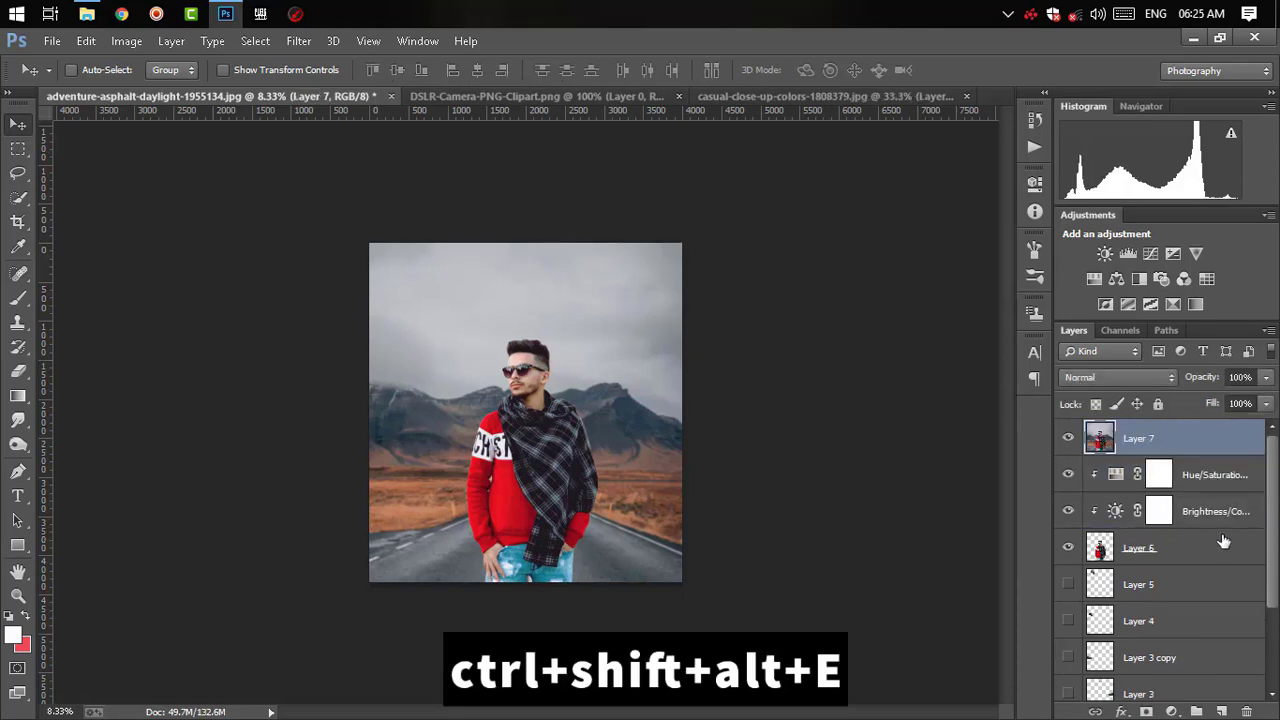
{"action": "mouse_move", "coordinate": [1274, 533]}
{"action": "left_mouse_down"}
{"action": "mouse_move", "coordinate": [1276, 650]}
{"action": "mouse_move", "coordinate": [1272, 495]}
{"action": "left_mouse_up"}
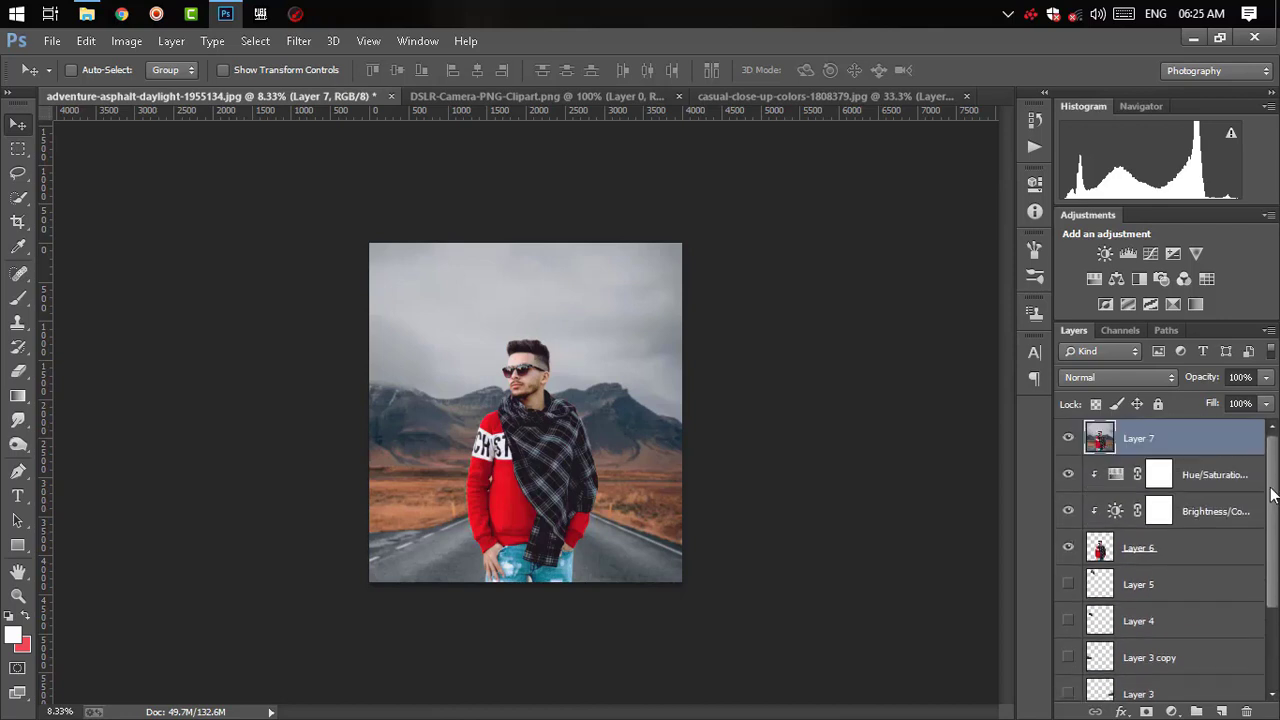
{"action": "key", "text": "ctrl+plus"}
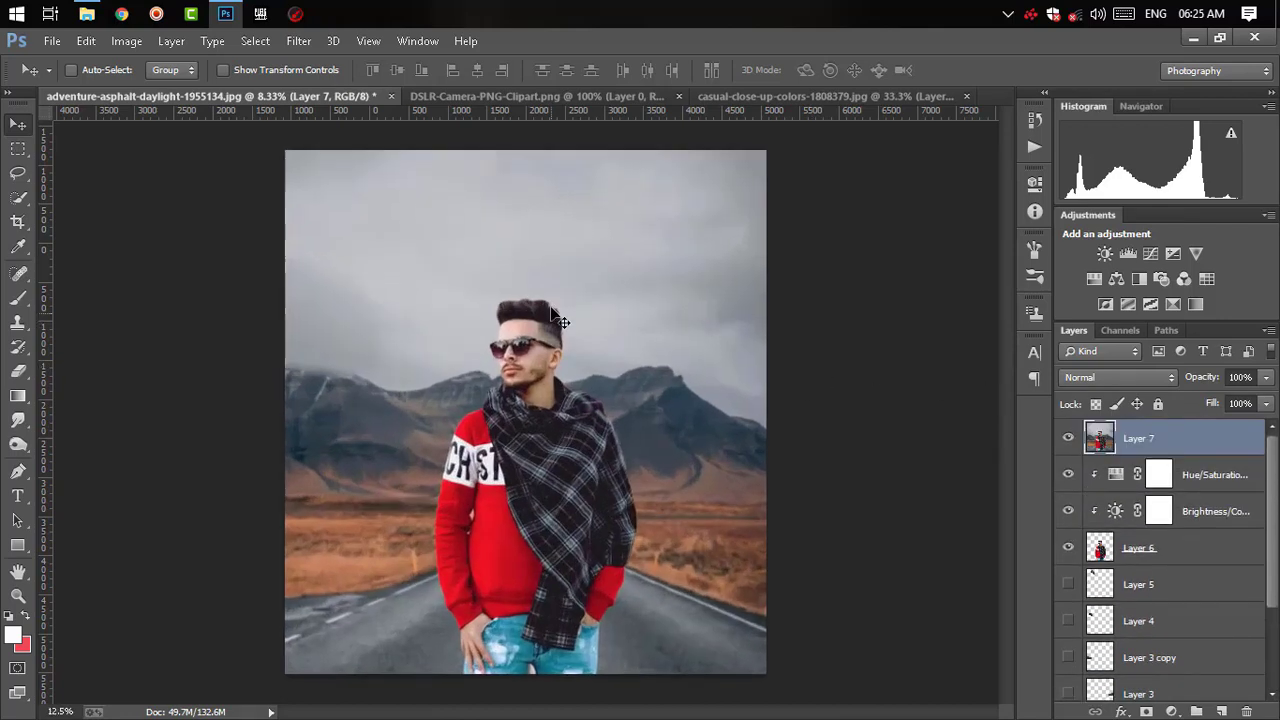
{"action": "key", "text": "ctrl+plus"}
{"action": "key", "text": "ctrl+minus"}
{"action": "key", "text": "ctrl+minus"}
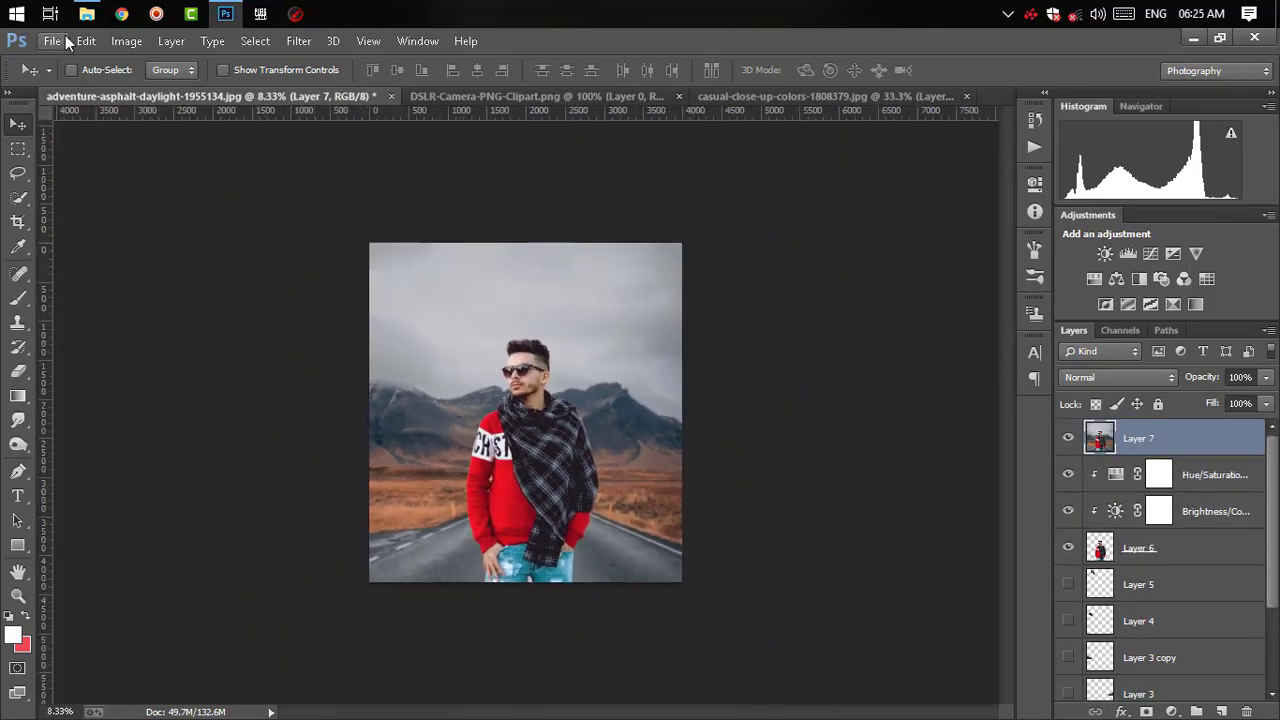
- Open SeekPng.com_camera-png_147438.png from the Downloads folder
{"action": "left_click", "coordinate": [65, 40]}
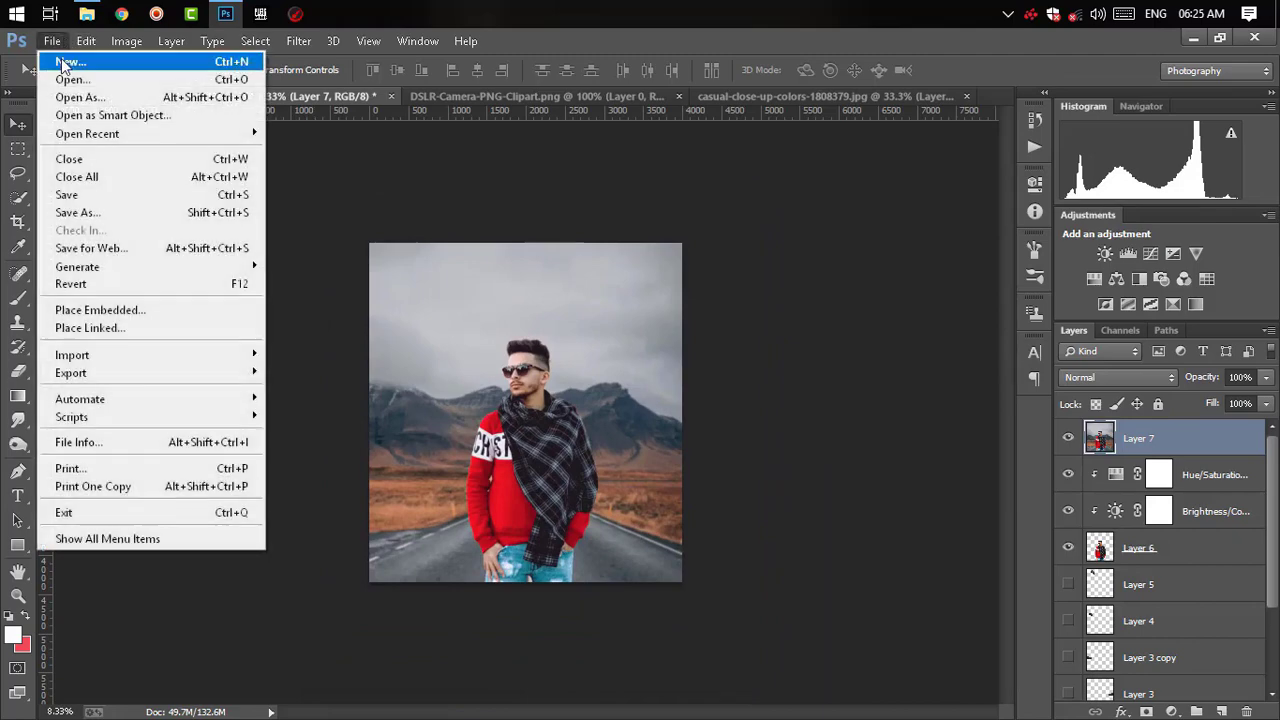
{"action": "left_click", "coordinate": [65, 78]}
{"action": "scroll", "coordinate": [698, 399], "scroll_direction": "down", "scroll_amount": 3}
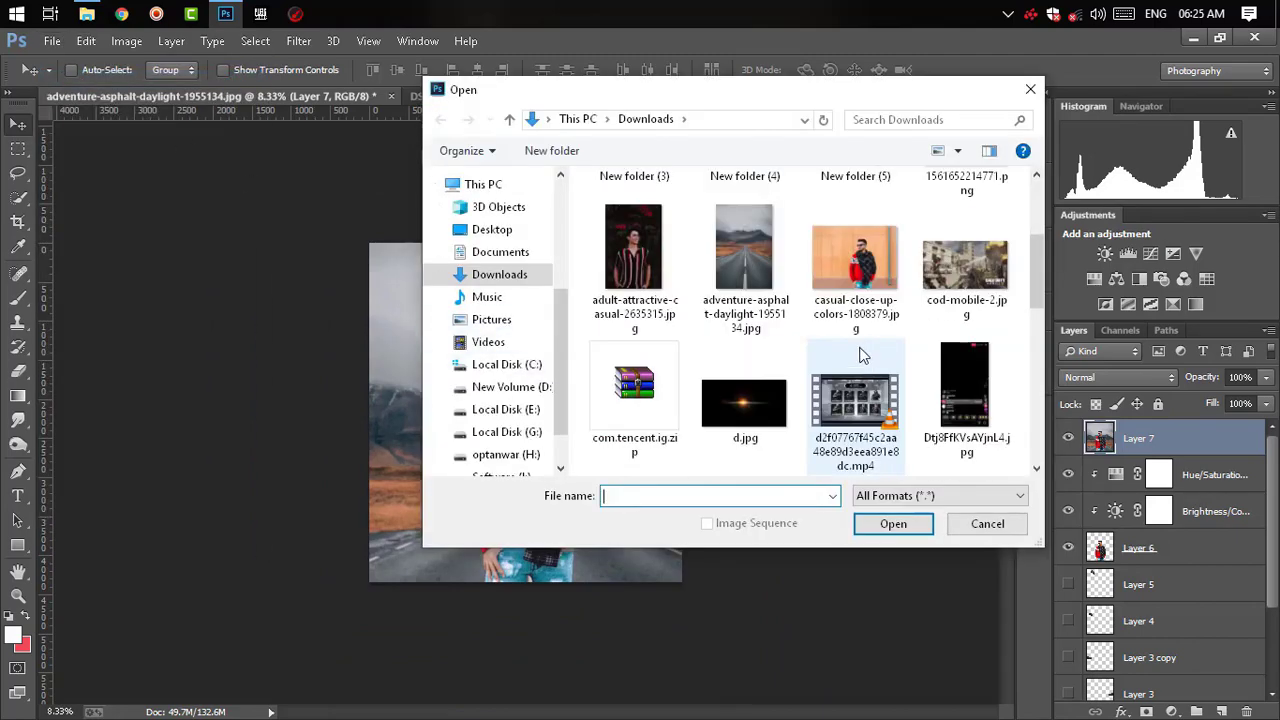
{"action": "scroll", "coordinate": [745, 370], "scroll_direction": "down", "scroll_amount": 1}
{"action": "scroll", "coordinate": [800, 310], "scroll_direction": "down", "scroll_amount": 5}
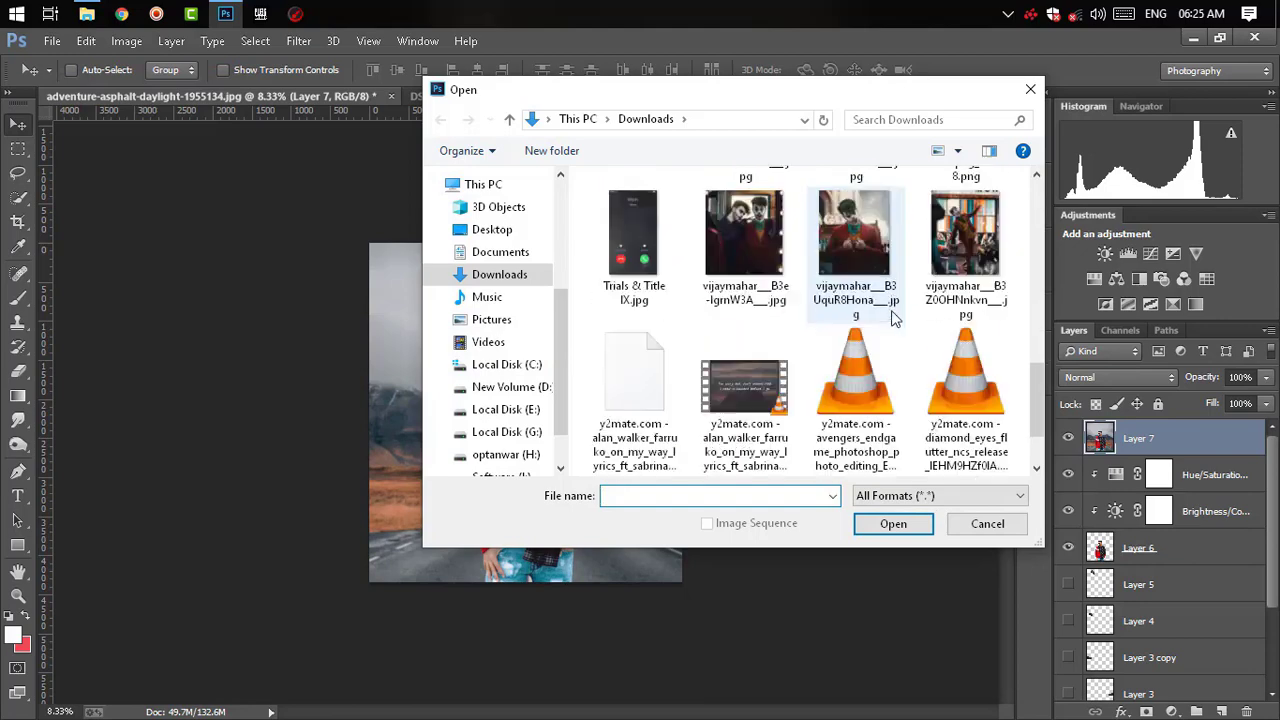
{"action": "scroll", "coordinate": [860, 330], "scroll_direction": "down", "scroll_amount": 3}
{"action": "scroll", "coordinate": [845, 320], "scroll_direction": "up", "scroll_amount": 7}
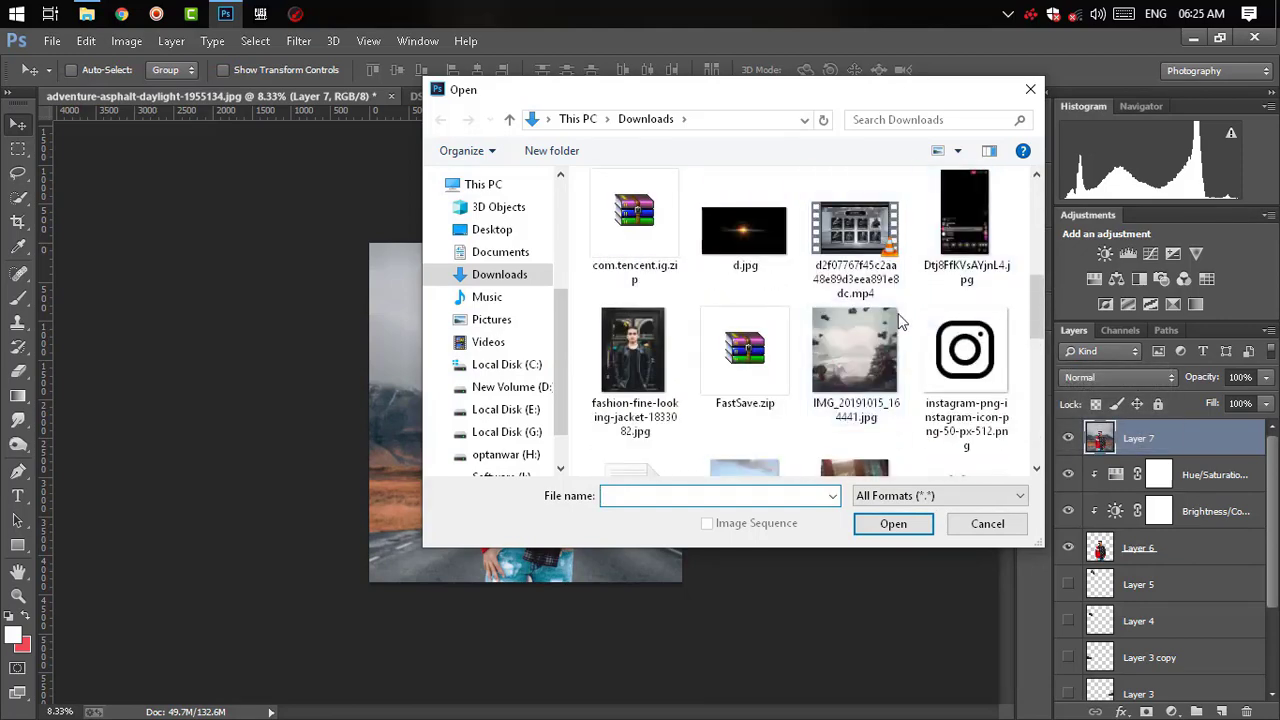
{"action": "scroll", "coordinate": [835, 270], "scroll_direction": "up", "scroll_amount": 3}
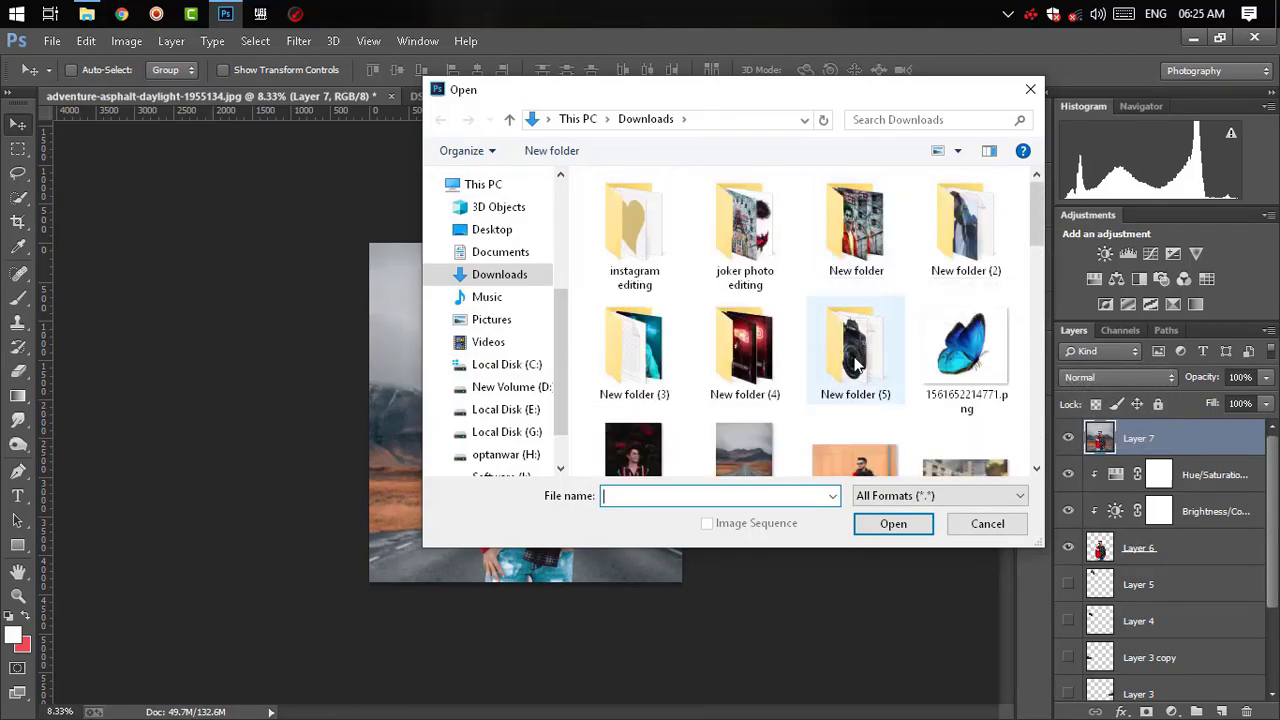
{"action": "scroll", "coordinate": [798, 310], "scroll_direction": "down", "scroll_amount": 1}
{"action": "scroll", "coordinate": [790, 335], "scroll_direction": "down", "scroll_amount": 2}
{"action": "scroll", "coordinate": [778, 352], "scroll_direction": "down", "scroll_amount": 1}
{"action": "scroll", "coordinate": [775, 355], "scroll_direction": "down", "scroll_amount": 1}
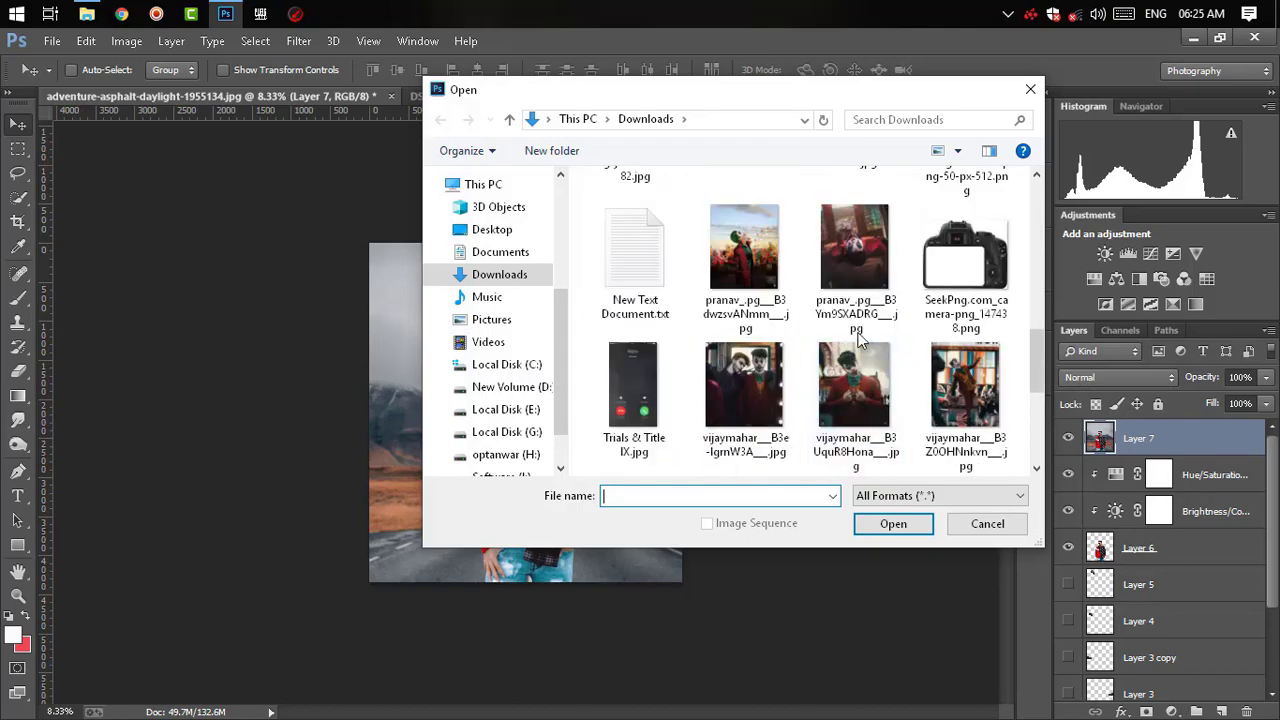
{"action": "double_click", "coordinate": [982, 292]}
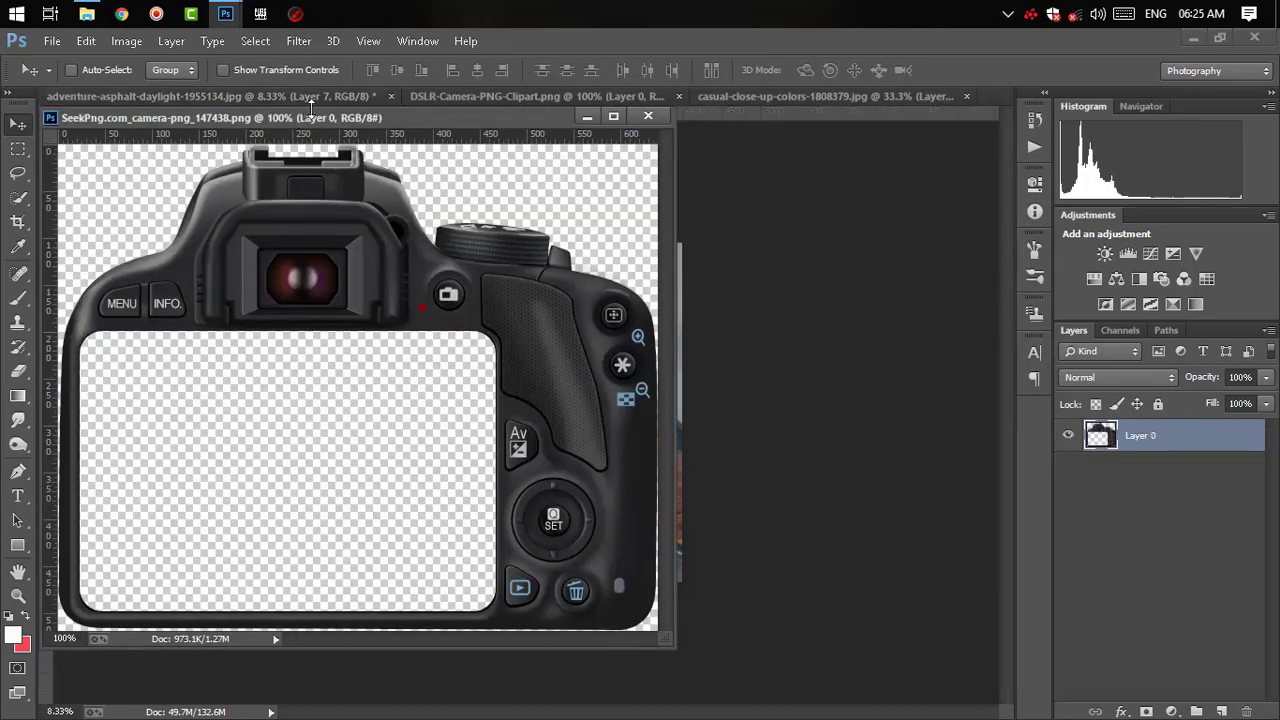
- Dock the camera image as a tab and drag it into the composite over the jeans
{"action": "left_click_drag", "start_coordinate": [340, 118], "coordinate": [584, 96]}
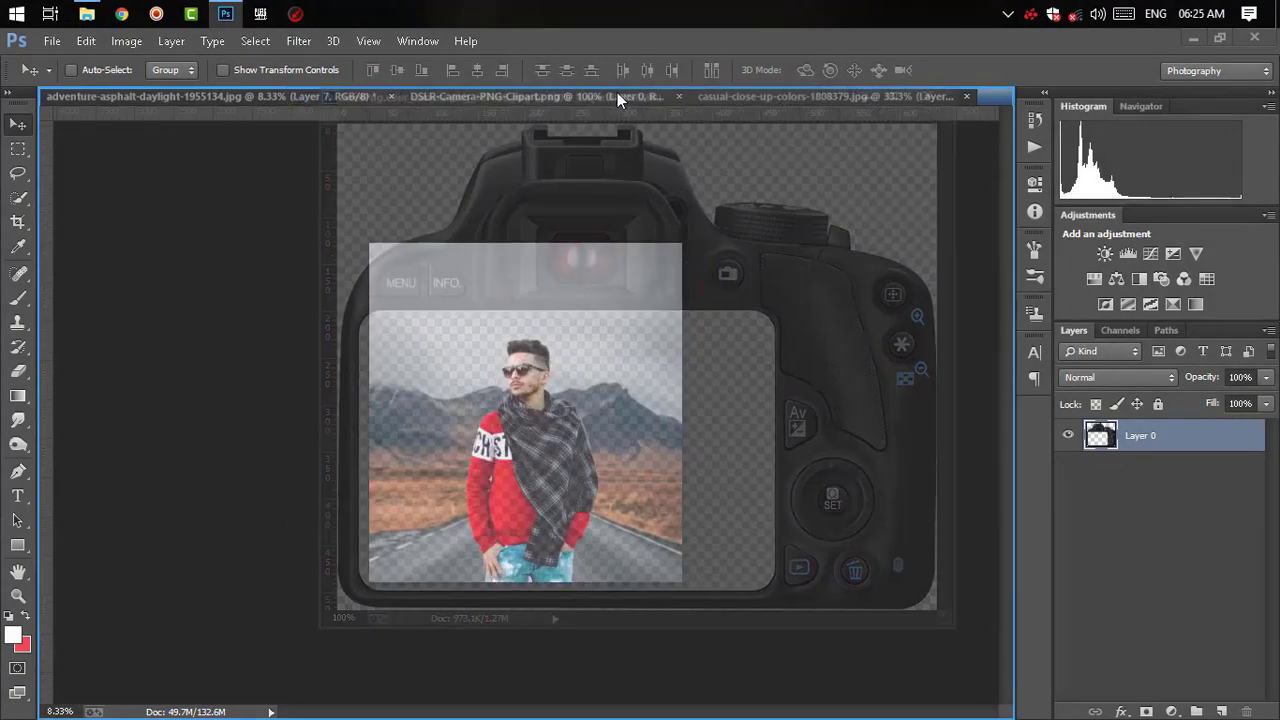
{"action": "left_click_drag", "start_coordinate": [584, 92], "coordinate": [617, 92]}
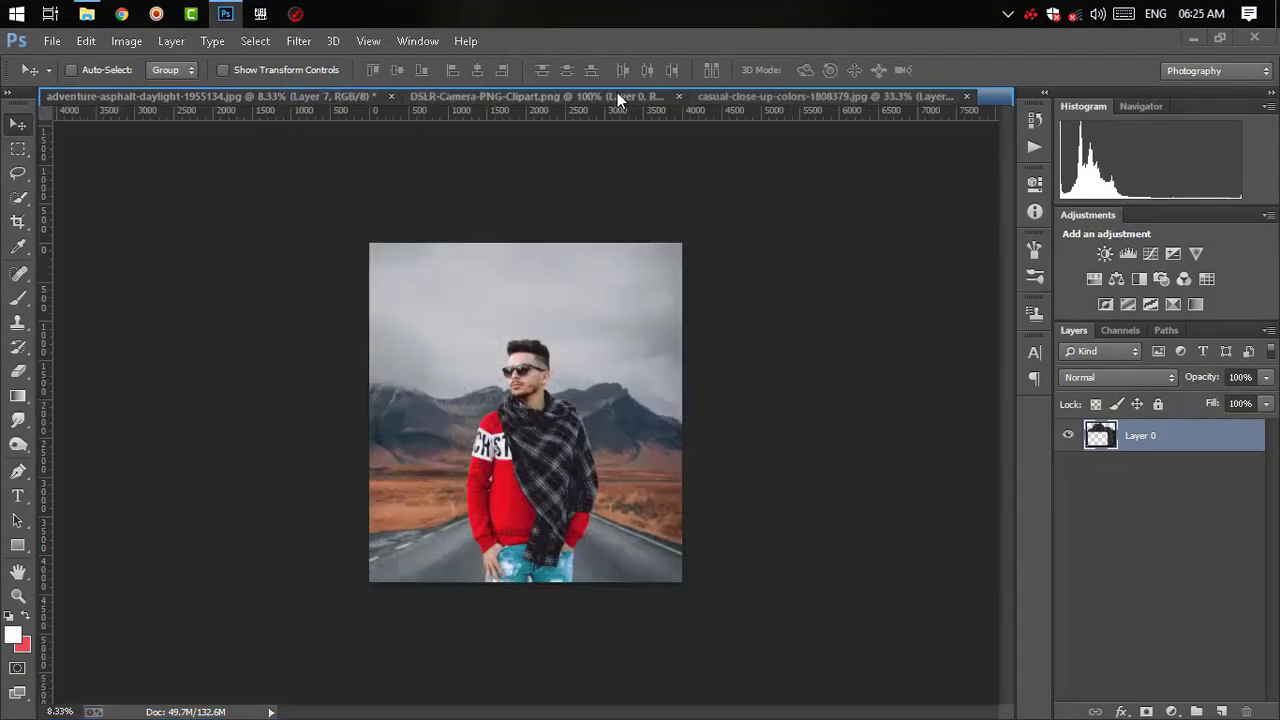
{"action": "mouse_move", "coordinate": [440, 290]}
{"action": "left_mouse_down"}
{"action": "mouse_move", "coordinate": [160, 74]}
{"action": "mouse_move", "coordinate": [431, 381]}
{"action": "left_mouse_up"}
{"action": "mouse_move", "coordinate": [536, 466]}
{"action": "left_mouse_down"}
{"action": "mouse_move", "coordinate": [525, 561]}
{"action": "mouse_move", "coordinate": [538, 582]}
{"action": "mouse_move", "coordinate": [564, 528]}
{"action": "left_mouse_up"}
- Scale the camera layer up to about 150% in front of the man
{"action": "key", "text": "ctrl+t"}
{"action": "key", "text": "ctrl+t"}
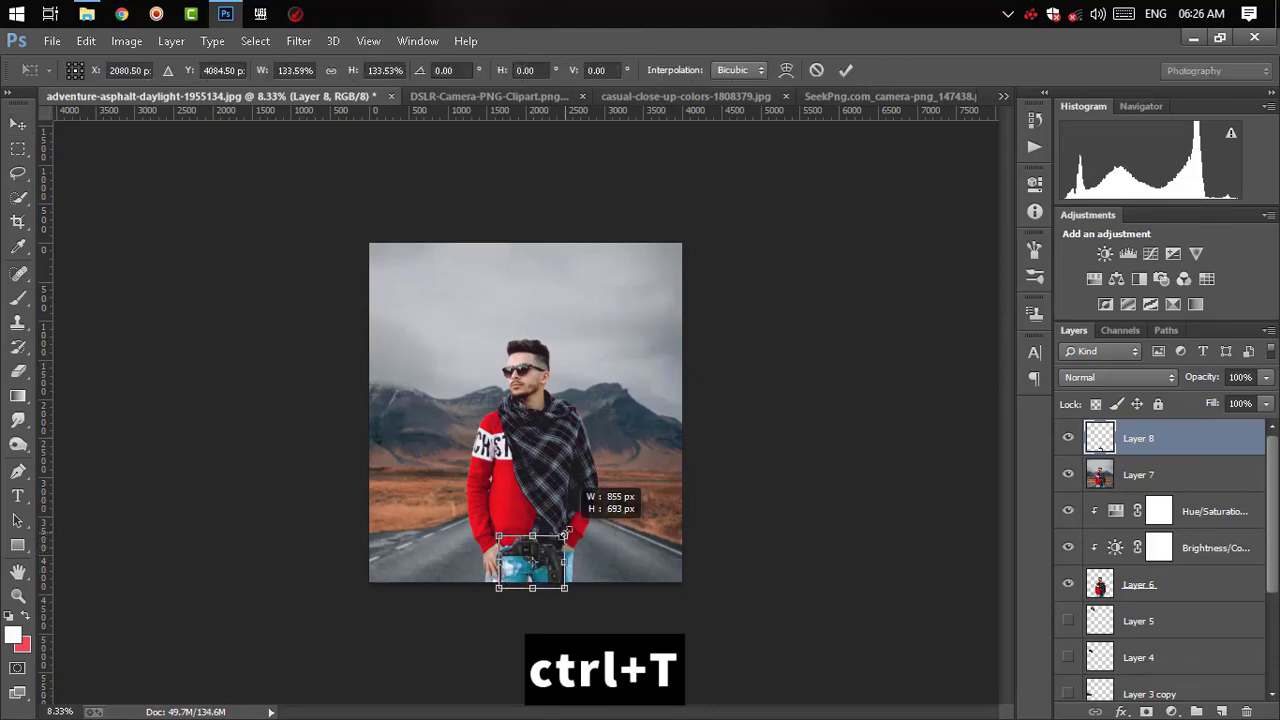
{"action": "left_click_drag", "start_coordinate": [543, 583], "coordinate": [550, 590]}
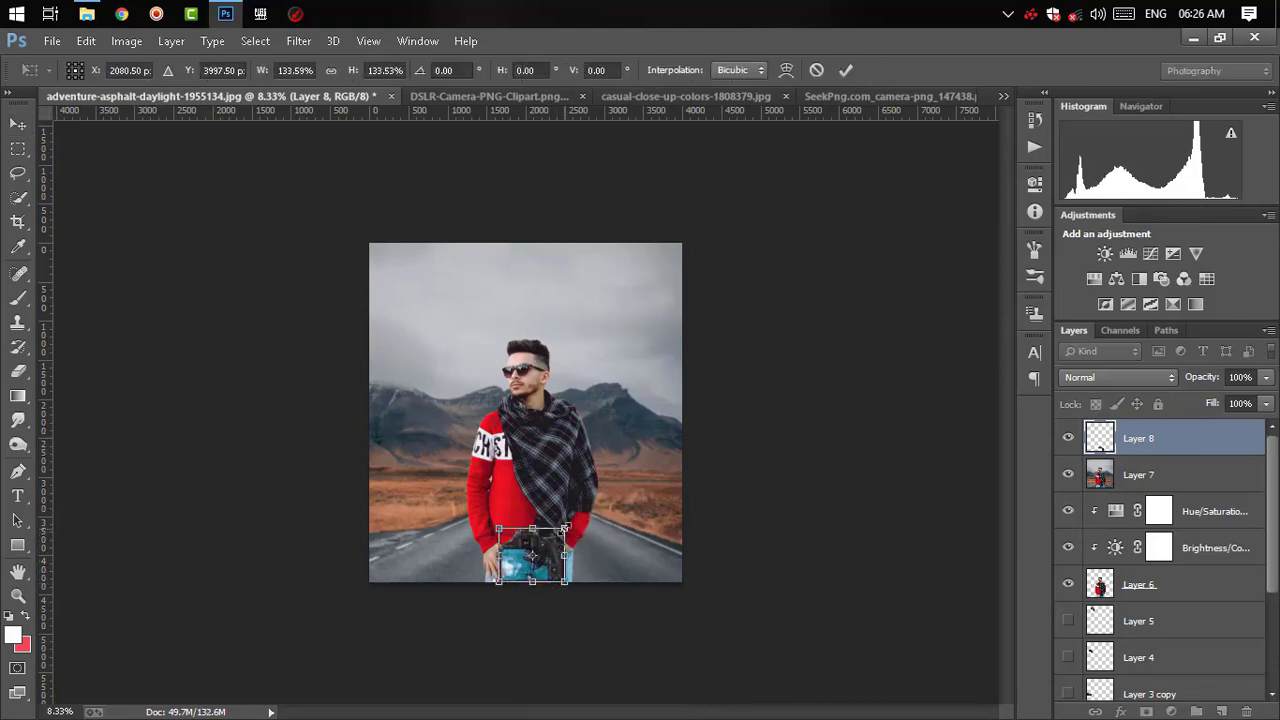
{"action": "left_click_drag", "start_coordinate": [565, 527], "coordinate": [569, 524]}
{"action": "key", "text": "Return"}
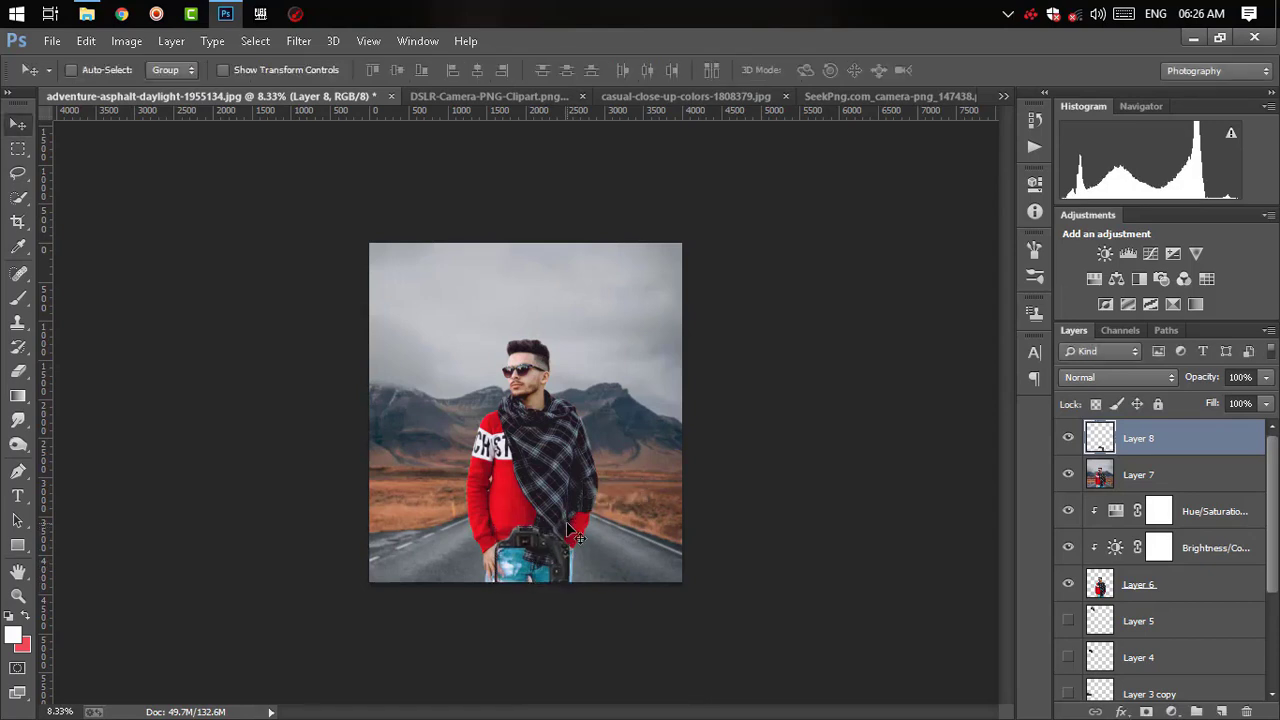
{"action": "key", "text": "ctrl+plus"}
{"action": "key", "text": "ctrl+minus"}
{"action": "key", "text": "ctrl+minus"}
{"action": "mouse_move", "coordinate": [87, 14]}
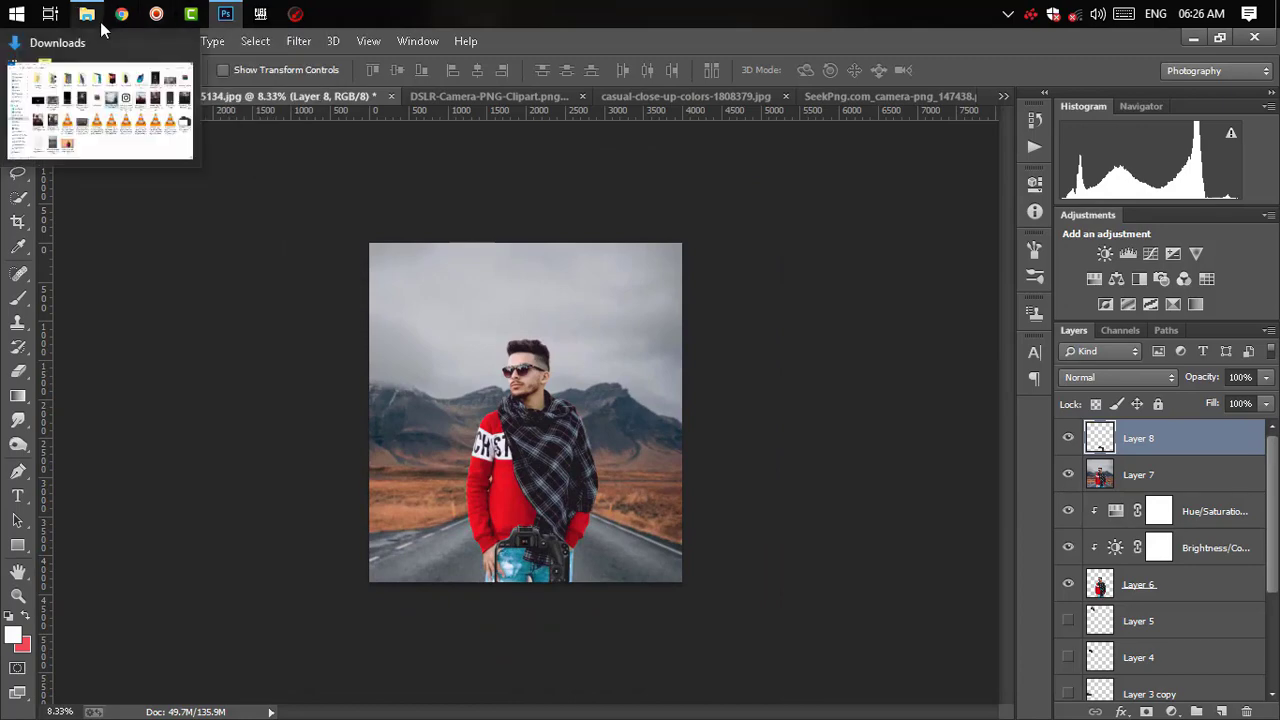
{"action": "scroll", "coordinate": [543, 341], "scroll_direction": "up", "scroll_amount": 2}
{"action": "scroll", "coordinate": [543, 341], "scroll_direction": "up", "scroll_amount": 1}
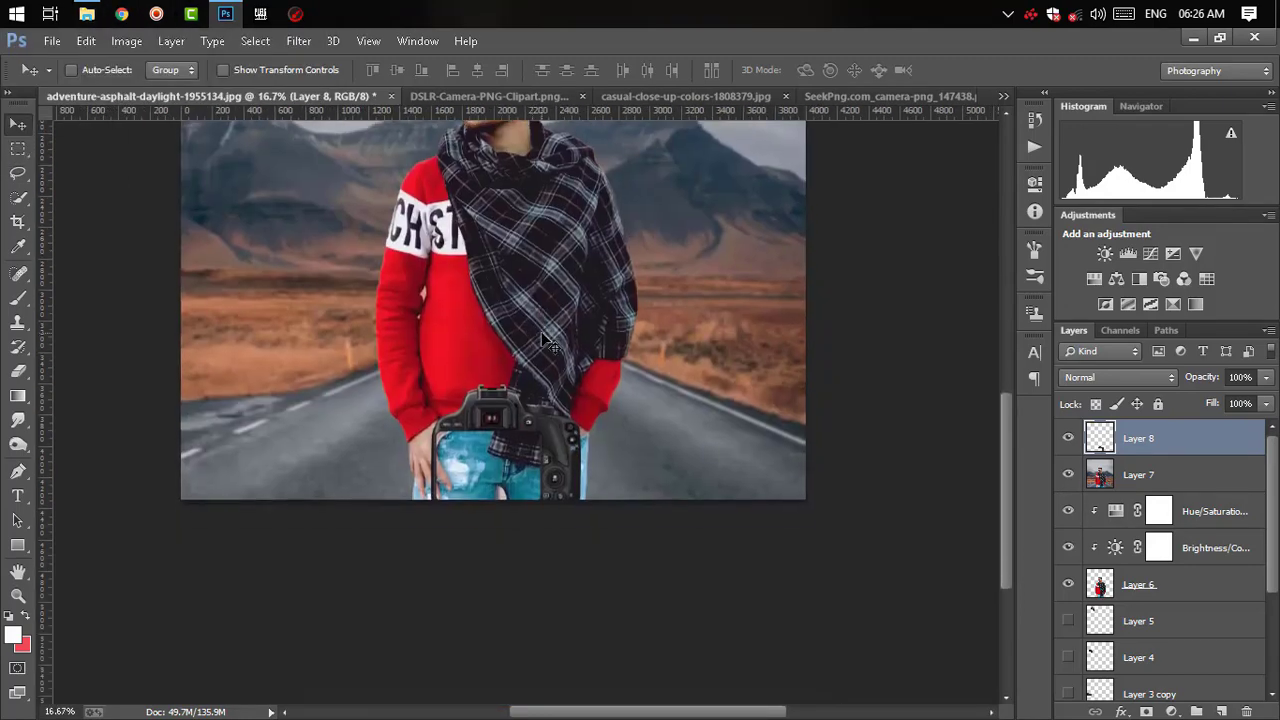
{"action": "scroll", "coordinate": [506, 497], "scroll_direction": "up", "scroll_amount": 1}
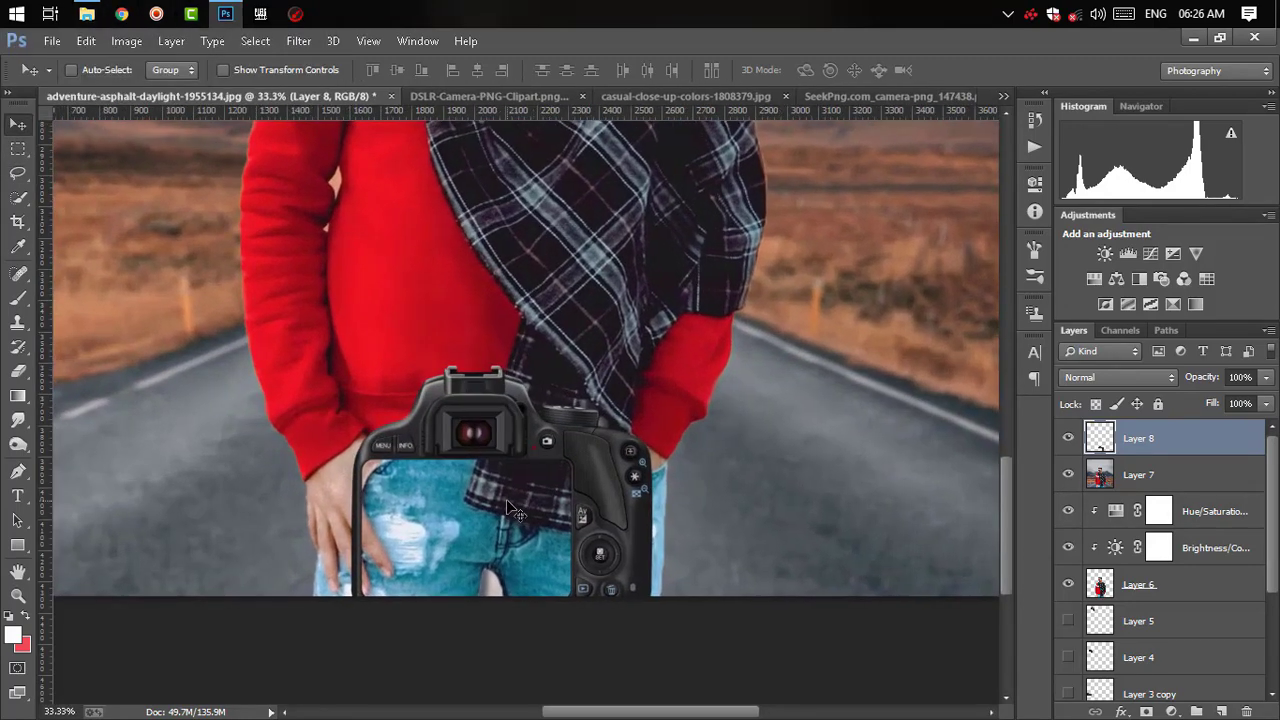
{"action": "scroll", "coordinate": [506, 499], "scroll_direction": "up", "scroll_amount": 1}
{"action": "scroll", "coordinate": [506, 499], "scroll_direction": "down", "scroll_amount": 1}
{"action": "scroll", "coordinate": [504, 499], "scroll_direction": "down", "scroll_amount": 2}
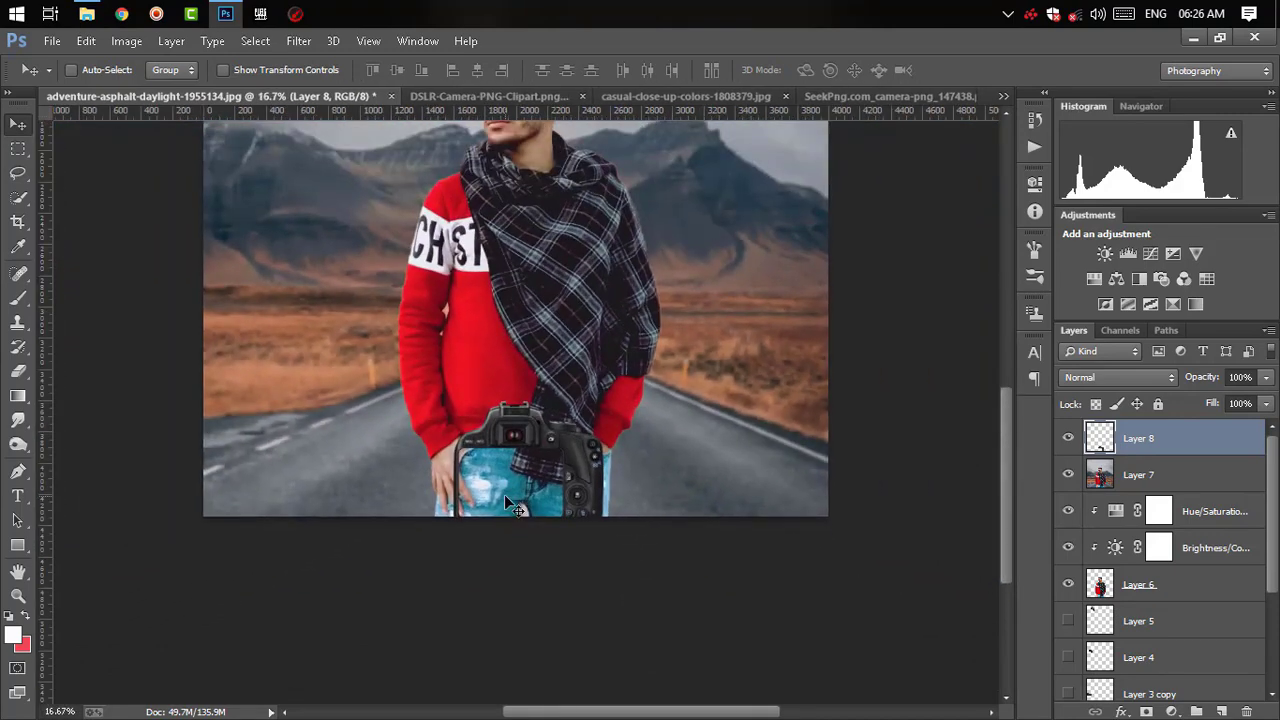
- Resize the camera again and move it slightly up over the man's jeans
{"action": "key", "text": "ctrl+t"}
{"action": "left_click_drag", "start_coordinate": [608, 400], "coordinate": [624, 386]}
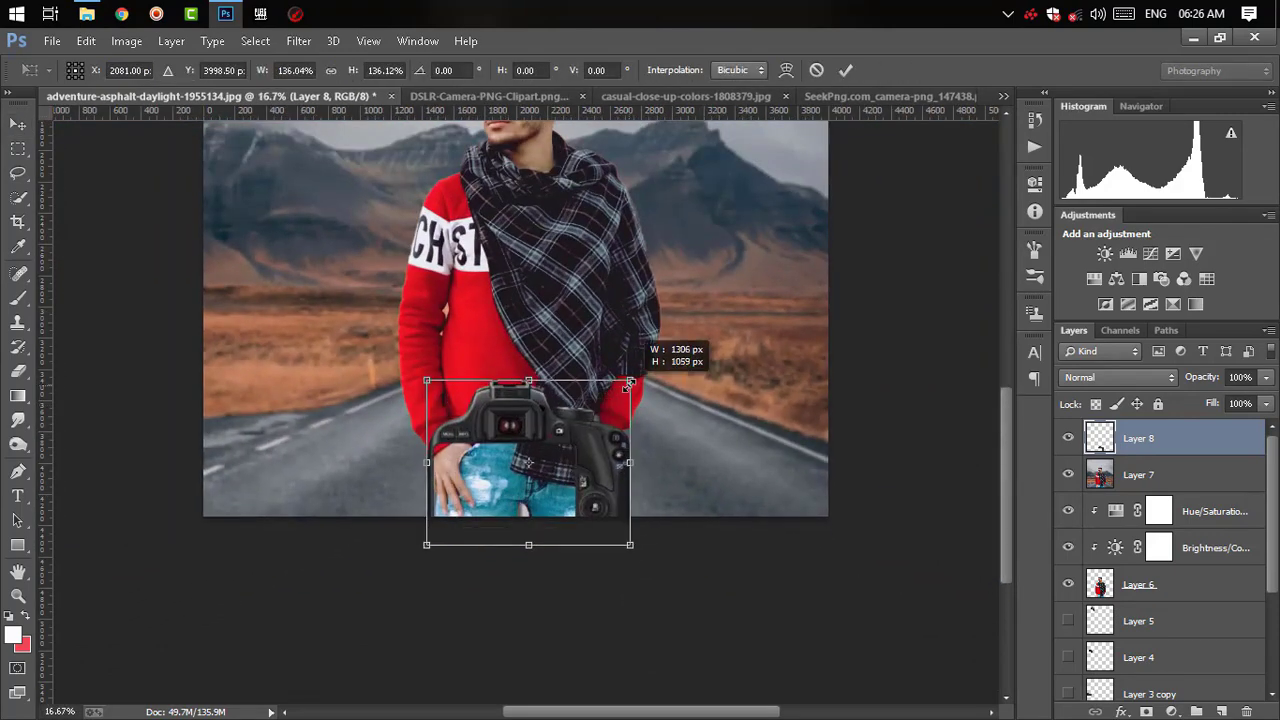
{"action": "left_click_drag", "start_coordinate": [577, 479], "coordinate": [577, 454]}
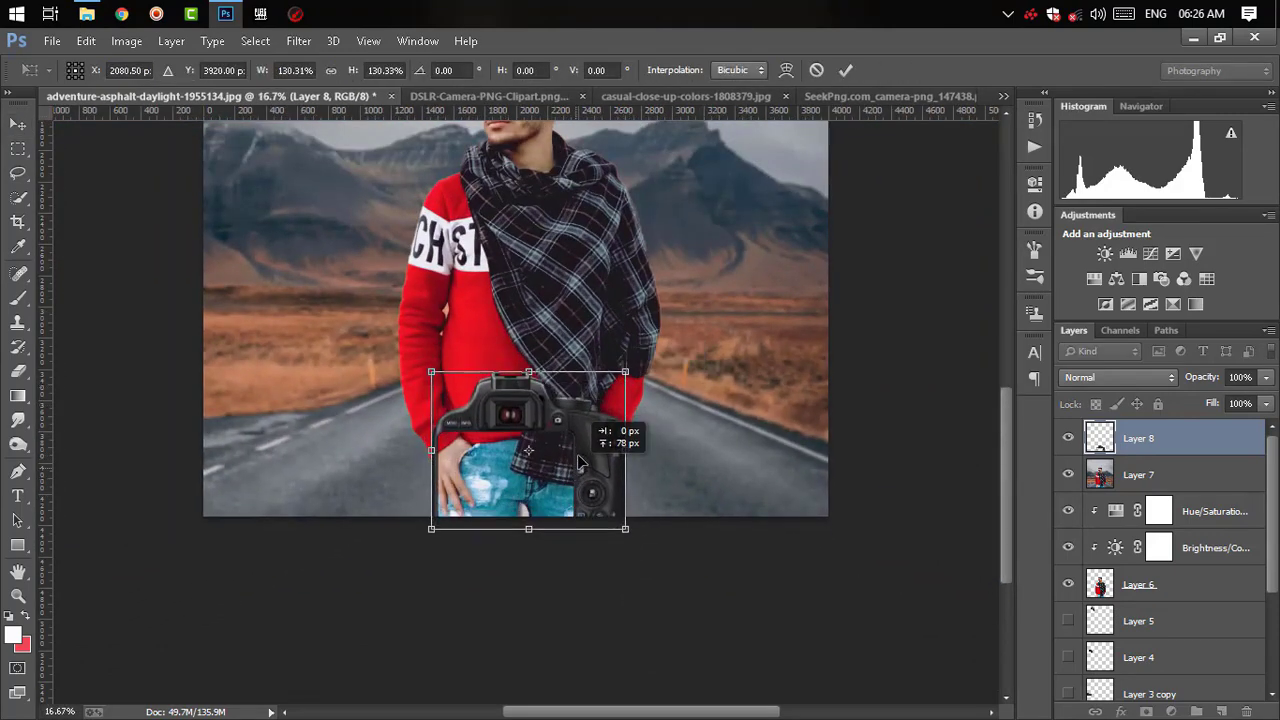
{"action": "key", "text": "Return"}
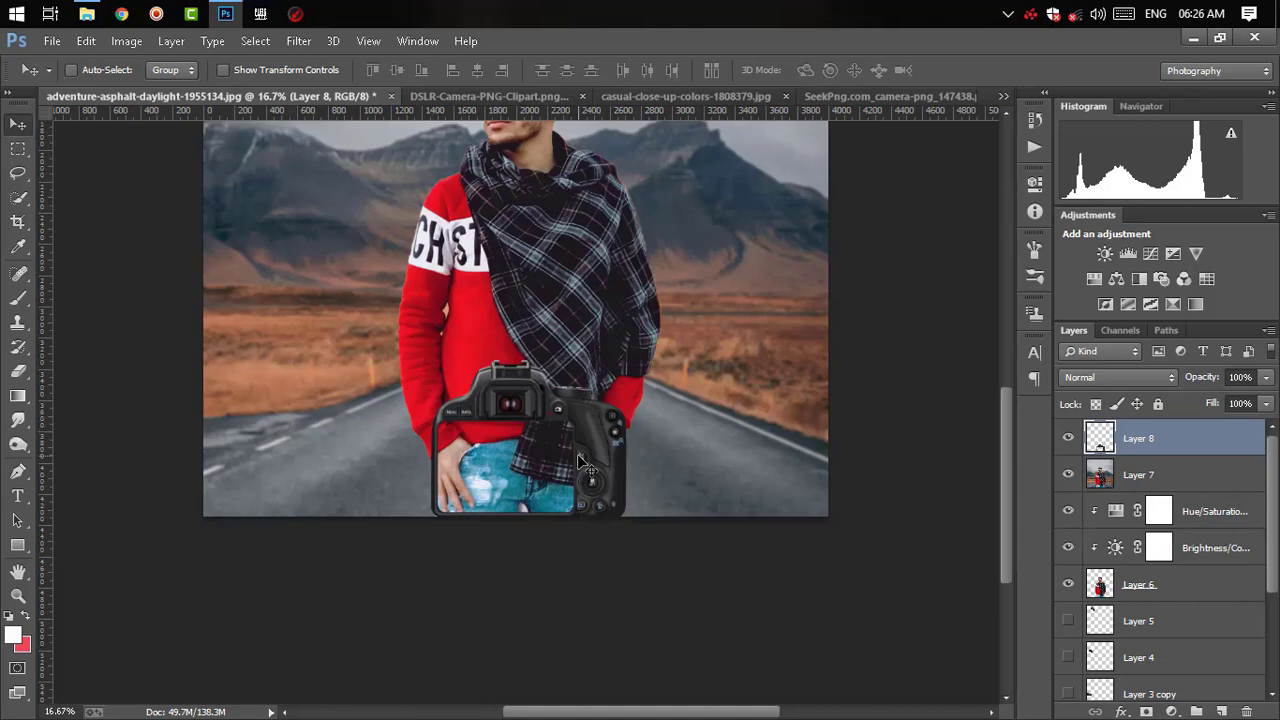
{"action": "key", "text": "ctrl+minus"}
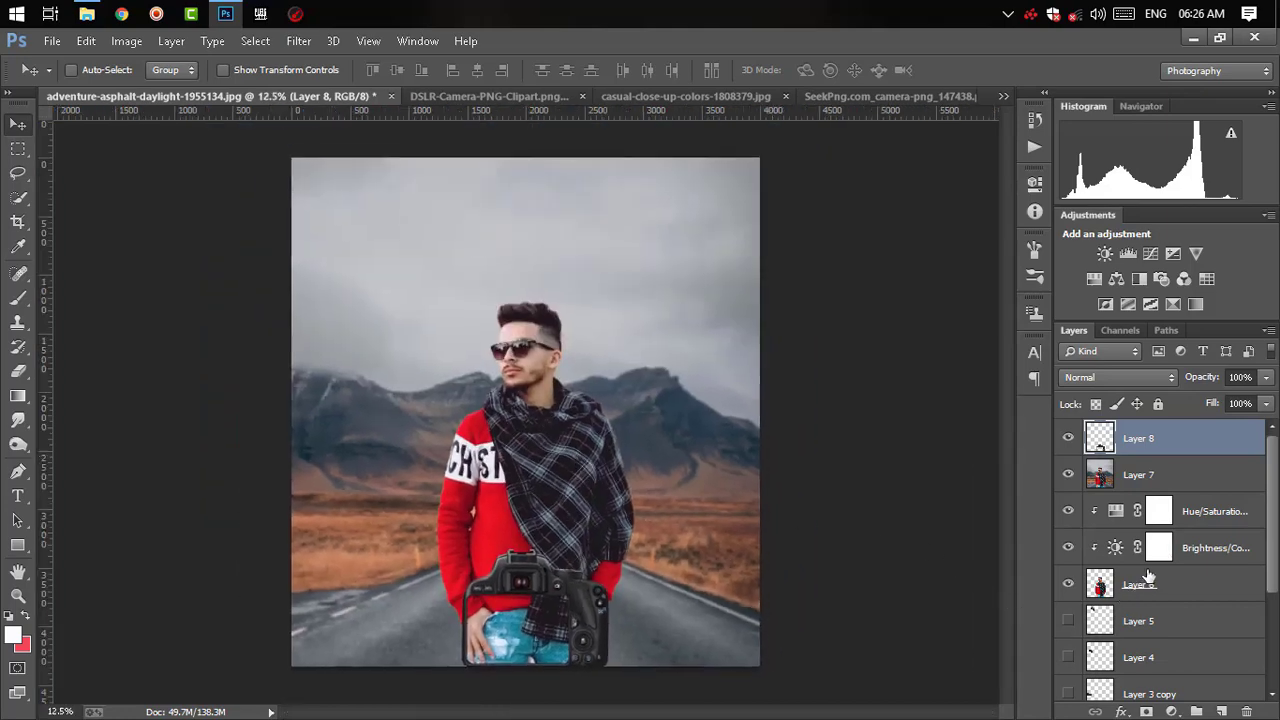
- Duplicate merged Layer 7 and place the copy above camera Layer 8
{"action": "left_click", "coordinate": [1171, 474]}
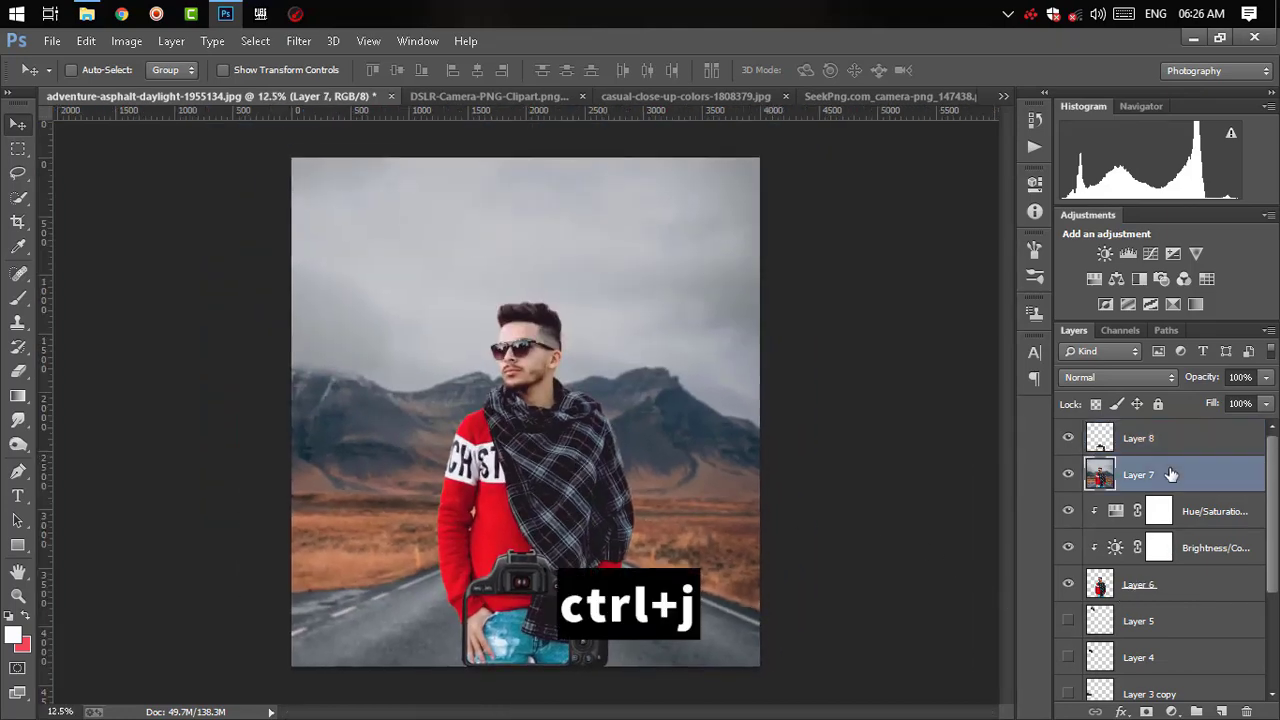
{"action": "key", "text": "ctrl+j"}
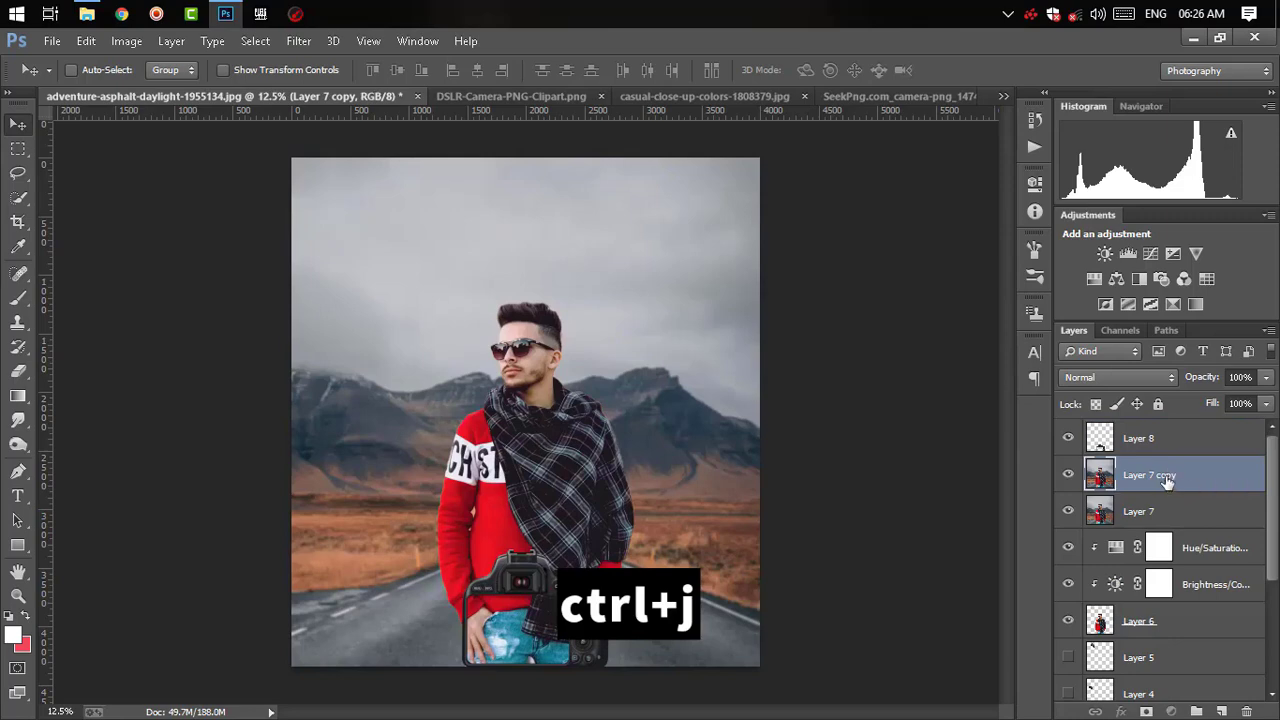
{"action": "mouse_move", "coordinate": [1168, 481]}
{"action": "left_mouse_down"}
{"action": "mouse_move", "coordinate": [1165, 430]}
{"action": "mouse_move", "coordinate": [1172, 486]}
{"action": "left_mouse_up"}
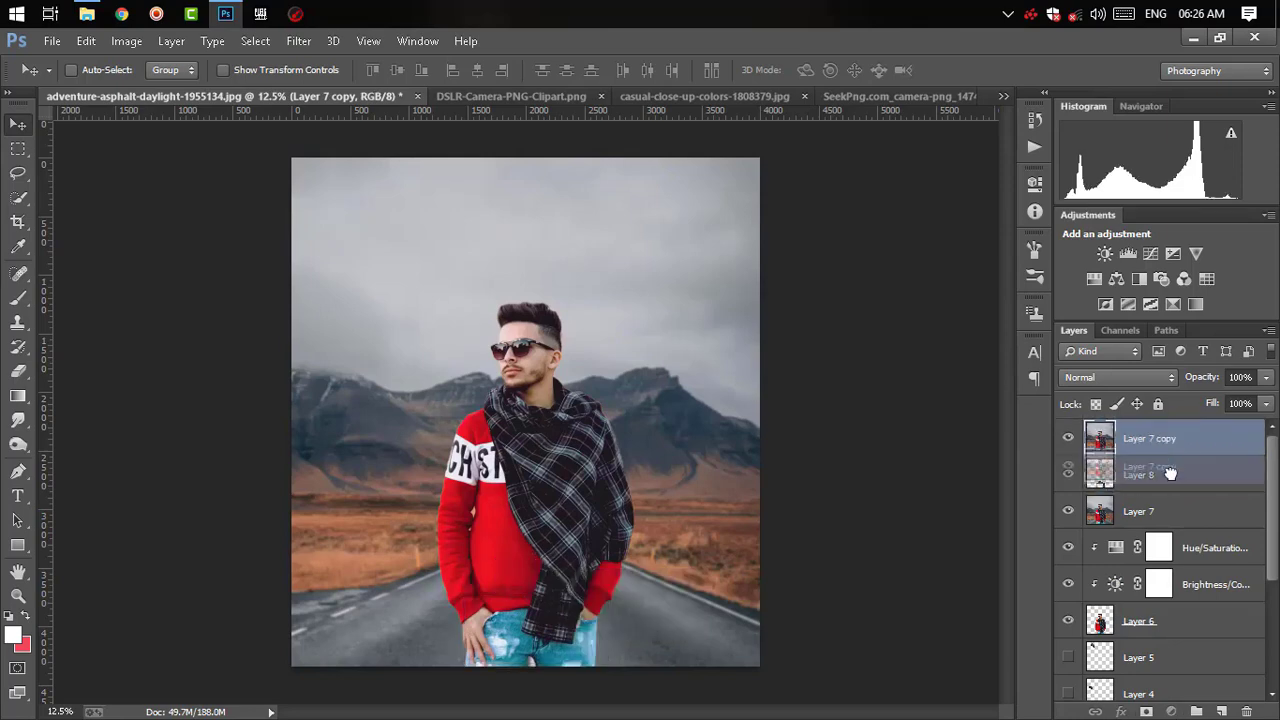
- Shrink the Layer 7 copy to about 24% and fit it onto the camera's rear screen
{"action": "key", "text": "ctrl+t"}
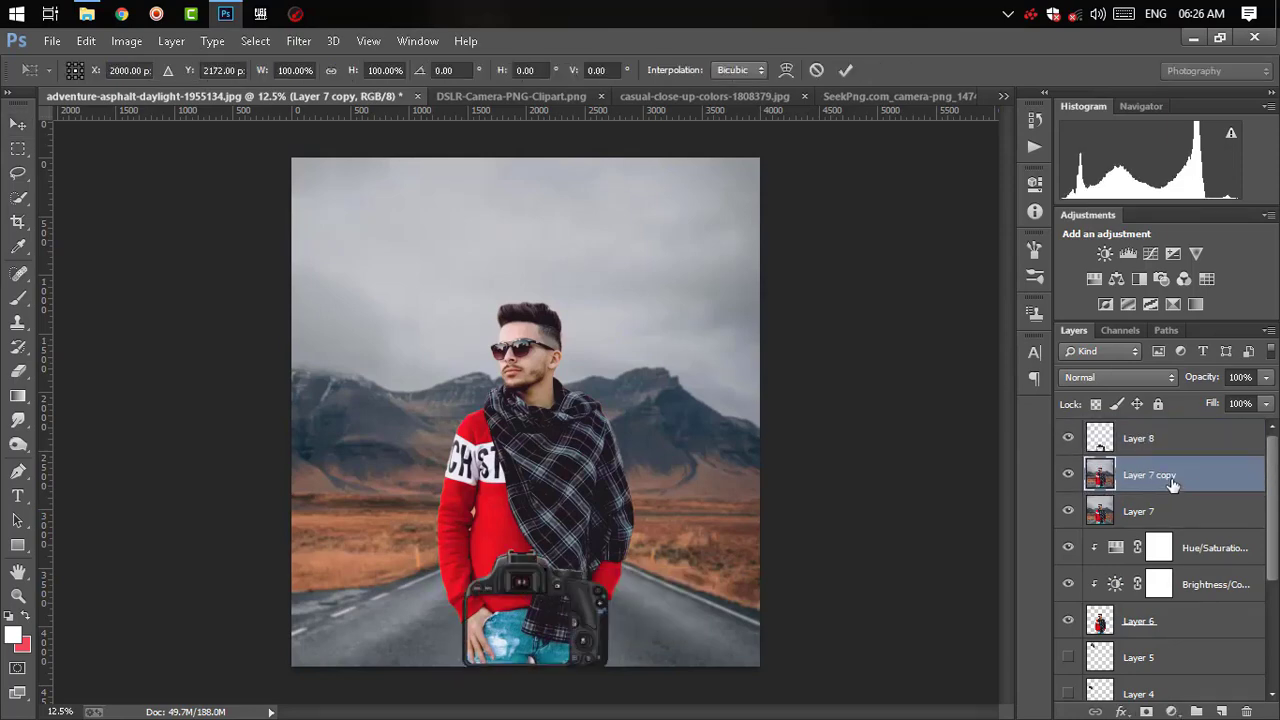
{"action": "left_click_drag", "start_coordinate": [758, 152], "coordinate": [584, 332]}
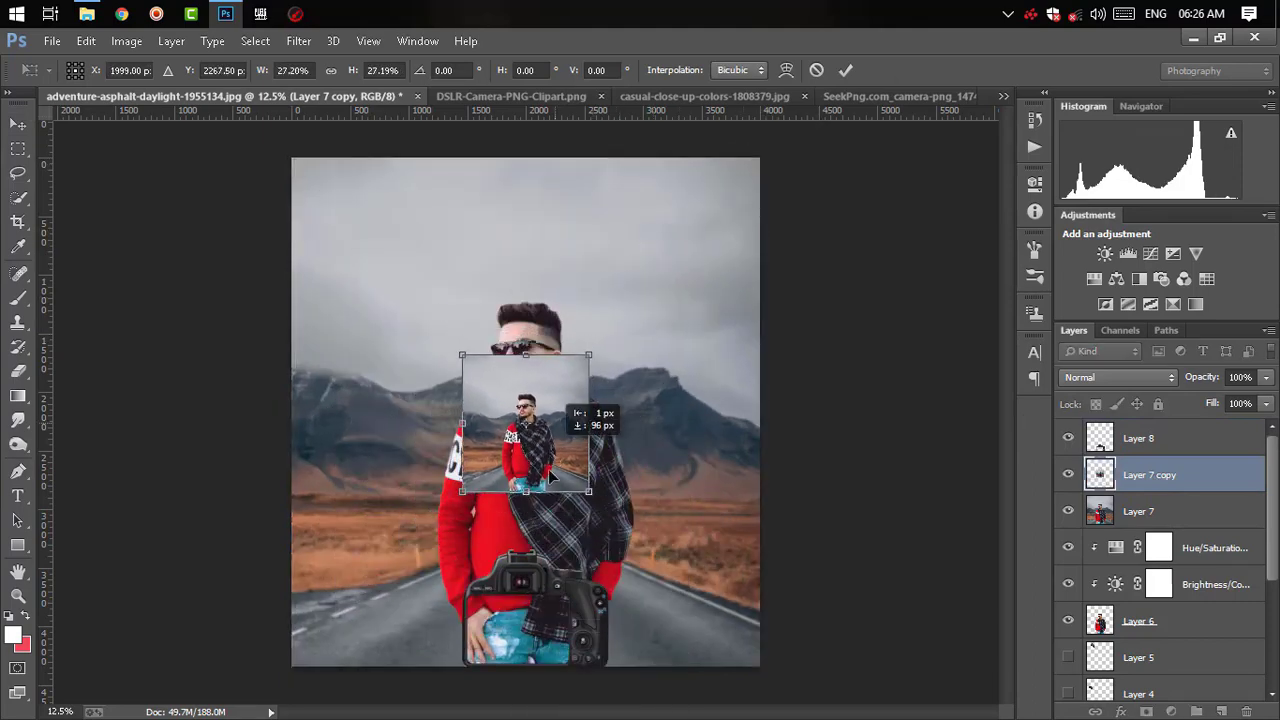
{"action": "left_click_drag", "start_coordinate": [535, 415], "coordinate": [545, 625]}
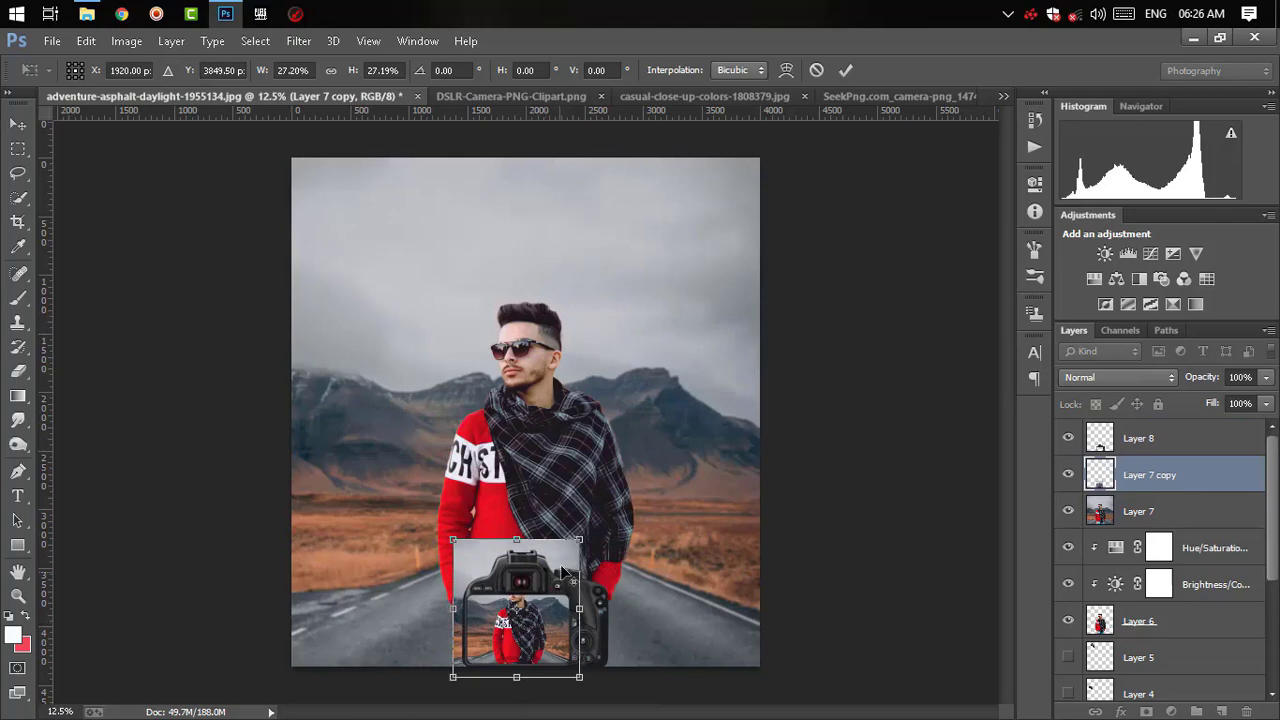
{"action": "left_click_drag", "start_coordinate": [579, 540], "coordinate": [566, 552]}
{"action": "left_click_drag", "start_coordinate": [546, 615], "coordinate": [560, 648]}
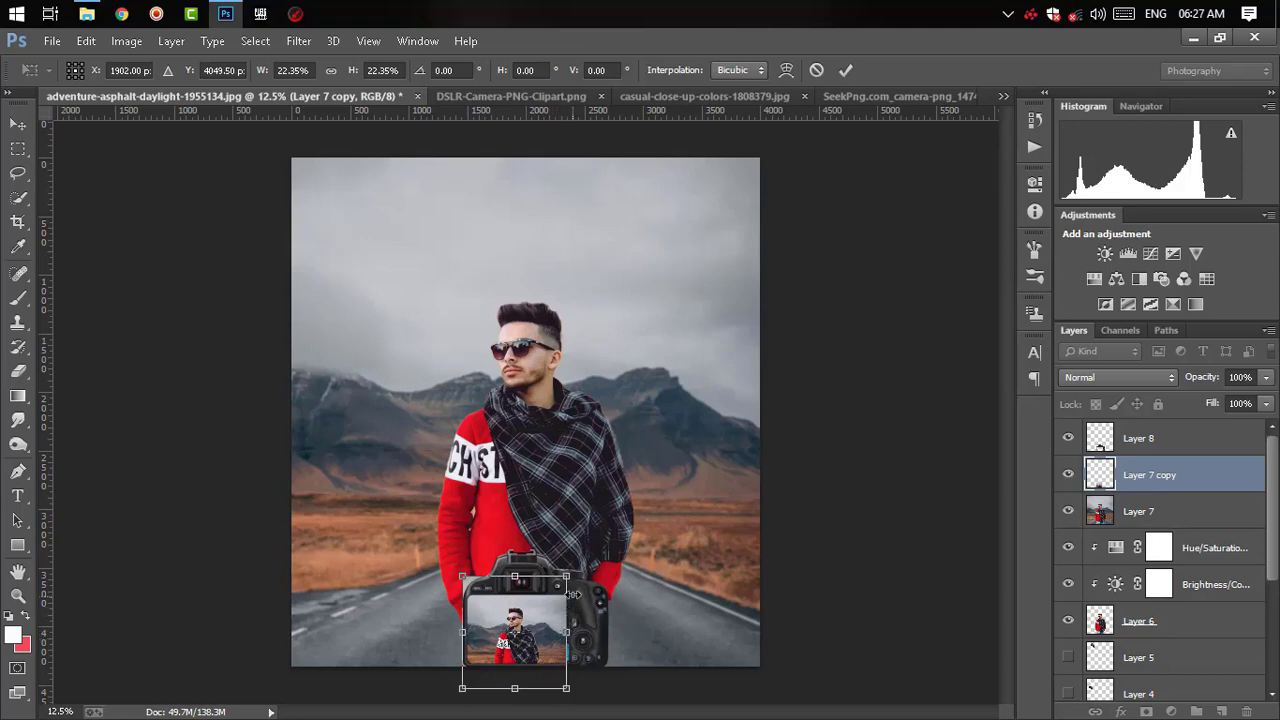
{"action": "left_click_drag", "start_coordinate": [567, 576], "coordinate": [570, 572]}
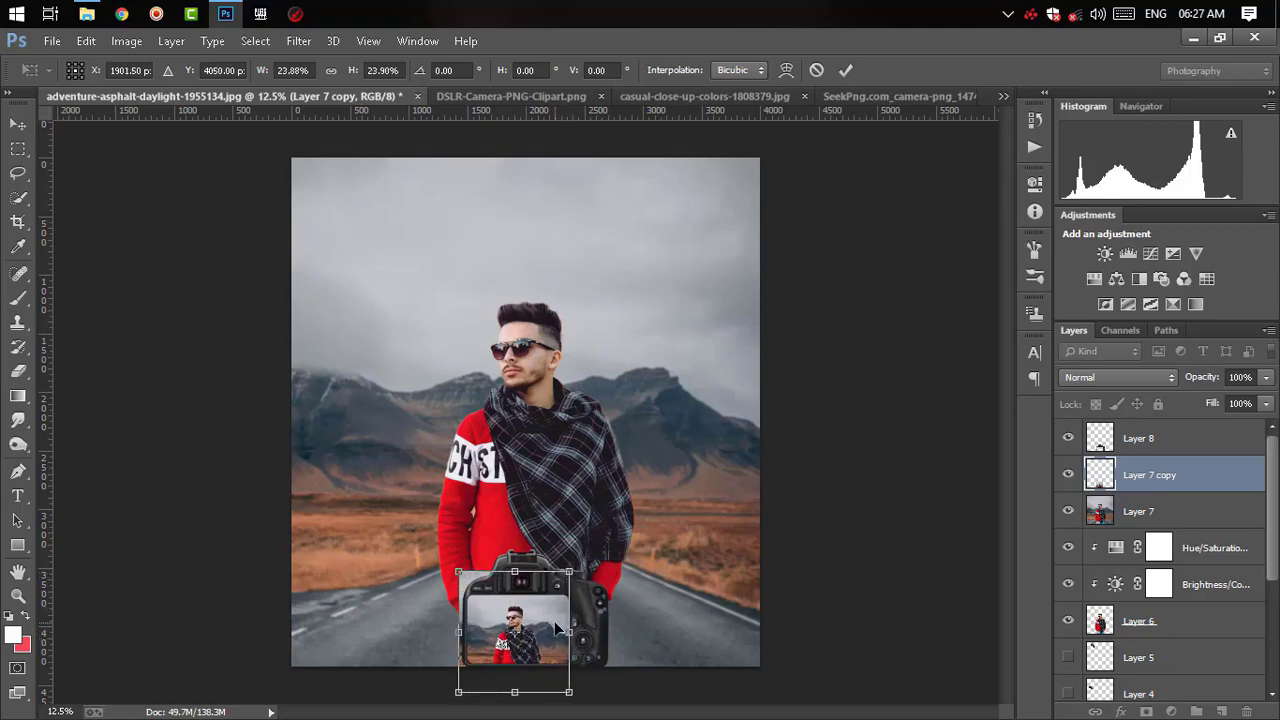
{"action": "key", "text": "Right"}
{"action": "key", "text": "Right"}
{"action": "key", "text": "Right"}
{"action": "key", "text": "Right"}
{"action": "key", "text": "Right"}
{"action": "key", "text": "Right"}
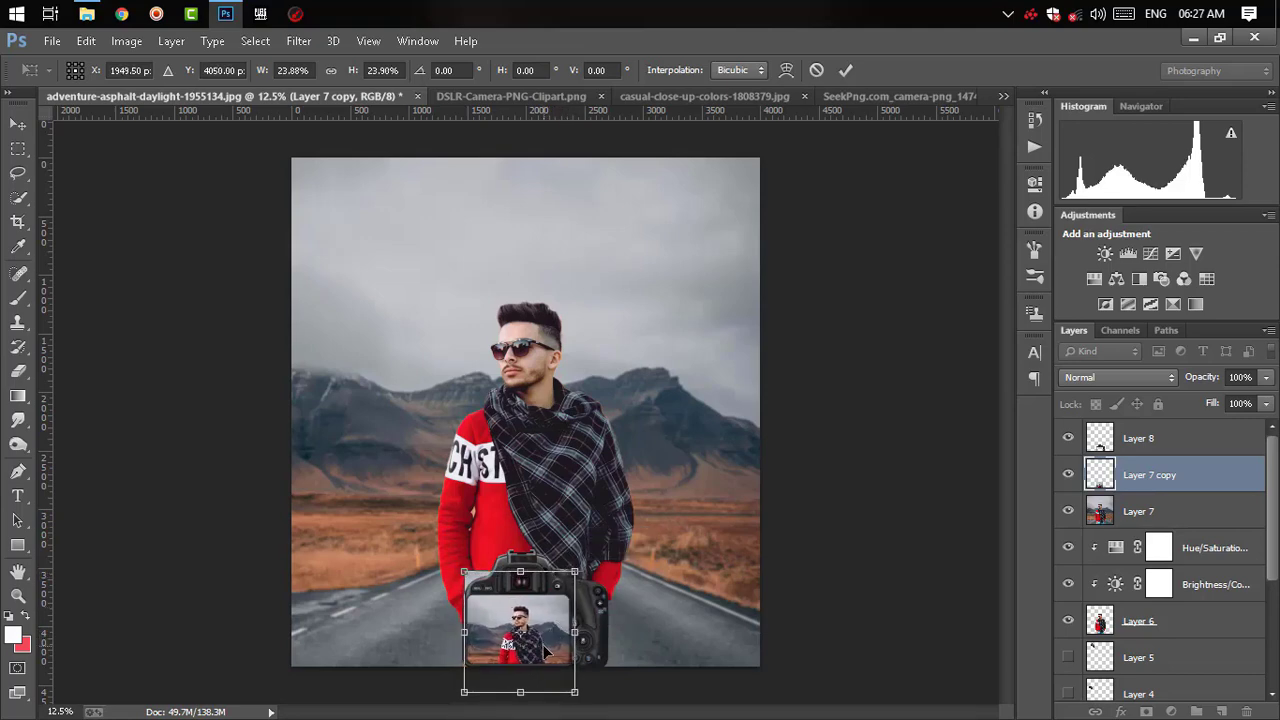
{"action": "left_click_drag", "start_coordinate": [545, 651], "coordinate": [545, 657]}
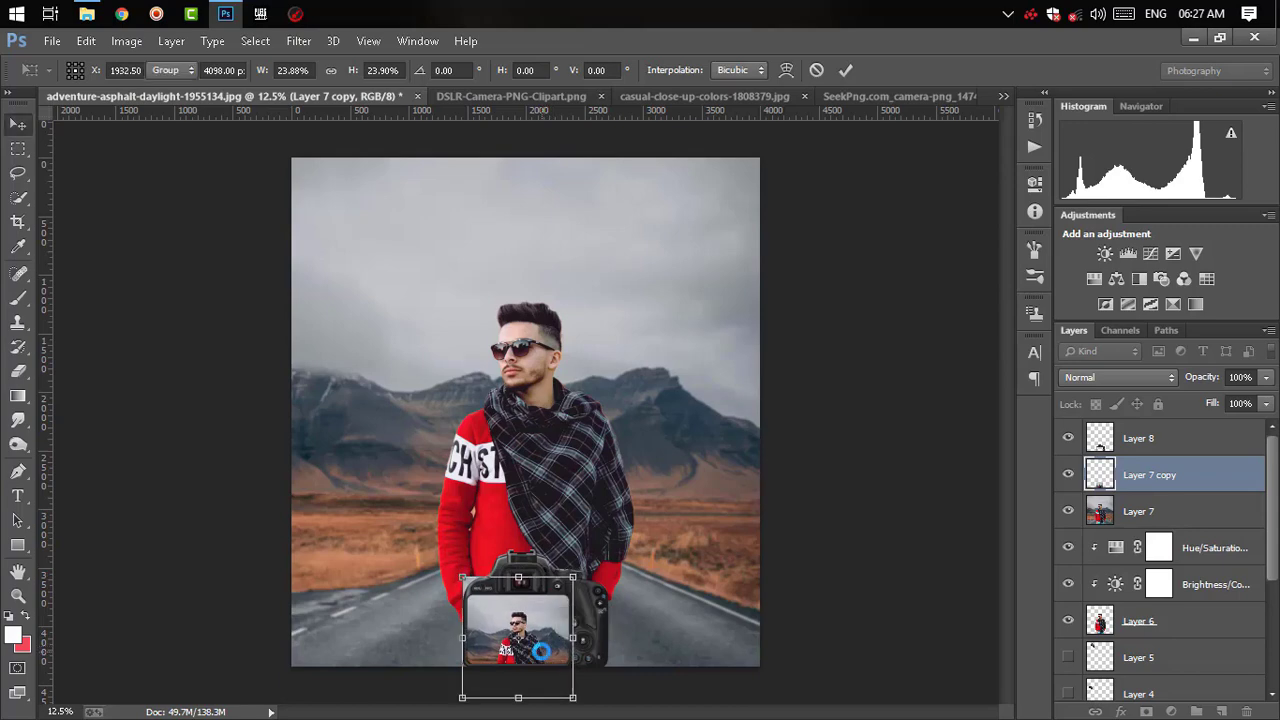
{"action": "key", "text": "Return"}
- With a roughly 100 px eraser, clean the grey leftover pixels along the red sleeve beside the camera
{"action": "scroll", "coordinate": [547, 657], "scroll_direction": "up", "scroll_amount": 2}
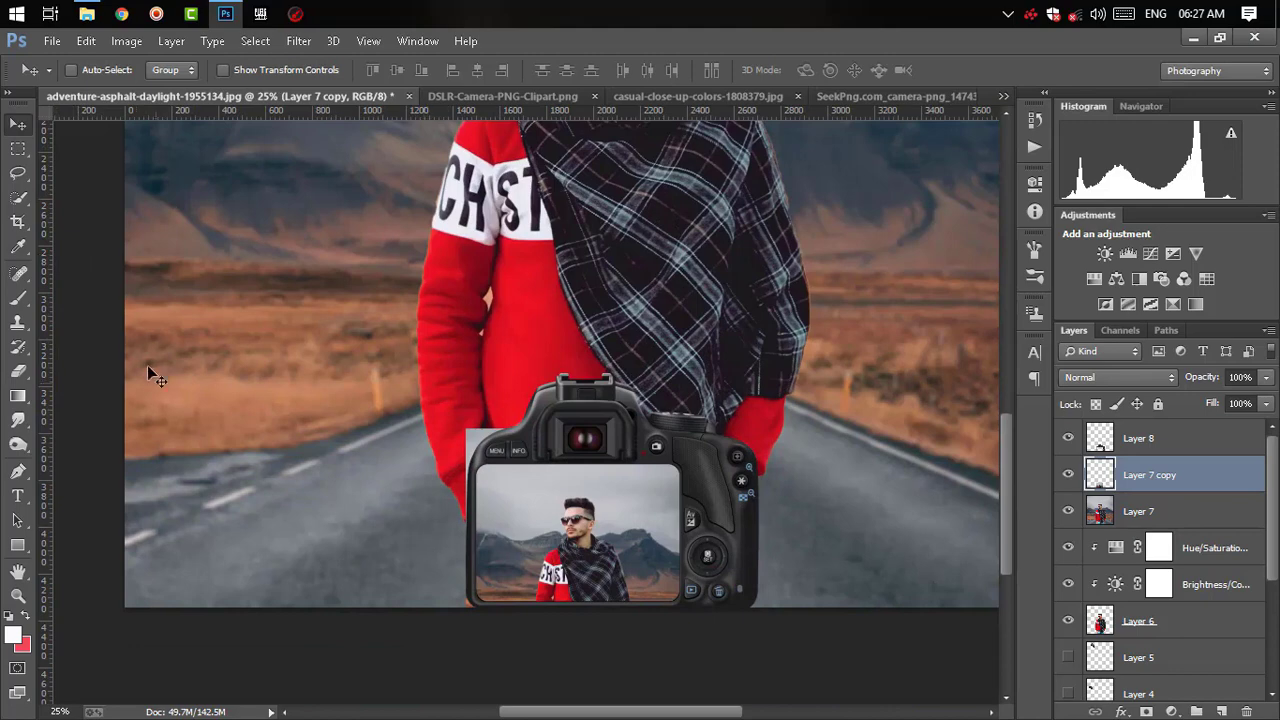
{"action": "left_click", "coordinate": [18, 370]}
{"action": "key", "text": "bracketleft"}
{"action": "key", "text": "bracketleft"}
{"action": "key", "text": "bracketleft"}
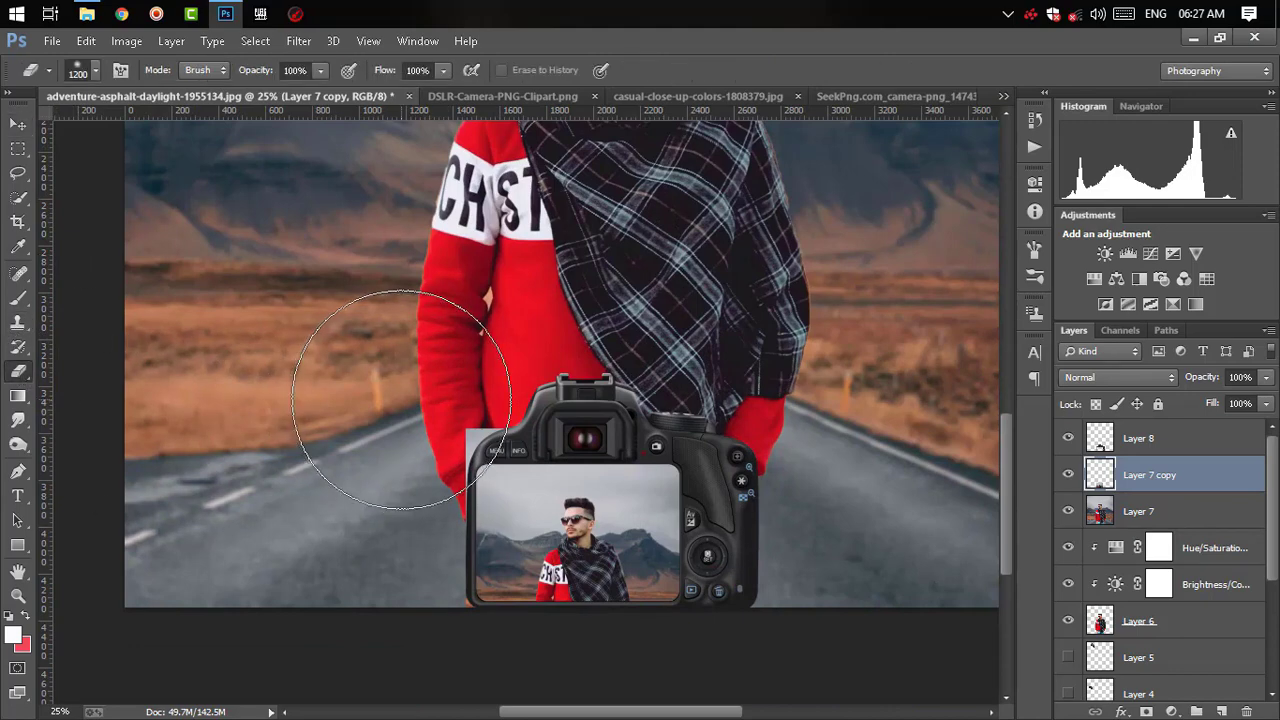
{"action": "key", "text": "bracketleft"}
{"action": "key", "text": "bracketleft"}
{"action": "key", "text": "bracketleft"}
{"action": "key", "text": "bracketleft"}
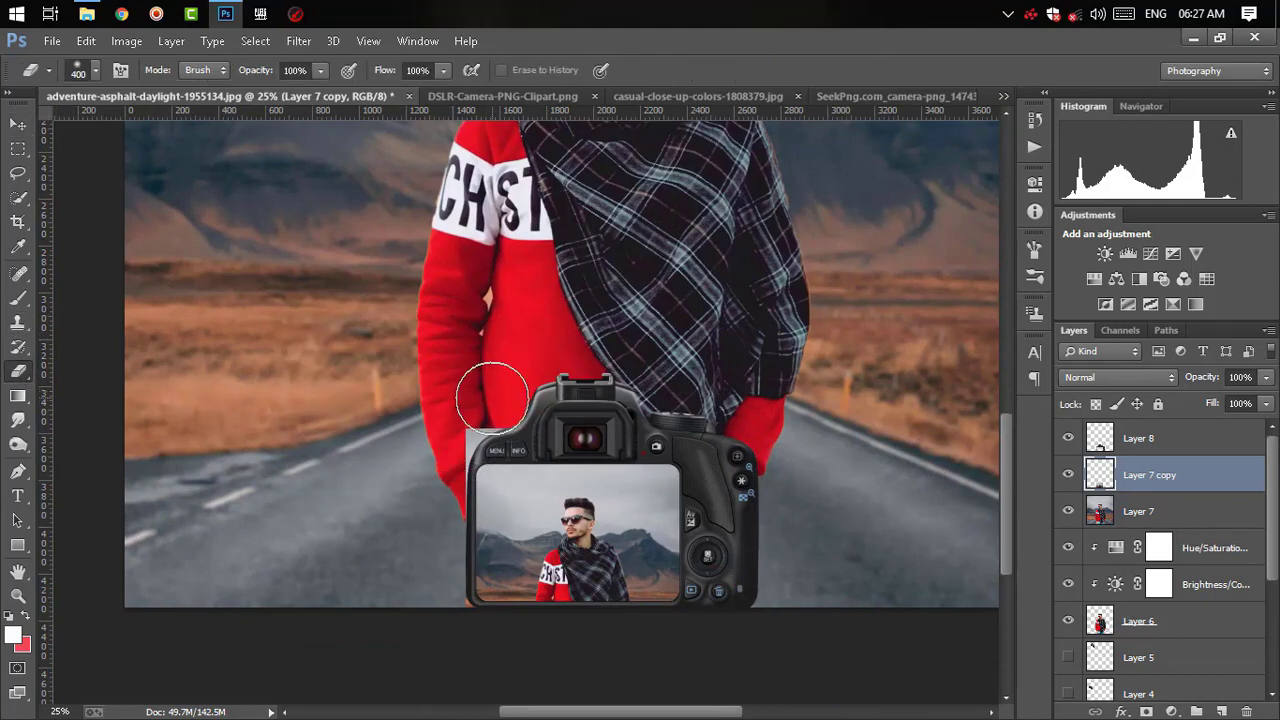
{"action": "left_click_drag", "start_coordinate": [470, 440], "coordinate": [480, 490]}
{"action": "key", "text": "bracketleft"}
{"action": "key", "text": "bracketleft"}
{"action": "key", "text": "bracketleft"}
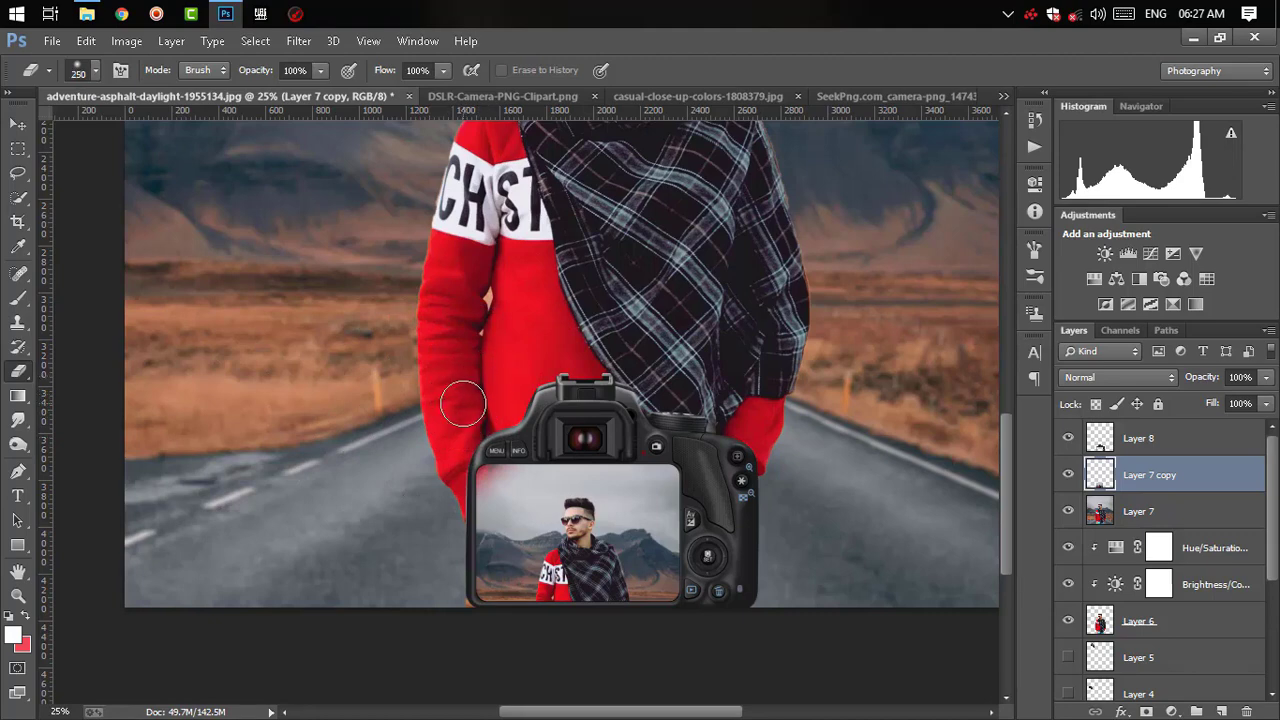
{"action": "key", "text": "ctrl+z"}
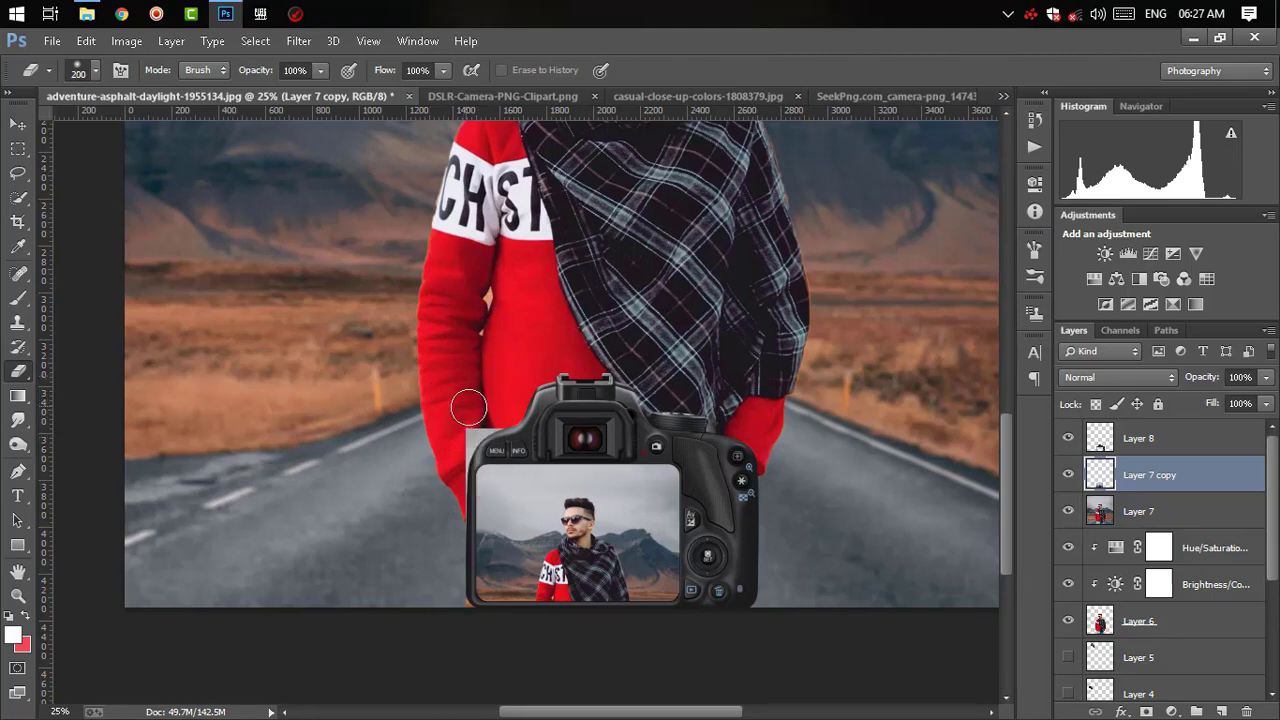
{"action": "key", "text": "bracketleft"}
{"action": "key", "text": "bracketleft"}
{"action": "key", "text": "bracketleft"}
{"action": "left_click_drag", "start_coordinate": [497, 419], "coordinate": [457, 506]}
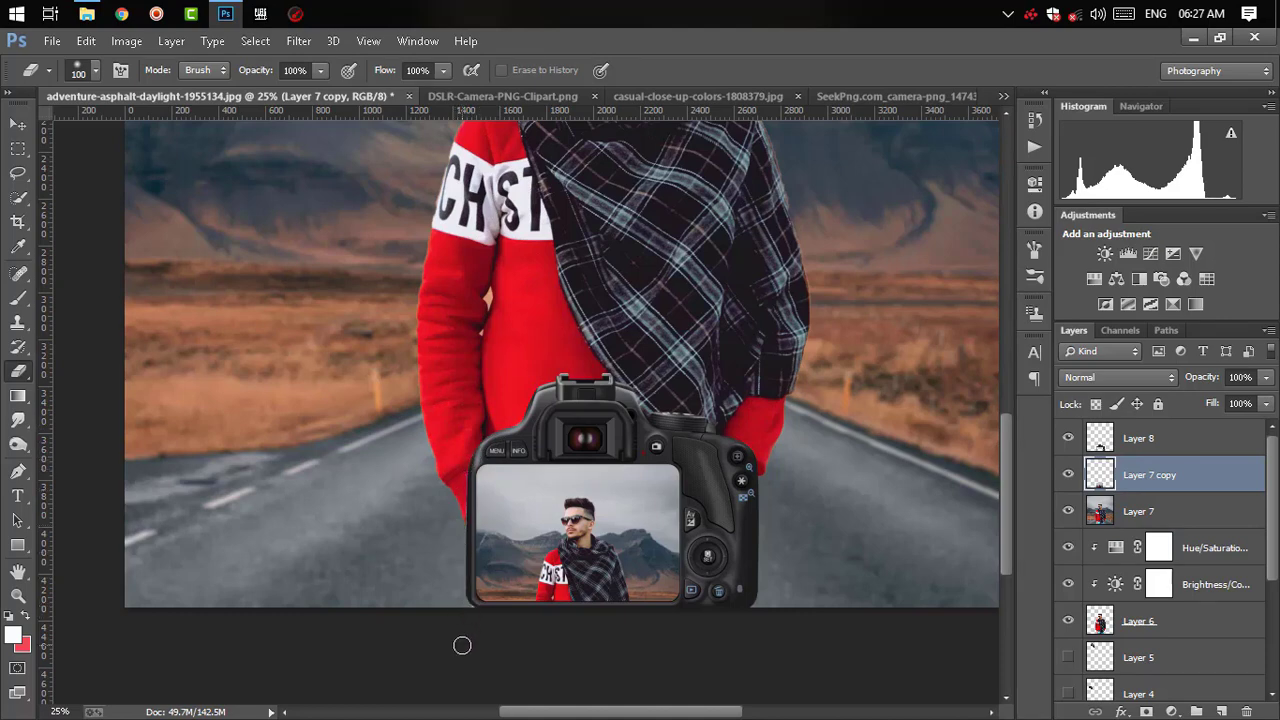
{"action": "key", "text": "ctrl+minus"}
{"action": "key", "text": "ctrl+minus"}
- Move Layer 7 just above Background and make Layers 1–5 and Layer 3 copy visible
{"action": "key", "text": "ctrl+plus"}
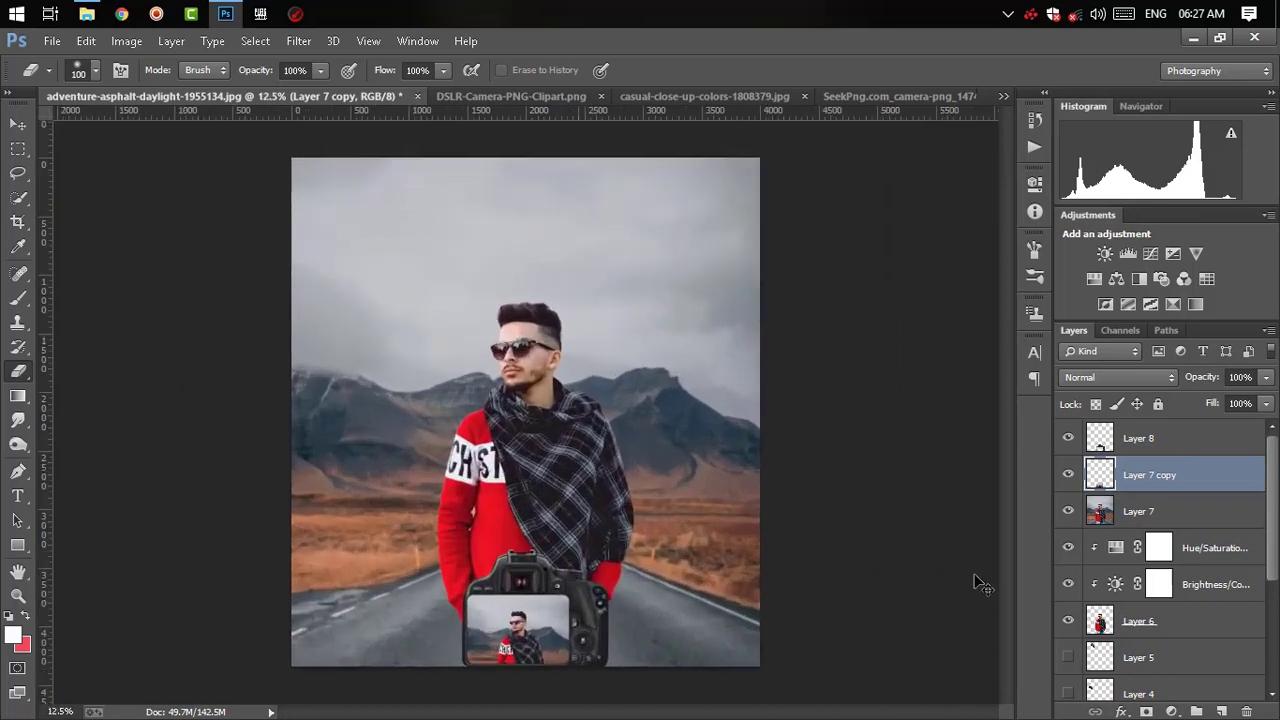
{"action": "key", "text": "ctrl+minus"}
{"action": "key", "text": "ctrl+minus"}
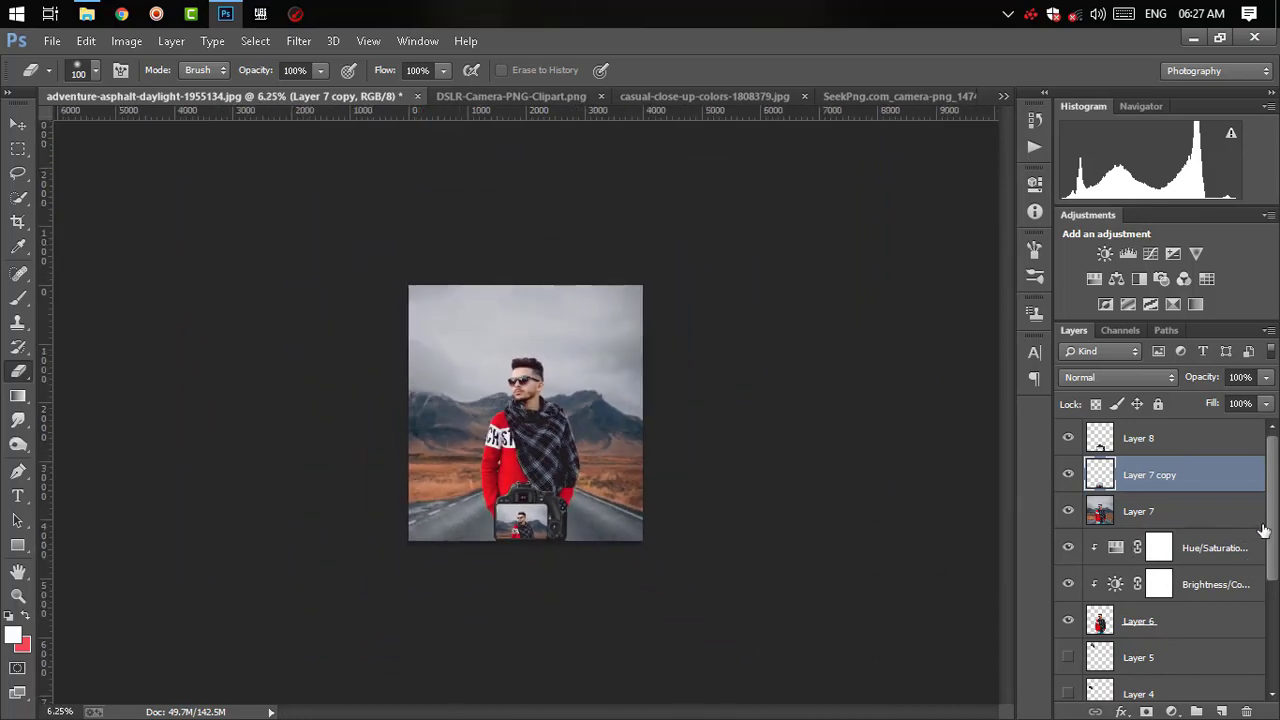
{"action": "scroll", "coordinate": [1277, 527], "scroll_direction": "down", "scroll_amount": 3}
{"action": "scroll", "coordinate": [1277, 527], "scroll_direction": "down", "scroll_amount": 2}
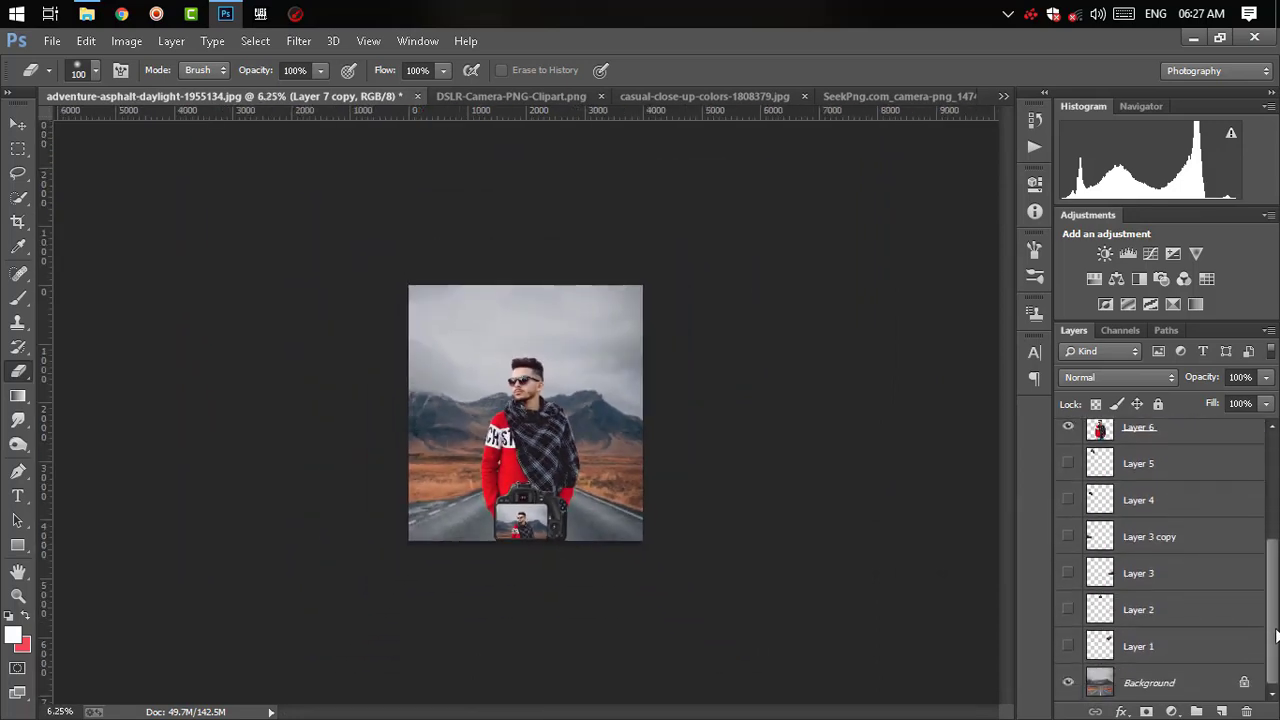
{"action": "scroll", "coordinate": [1277, 527], "scroll_direction": "up", "scroll_amount": 1}
{"action": "scroll", "coordinate": [1160, 520], "scroll_direction": "up", "scroll_amount": 3}
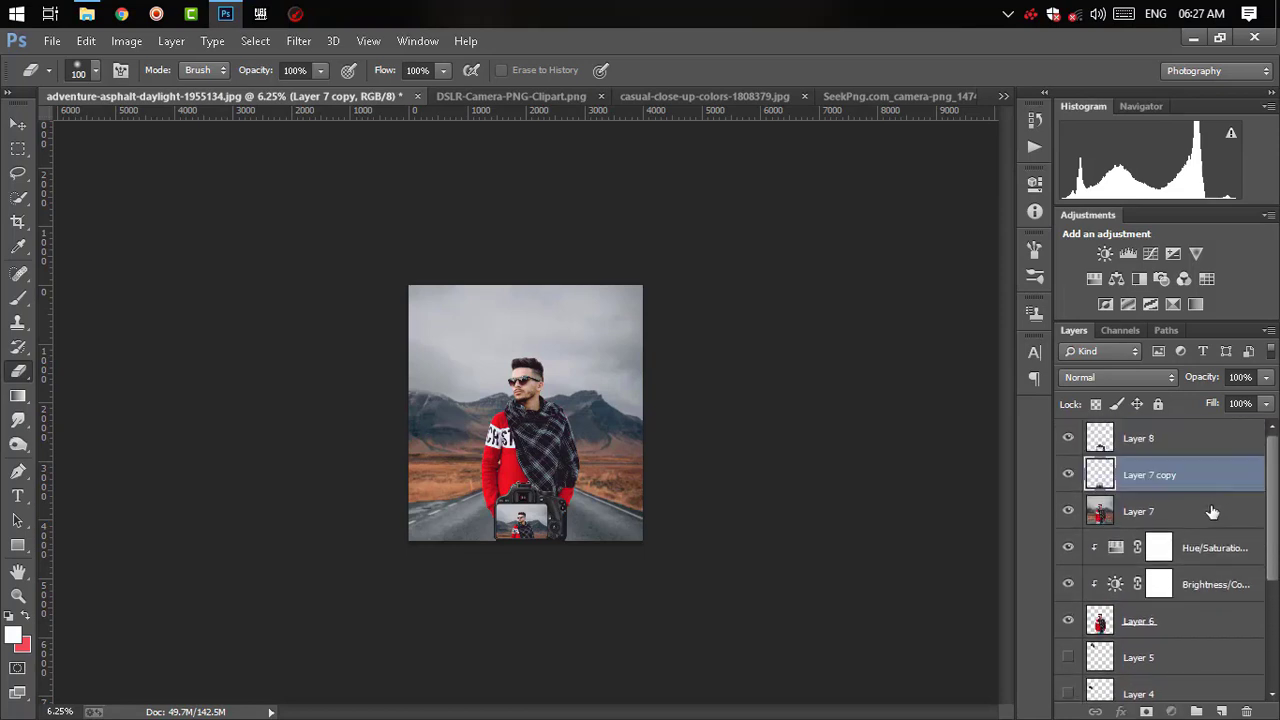
{"action": "mouse_move", "coordinate": [1214, 511]}
{"action": "left_mouse_down"}
{"action": "mouse_move", "coordinate": [1224, 677]}
{"action": "mouse_move", "coordinate": [1260, 698]}
{"action": "mouse_move", "coordinate": [1244, 675]}
{"action": "mouse_move", "coordinate": [1205, 666]}
{"action": "left_mouse_up"}
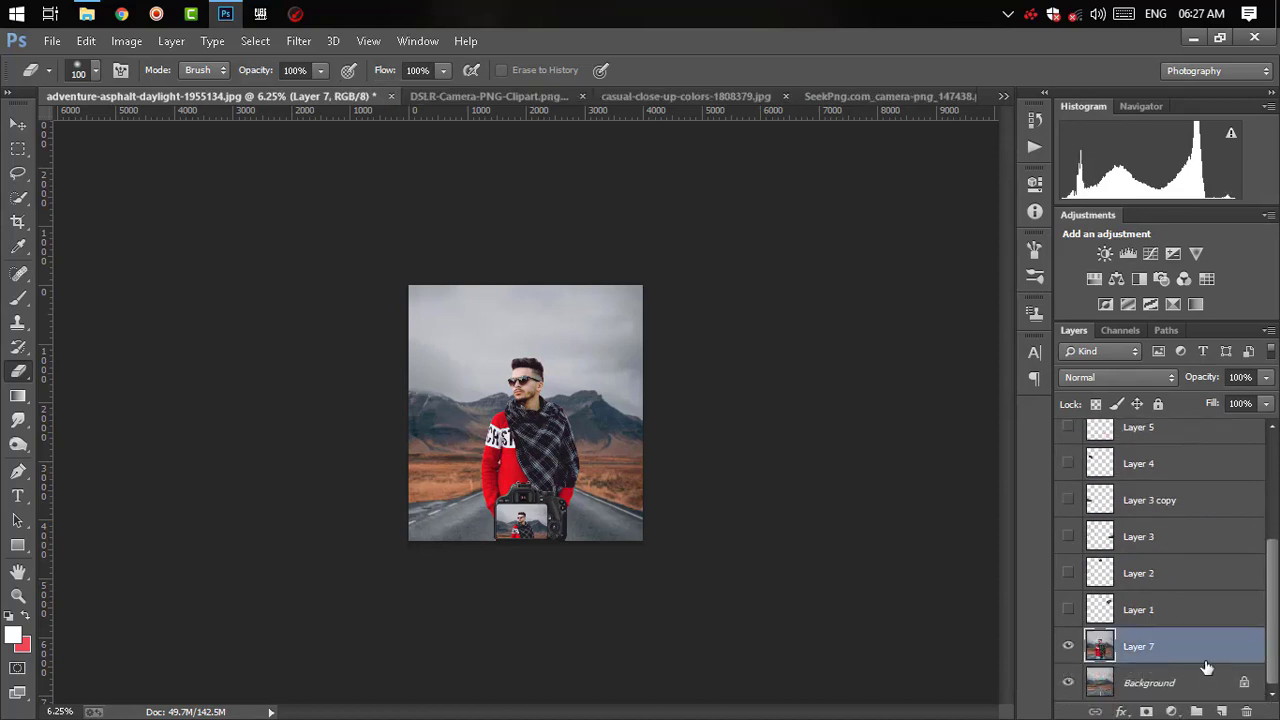
{"action": "left_click_drag", "start_coordinate": [1067, 620], "coordinate": [1068, 427]}
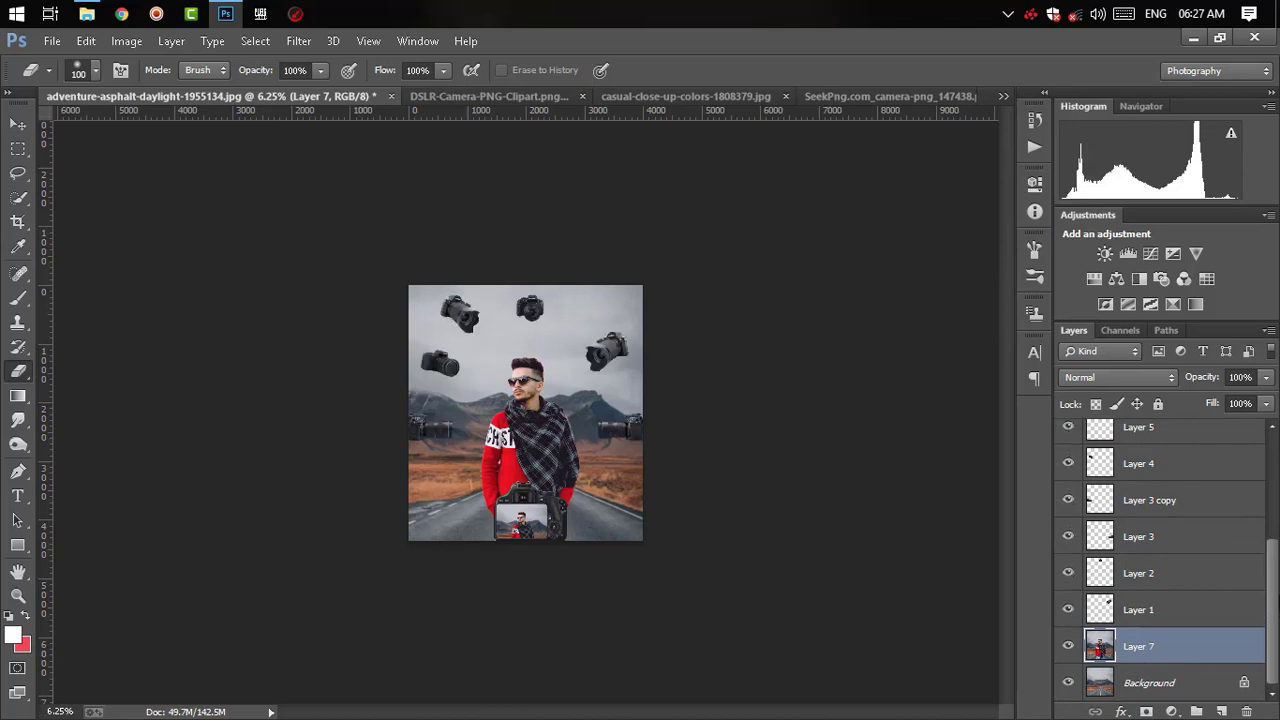
{"action": "left_click_drag", "start_coordinate": [1272, 591], "coordinate": [1266, 484]}
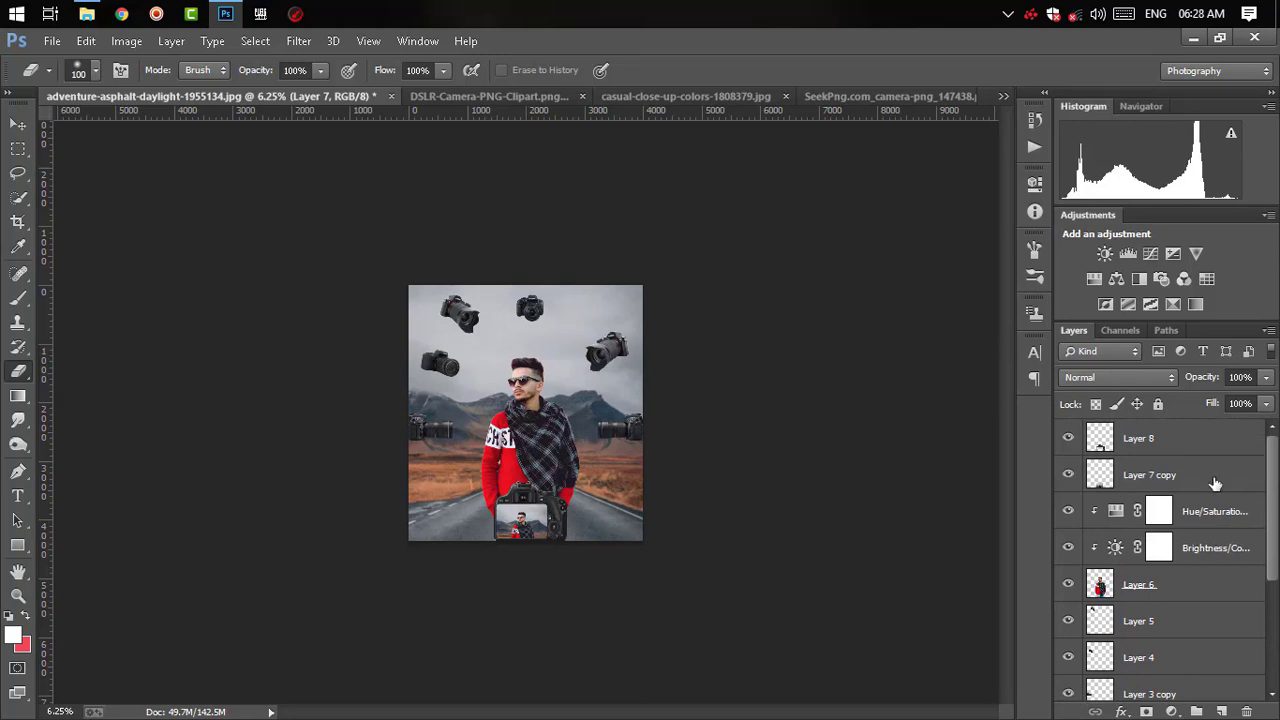
- Zoom to fit the man, his DSLR and six floating cameras, then enlarge the view slightly
{"action": "key", "text": "ctrl+minus"}
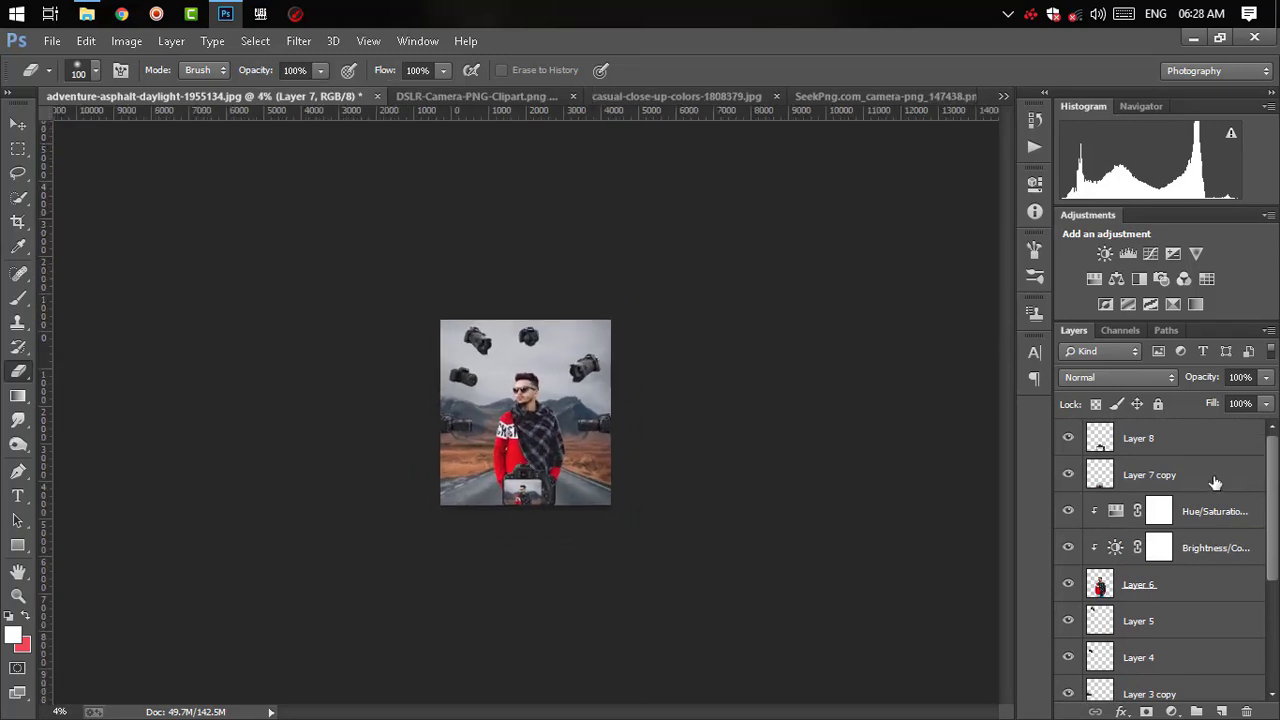
{"action": "key", "text": "ctrl+plus"}
{"action": "scroll", "coordinate": [1267, 573], "scroll_direction": "down", "scroll_amount": 5}
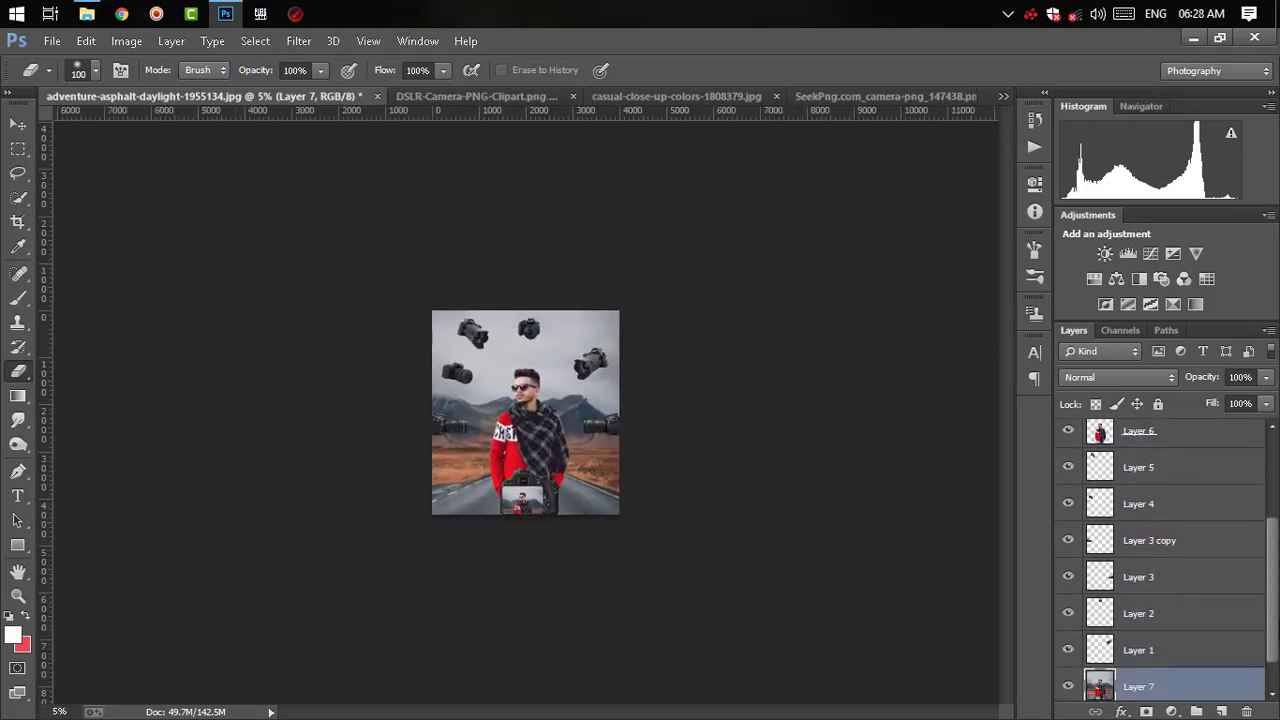
{"action": "key", "text": "ctrl+plus"}
{"action": "key", "text": "ctrl+plus"}
{"action": "key", "text": "ctrl+plus"}
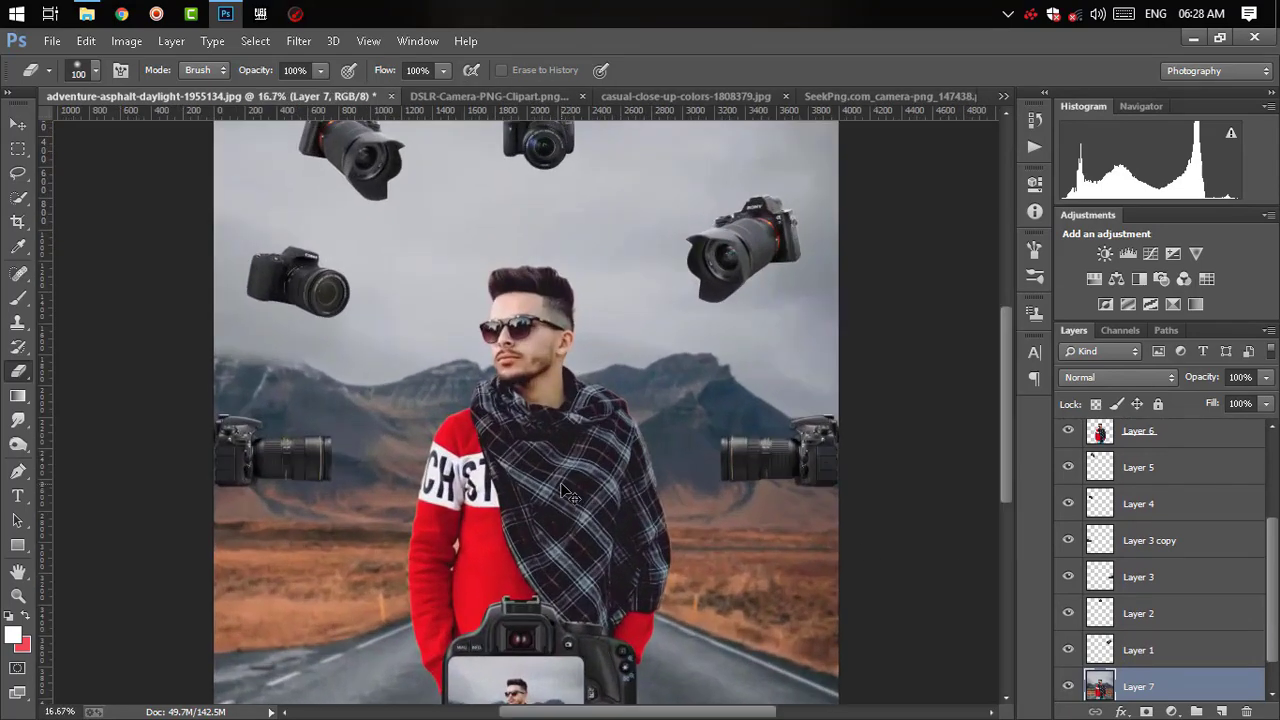
{"action": "key", "text": "ctrl+plus"}
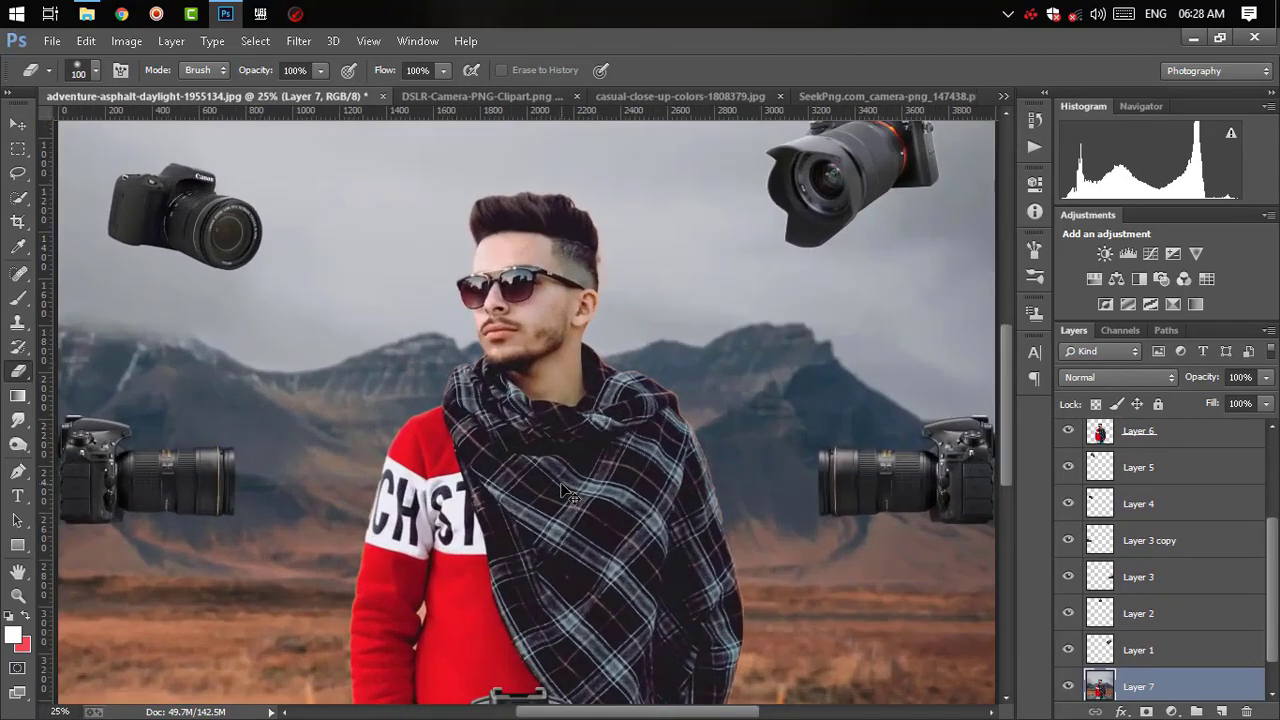
{"action": "key", "text": "ctrl+minus"}
{"action": "key", "text": "ctrl+minus"}
{"action": "key", "text": "ctrl+plus"}
{"action": "left_click_drag", "start_coordinate": [572, 583], "coordinate": [566, 420]}
{"action": "key", "text": "ctrl+plus"}
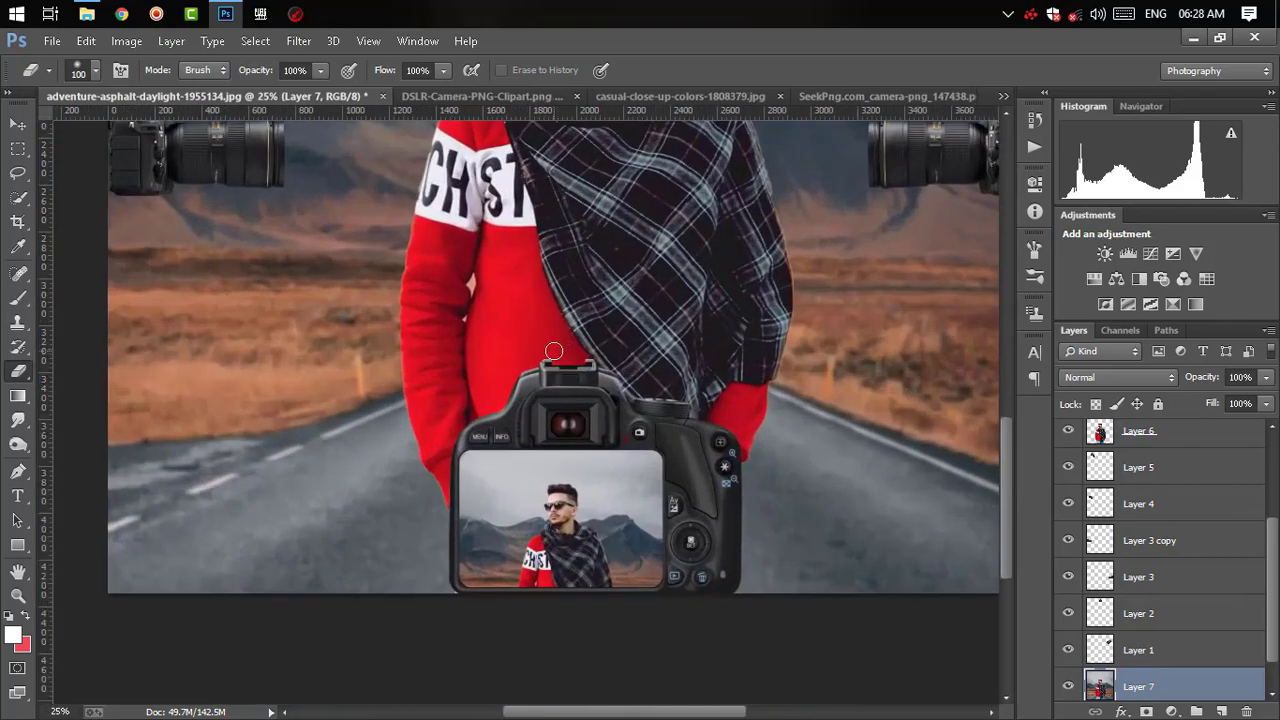
{"action": "key", "text": "ctrl+minus"}
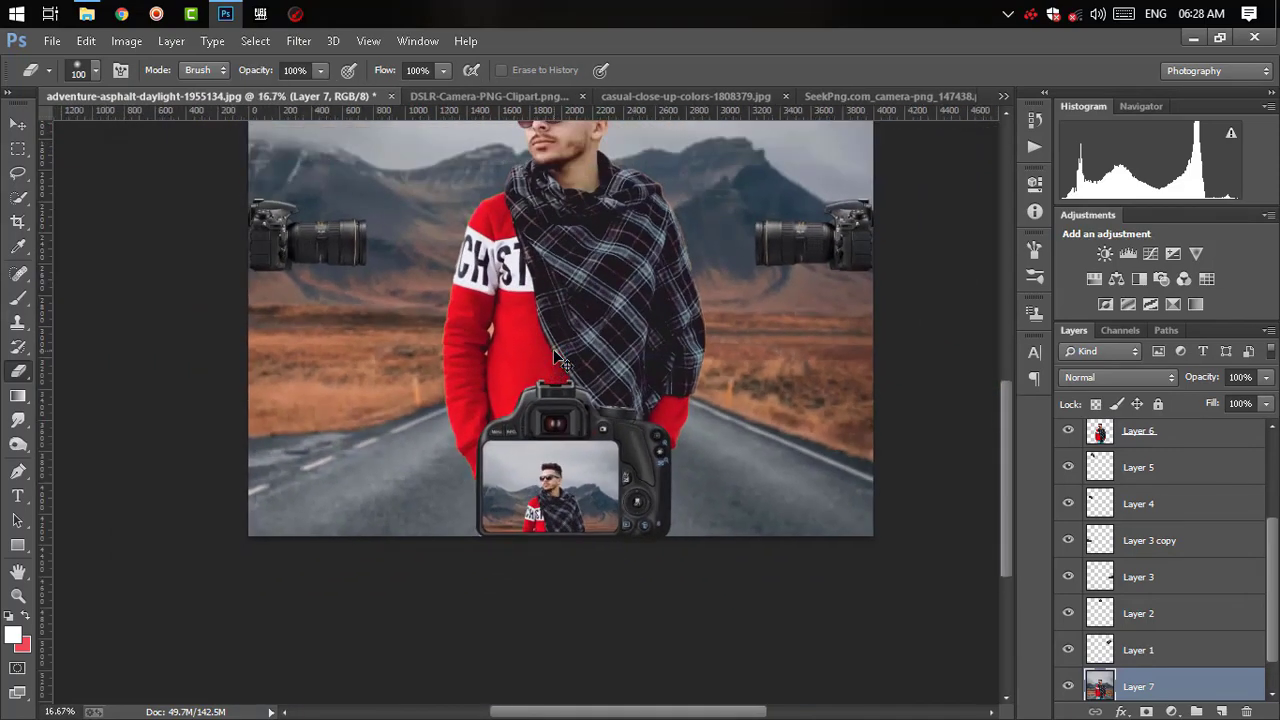
{"action": "key", "text": "ctrl+plus"}
{"action": "key", "text": "ctrl+plus"}
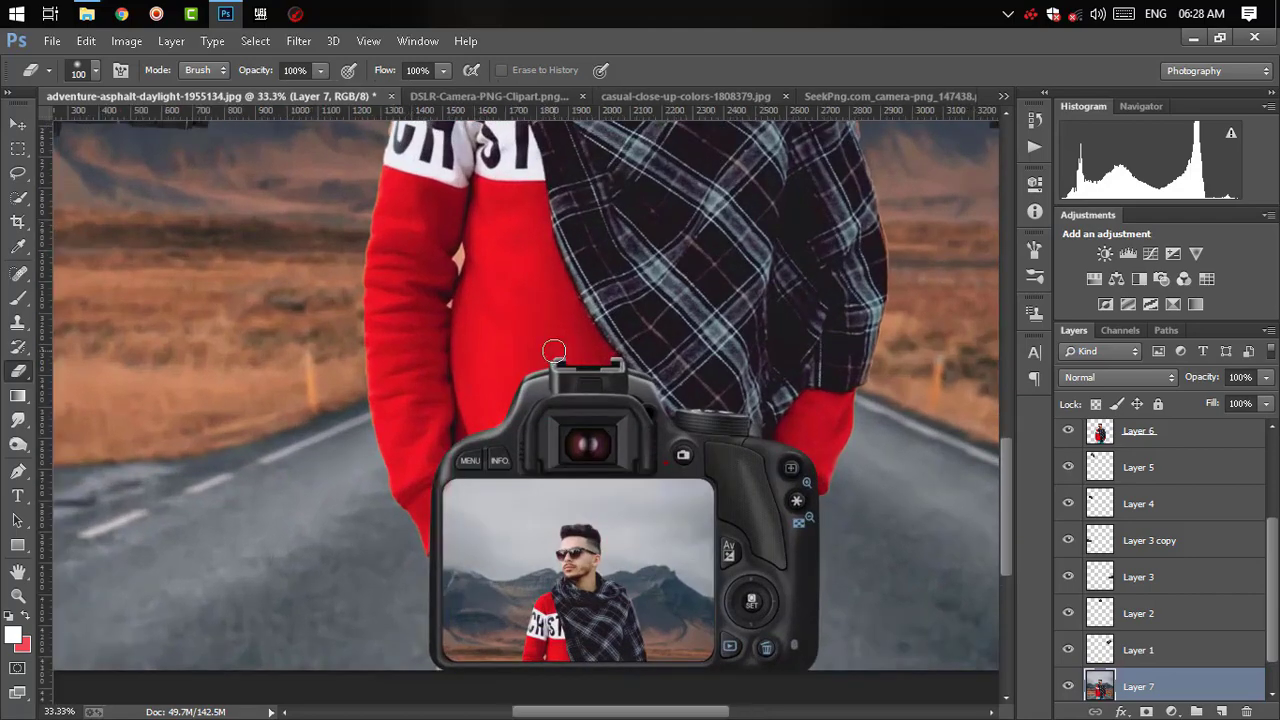
{"action": "key", "text": "ctrl+minus"}
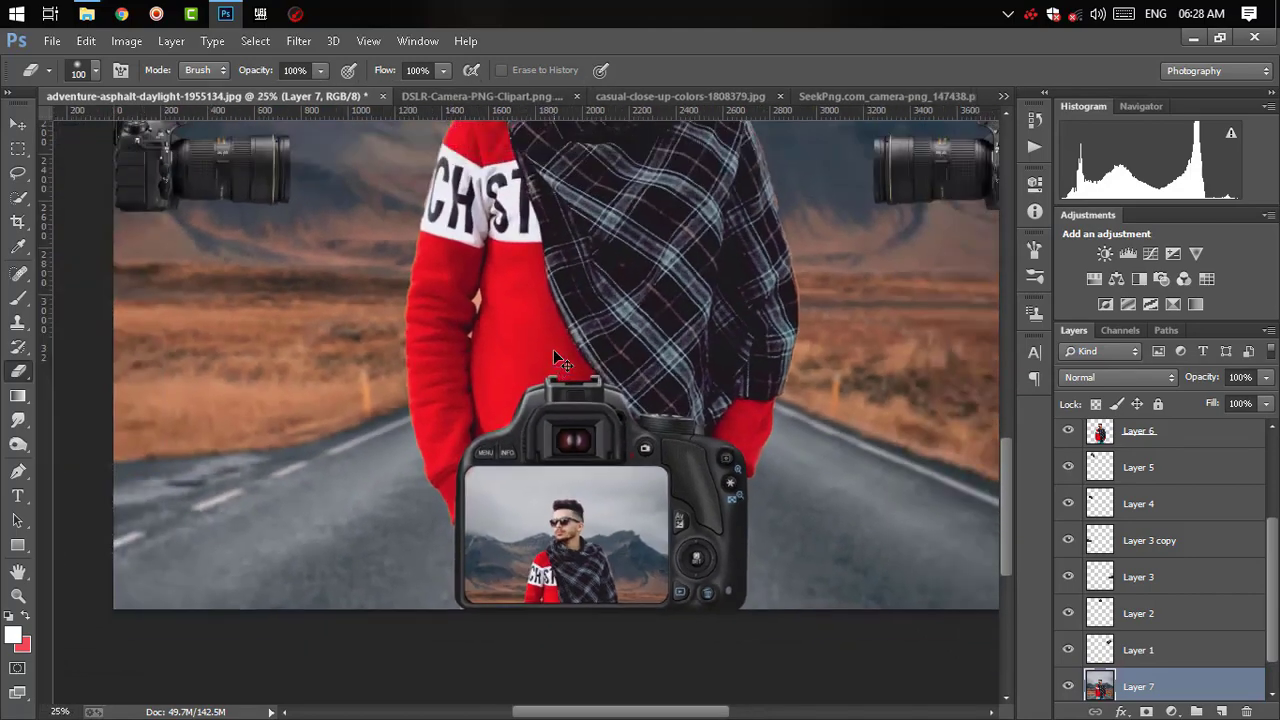
{"action": "key", "text": "ctrl+minus"}
{"action": "key", "text": "ctrl+minus"}
{"action": "key", "text": "ctrl+minus"}
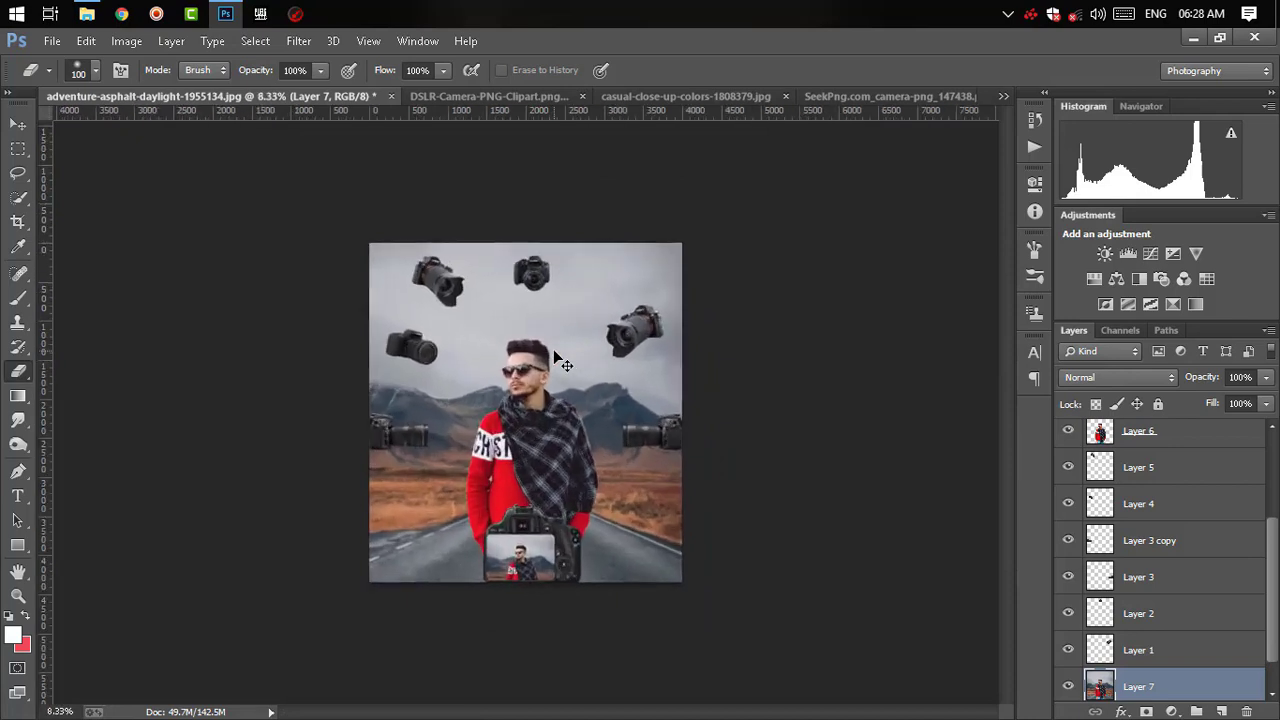
{"action": "key", "text": "ctrl+plus"}
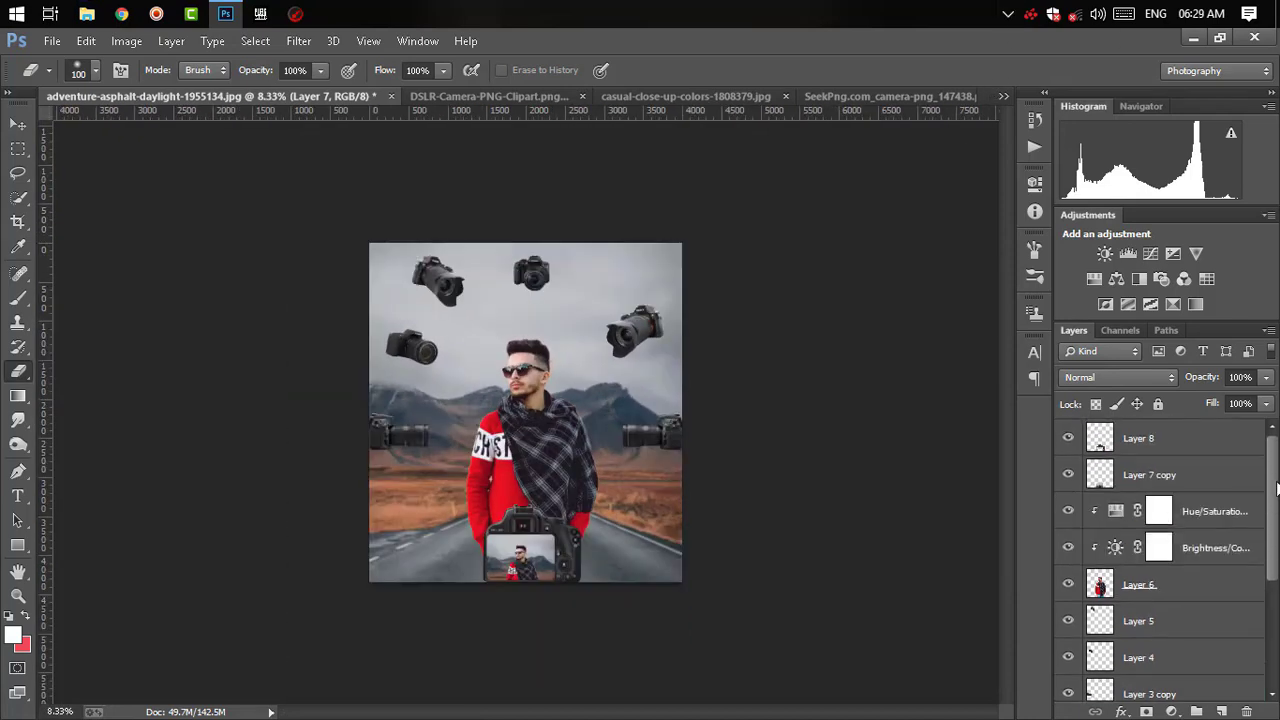
- From Layer 8, stamp all visible layers into a new Layer 9 and open the Camera Raw Filter
{"action": "left_click", "coordinate": [1160, 444]}
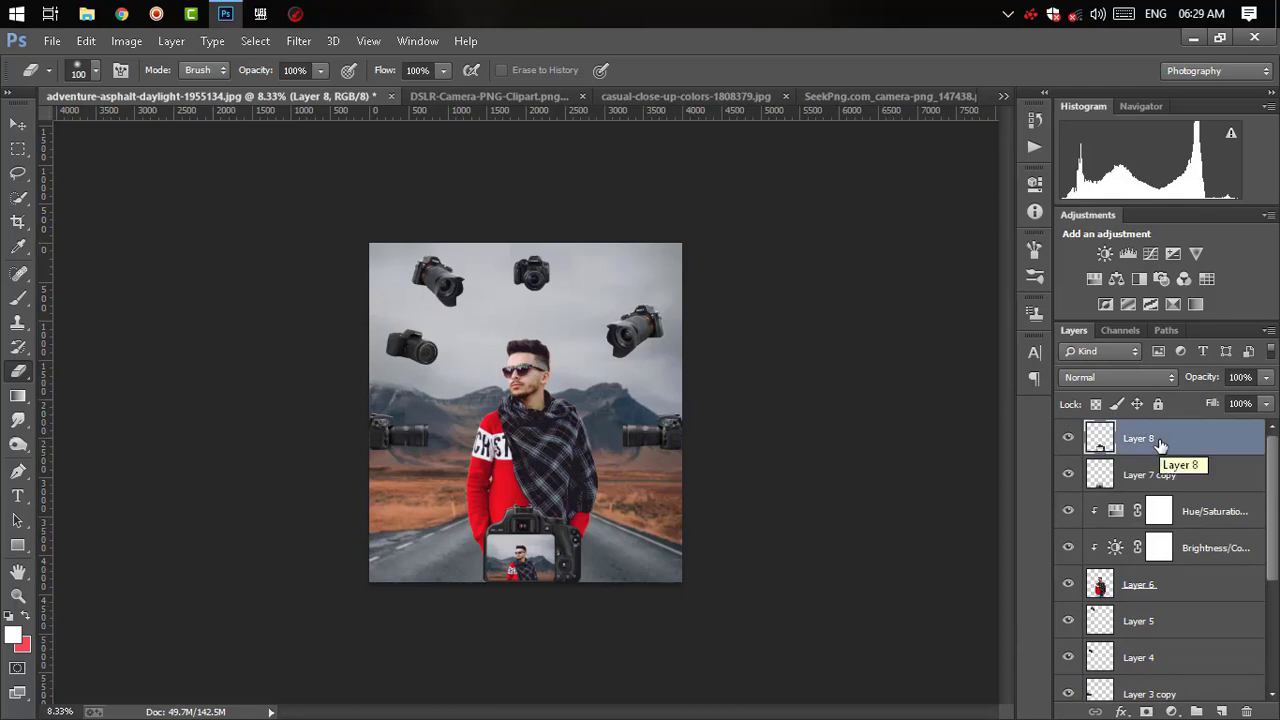
{"action": "key", "text": "ctrl+shift+alt+e"}
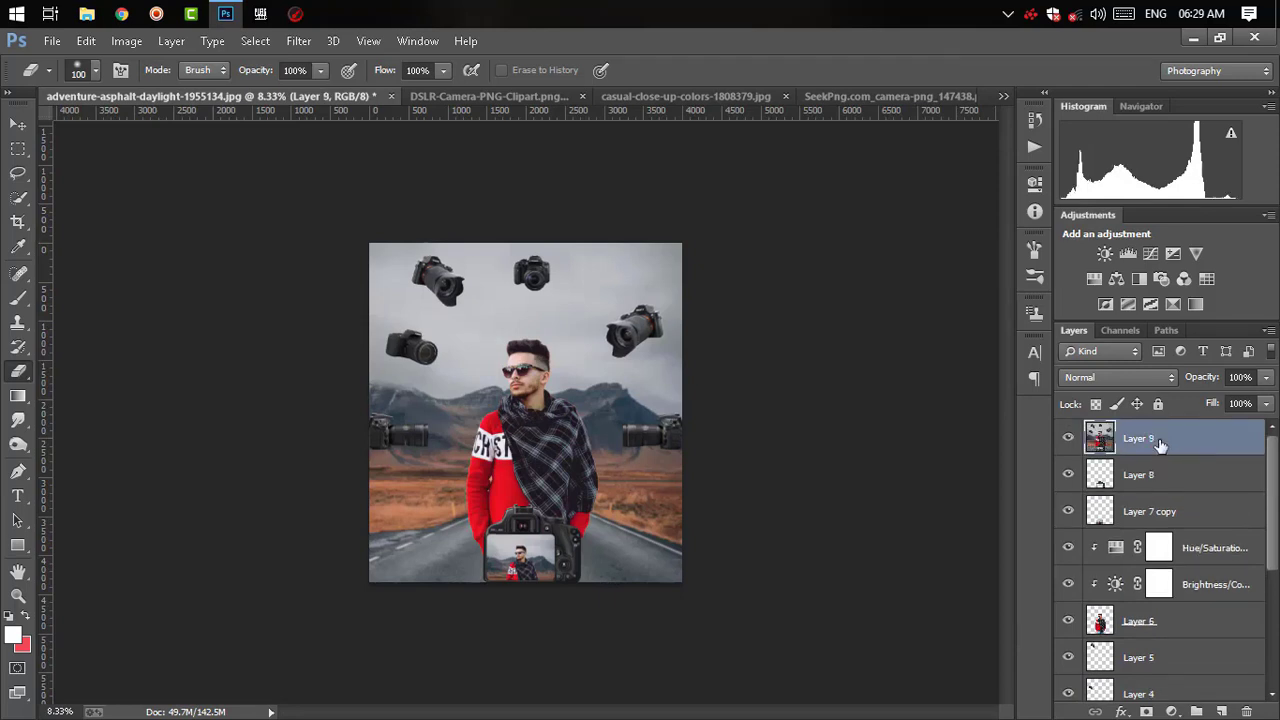
{"action": "left_click", "coordinate": [298, 41]}
{"action": "left_click", "coordinate": [400, 150]}
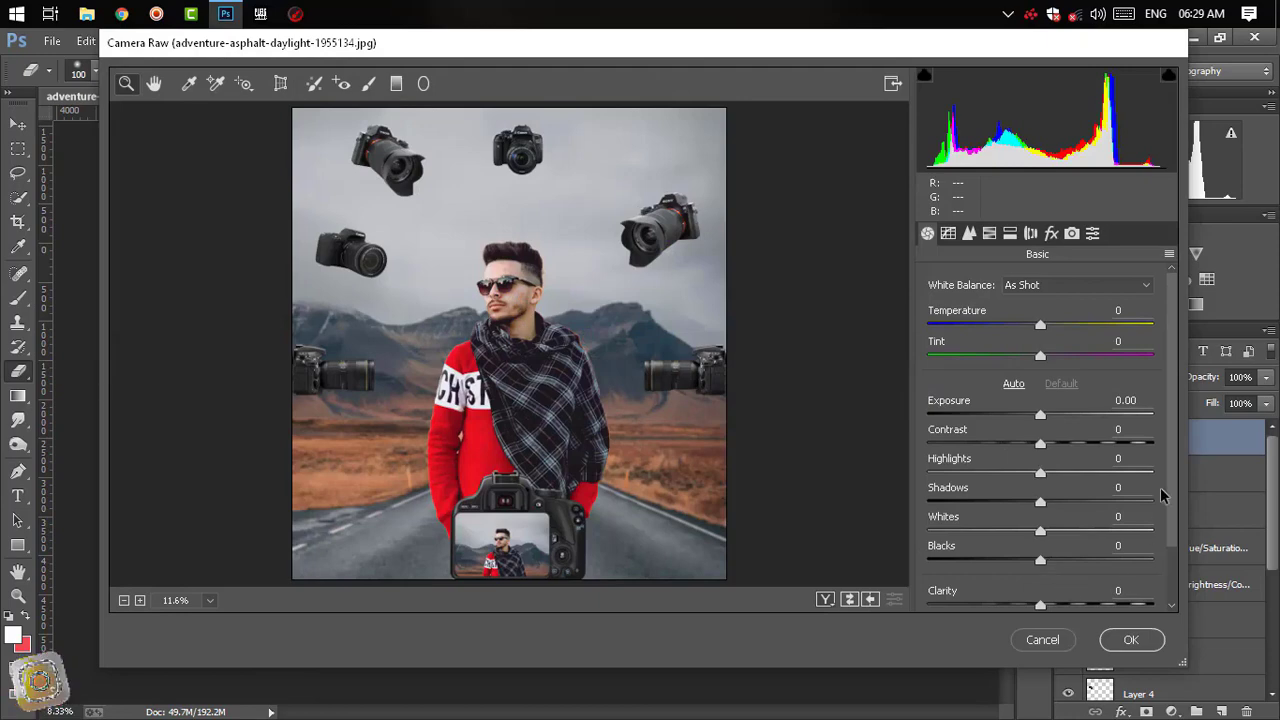
- In Camera Raw, set Clarity +10, Highlights -10 and Whites +8
{"action": "mouse_move", "coordinate": [1042, 606]}
{"action": "left_mouse_down"}
{"action": "mouse_move", "coordinate": [1068, 607]}
{"action": "mouse_move", "coordinate": [1052, 603]}
{"action": "left_mouse_up"}
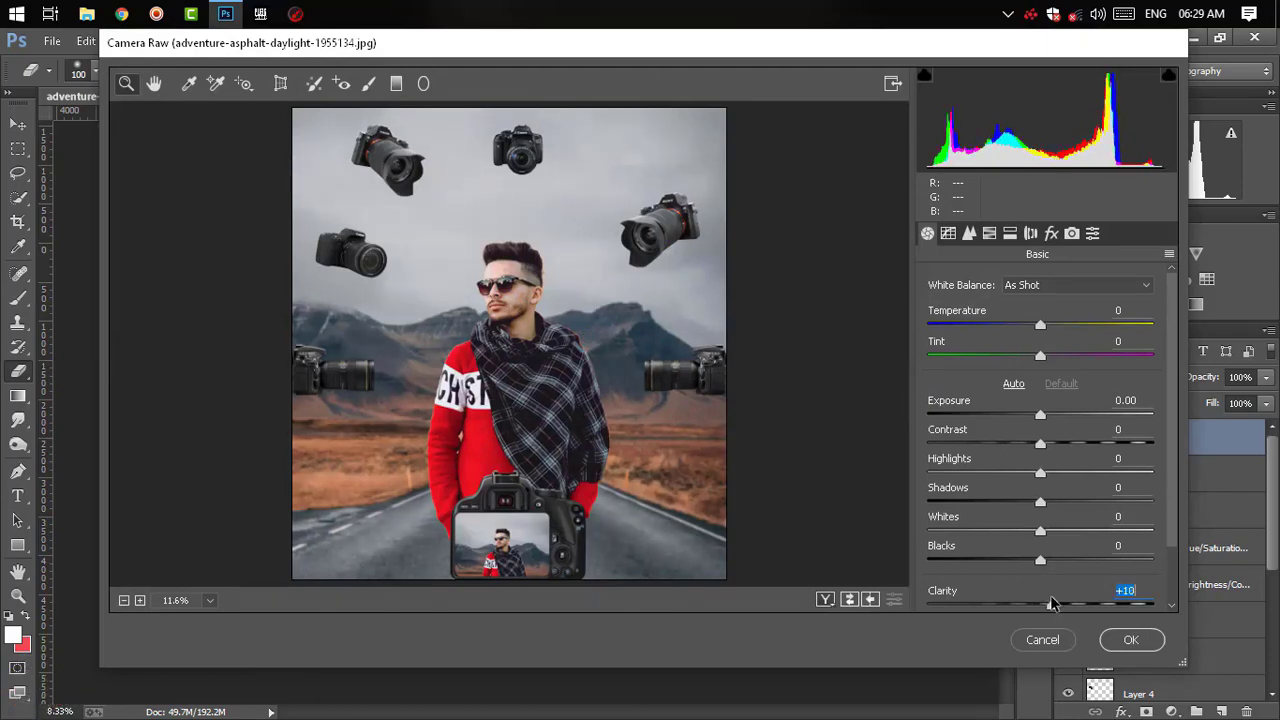
{"action": "mouse_move", "coordinate": [1040, 473]}
{"action": "left_mouse_down"}
{"action": "mouse_move", "coordinate": [946, 474]}
{"action": "mouse_move", "coordinate": [1025, 482]}
{"action": "mouse_move", "coordinate": [1058, 447]}
{"action": "left_mouse_up"}
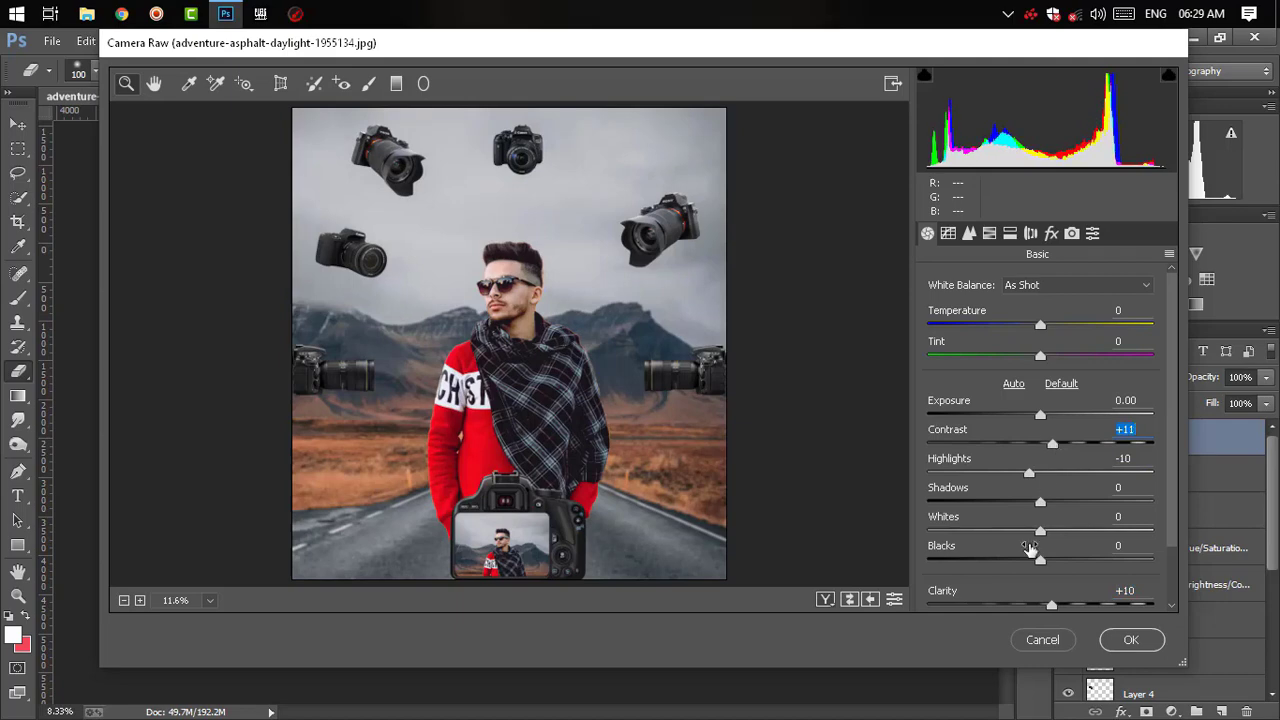
{"action": "mouse_move", "coordinate": [1040, 530]}
{"action": "left_mouse_down"}
{"action": "mouse_move", "coordinate": [1109, 528]}
{"action": "mouse_move", "coordinate": [1052, 530]}
{"action": "left_mouse_up"}
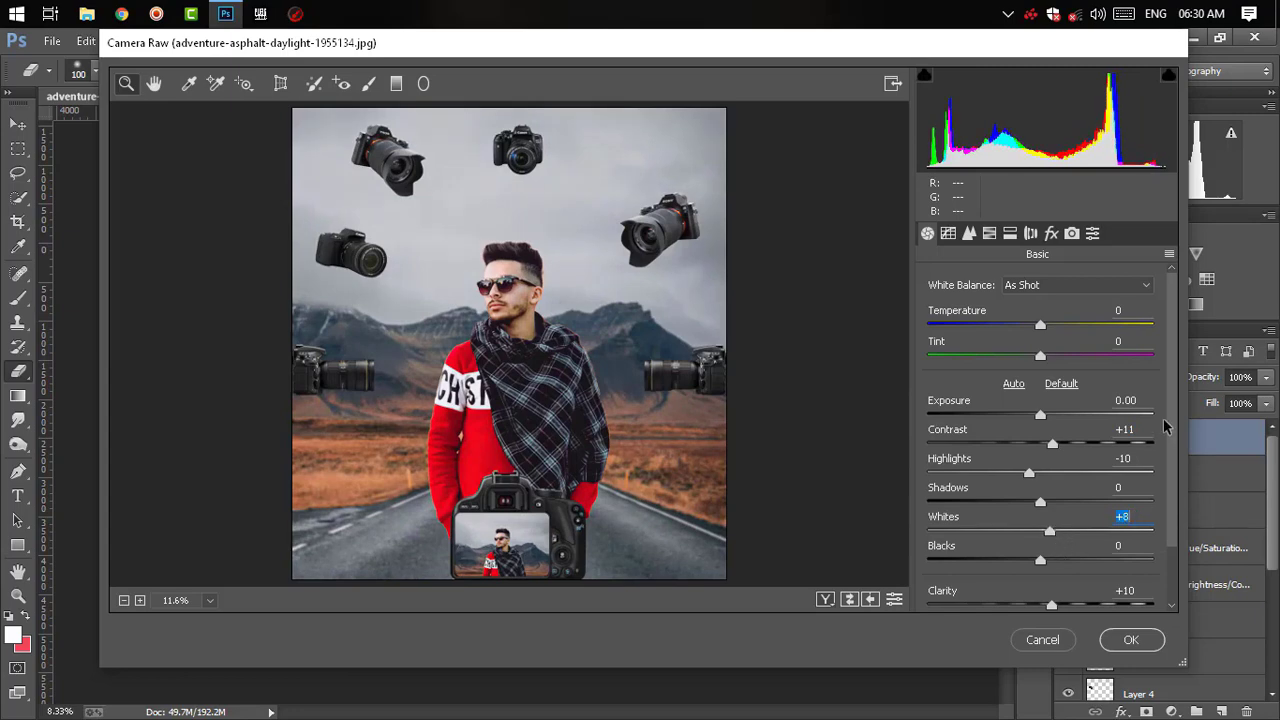
{"action": "left_click", "coordinate": [969, 234]}
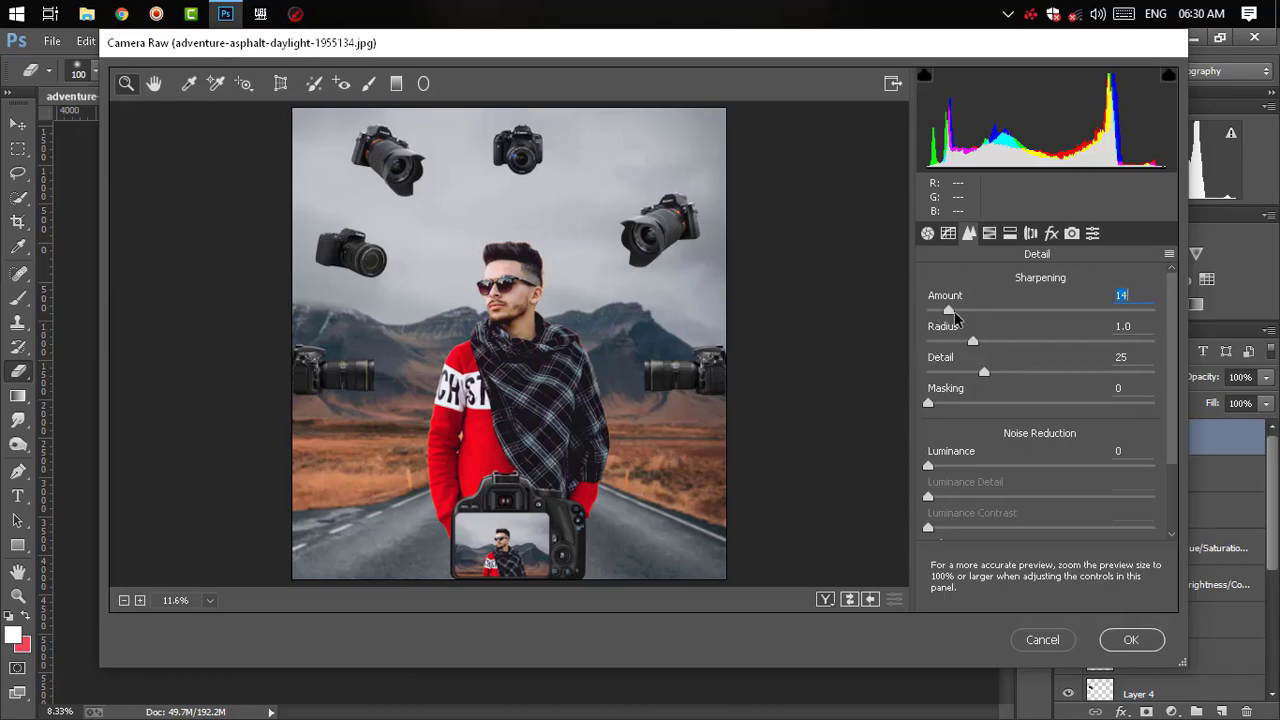
- Raise Oranges luminance to +14 and add a post-crop vignette of -6 with Feather 58
{"action": "left_click", "coordinate": [997, 234]}
{"action": "left_click_drag", "start_coordinate": [1045, 401], "coordinate": [1071, 403]}
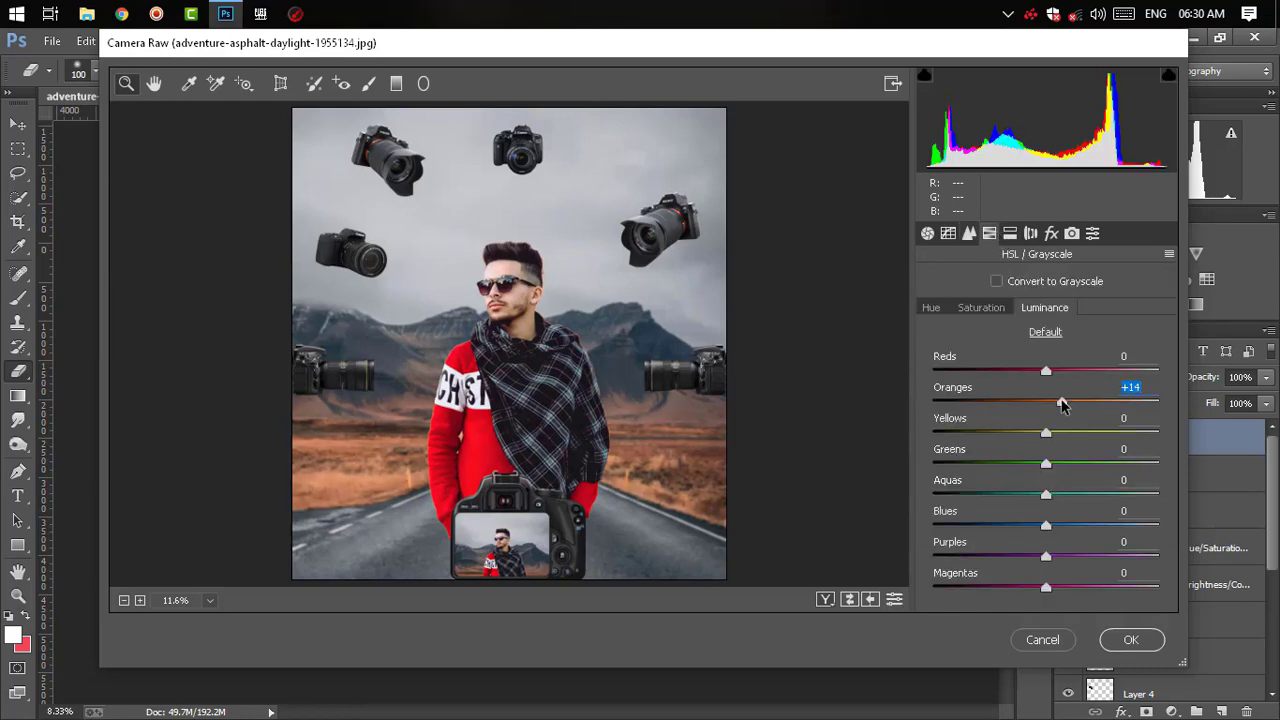
{"action": "left_click", "coordinate": [1051, 233]}
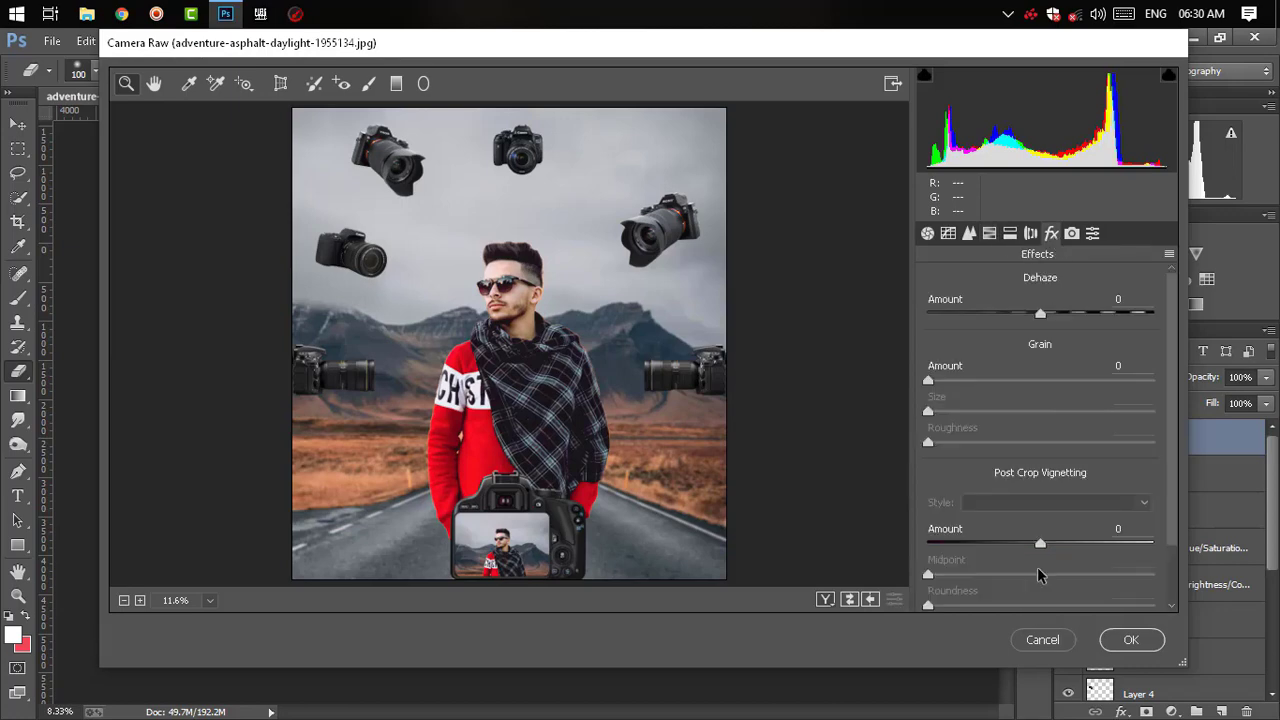
{"action": "left_click_drag", "start_coordinate": [1037, 545], "coordinate": [1033, 545]}
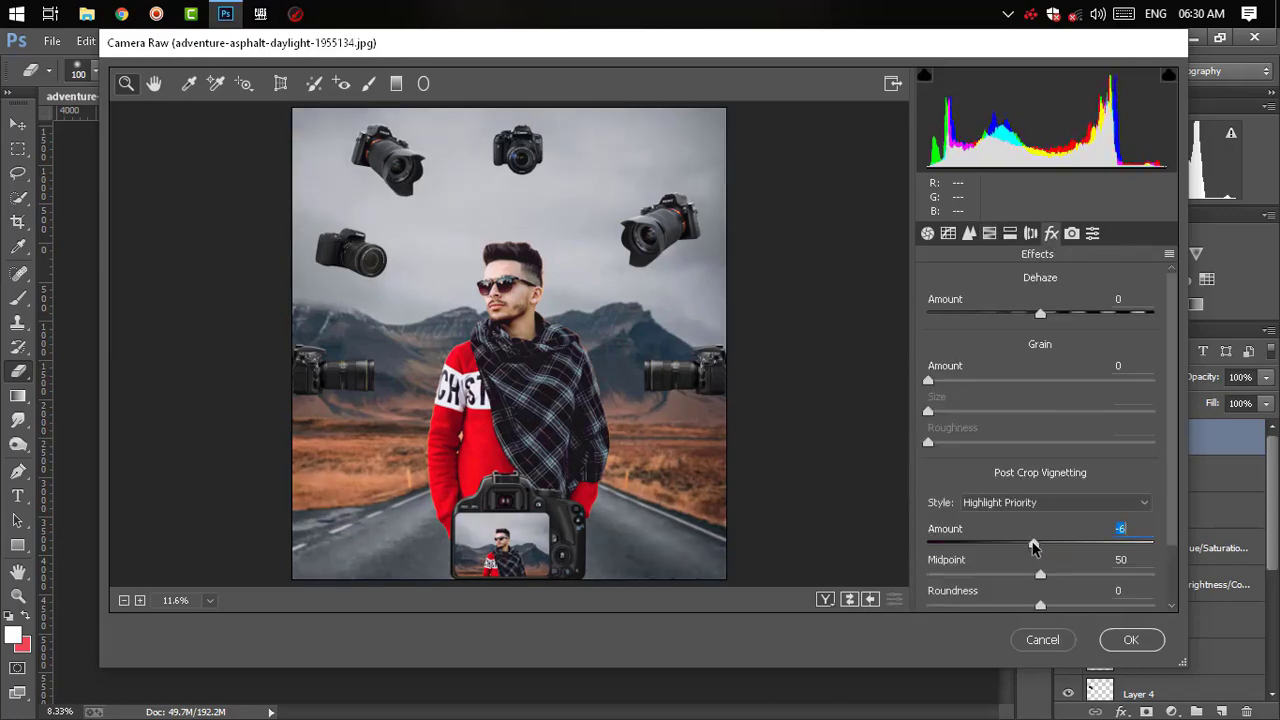
{"action": "scroll", "coordinate": [1165, 521], "scroll_direction": "down", "scroll_amount": 2}
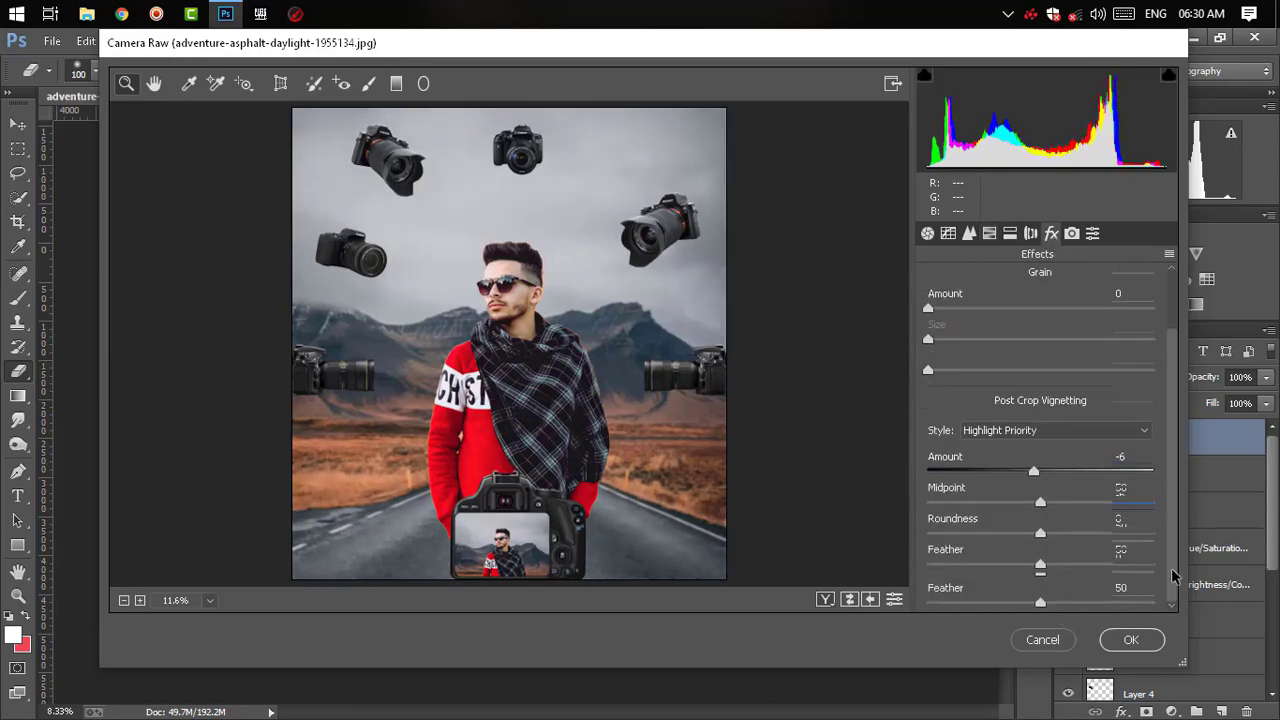
{"action": "left_click_drag", "start_coordinate": [1060, 561], "coordinate": [1063, 562]}
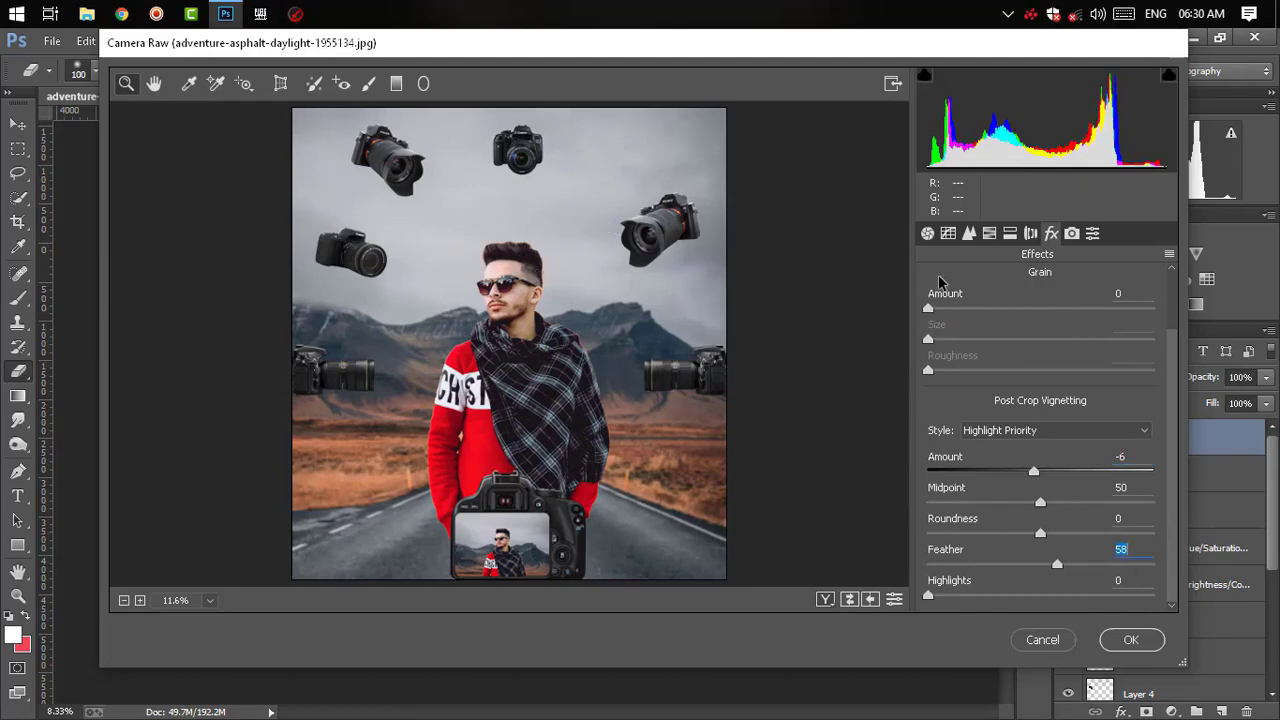
- Warm the Temperature to +4 and commit the Camera Raw grade to Layer 9
{"action": "left_click", "coordinate": [927, 234]}
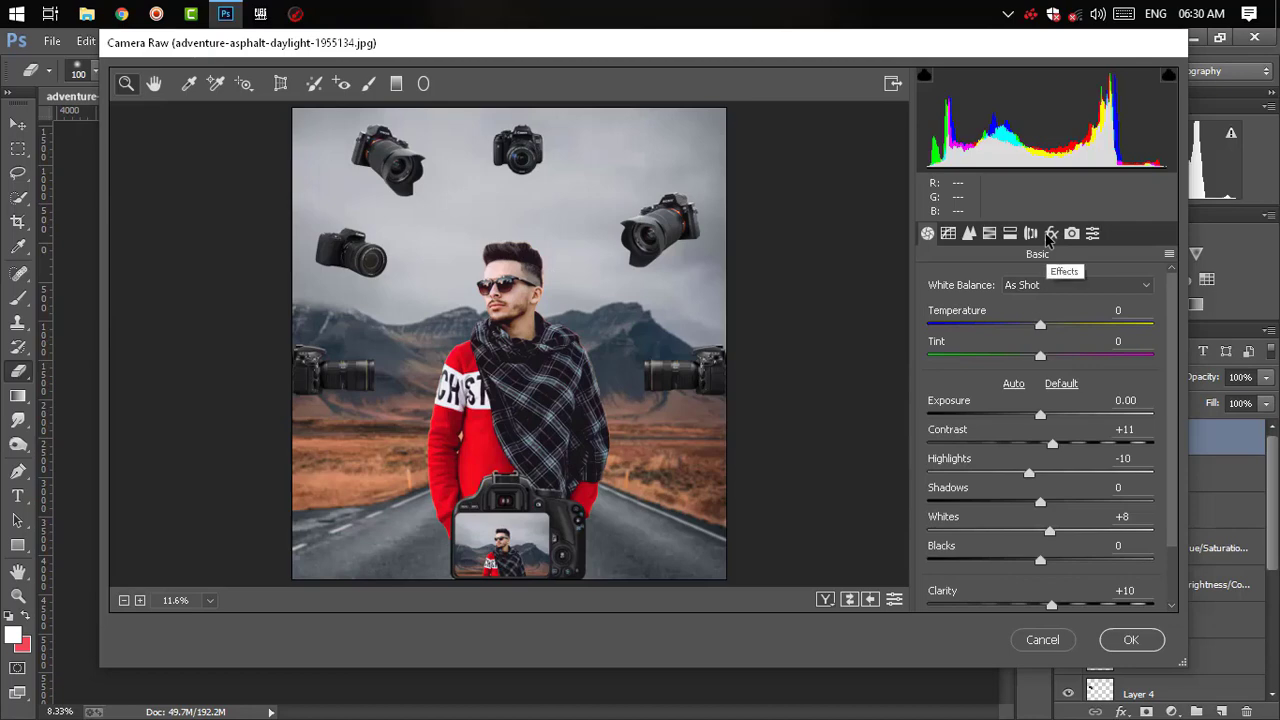
{"action": "left_click_drag", "start_coordinate": [1041, 327], "coordinate": [1046, 329]}
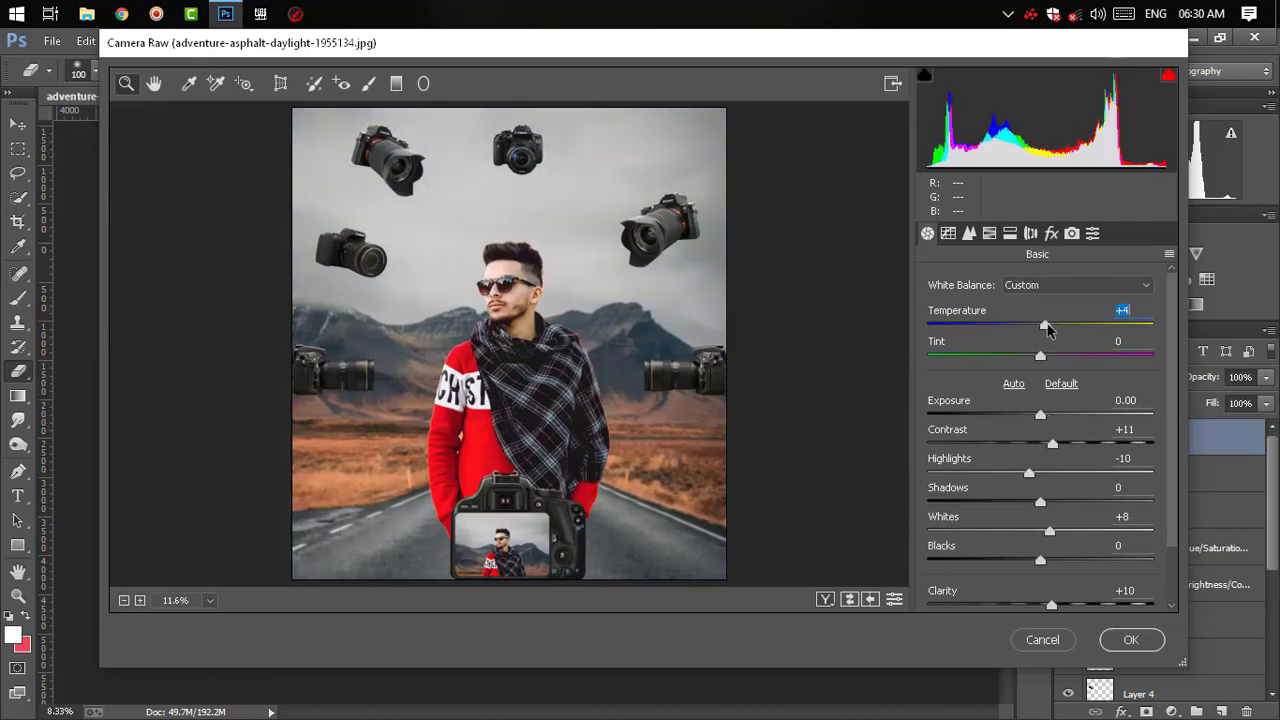
{"action": "left_click", "coordinate": [1131, 640]}
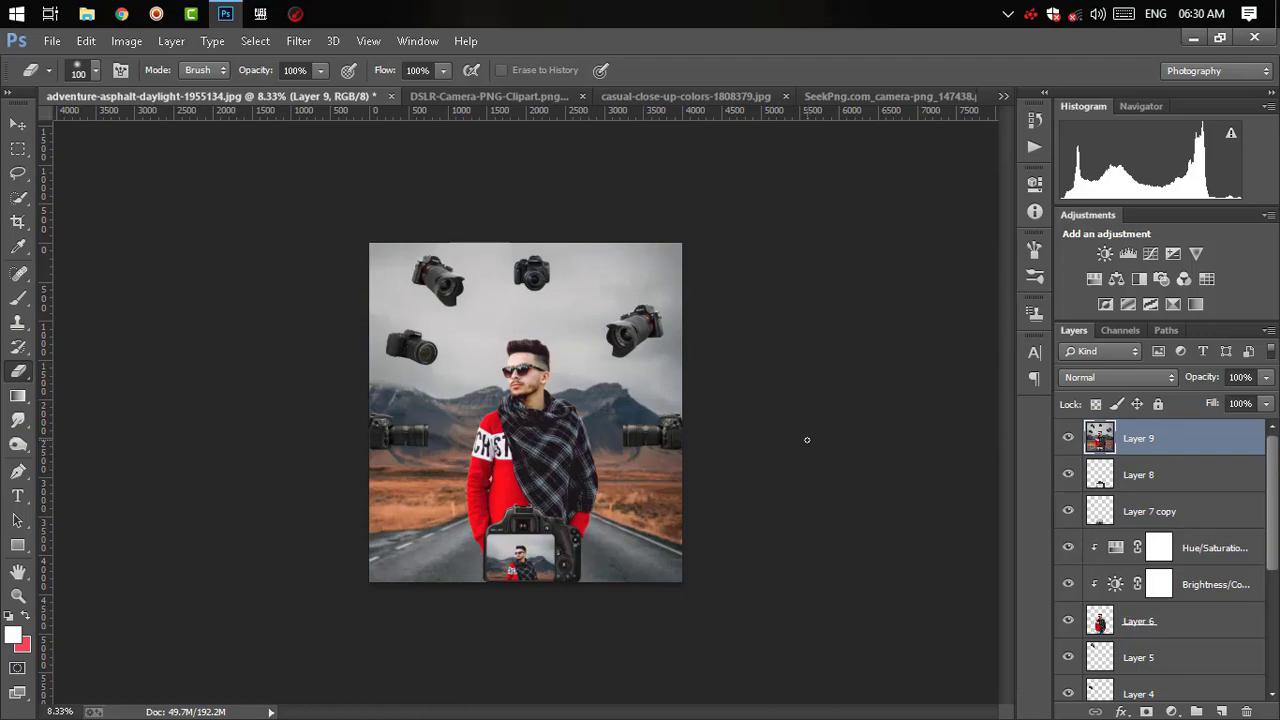
{"action": "key", "text": "ctrl+plus"}
{"action": "key", "text": "ctrl+plus"}
{"action": "key", "text": "ctrl+plus"}
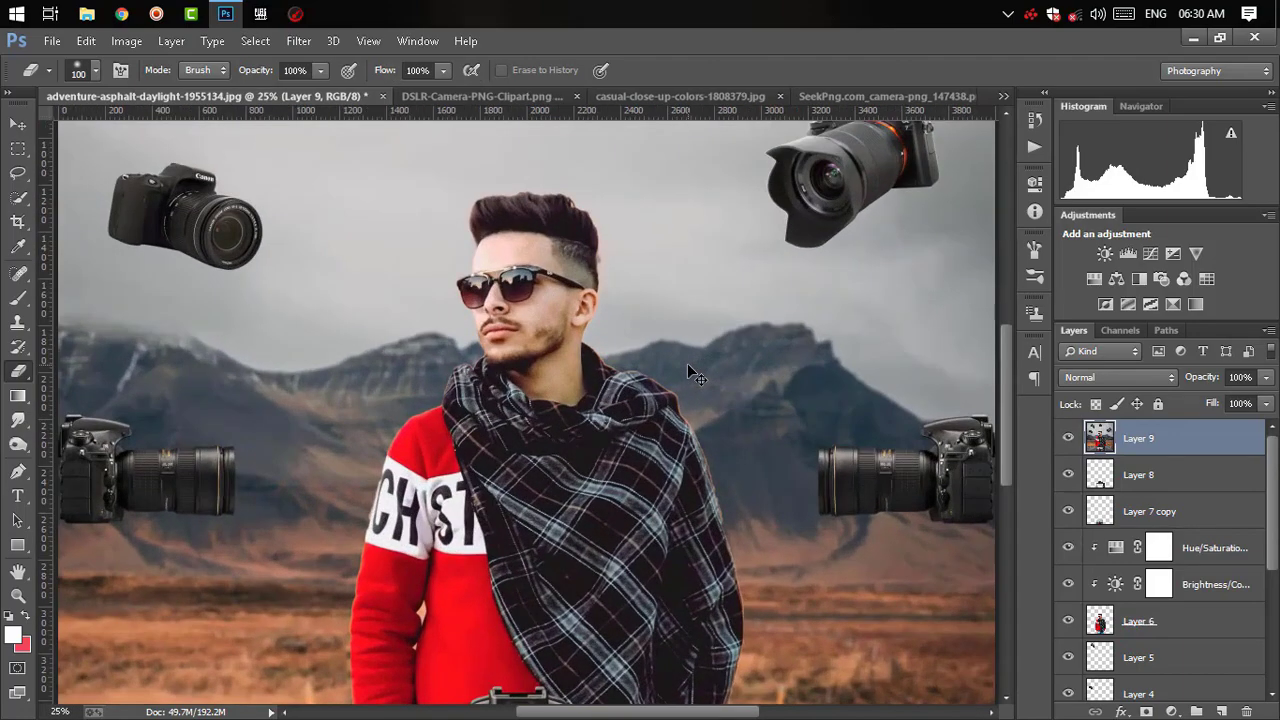
{"action": "key", "text": "ctrl+minus"}
{"action": "key", "text": "ctrl+minus"}
{"action": "key", "text": "ctrl+minus"}
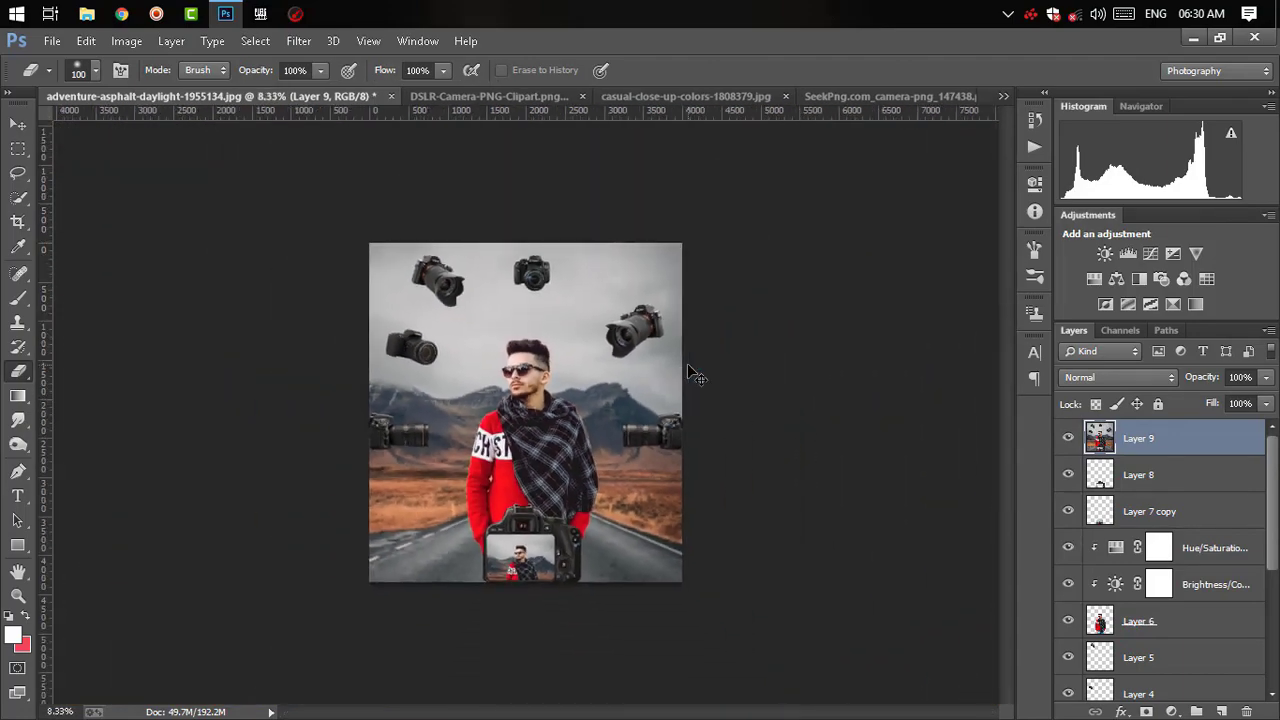
{"action": "key", "text": "ctrl+plus"}
{"action": "key", "text": "ctrl+plus"}
{"action": "key", "text": "ctrl+plus"}
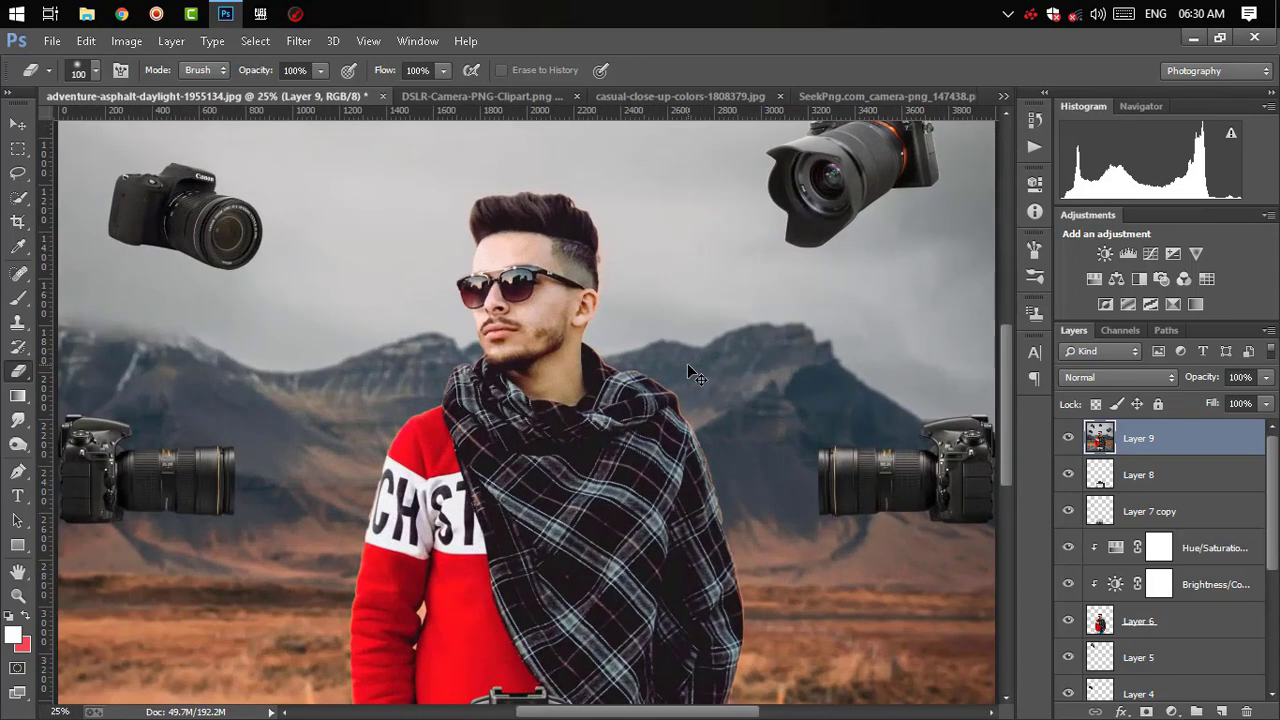
{"action": "key", "text": "ctrl+minus"}
{"action": "key", "text": "ctrl+minus"}
{"action": "key", "text": "ctrl+minus"}
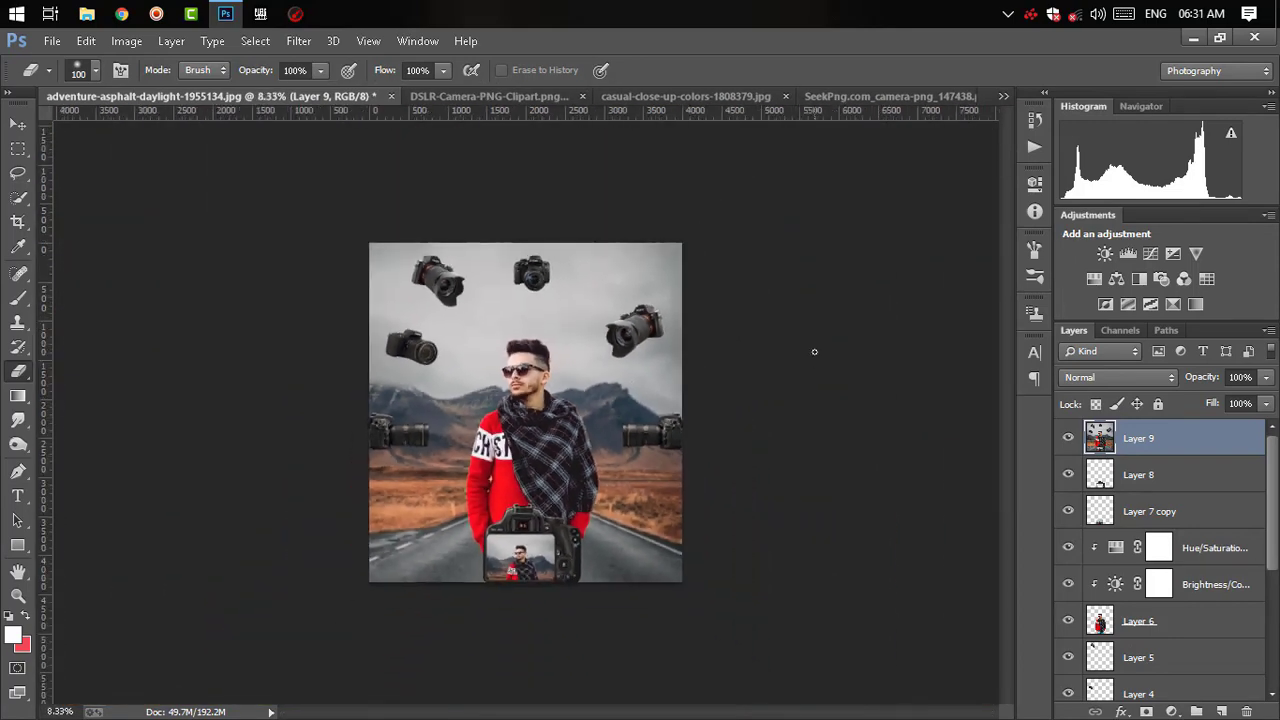
{"action": "key", "text": "ctrl+plus"}
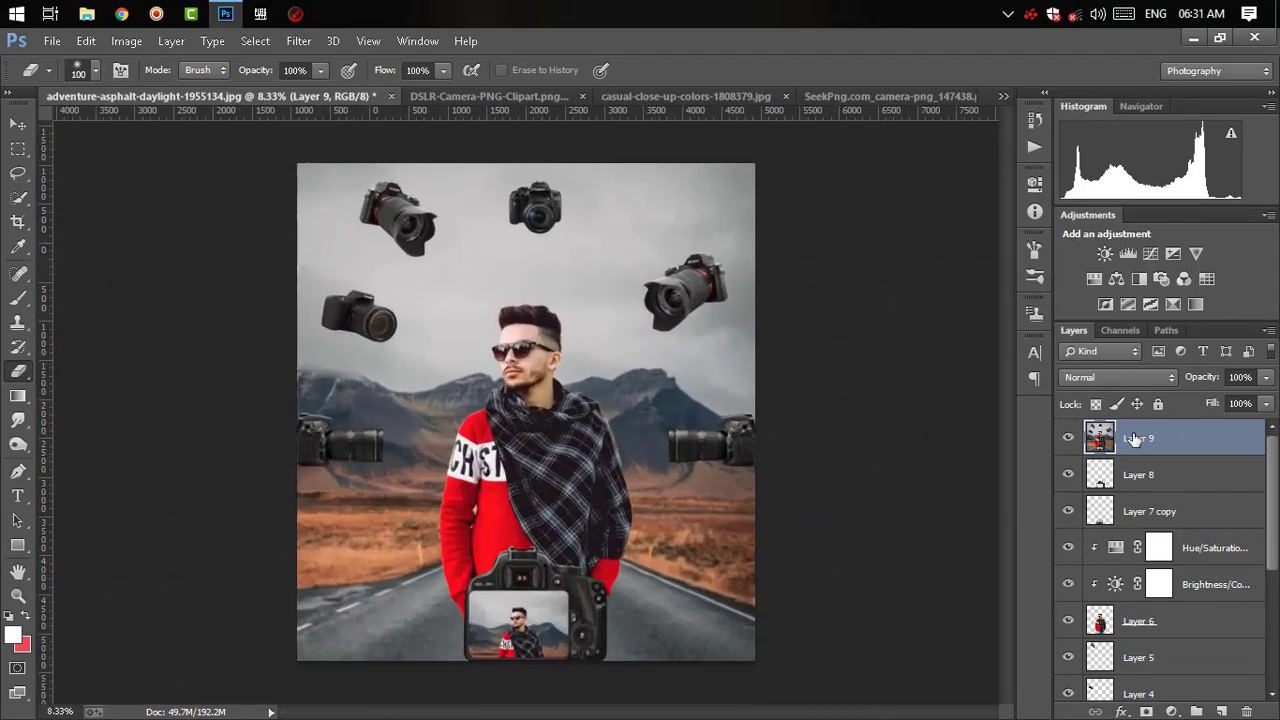
{"action": "key", "text": "ctrl+plus"}
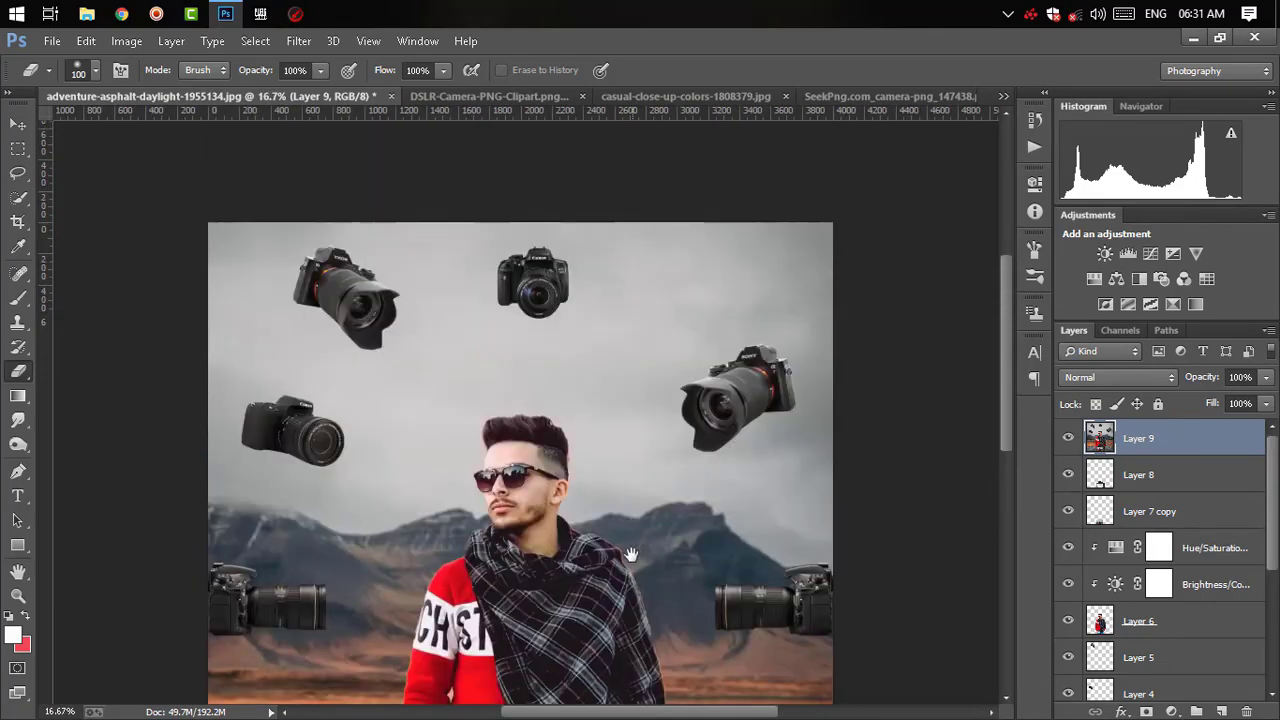
{"action": "mouse_move", "coordinate": [646, 353]}
{"action": "left_mouse_down"}
{"action": "mouse_move", "coordinate": [666, 405]}
{"action": "mouse_move", "coordinate": [666, 297]}
{"action": "left_mouse_up"}
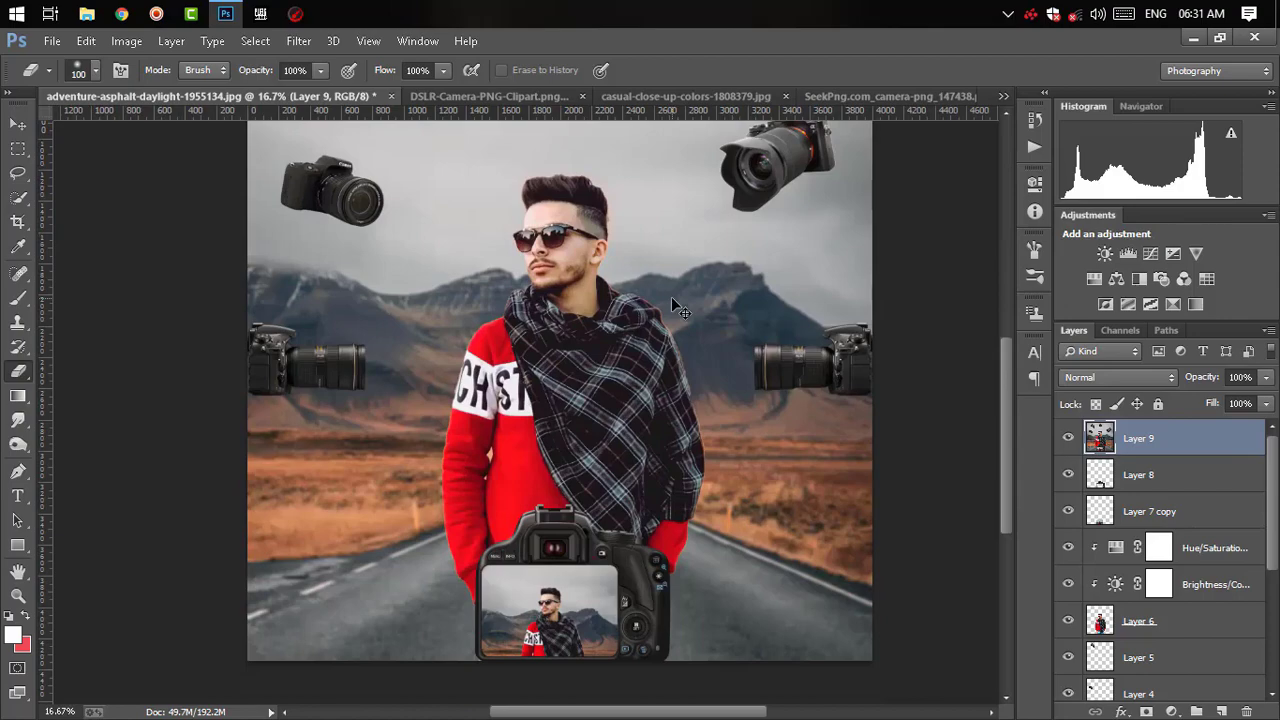
{"action": "key", "text": "ctrl+minus"}
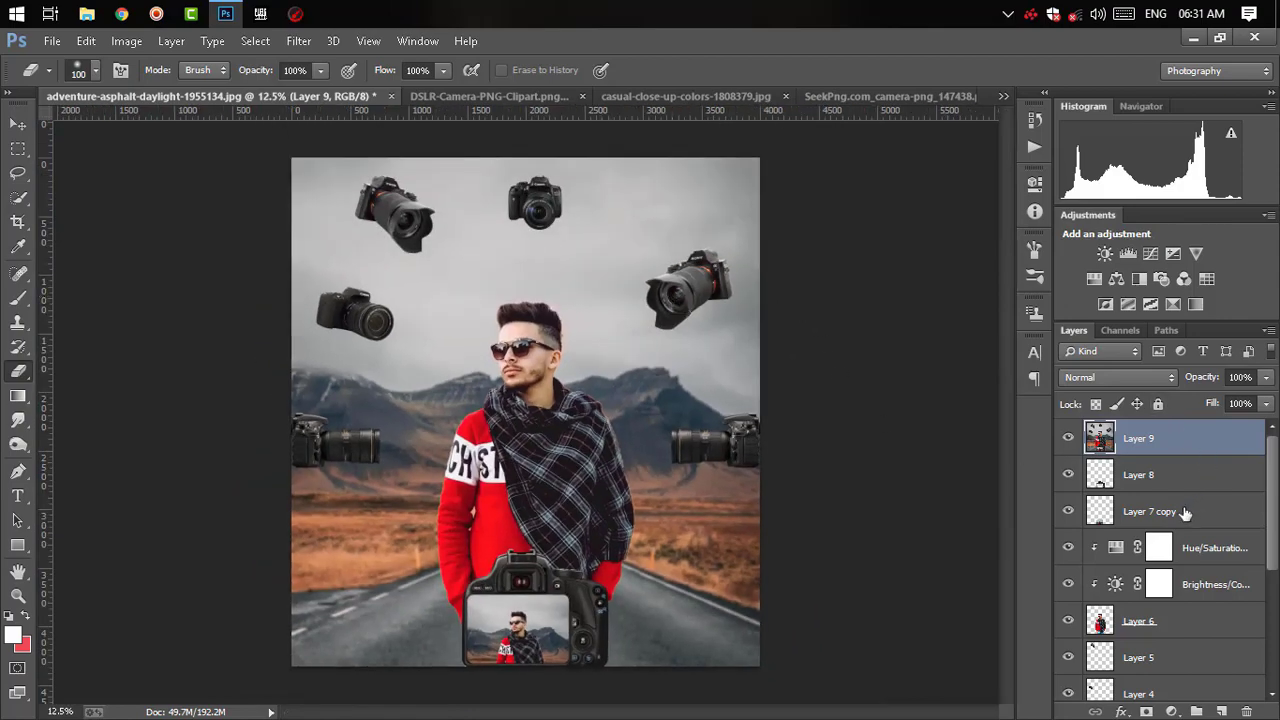